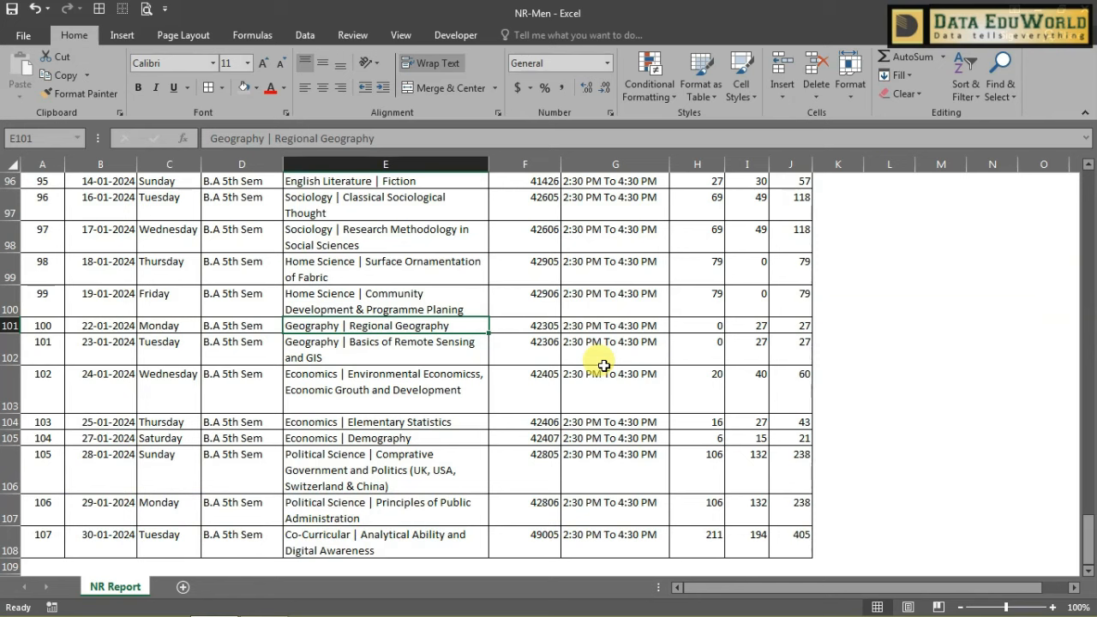
# Examine the extent of the exam schedule, its ExamDate range and the distinct shift timings under ShiftName.
pyautogui.hotkey('ctrl', 'Home')
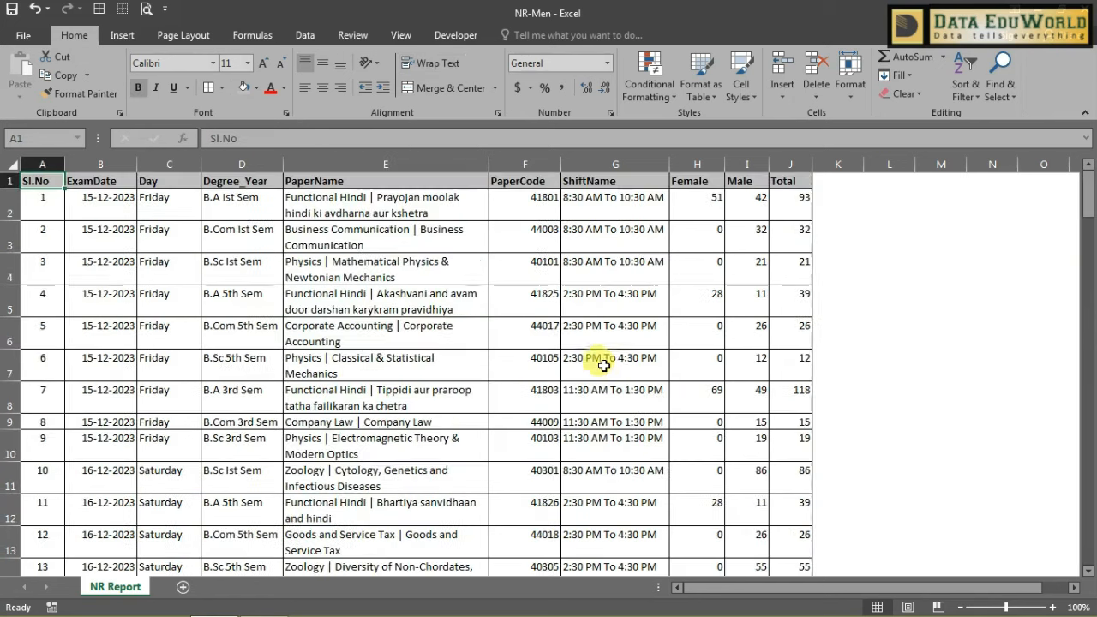
pyautogui.click(110, 203)
pyautogui.hotkey('ctrl', 'Down')
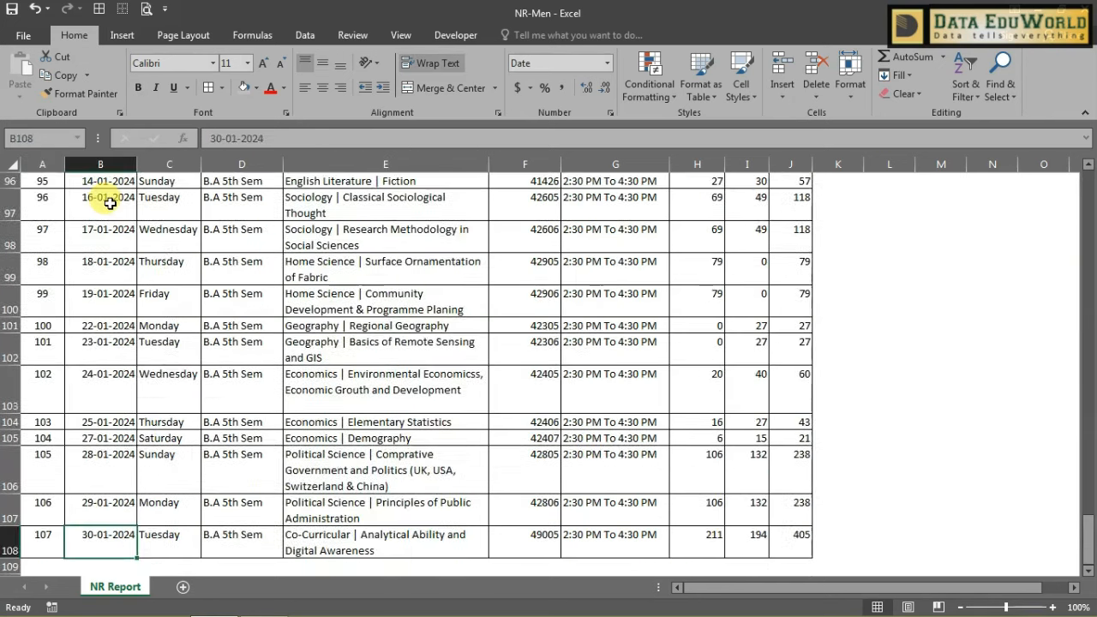
pyautogui.hotkey('ctrl', 'Up')
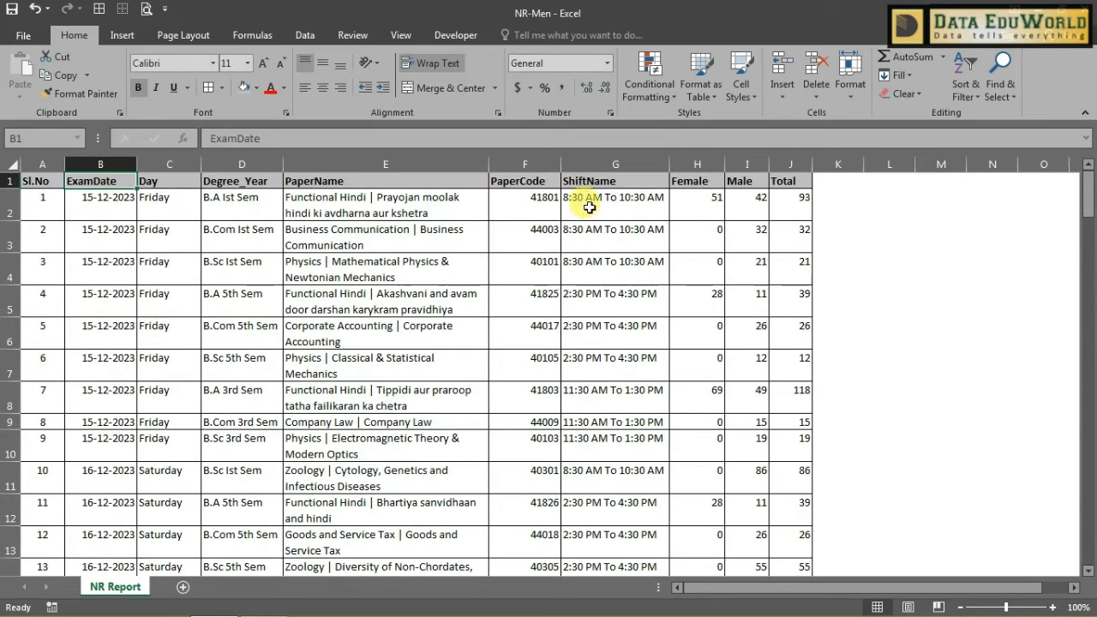
pyautogui.click(628, 210)
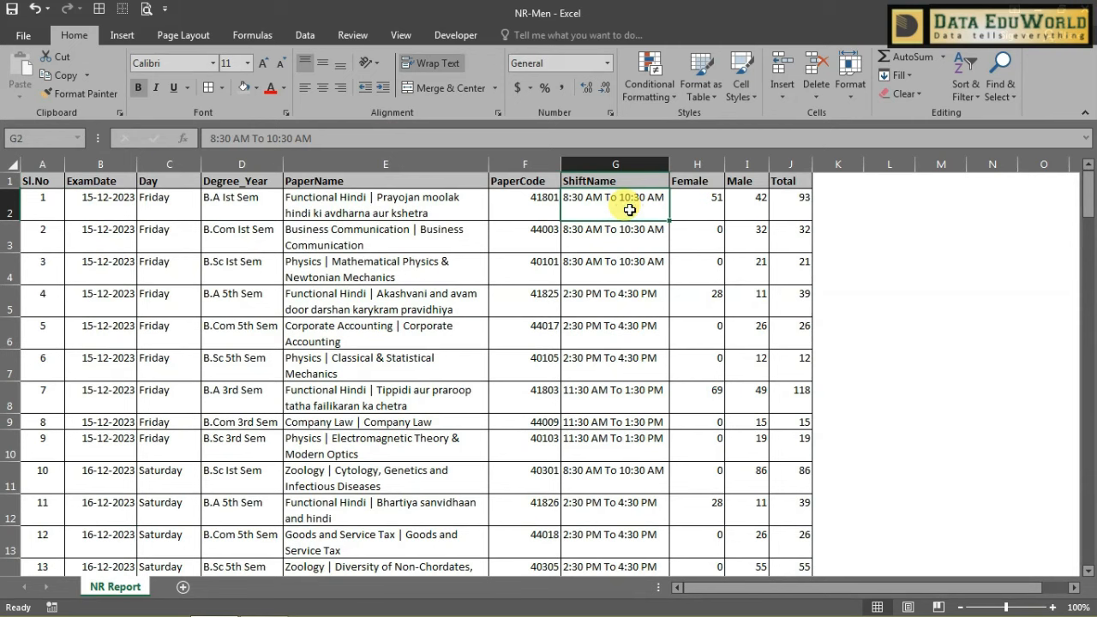
pyautogui.moveTo(629, 209); pyautogui.dragTo(610, 361)
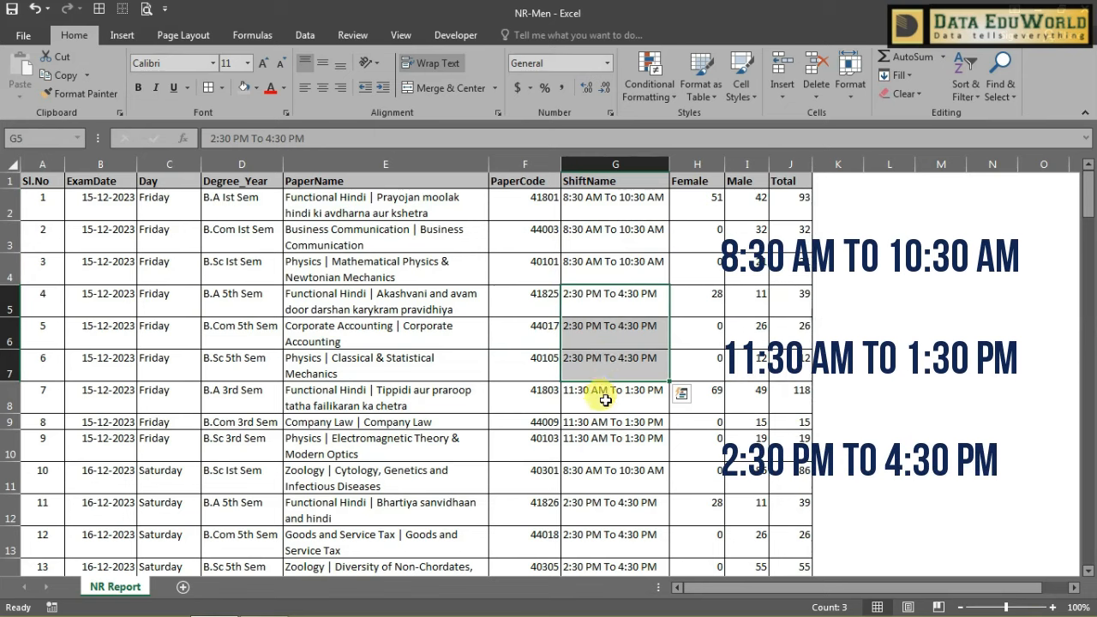
pyautogui.moveTo(603, 400); pyautogui.dragTo(606, 438)
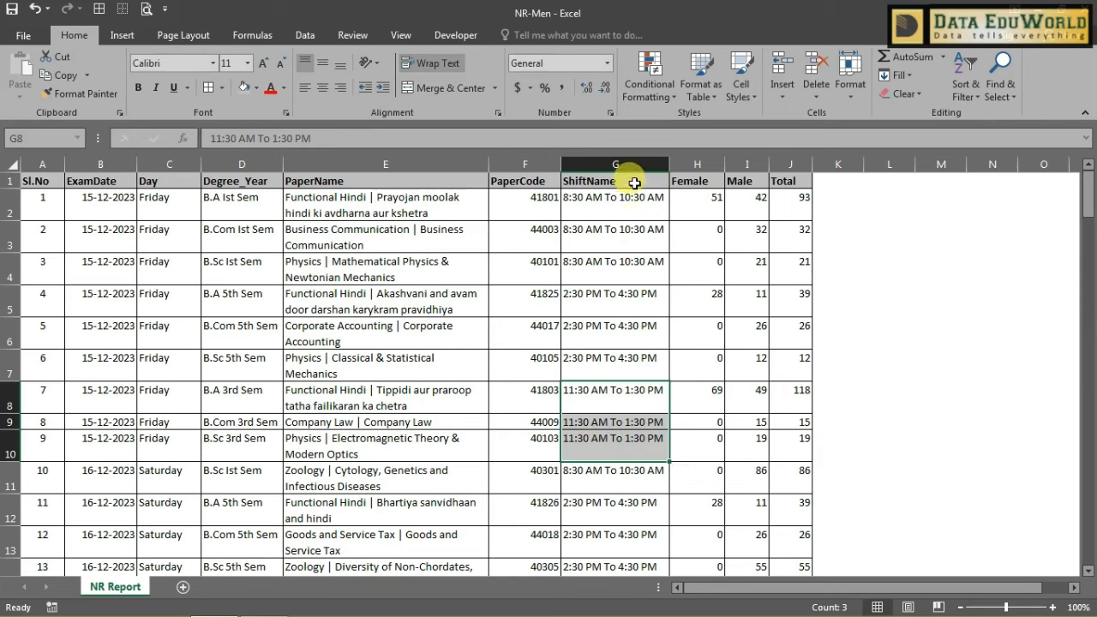
pyautogui.moveTo(631, 197); pyautogui.dragTo(616, 293)
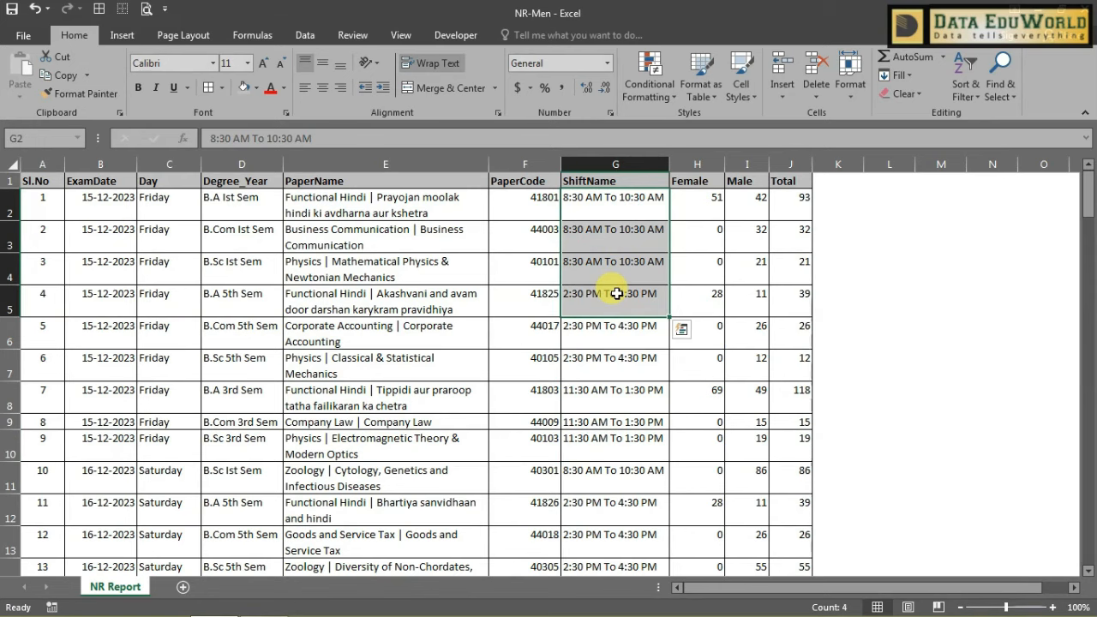
pyautogui.click(520, 308)
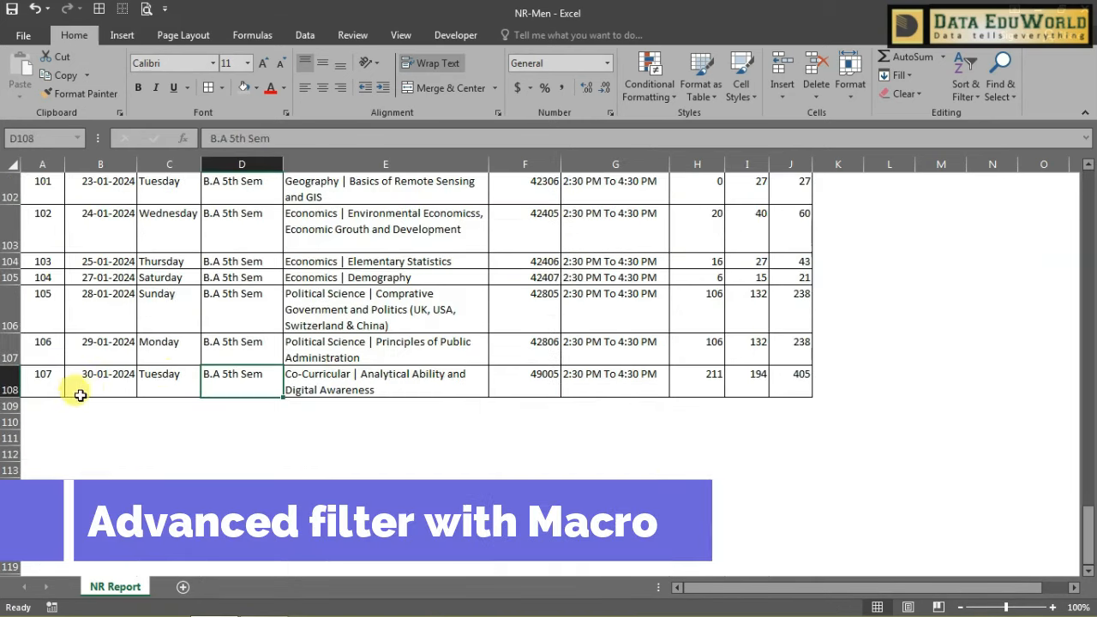
pyautogui.moveTo(59, 405); pyautogui.dragTo(695, 409)
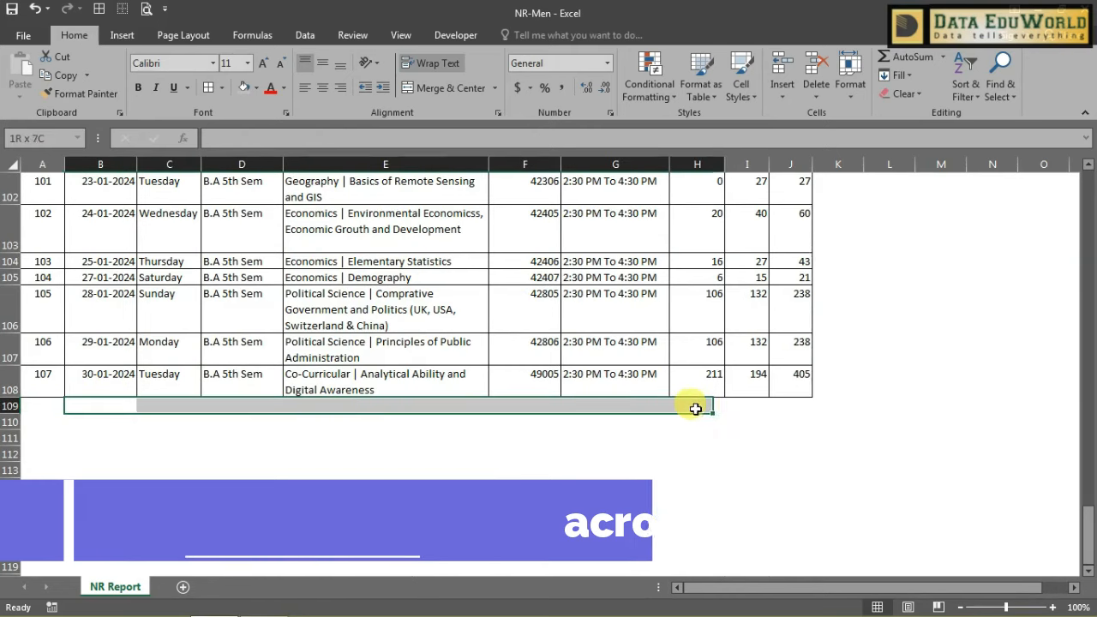
pyautogui.hotkey('ctrl', 'Home')
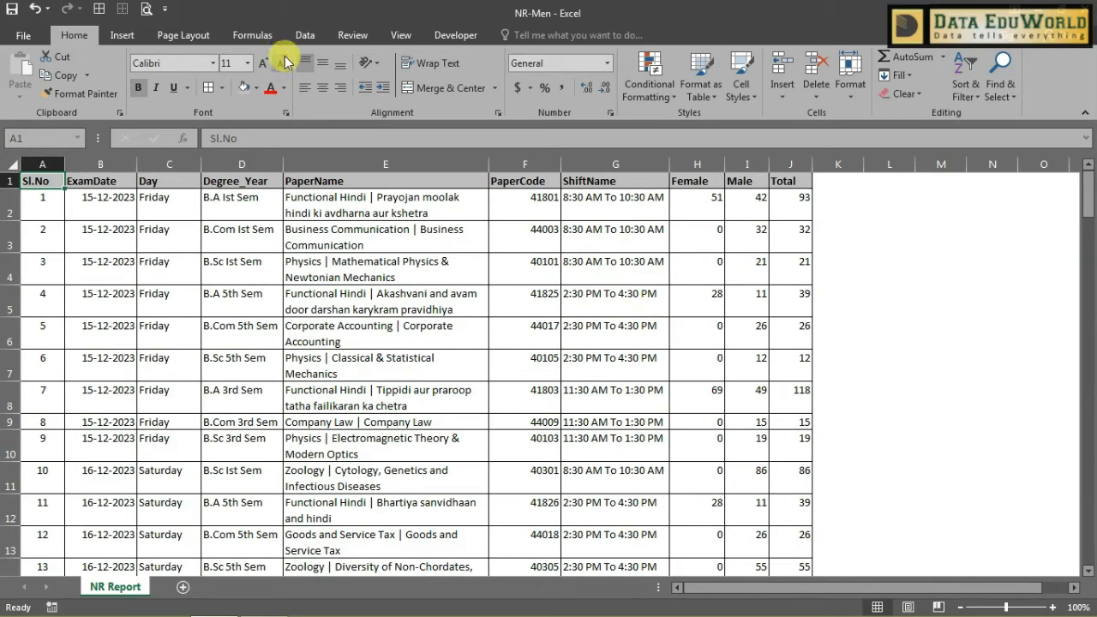
# Review the schedule table's columns and compare the shift timings listed in the ShiftName column.
pyautogui.click(305, 34)
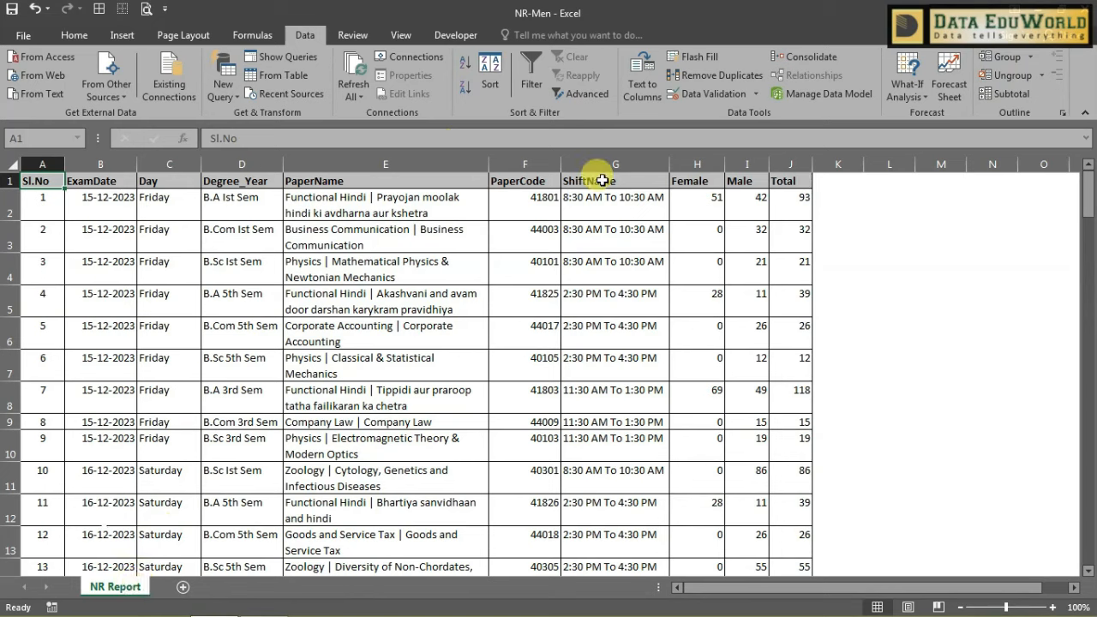
pyautogui.click(624, 281)
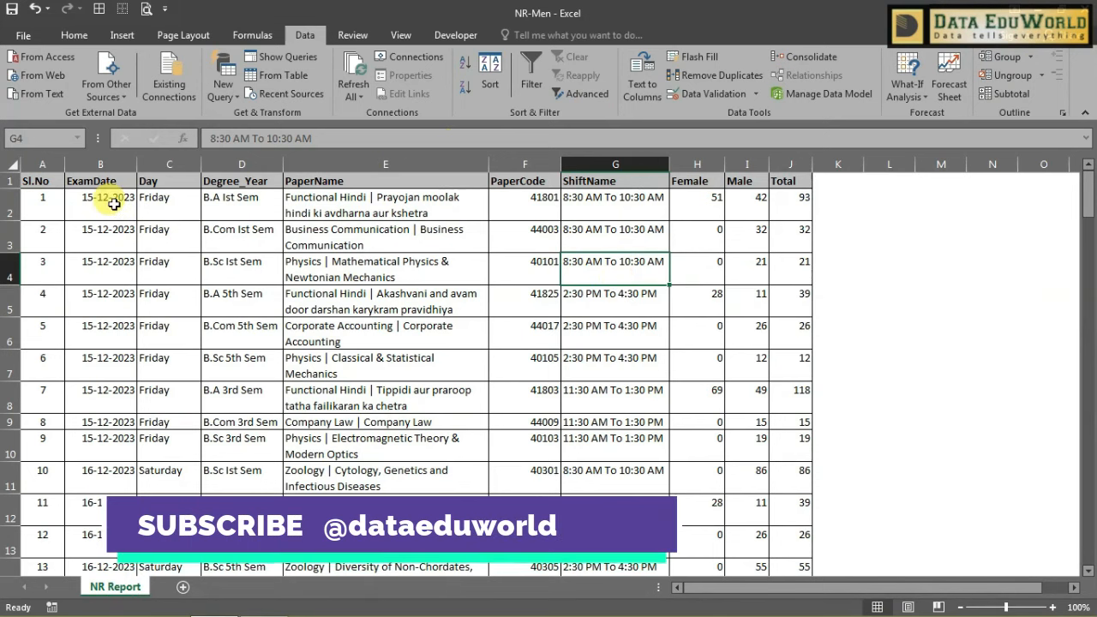
pyautogui.moveTo(37, 180); pyautogui.dragTo(798, 536)
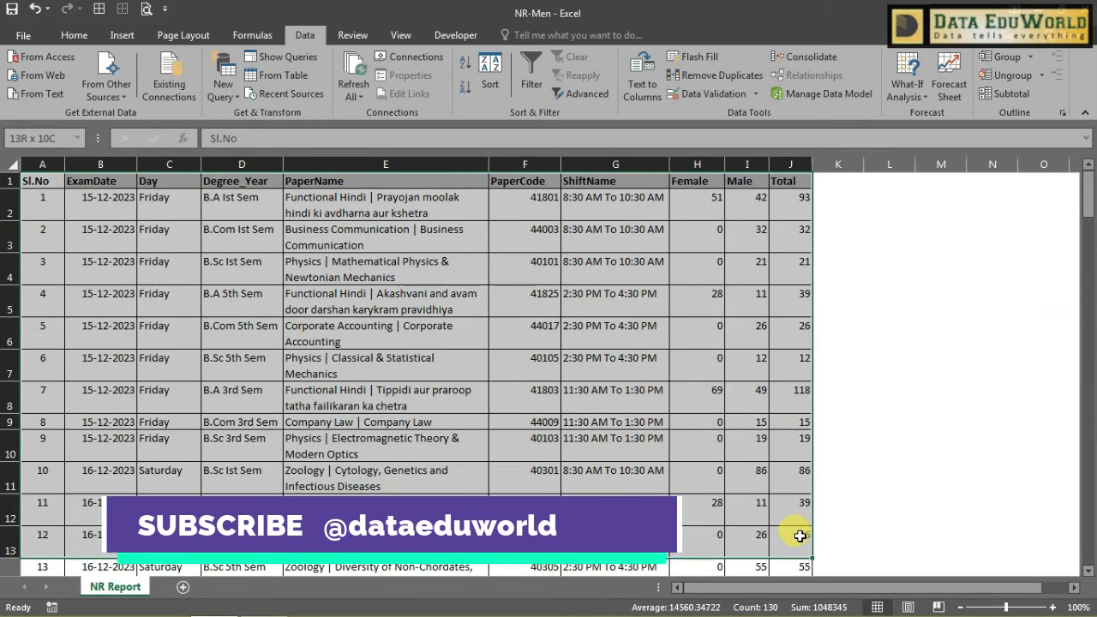
pyautogui.click(691, 397)
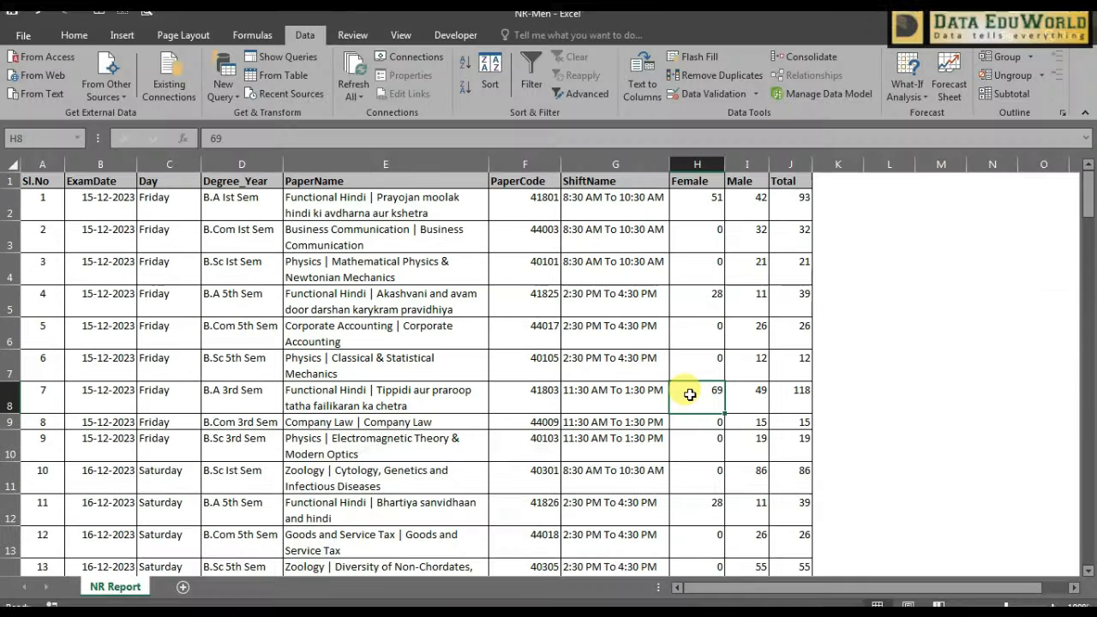
pyautogui.click(641, 370)
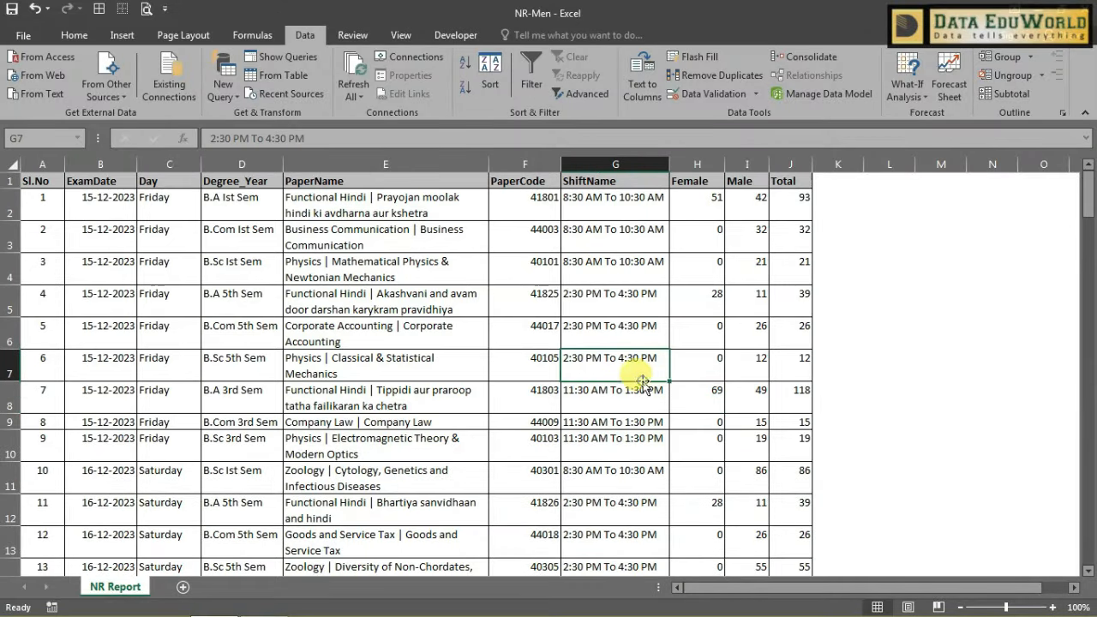
pyautogui.moveTo(634, 178); pyautogui.dragTo(642, 379)
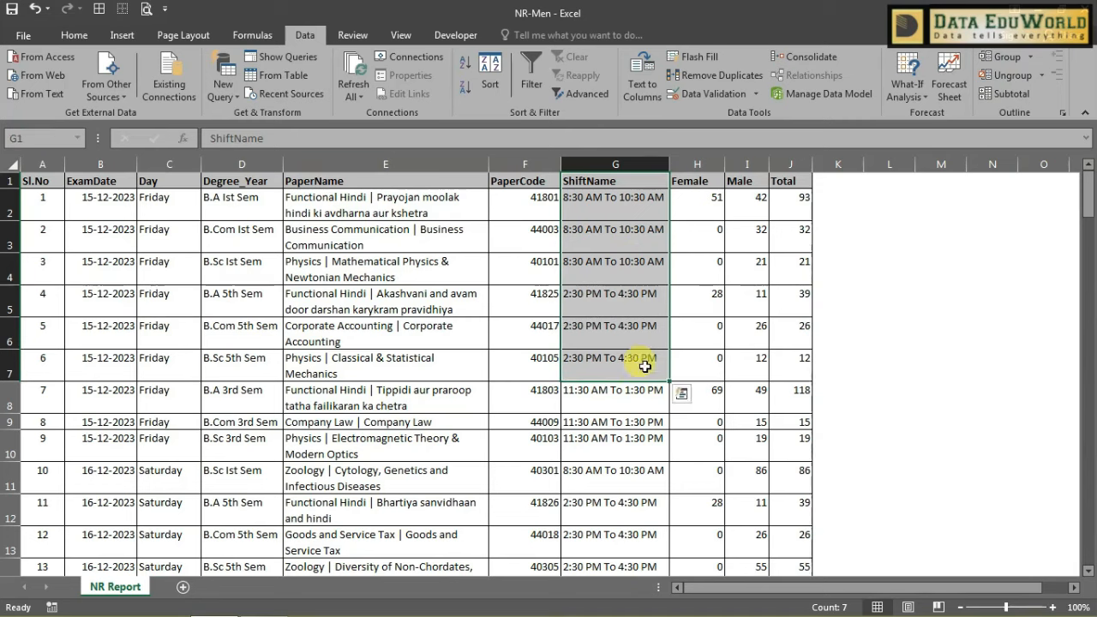
pyautogui.click(620, 199)
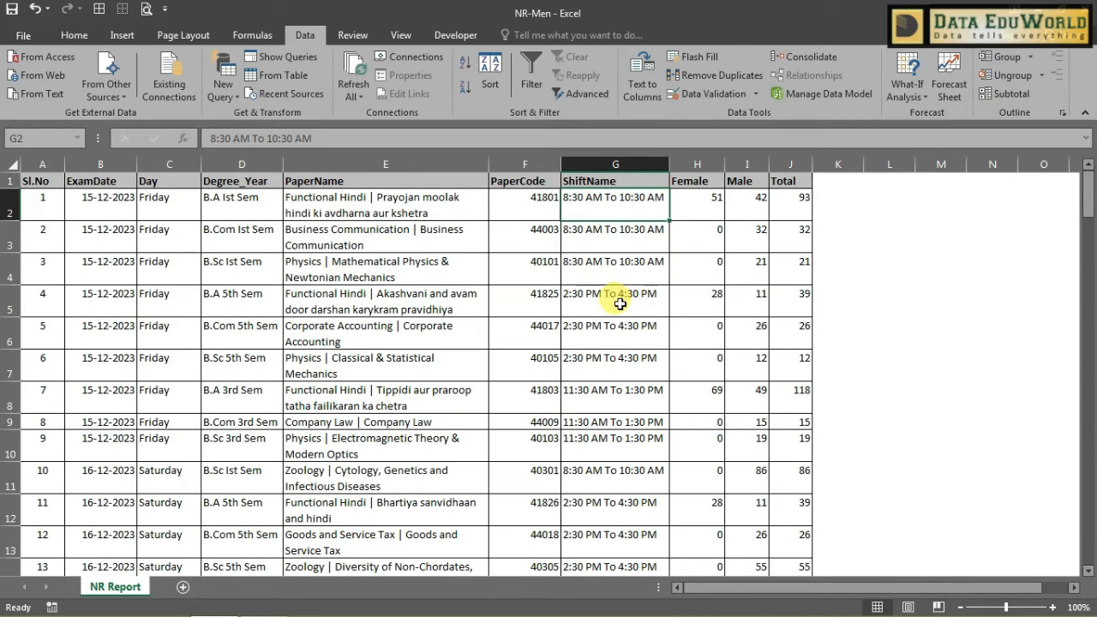
pyautogui.press('Down')
pyautogui.press('Down')
pyautogui.press('Down')
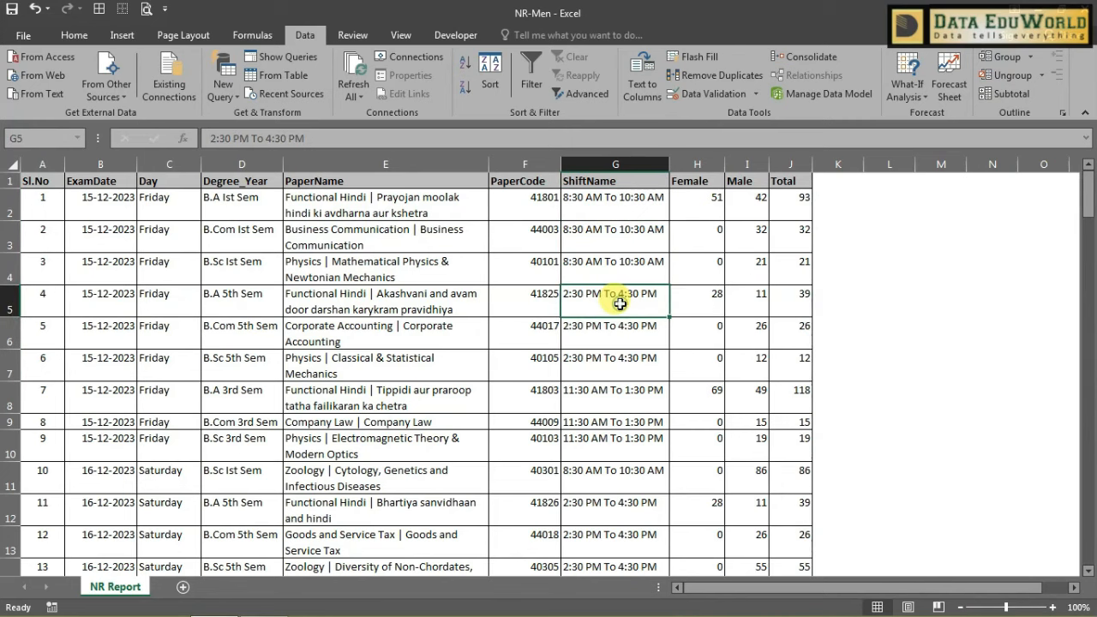
pyautogui.click(610, 391)
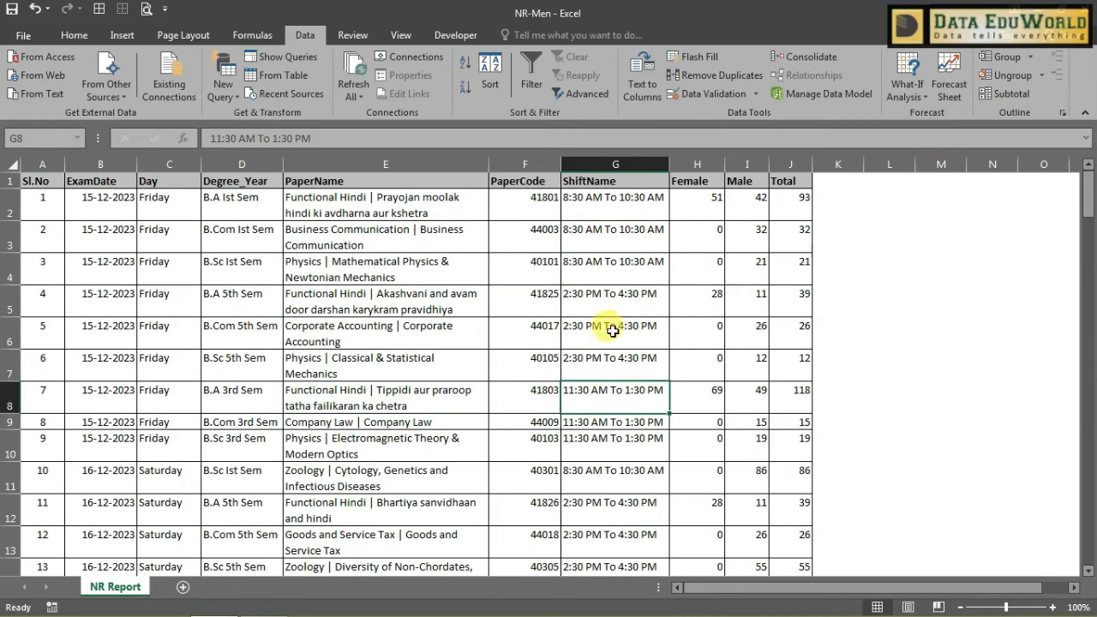
pyautogui.moveTo(617, 202); pyautogui.dragTo(633, 507)
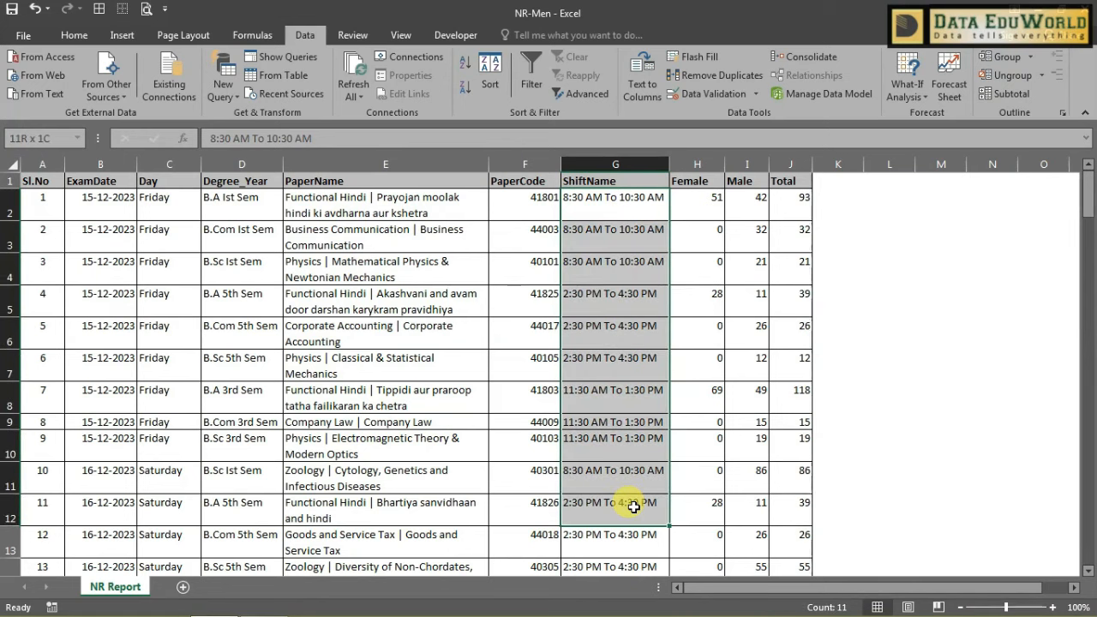
pyautogui.click(617, 163)
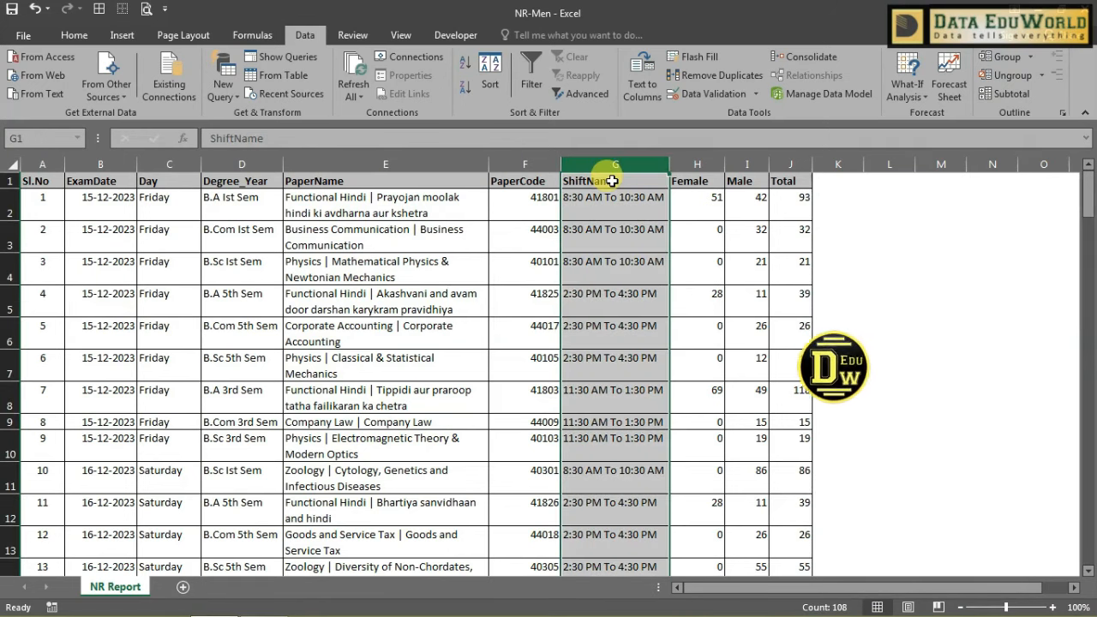
pyautogui.click(612, 181)
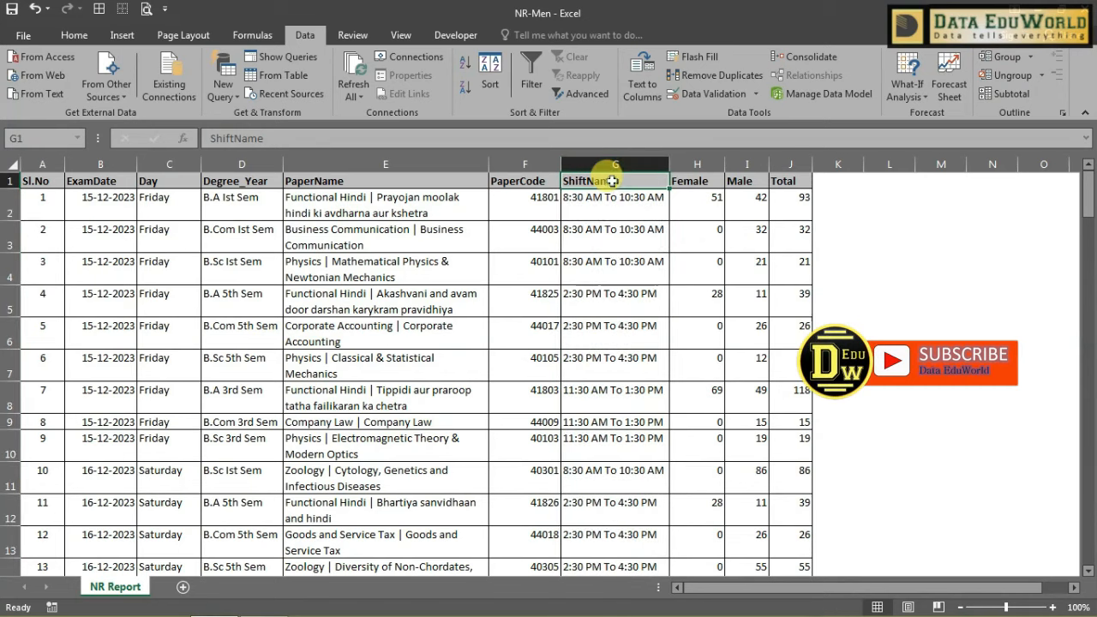
pyautogui.moveTo(605, 211); pyautogui.dragTo(590, 440)
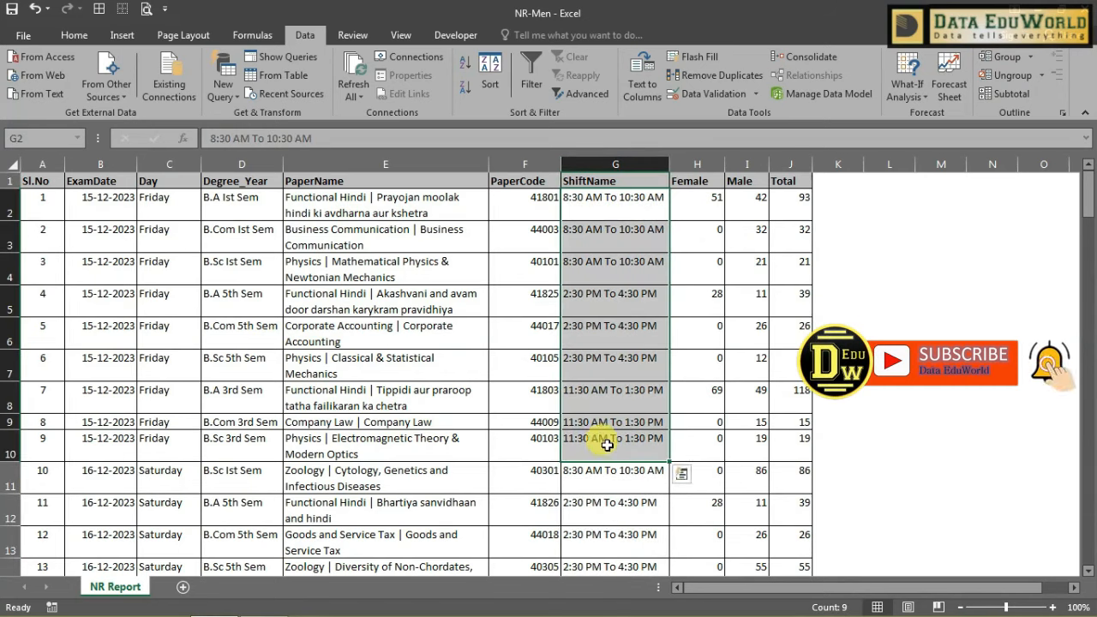
pyautogui.click(604, 442)
pyautogui.click(618, 167)
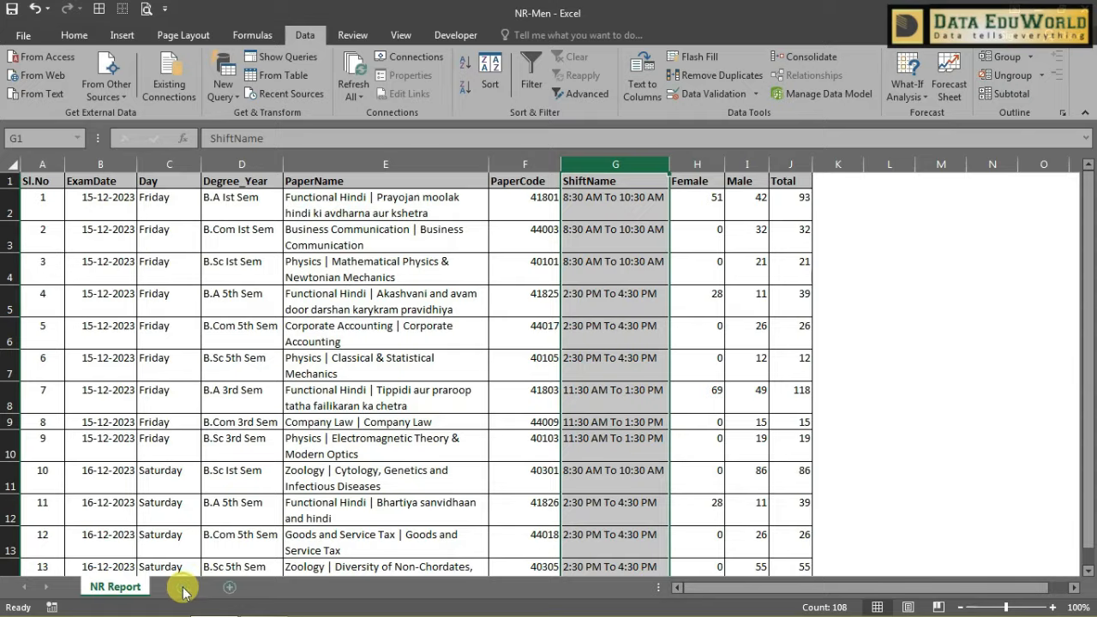
# Add three new blank worksheets after the NR Report sheet.
pyautogui.click(183, 586)
pyautogui.click(237, 587)
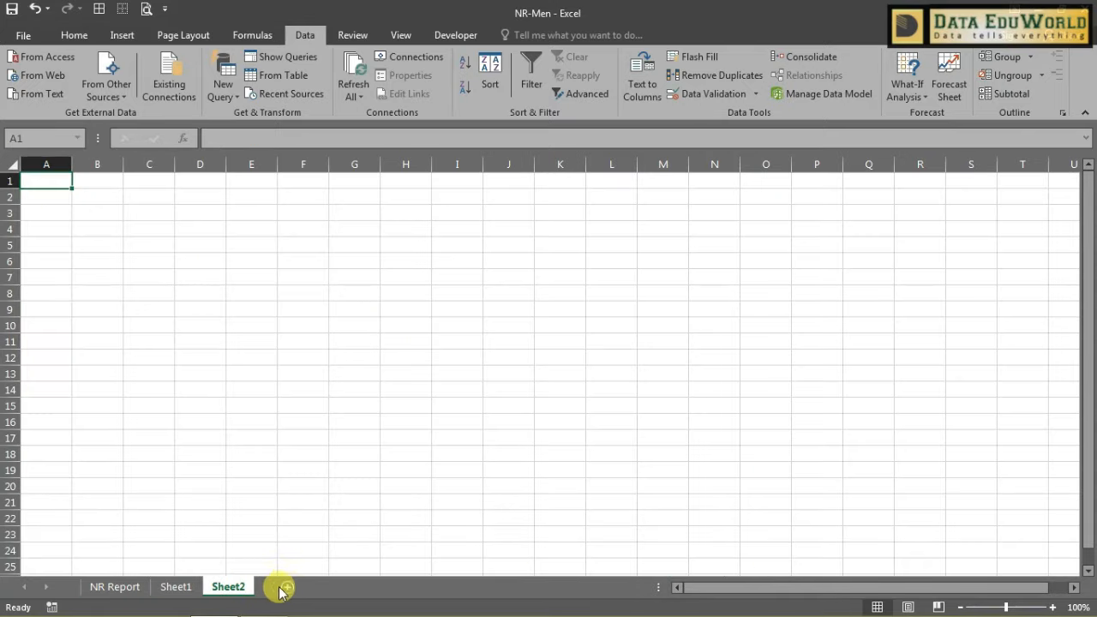
pyautogui.click(289, 588)
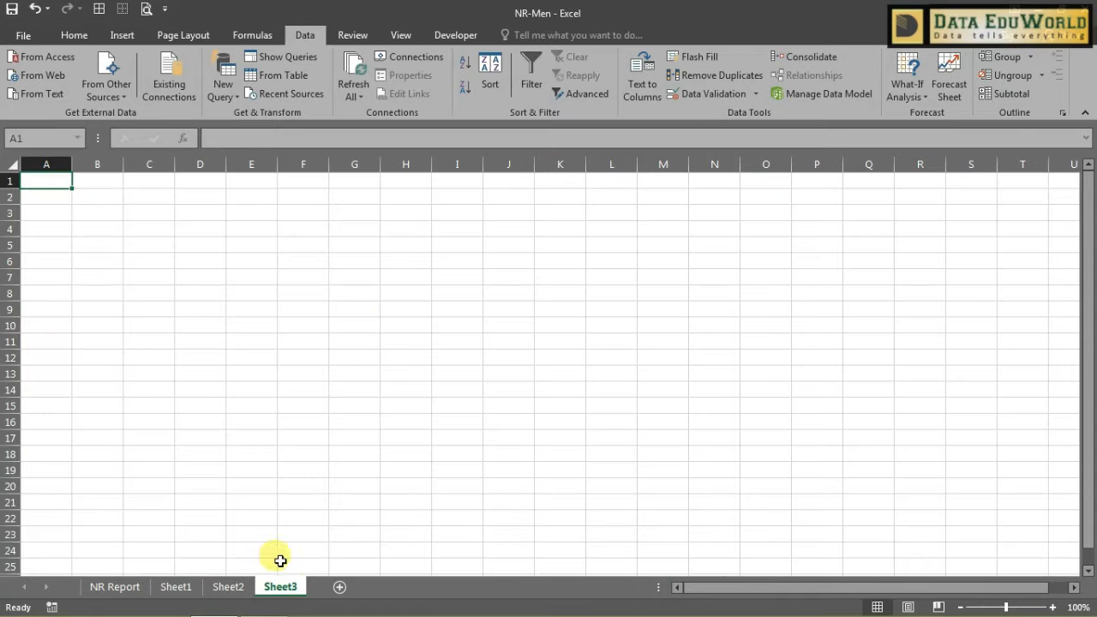
# Copy the ShiftName header and its first value, 8:30 AM To 10:30 AM, from NR Report to cell C1 of Sheet1.
pyautogui.click(127, 588)
pyautogui.click(666, 274)
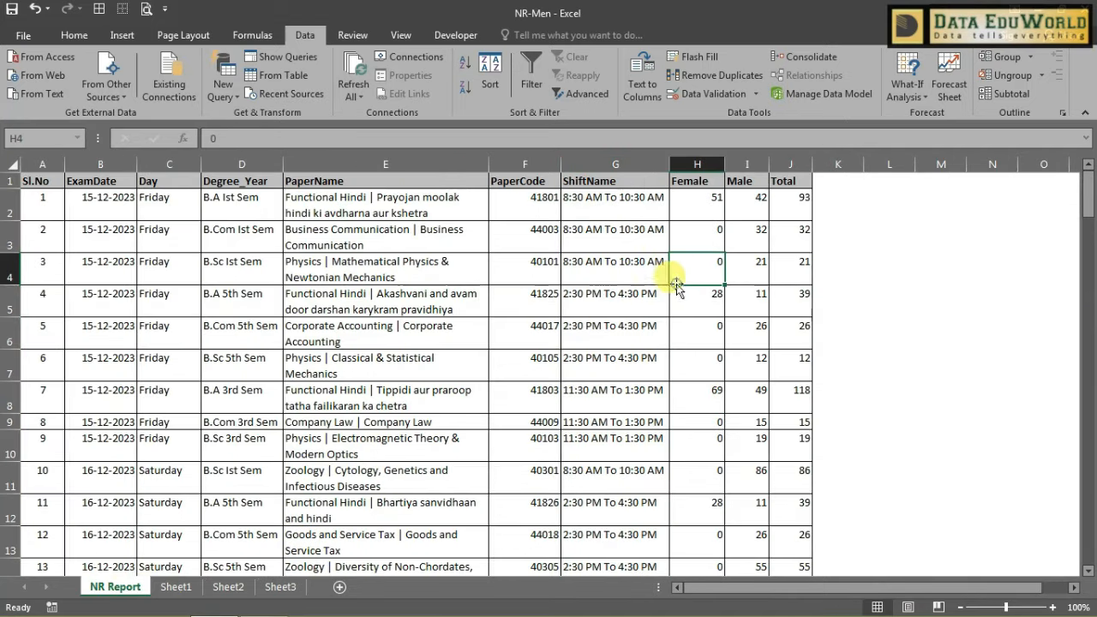
pyautogui.click(635, 181)
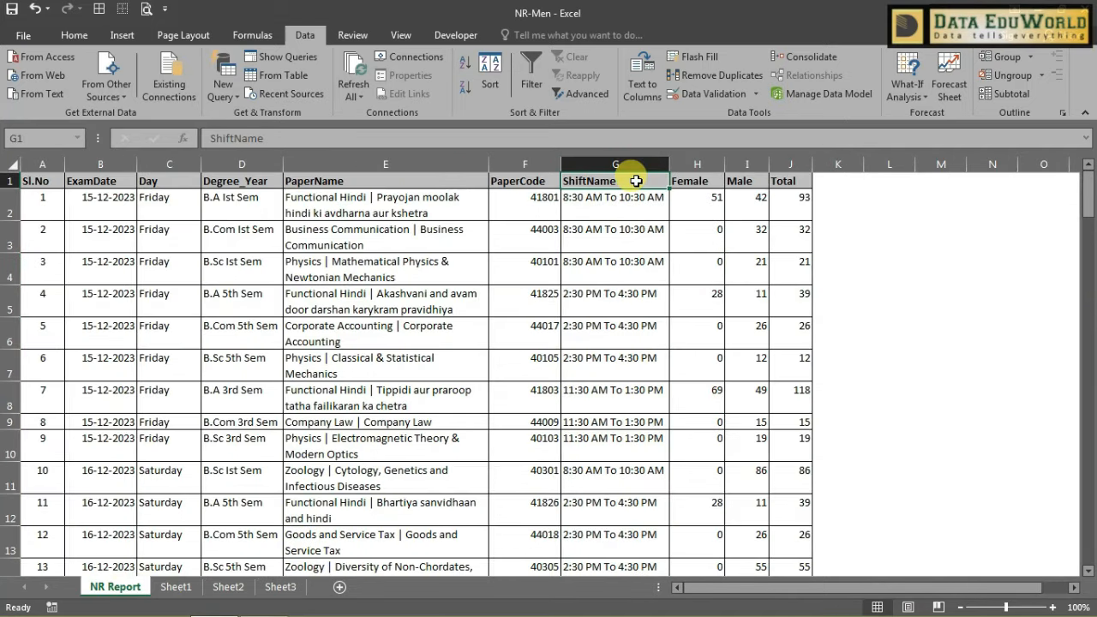
pyautogui.moveTo(636, 181); pyautogui.dragTo(634, 199)
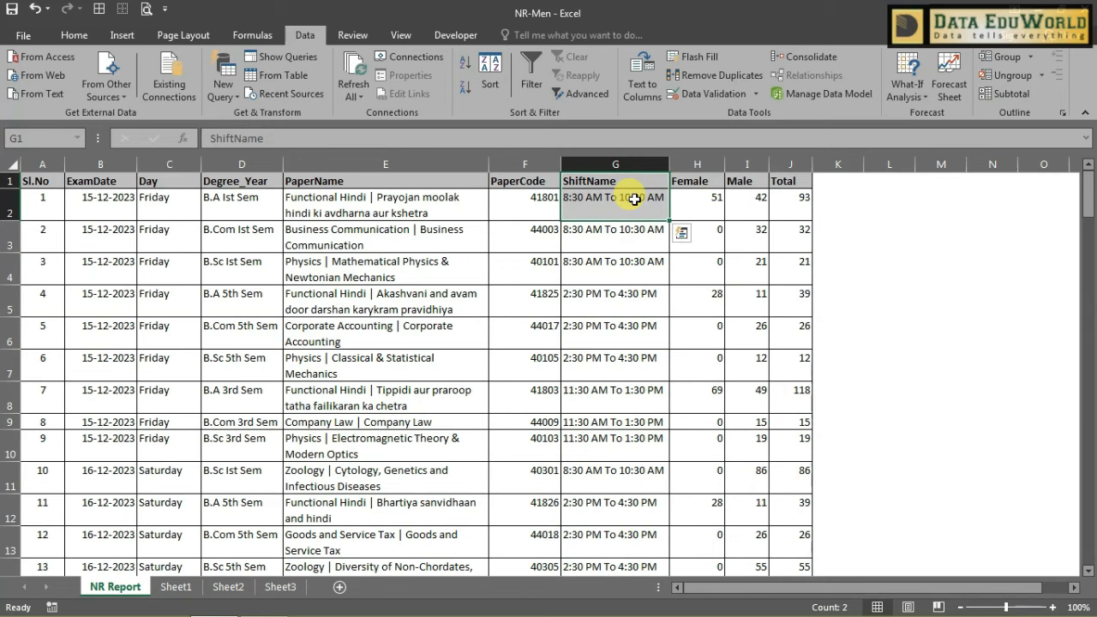
pyautogui.hotkey('ctrl', 'c')
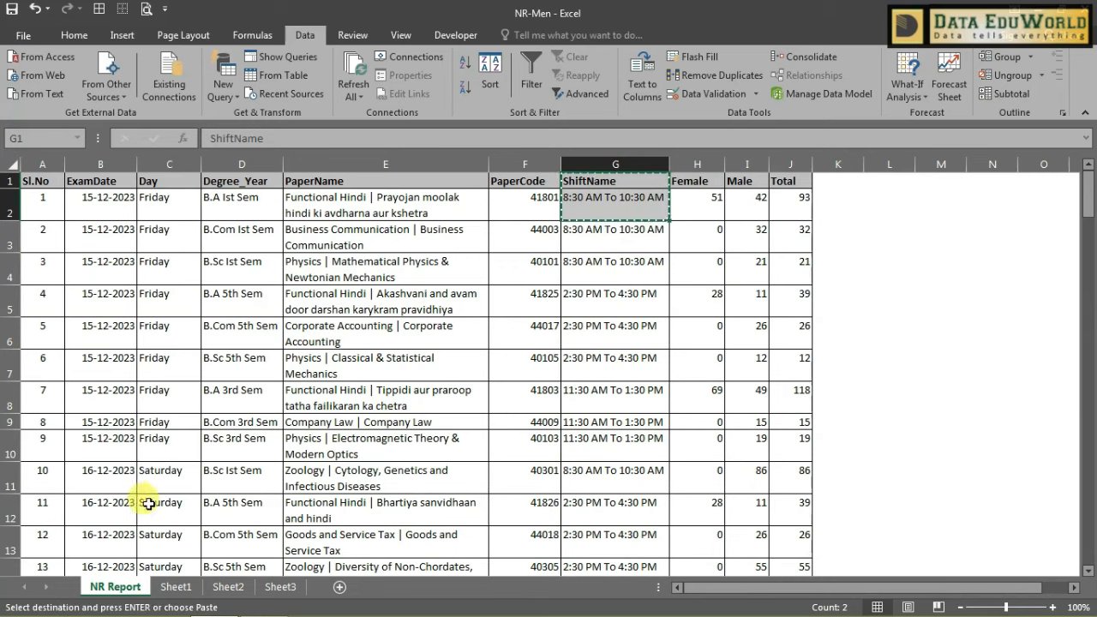
pyautogui.click(176, 586)
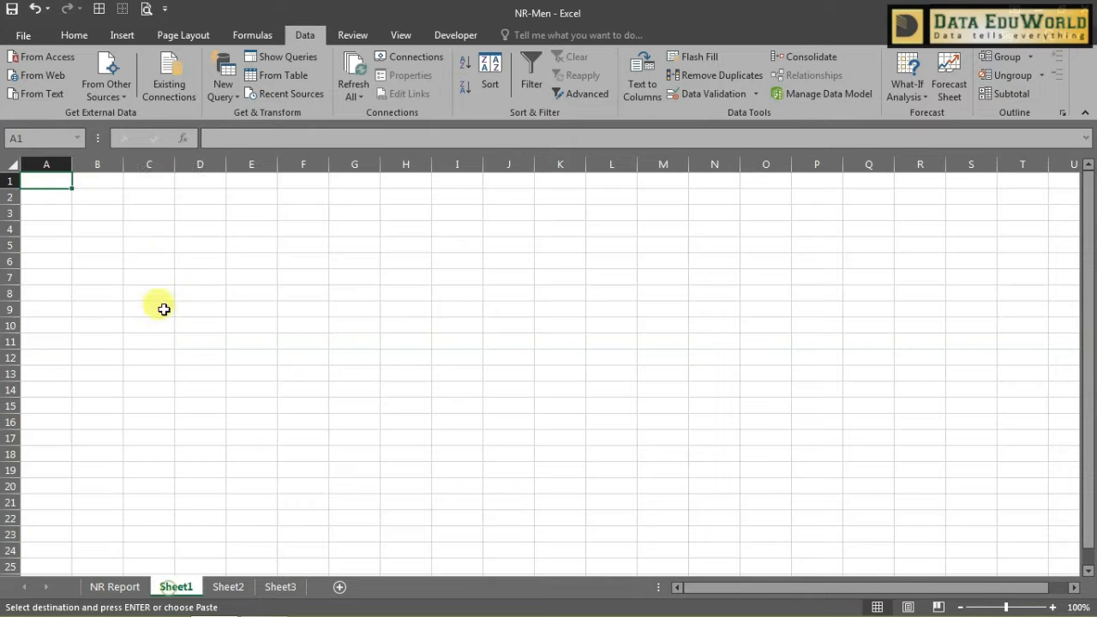
pyautogui.click(159, 172)
pyautogui.hotkey('ctrl', 'v')
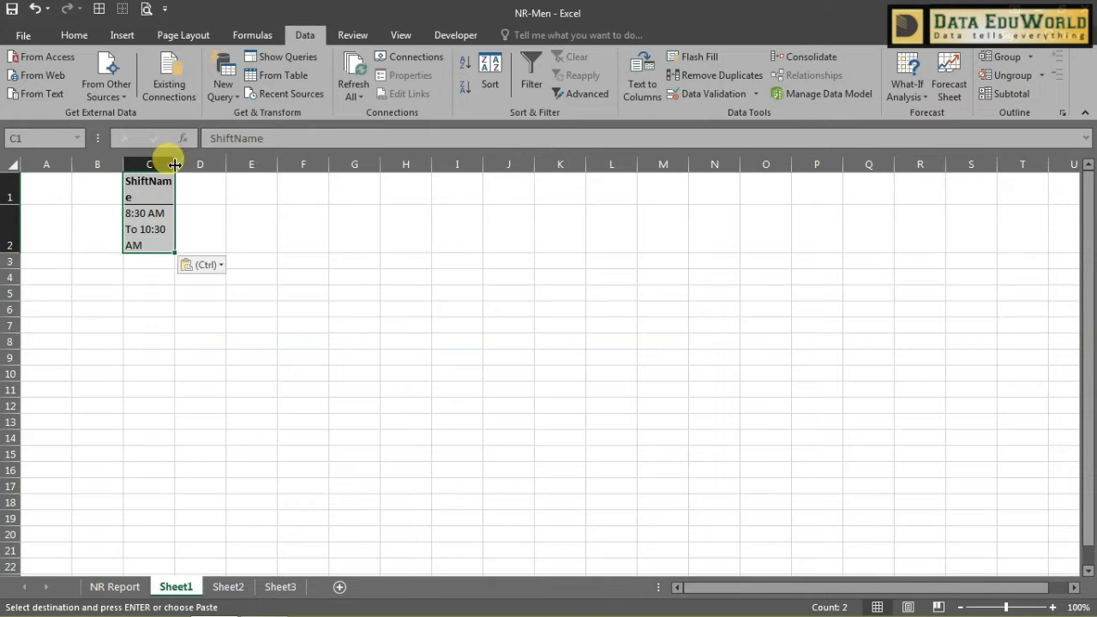
# Widen column C on Sheet1 so the shift timing fits on one line, and clear the copy selection.
pyautogui.click(174, 164)
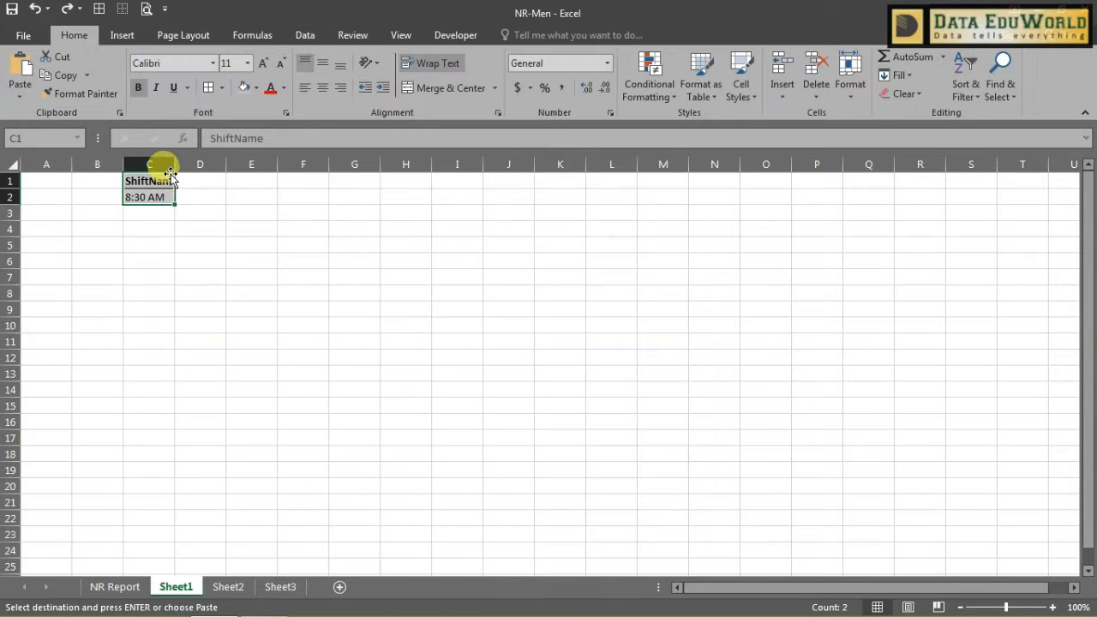
pyautogui.moveTo(175, 164); pyautogui.dragTo(236, 162)
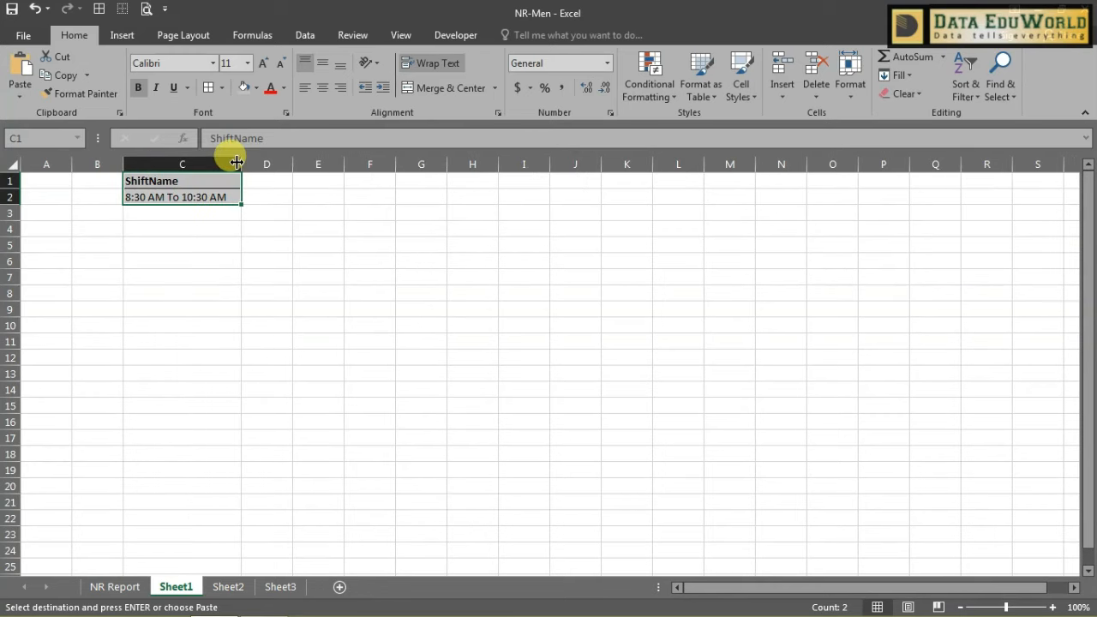
pyautogui.press('Escape')
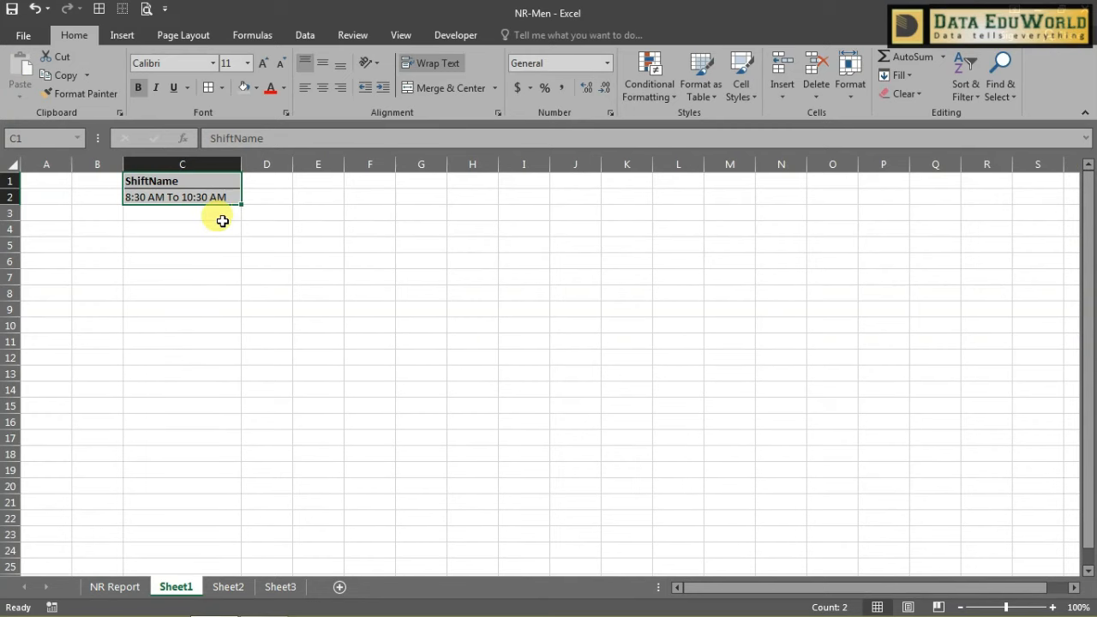
# Copy the ShiftName header and its shift timing from Sheet1 to cell C1 of Sheet2, and widen column C to fit.
pyautogui.hotkey('ctrl', 'c')
pyautogui.hotkey('ctrl', 'pagedown')
pyautogui.click(157, 179)
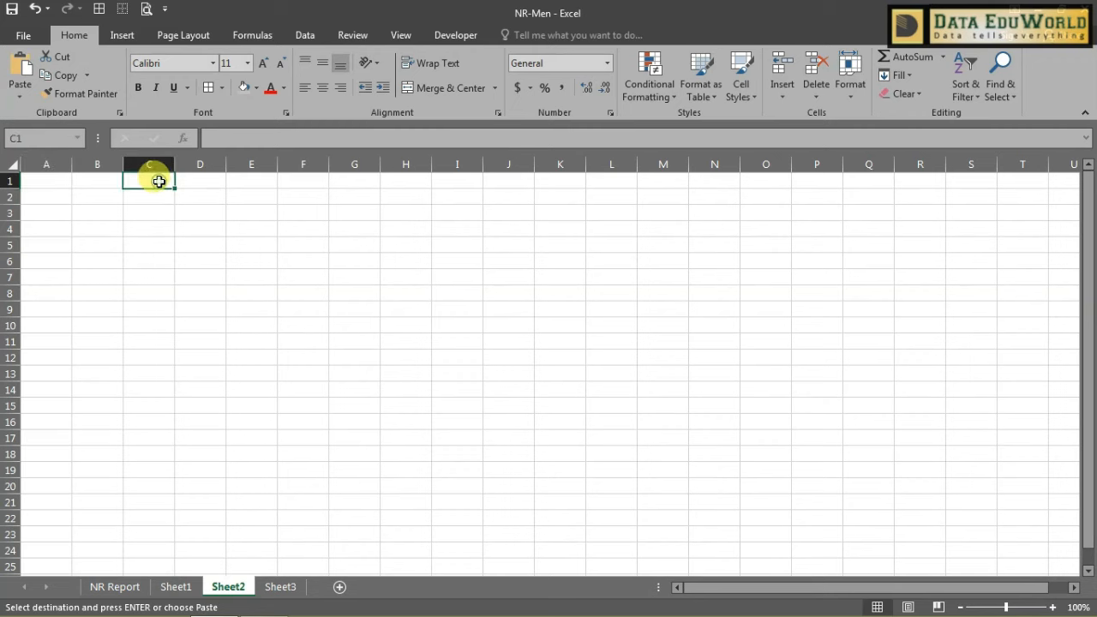
pyautogui.hotkey('ctrl', 'v')
pyautogui.doubleClick(173, 164)
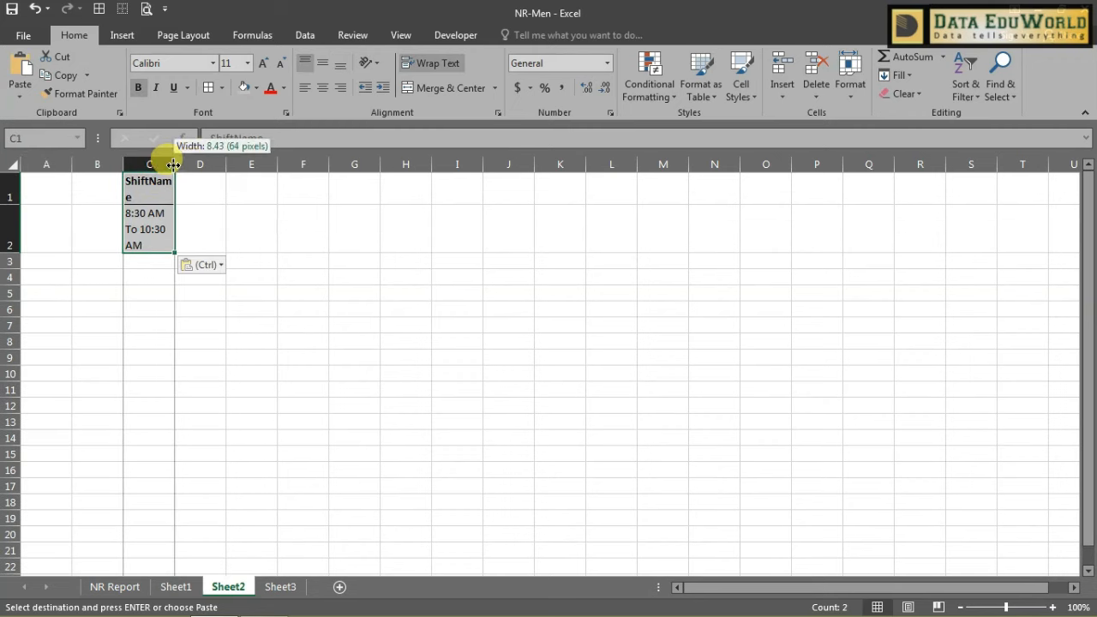
# Paste the copied ShiftName header and shift timing into cell C1 of Sheet3, and widen column C to fit the timing on one line.
pyautogui.hotkey('ctrl', 'pagedown')
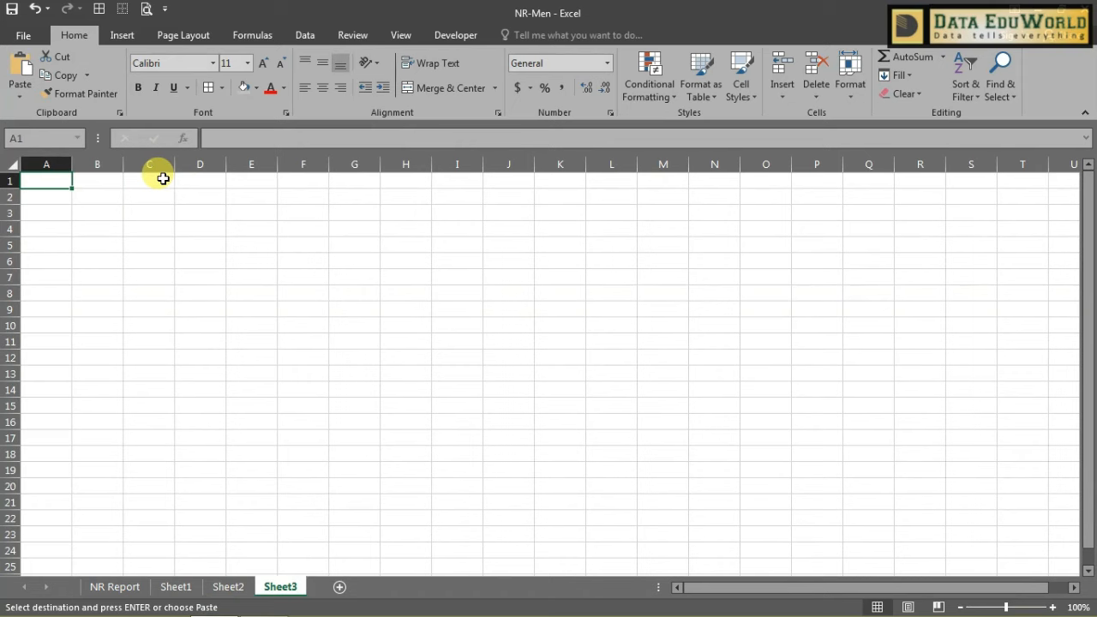
pyautogui.click(163, 178)
pyautogui.press('Return')
pyautogui.click(182, 587)
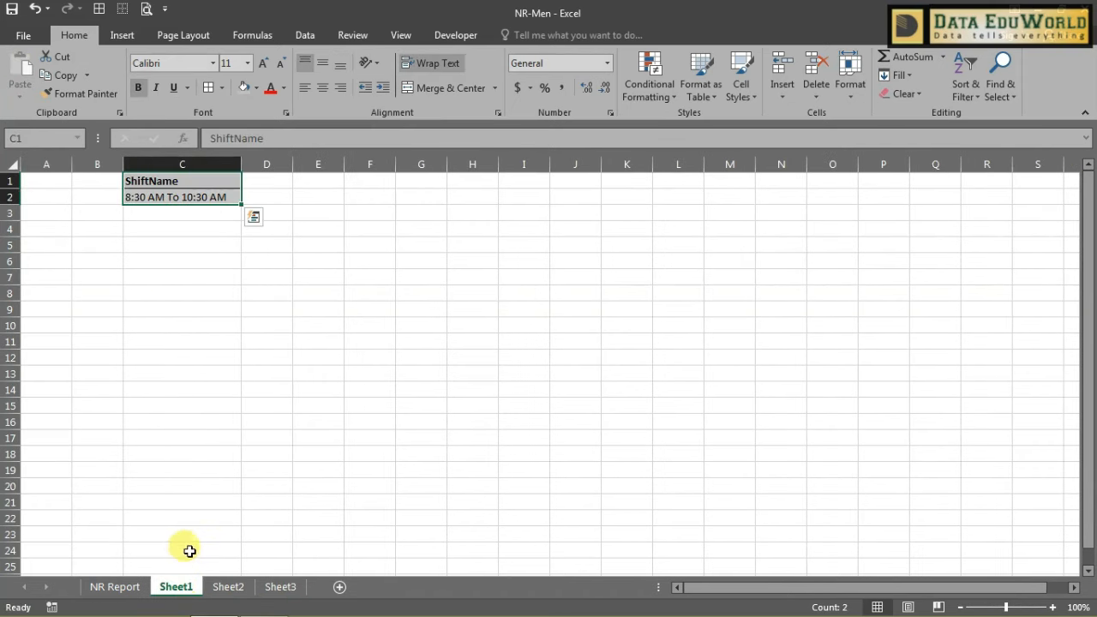
pyautogui.click(212, 198)
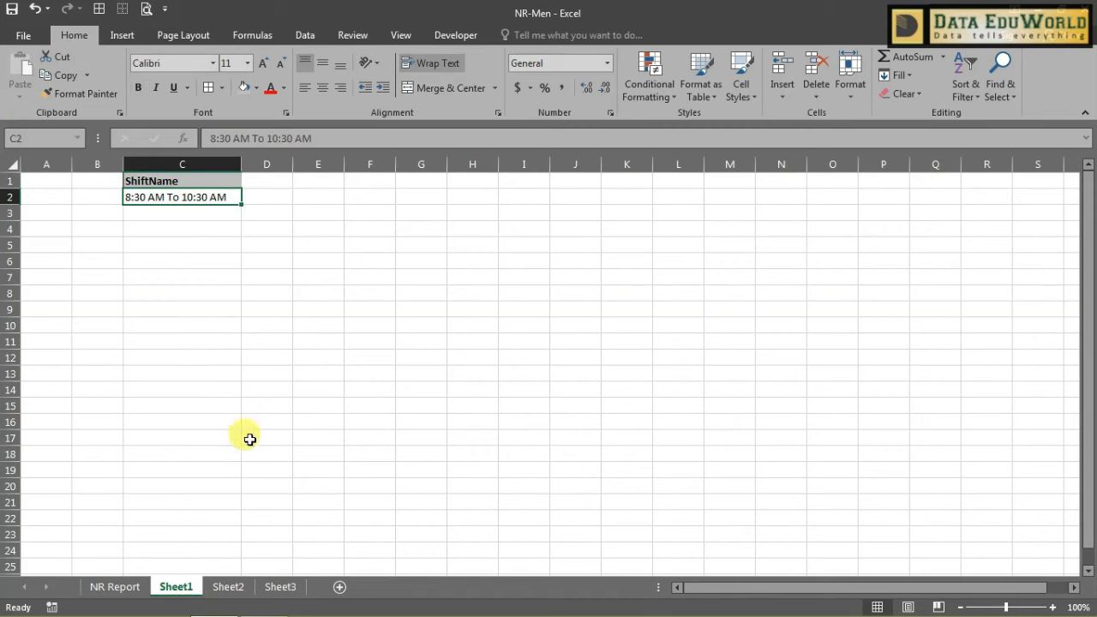
# Replace the shift timing in cell C2 of Sheet2 with 11:30 AM To 1:30 PM, copied from the ShiftName column of NR Report.
pyautogui.click(230, 587)
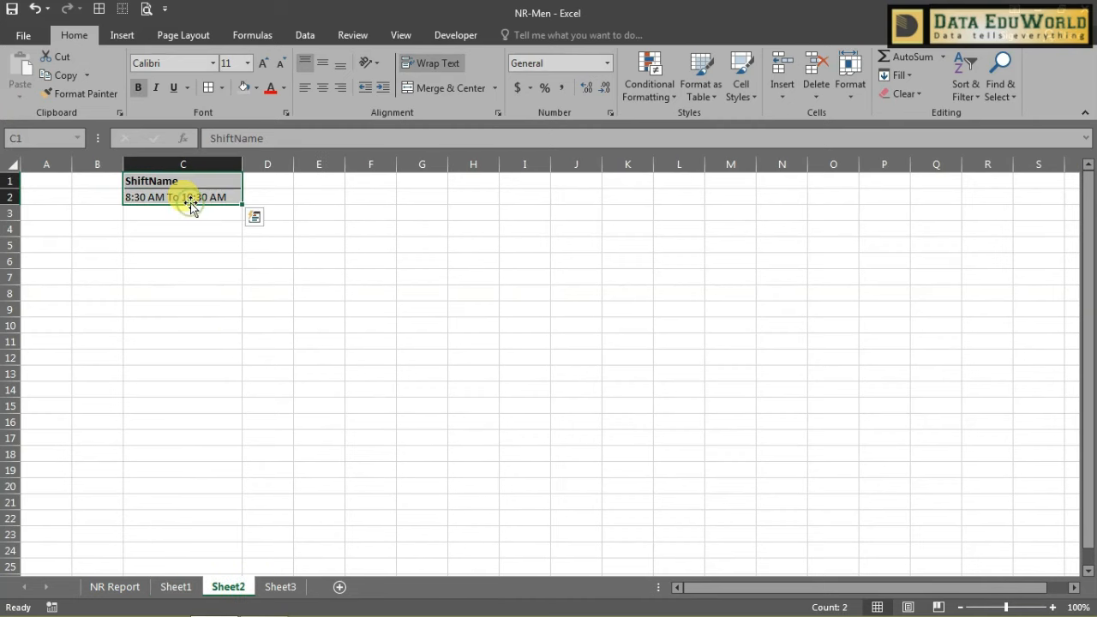
pyautogui.click(190, 198)
pyautogui.press('Delete')
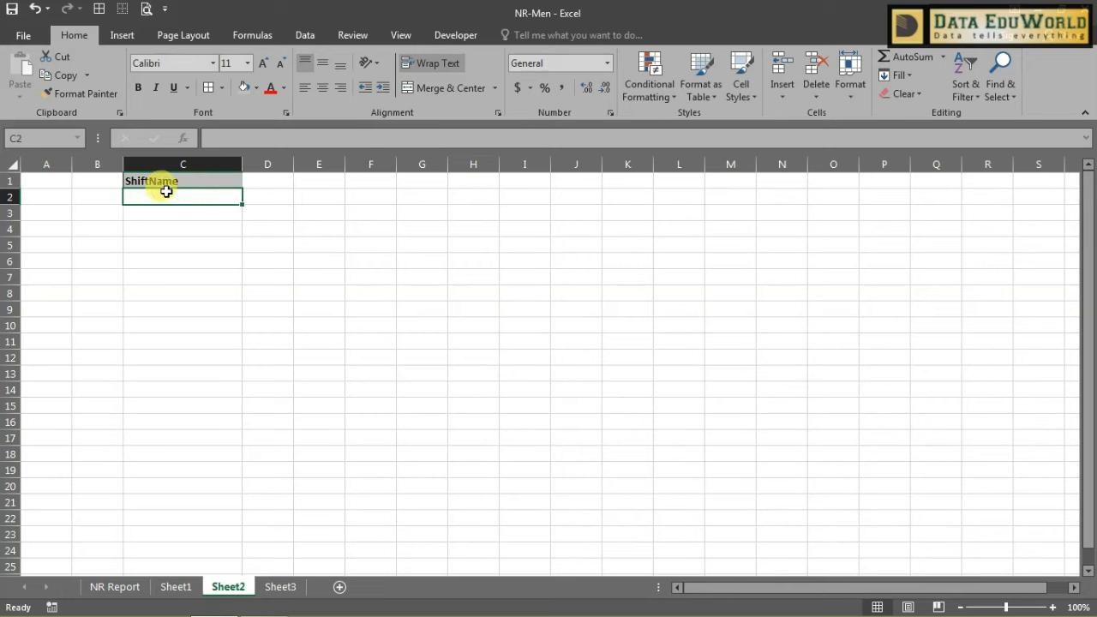
pyautogui.click(112, 587)
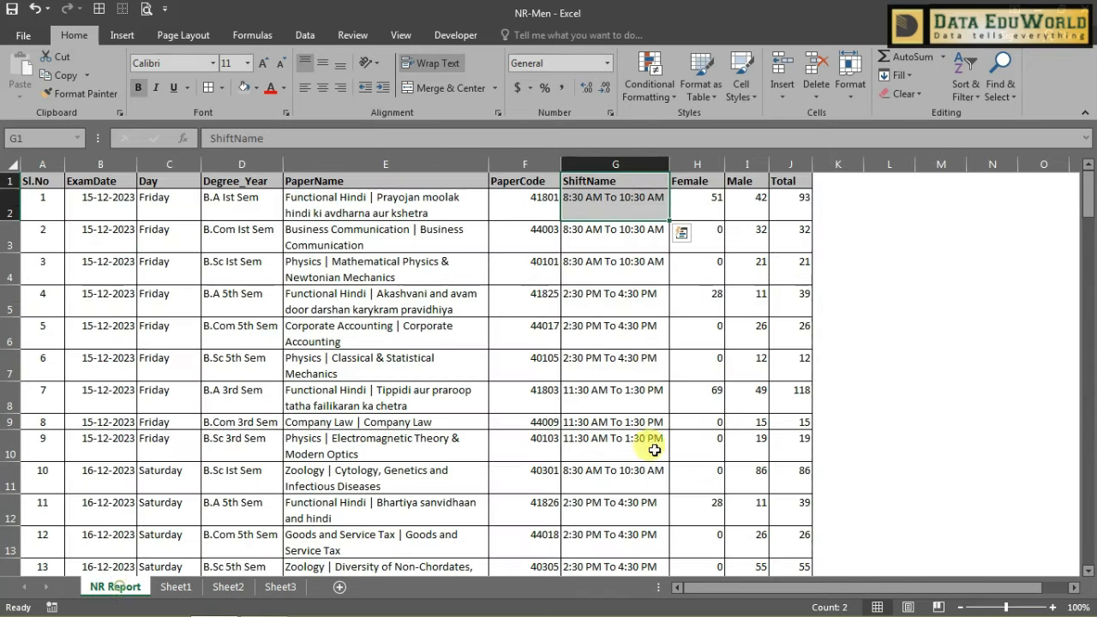
pyautogui.click(629, 388)
pyautogui.hotkey('ctrl', 'c')
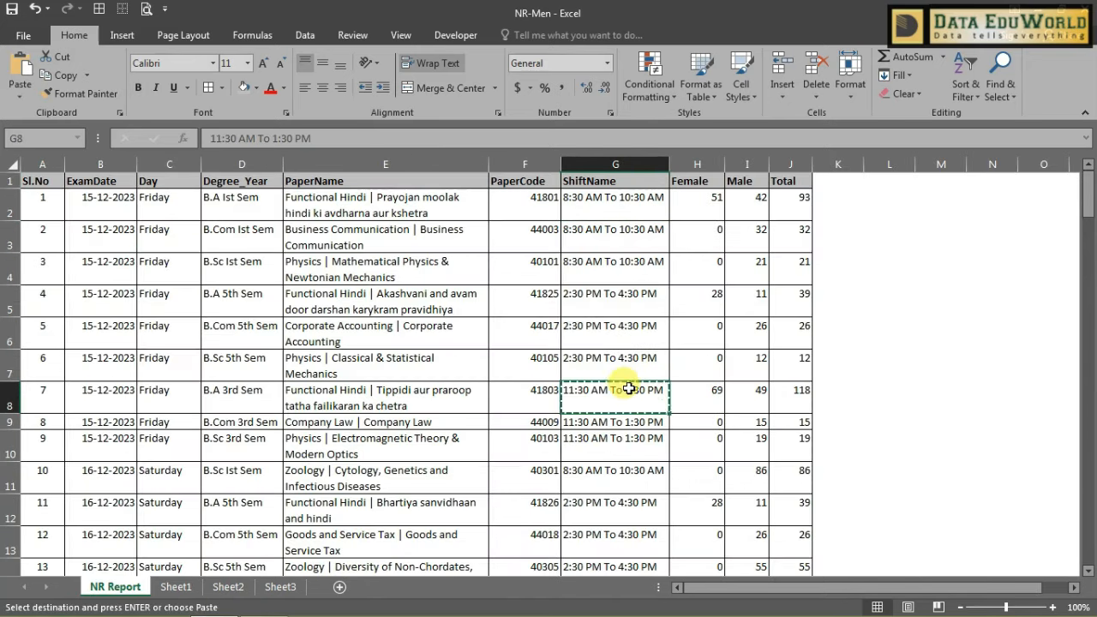
pyautogui.click(227, 587)
pyautogui.hotkey('ctrl', 'v')
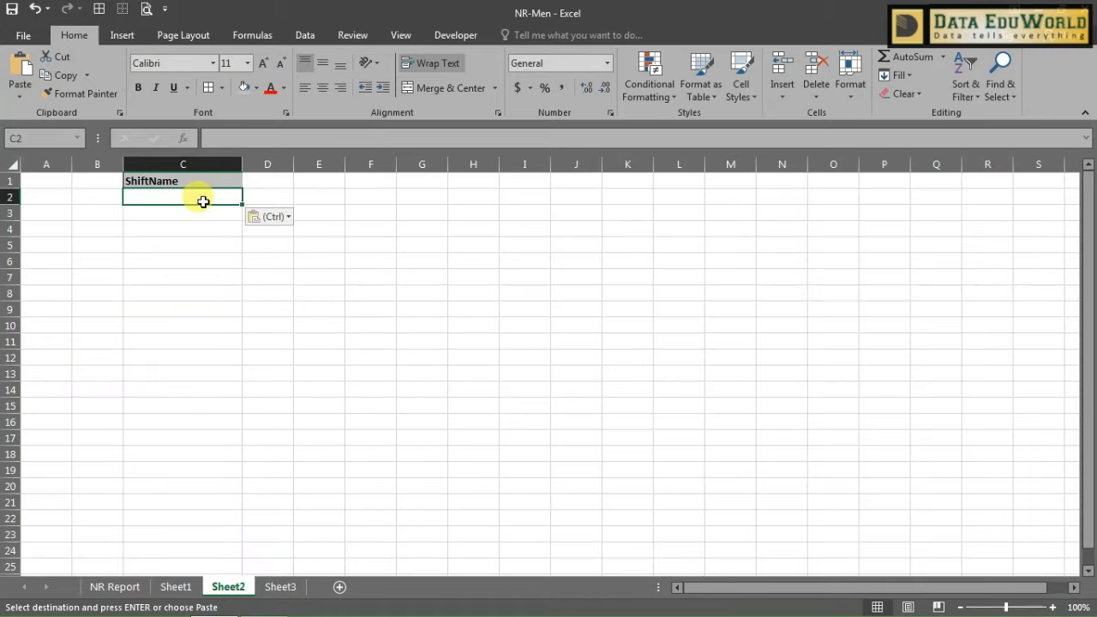
# Replace the shift timing in cell C2 of Sheet3 with 2:30 PM To 4:30 PM, copied from the ShiftName column of NR Report.
pyautogui.click(280, 587)
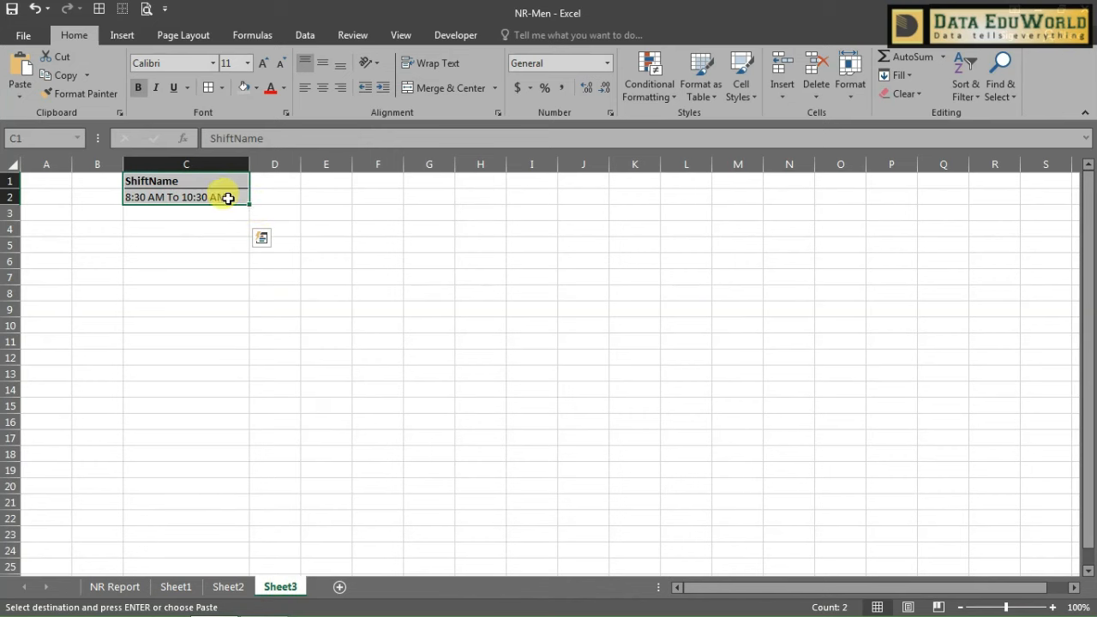
pyautogui.click(225, 198)
pyautogui.press('Delete')
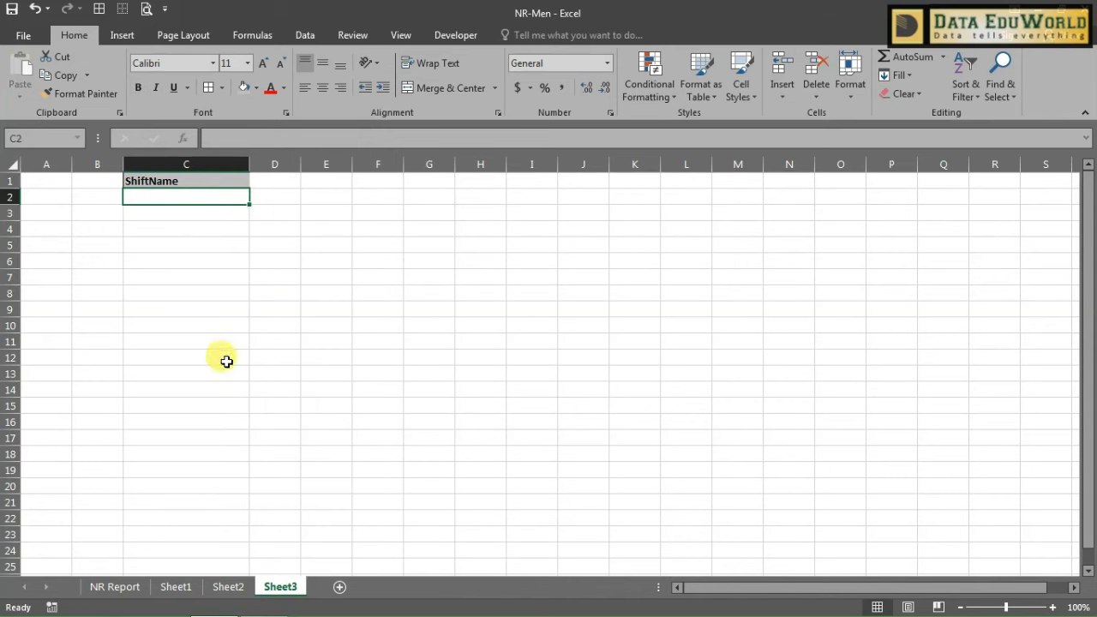
pyautogui.click(128, 589)
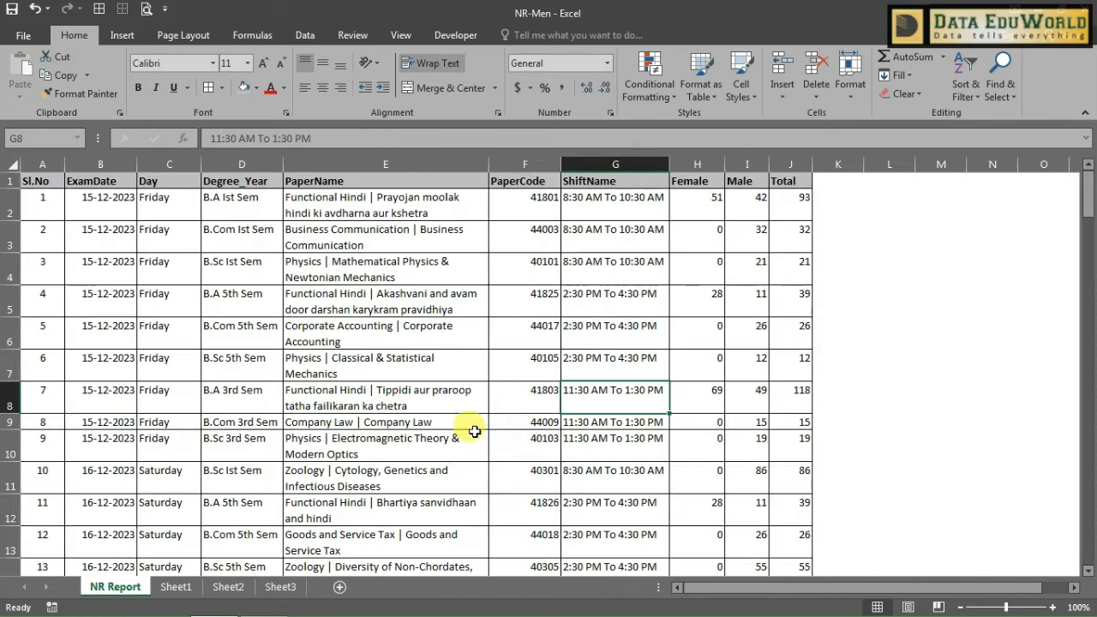
pyautogui.click(603, 504)
pyautogui.hotkey('ctrl', 'c')
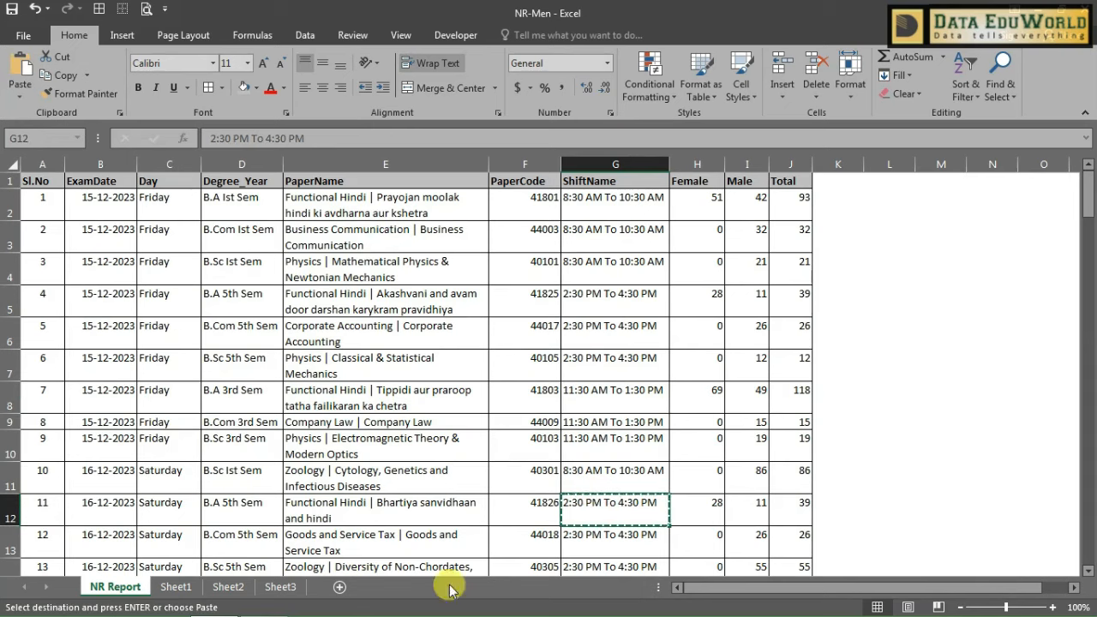
pyautogui.click(280, 587)
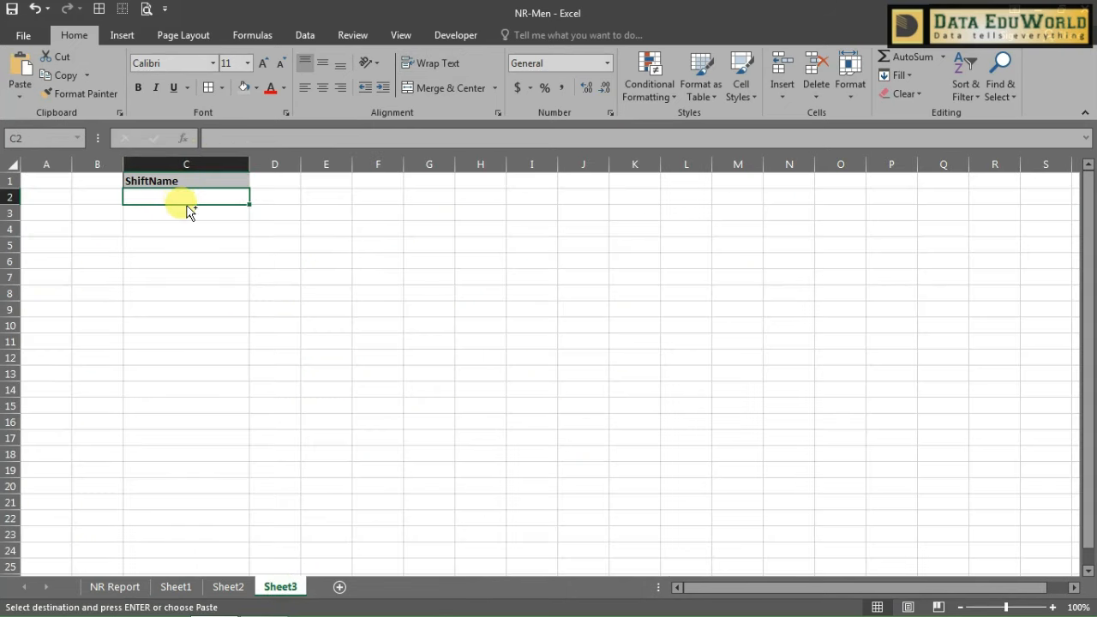
pyautogui.hotkey('ctrl', 'v')
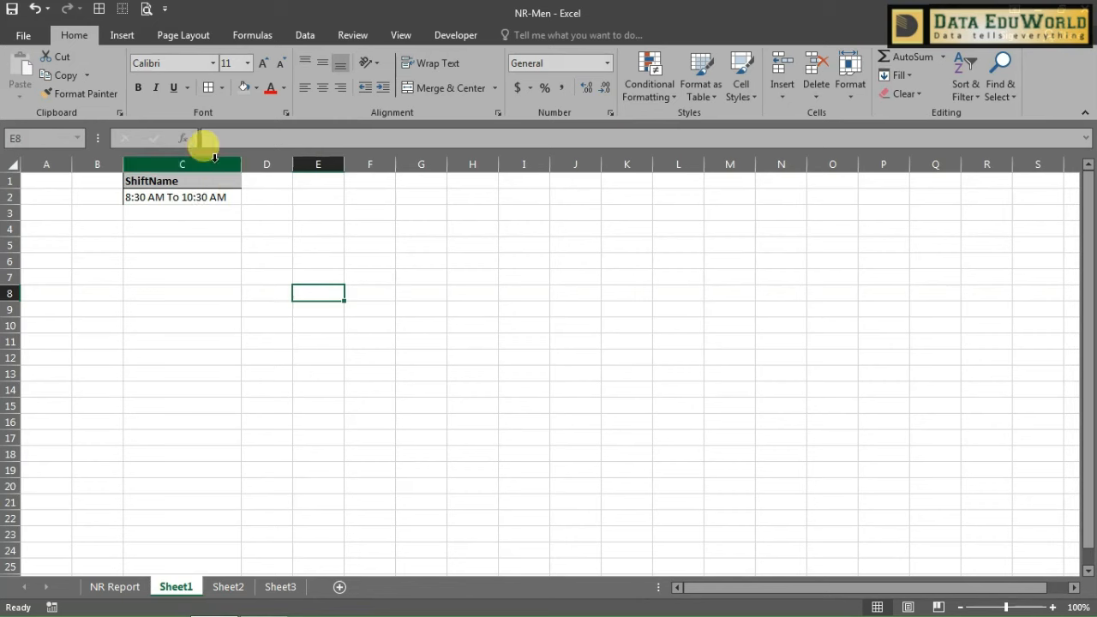
pyautogui.click(175, 183)
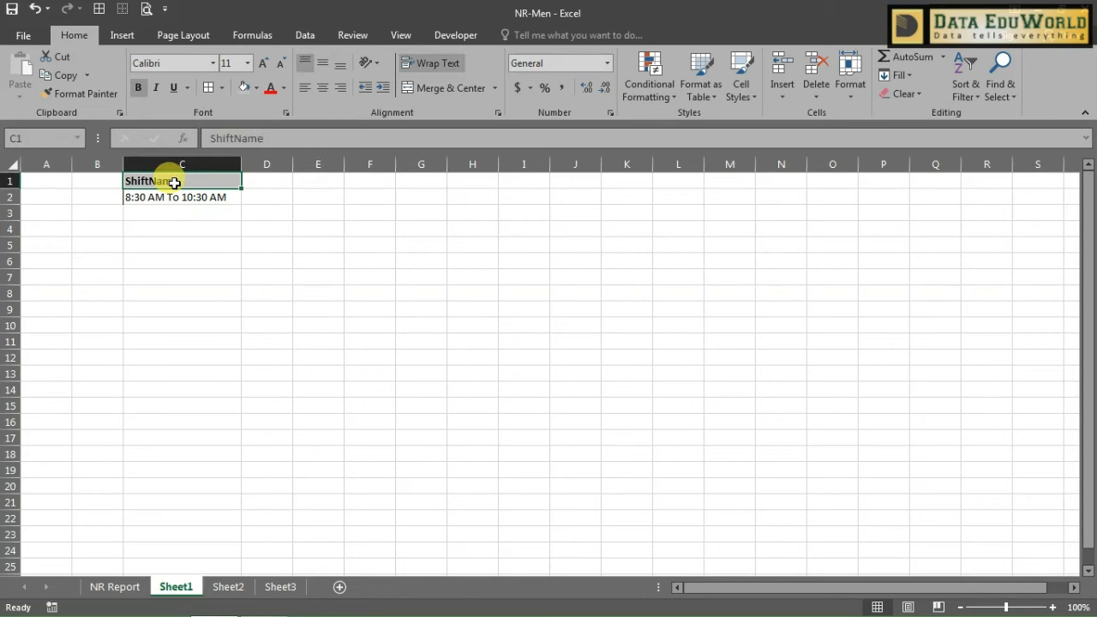
pyautogui.click(246, 258)
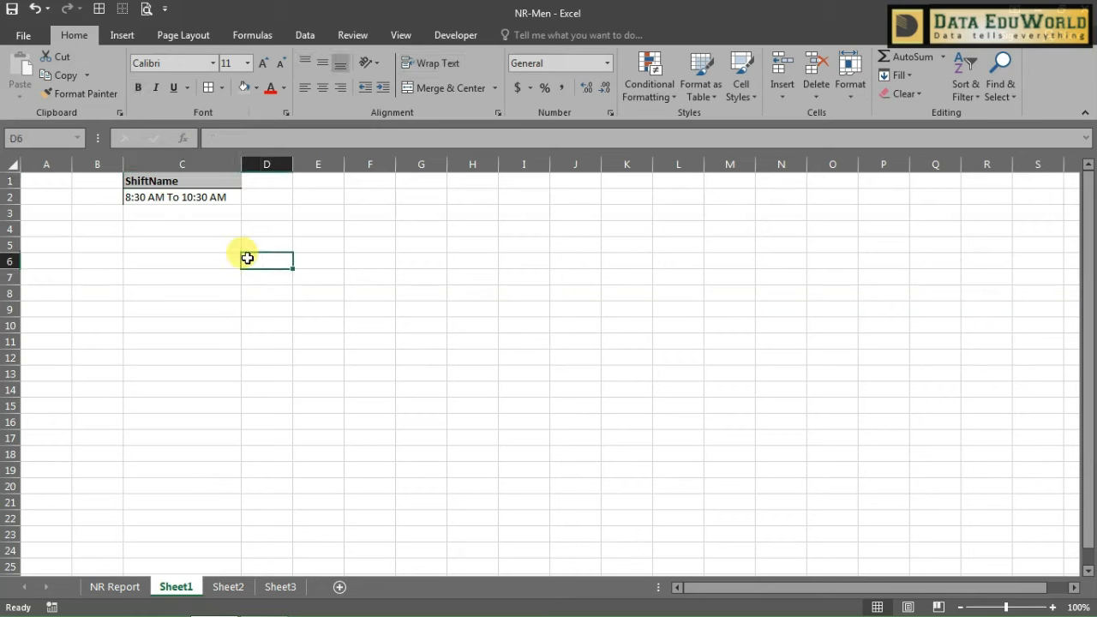
pyautogui.click(216, 341)
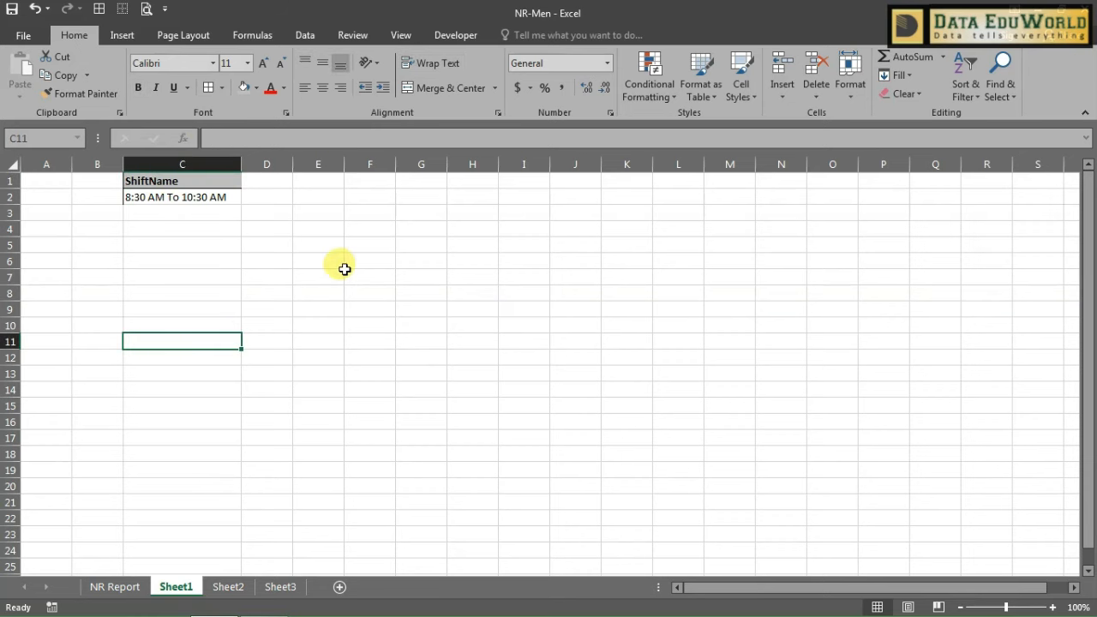
# Select the empty cell E4 on Sheet1 and start recording a macro with the name Macro1, stored in This Workbook.
pyautogui.click(306, 35)
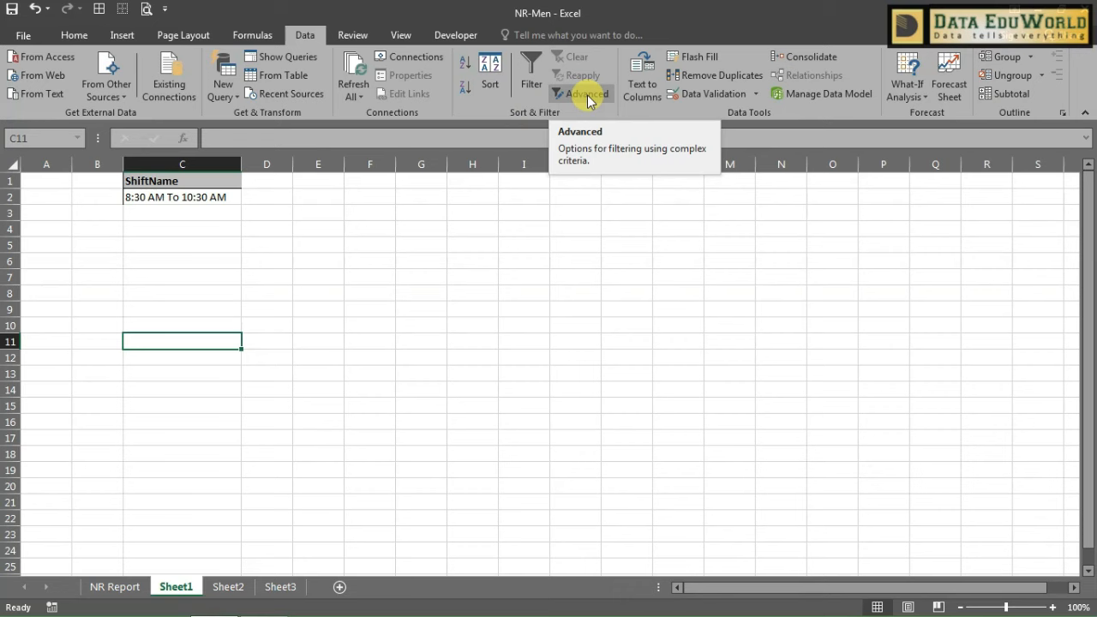
pyautogui.click(472, 227)
pyautogui.click(364, 229)
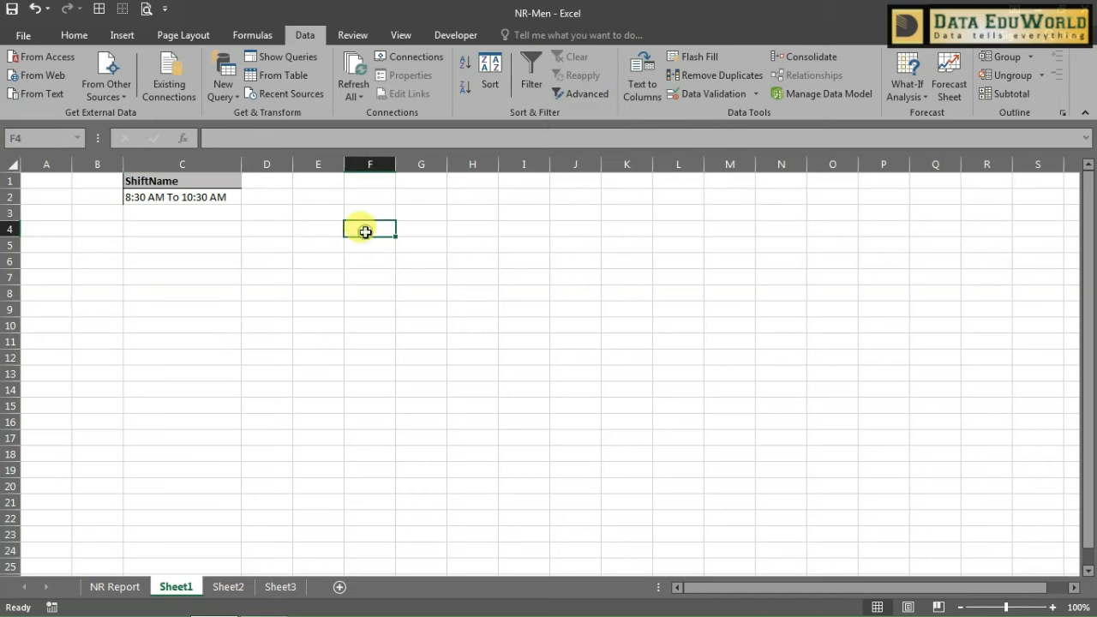
pyautogui.click(195, 199)
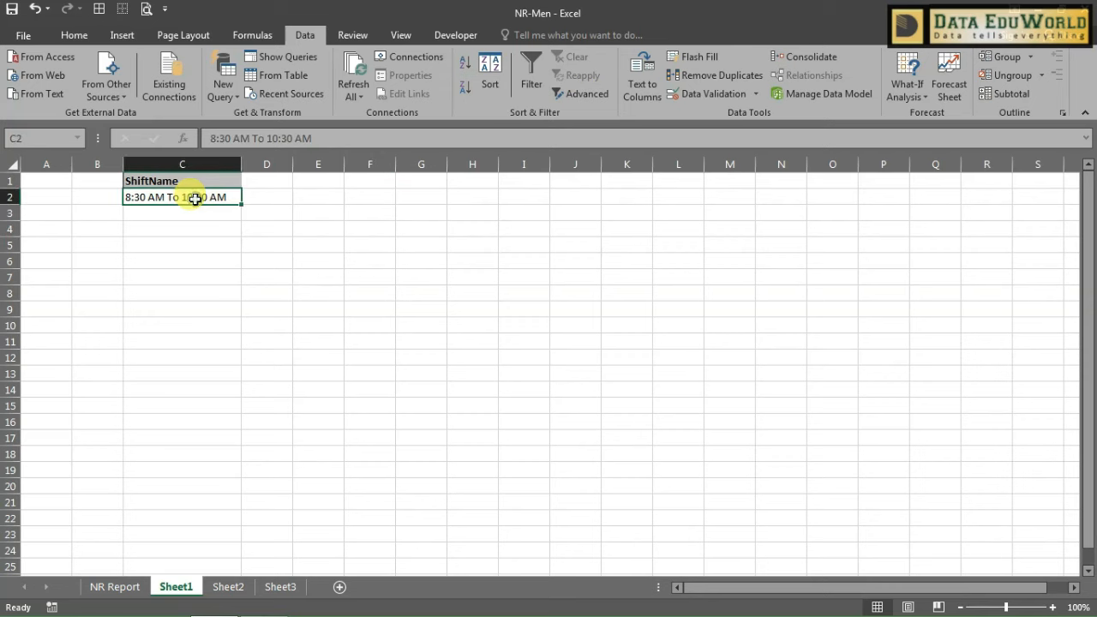
pyautogui.click(337, 229)
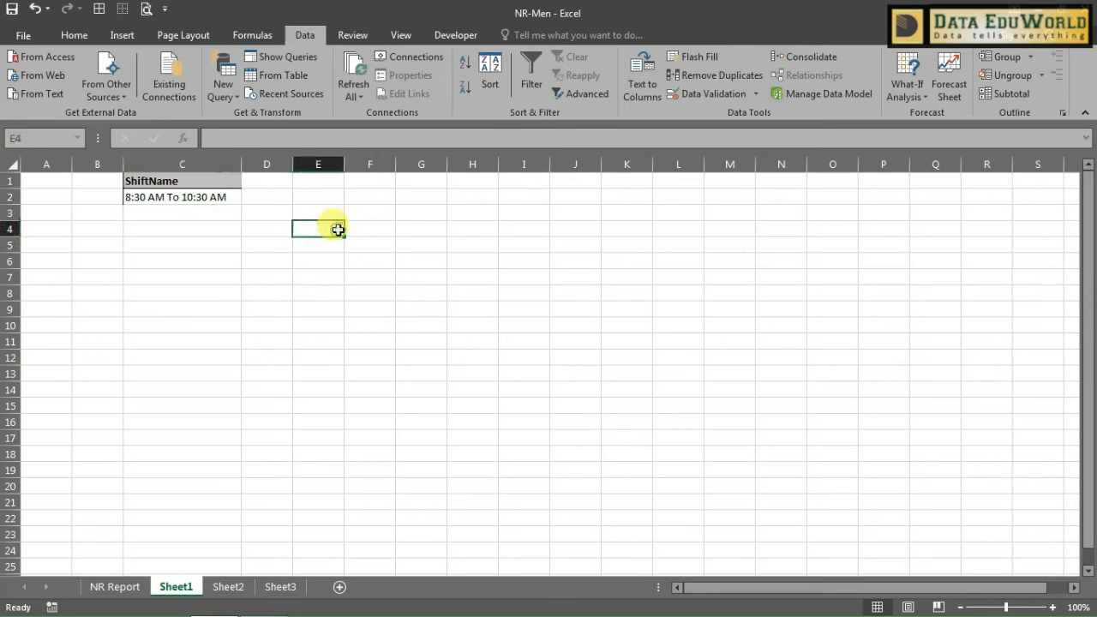
pyautogui.click(51, 607)
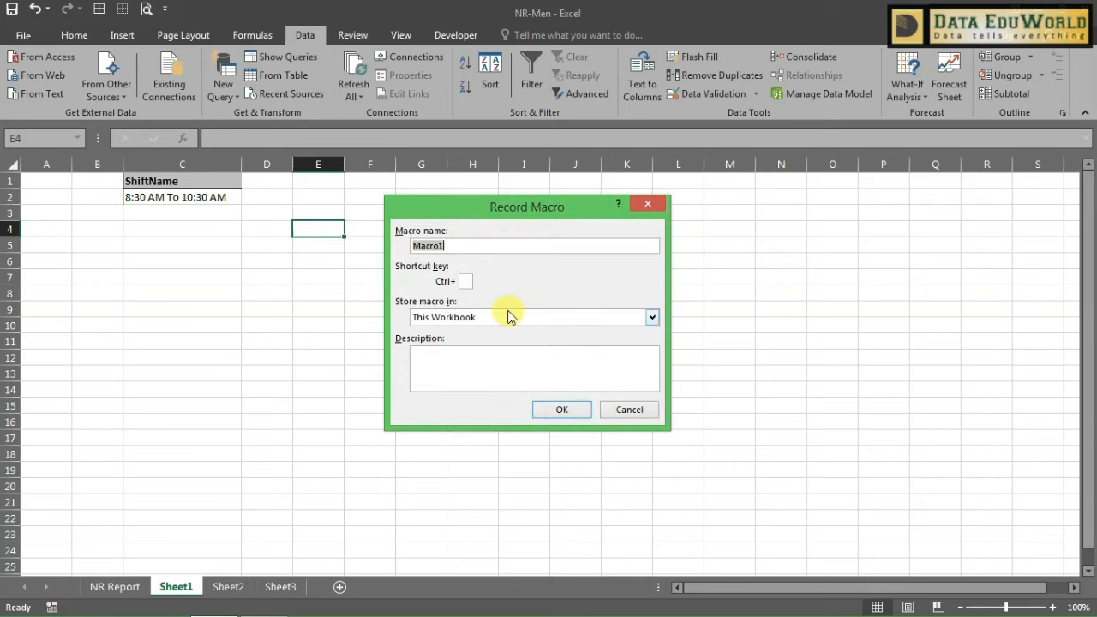
pyautogui.click(562, 409)
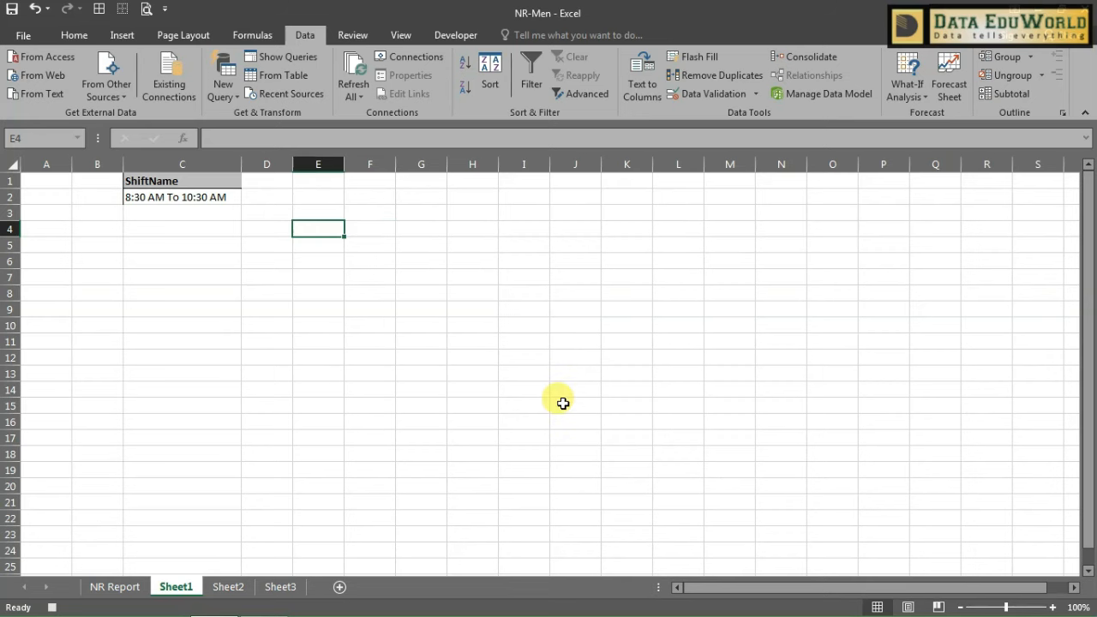
# Set up an Advanced Filter that copies to another location, with the whole NR Report table, $A$1:$J$108, as the list range.
pyautogui.click(598, 92)
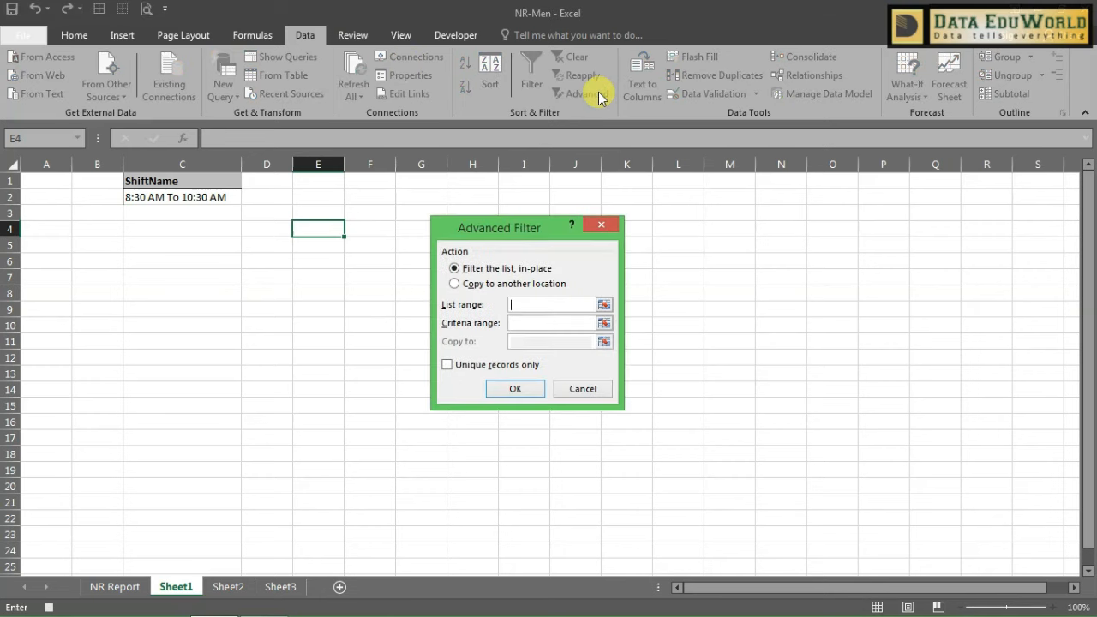
pyautogui.click(455, 283)
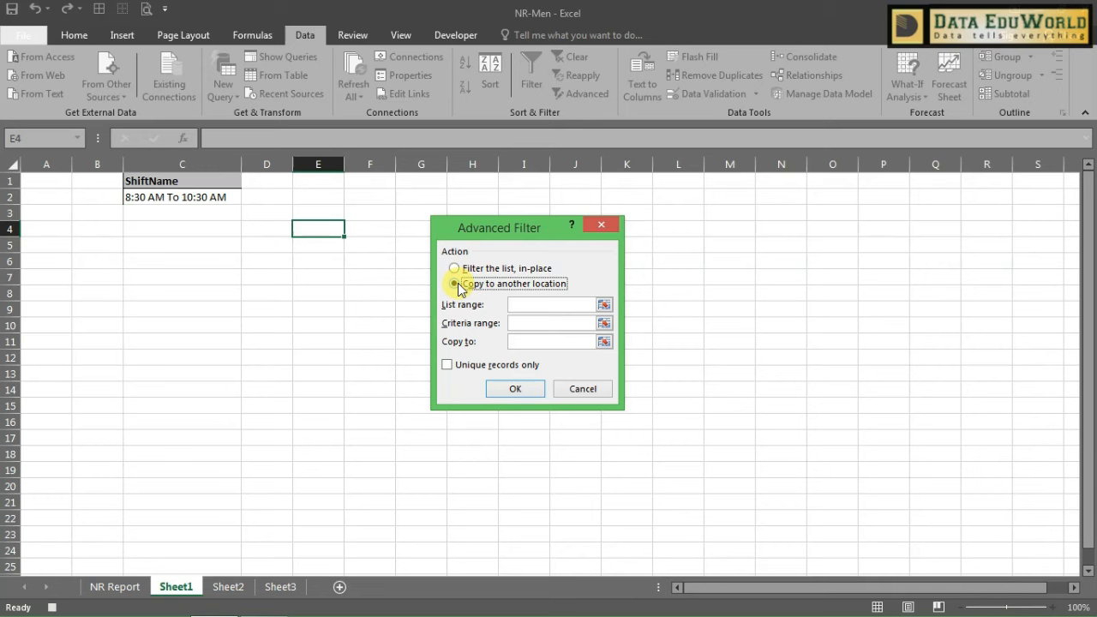
pyautogui.click(532, 304)
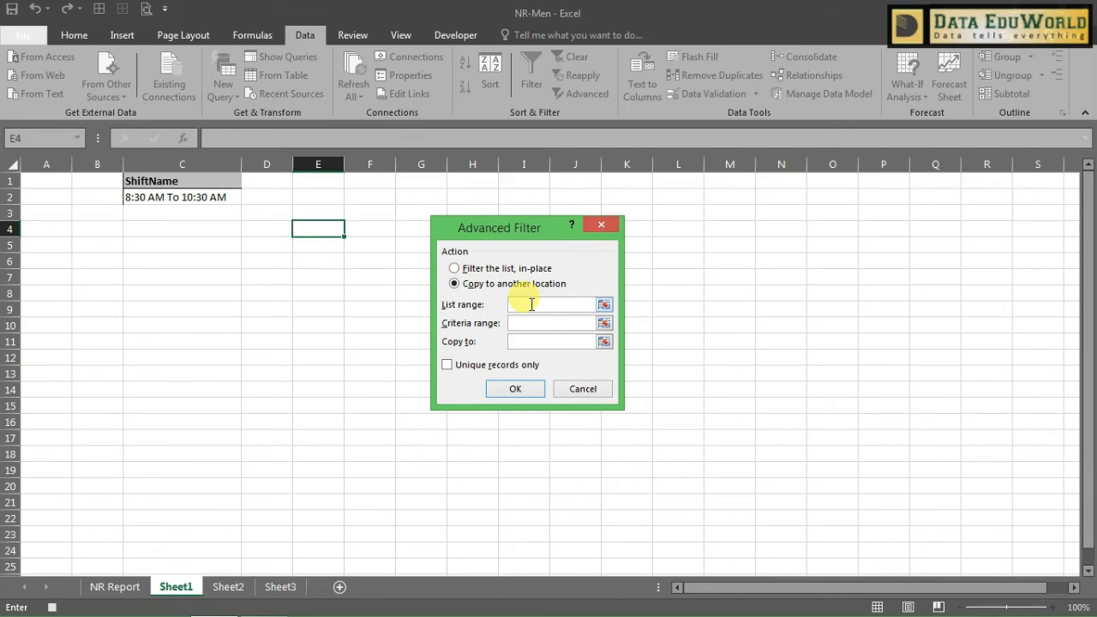
pyautogui.click(117, 588)
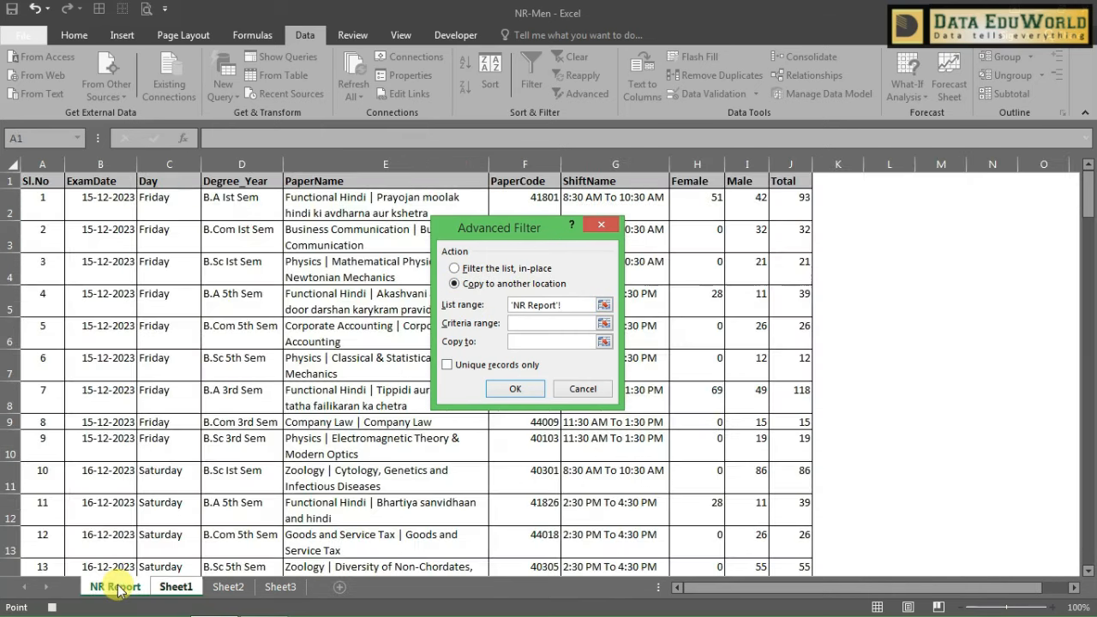
pyautogui.click(251, 336)
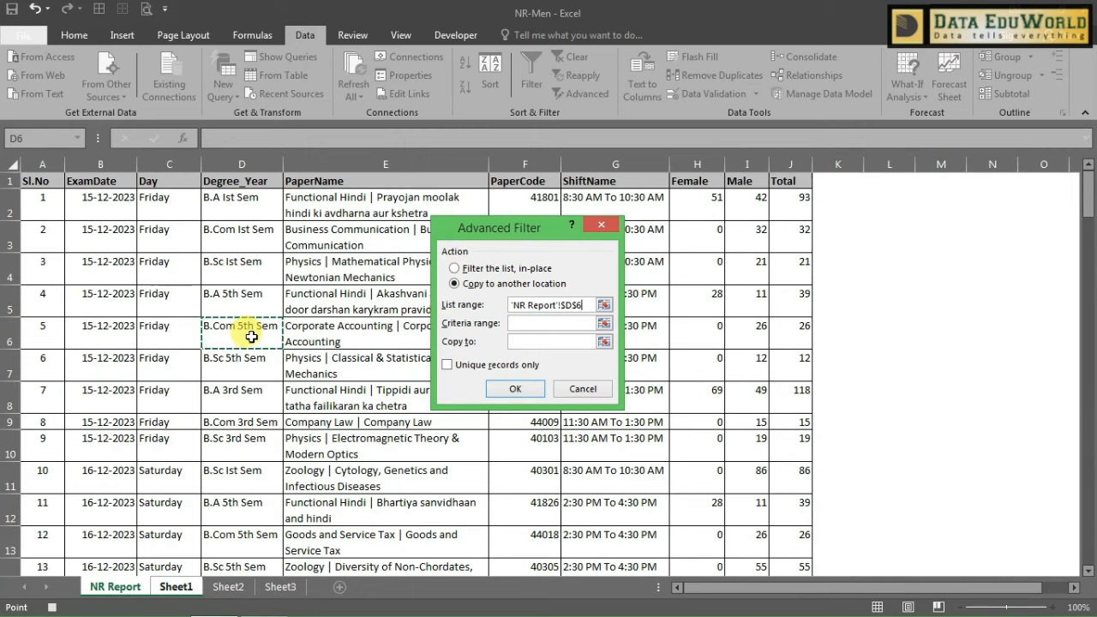
pyautogui.hotkey('ctrl', 'a')
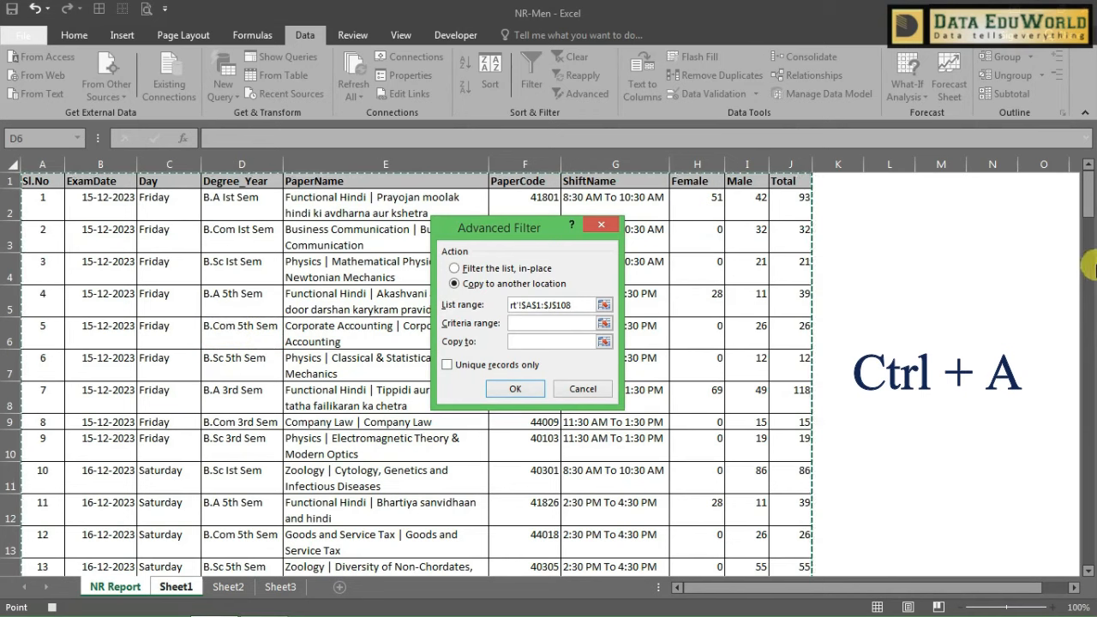
# Check how far the selected NR Report table reaches and extend the Advanced Filter's list range to $A$1:$J$200.
pyautogui.moveTo(1084, 210); pyautogui.dragTo(1087, 424)
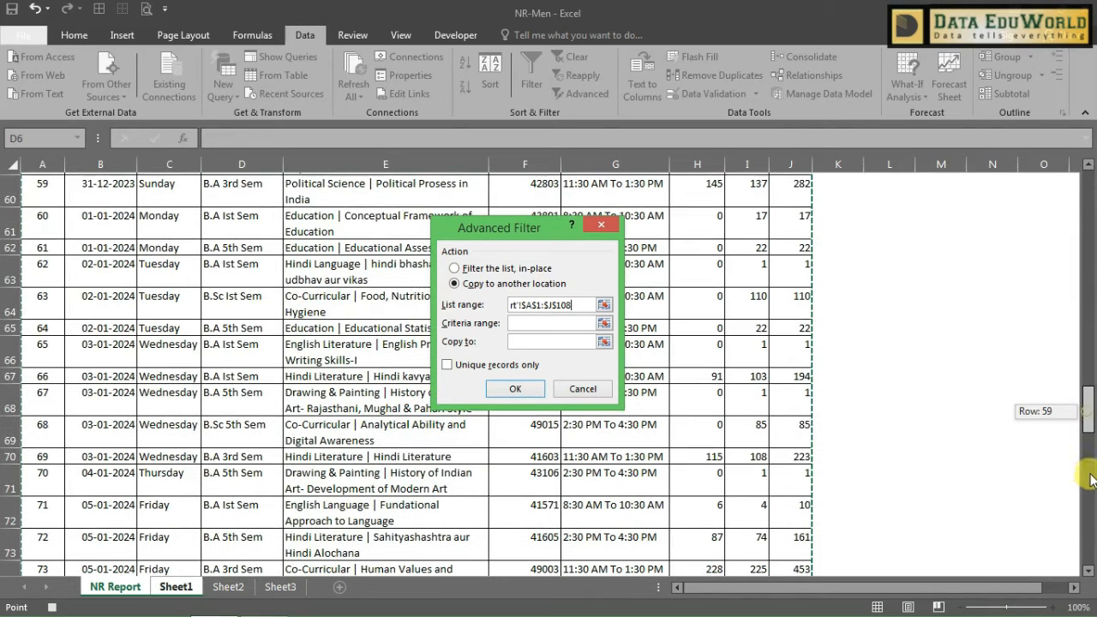
pyautogui.moveTo(1086, 553); pyautogui.dragTo(1086, 184)
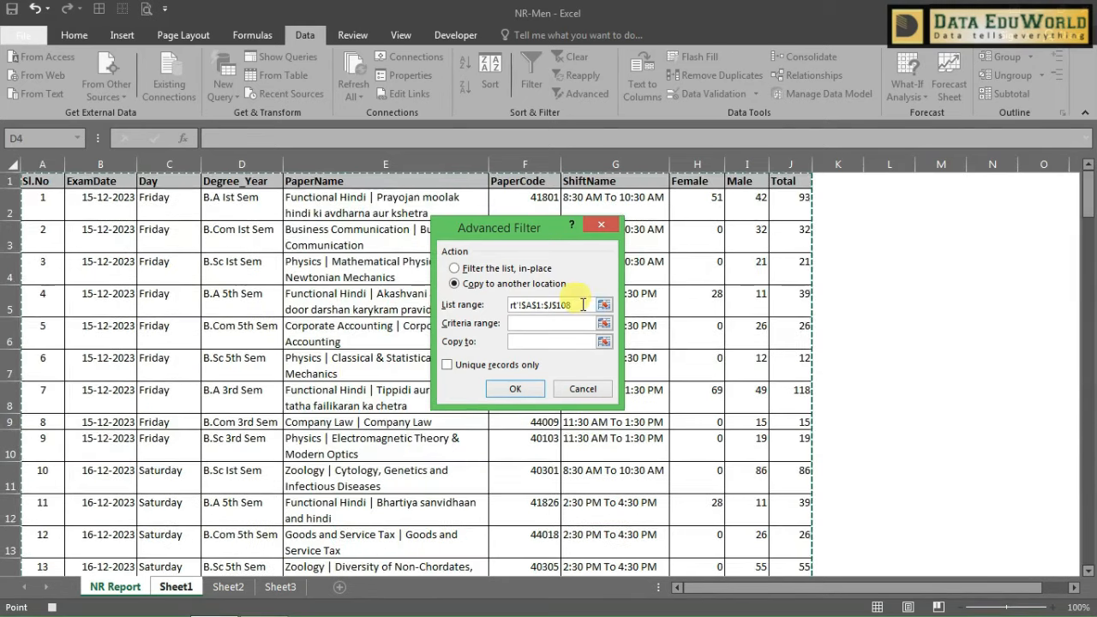
pyautogui.click(572, 304)
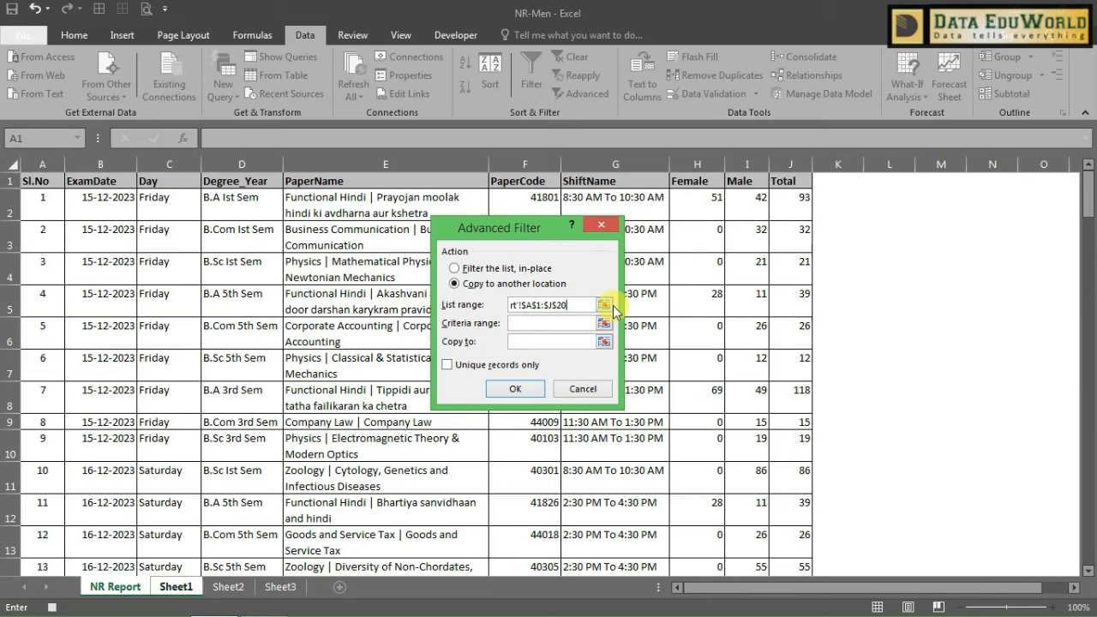
pyautogui.click(577, 322)
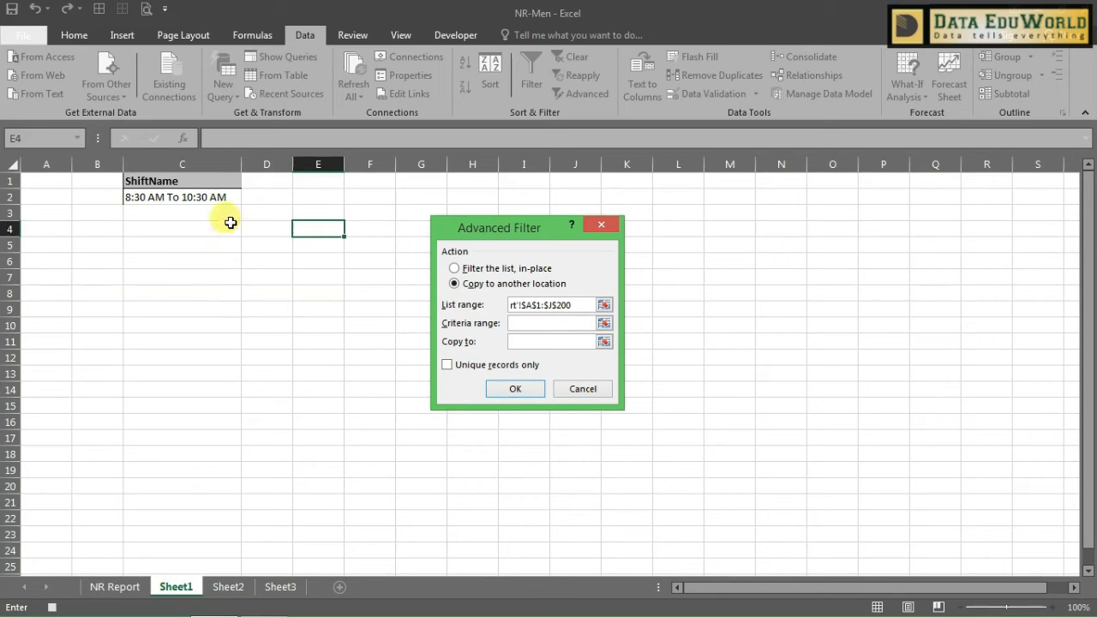
# Set the Advanced Filter's criteria range to Sheet1!$C$1:$C$2 and its copy destination to Sheet1!$A$4:$J$4, and run the filter.
pyautogui.click(205, 177)
pyautogui.moveTo(205, 178); pyautogui.dragTo(205, 188)
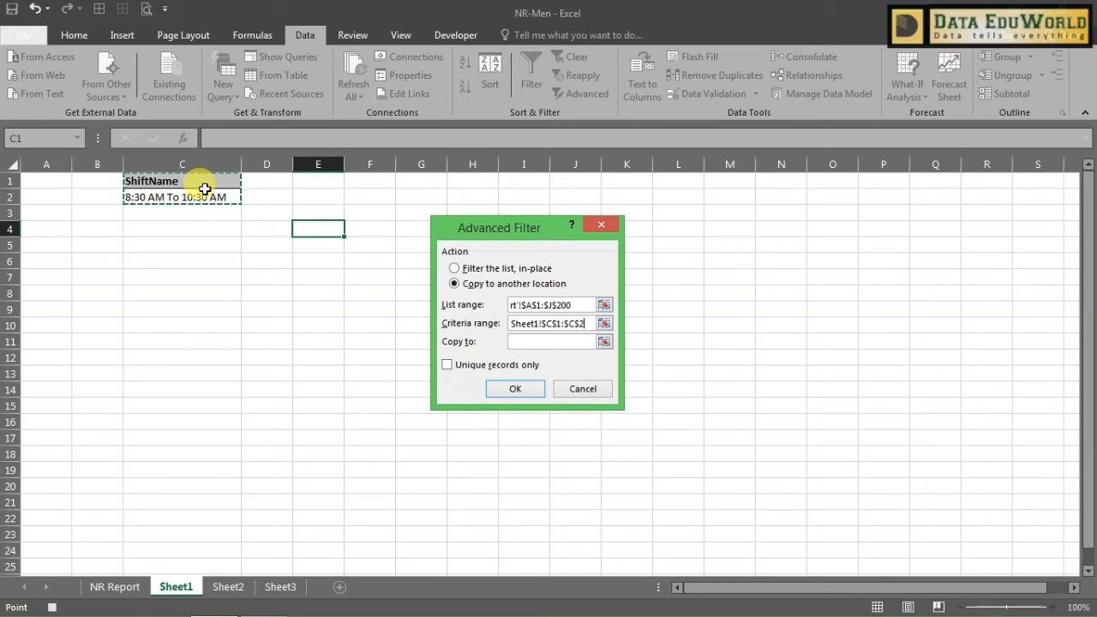
pyautogui.click(514, 341)
pyautogui.click(28, 231)
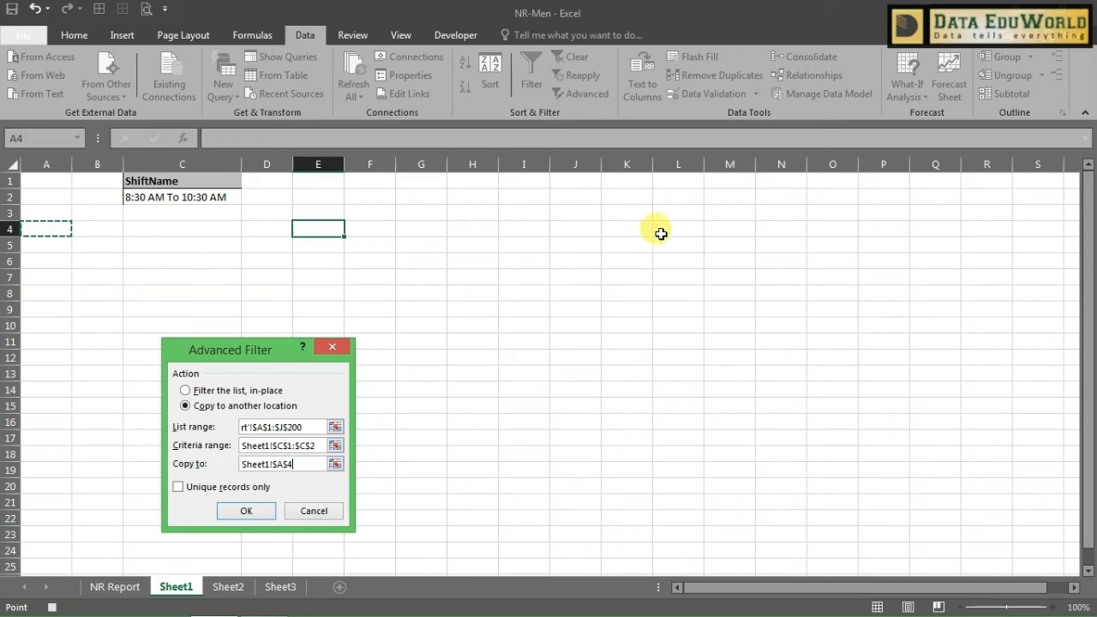
pyautogui.click(120, 586)
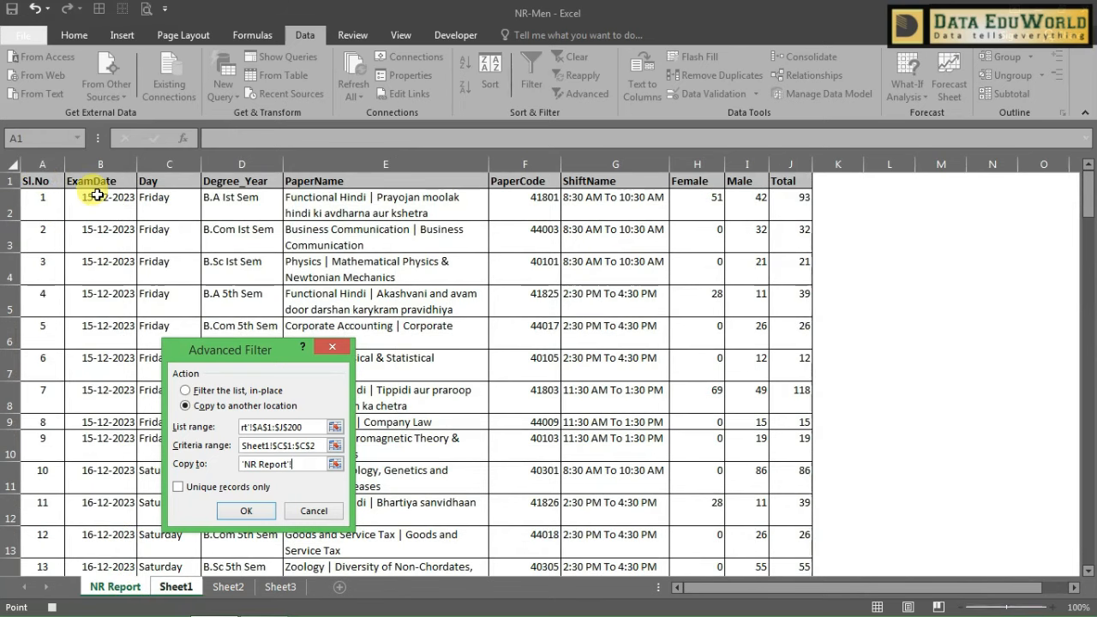
pyautogui.click(174, 587)
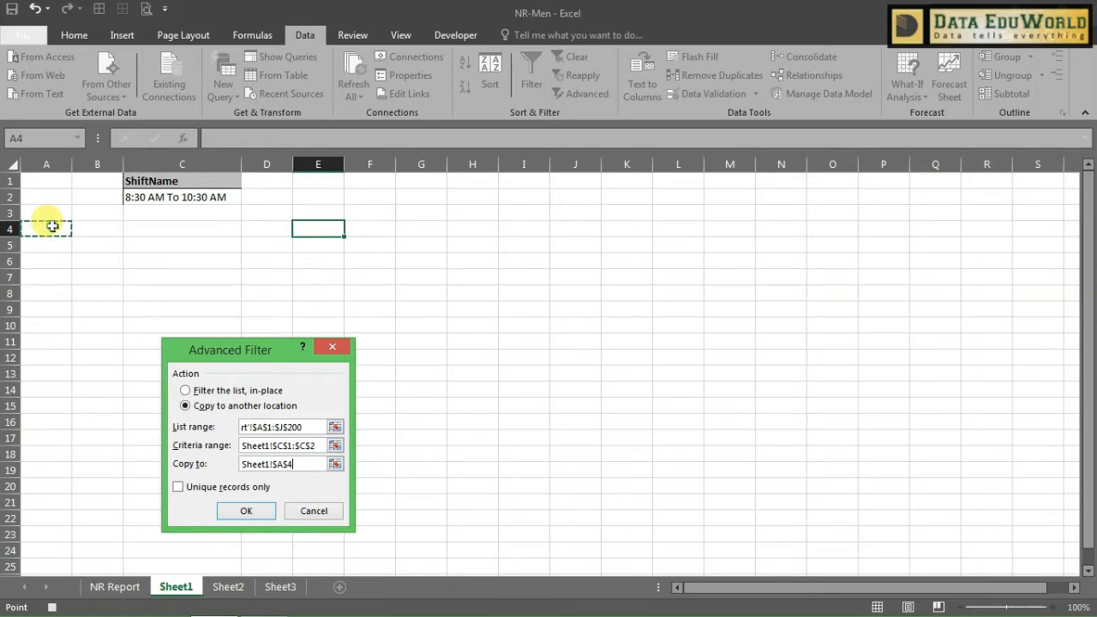
pyautogui.moveTo(55, 225); pyautogui.dragTo(570, 226)
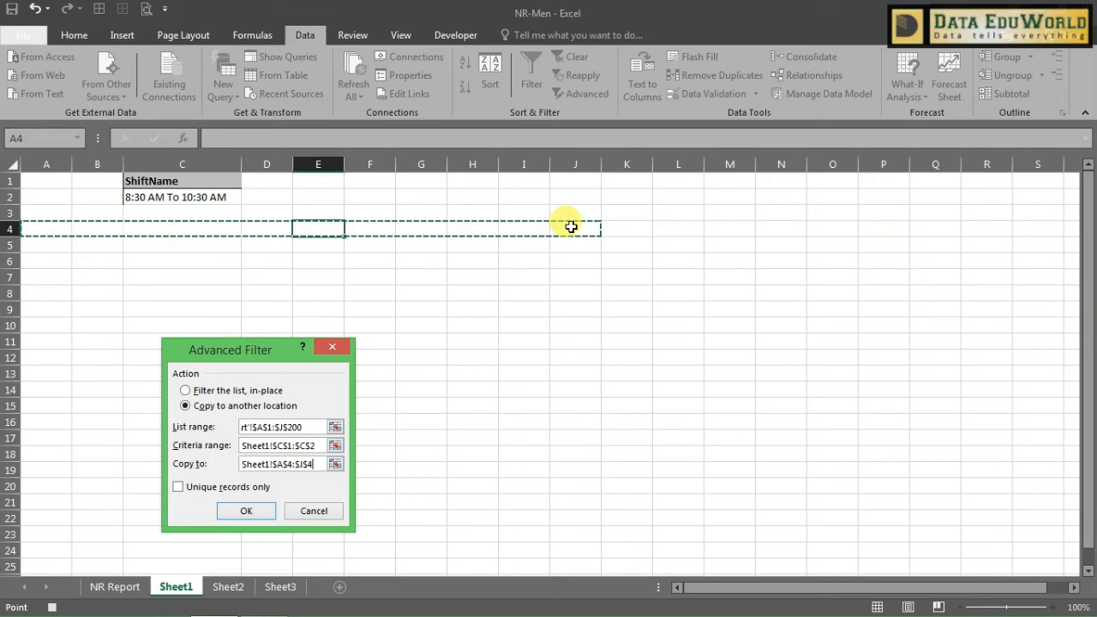
pyautogui.click(268, 507)
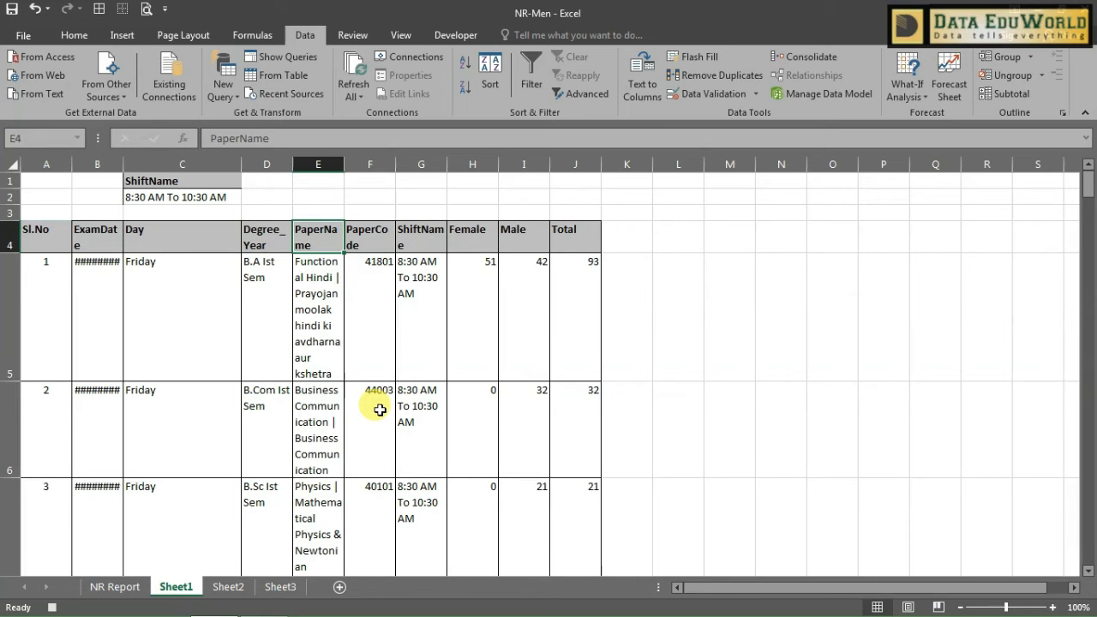
# Widen the PaperName, ShiftName, ExamDate and Degree_Year columns of the filtered table on Sheet1 to make their contents readable.
pyautogui.moveTo(344, 164); pyautogui.dragTo(417, 179)
pyautogui.moveTo(518, 165); pyautogui.dragTo(563, 168)
pyautogui.moveTo(123, 164); pyautogui.dragTo(142, 167)
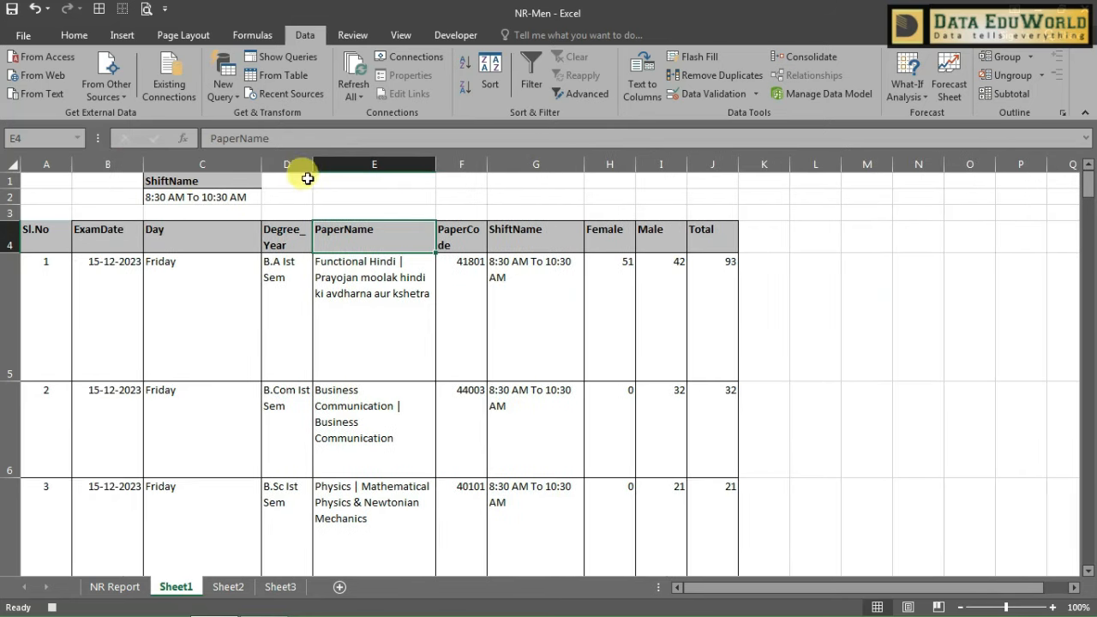
pyautogui.moveTo(312, 164); pyautogui.dragTo(354, 166)
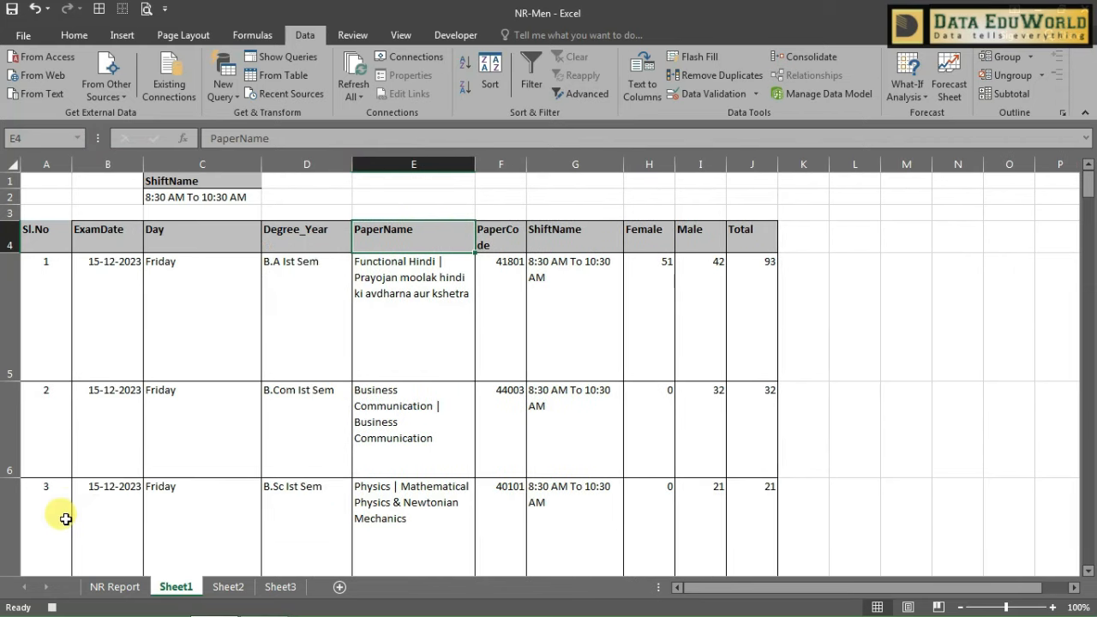
# Remove and reapply text wrapping on the whole filtered table on Sheet1 to refit its row heights, and stop recording the macro.
pyautogui.click(278, 316)
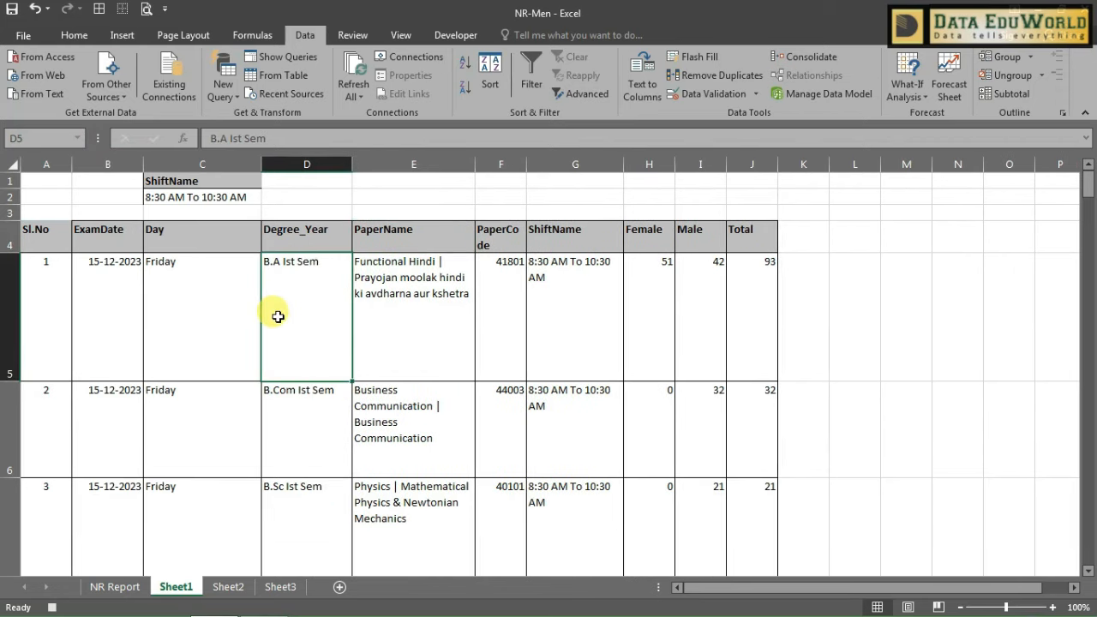
pyautogui.hotkey('ctrl', 'a')
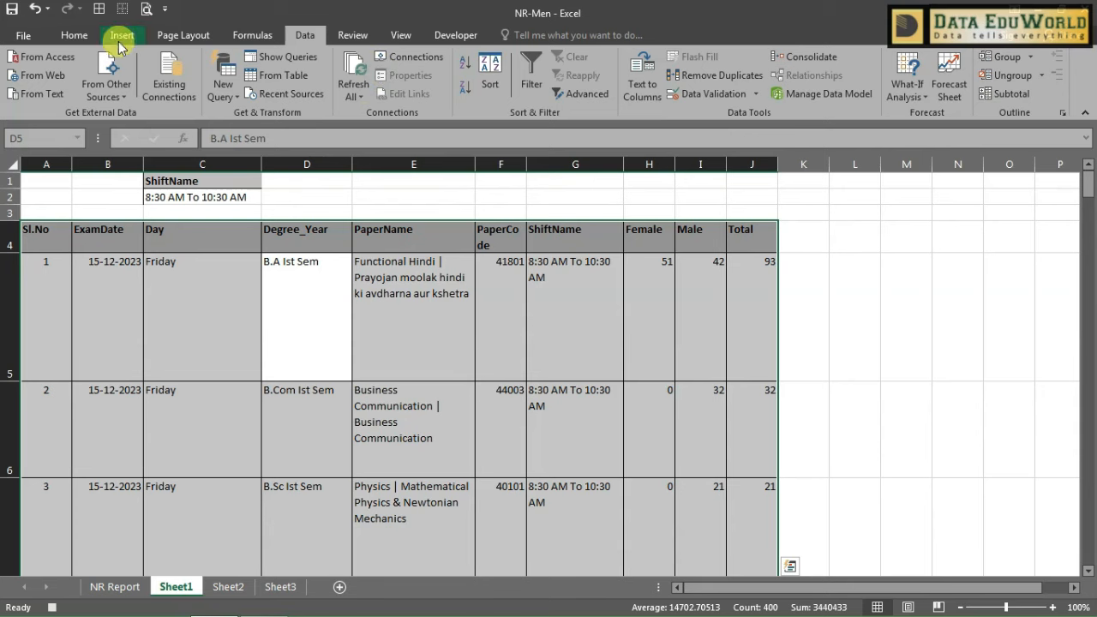
pyautogui.click(86, 36)
pyautogui.click(417, 63)
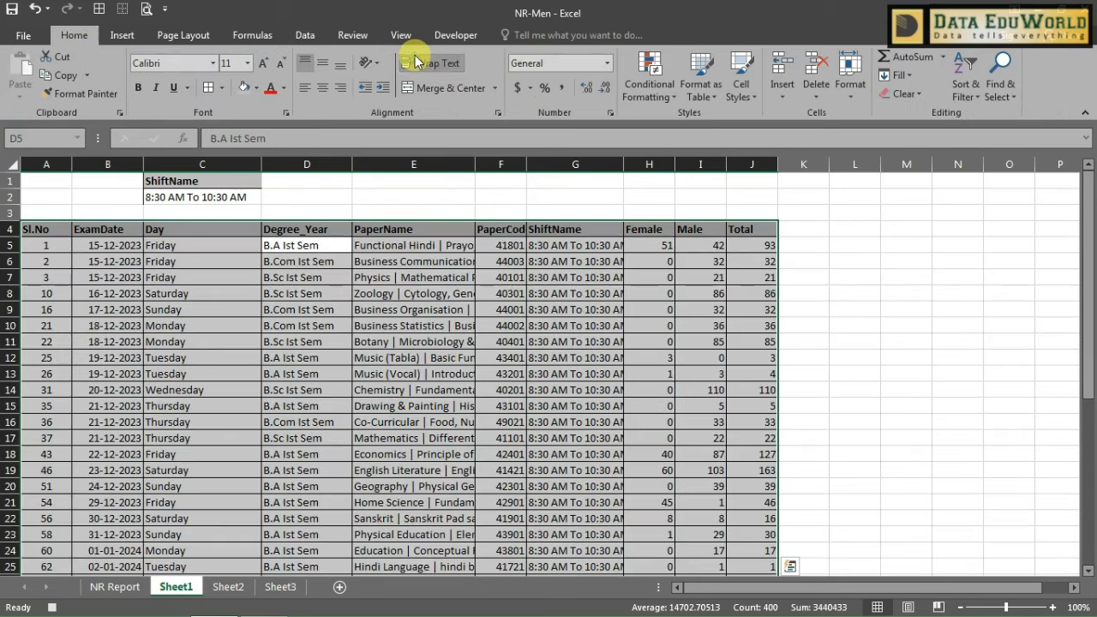
pyautogui.click(418, 62)
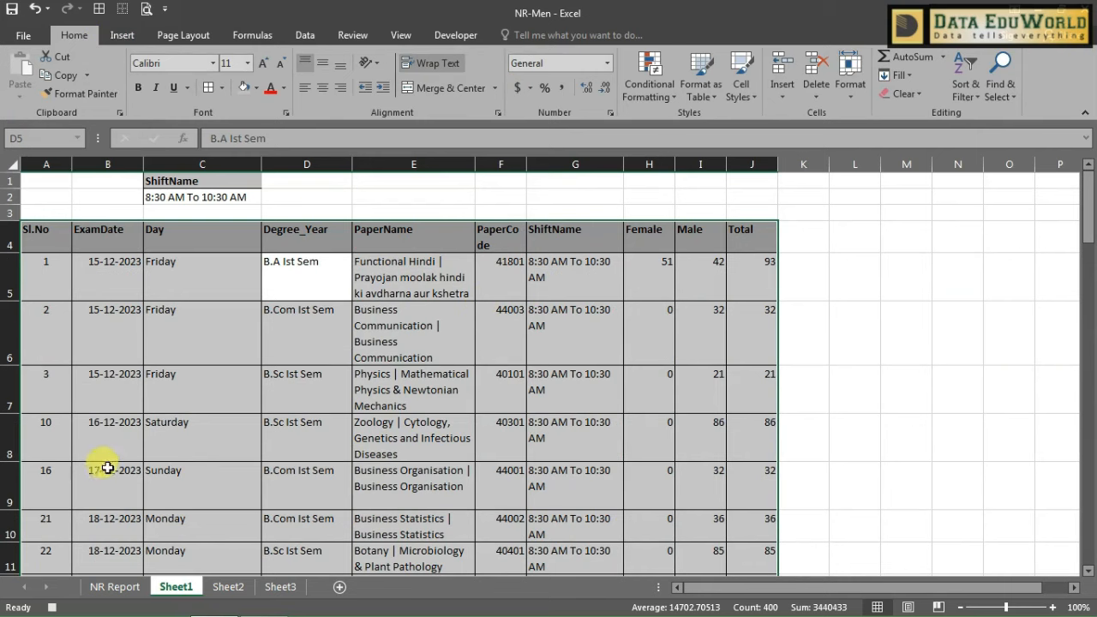
pyautogui.click(85, 522)
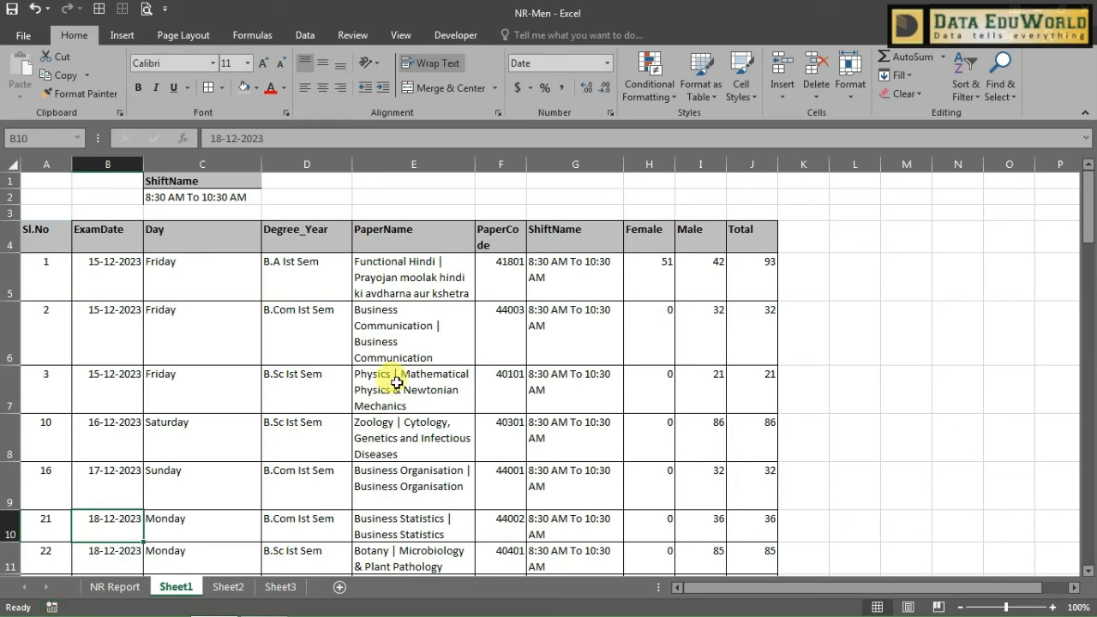
# Widen column G on Sheet1 to fit each shift timing on one line, and select all its filtered entries to check their count.
pyautogui.click(235, 210)
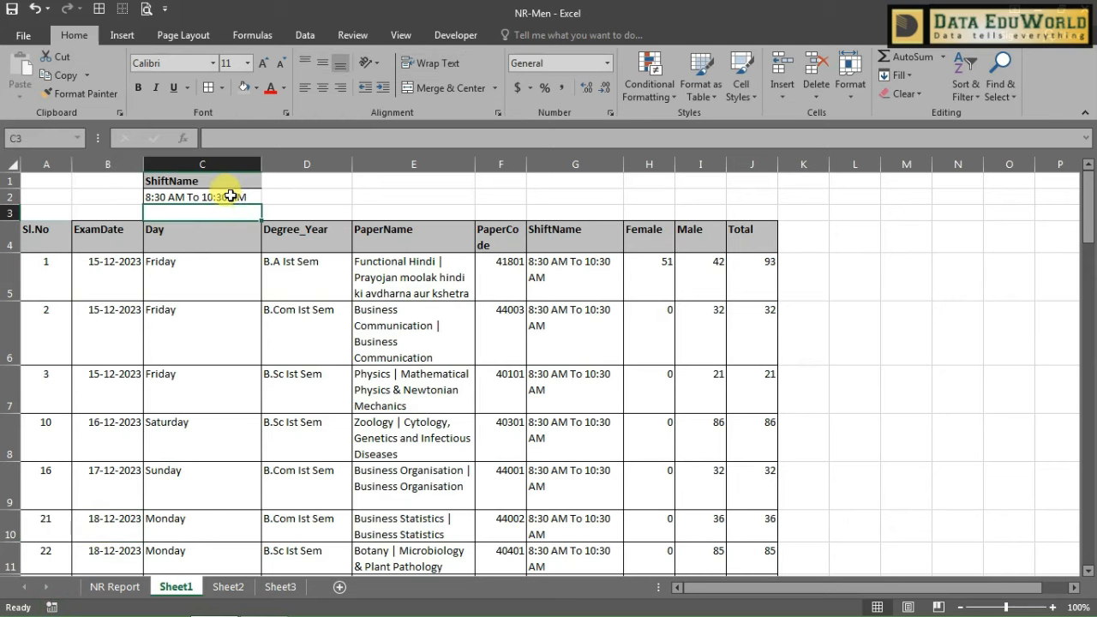
pyautogui.click(241, 198)
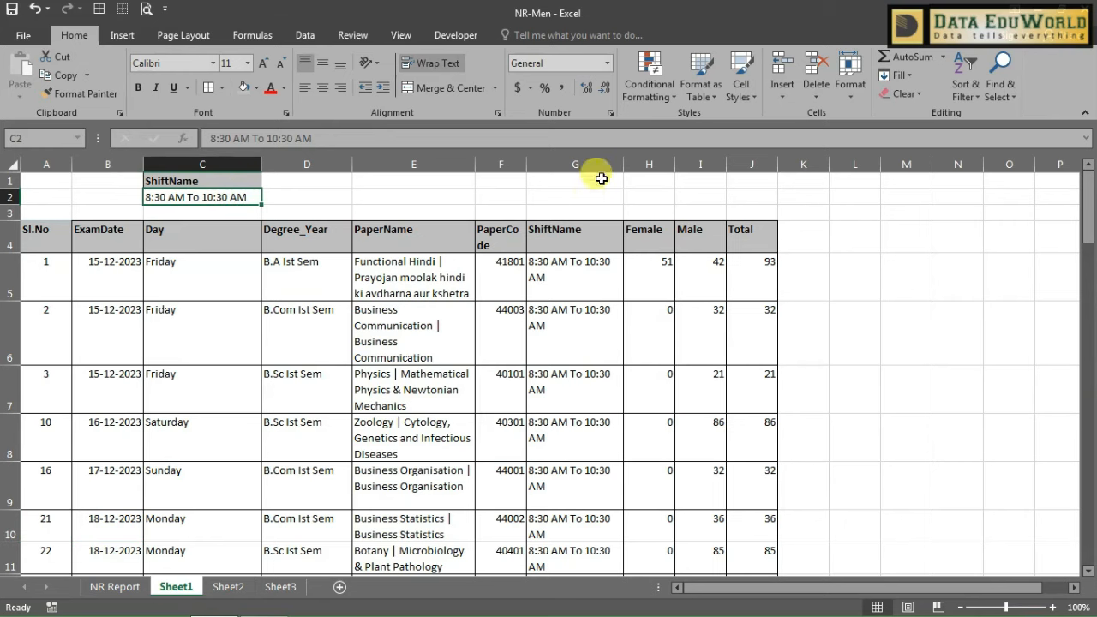
pyautogui.moveTo(622, 164); pyautogui.dragTo(650, 164)
pyautogui.moveTo(620, 268); pyautogui.dragTo(592, 514)
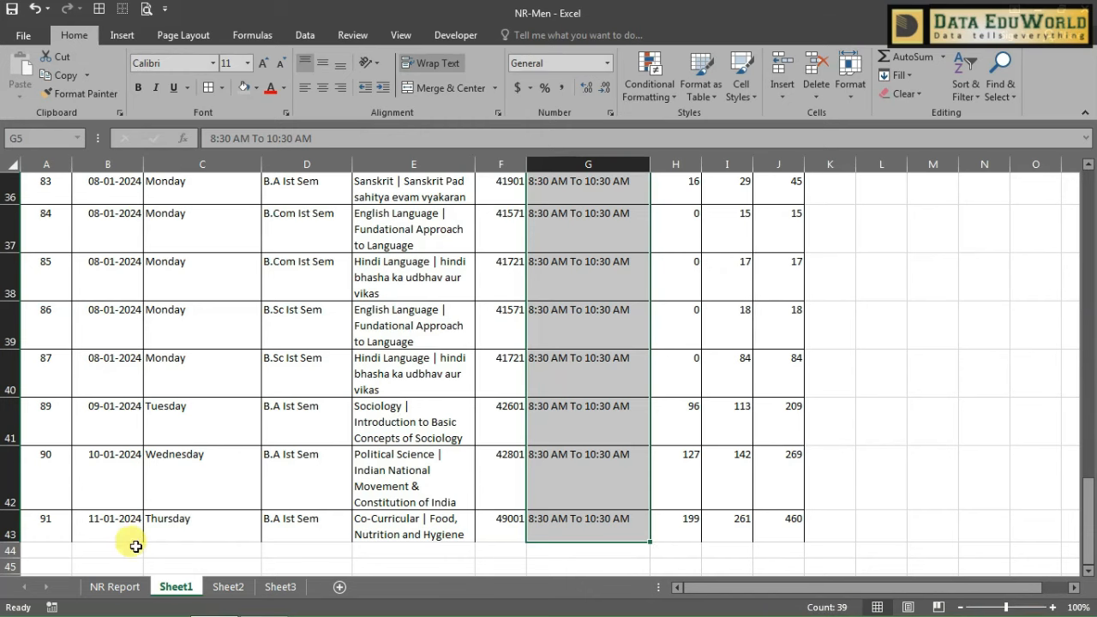
# Turn on filtering for the NR Report table and filter its ShiftName column to 8:30 AM To 10:30 AM only.
pyautogui.click(115, 587)
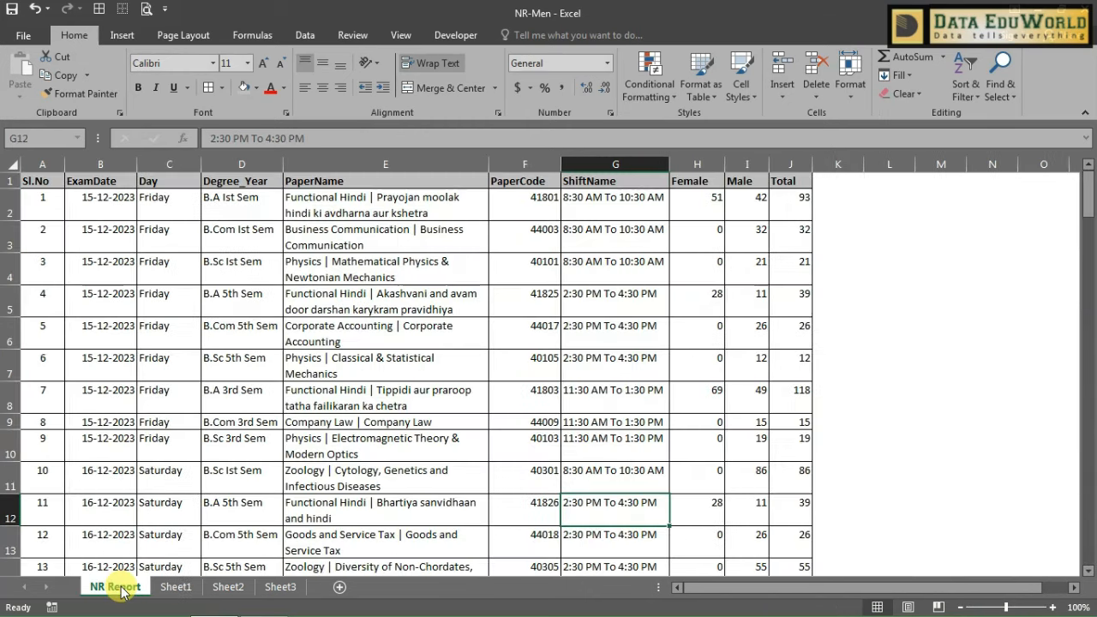
pyautogui.click(646, 178)
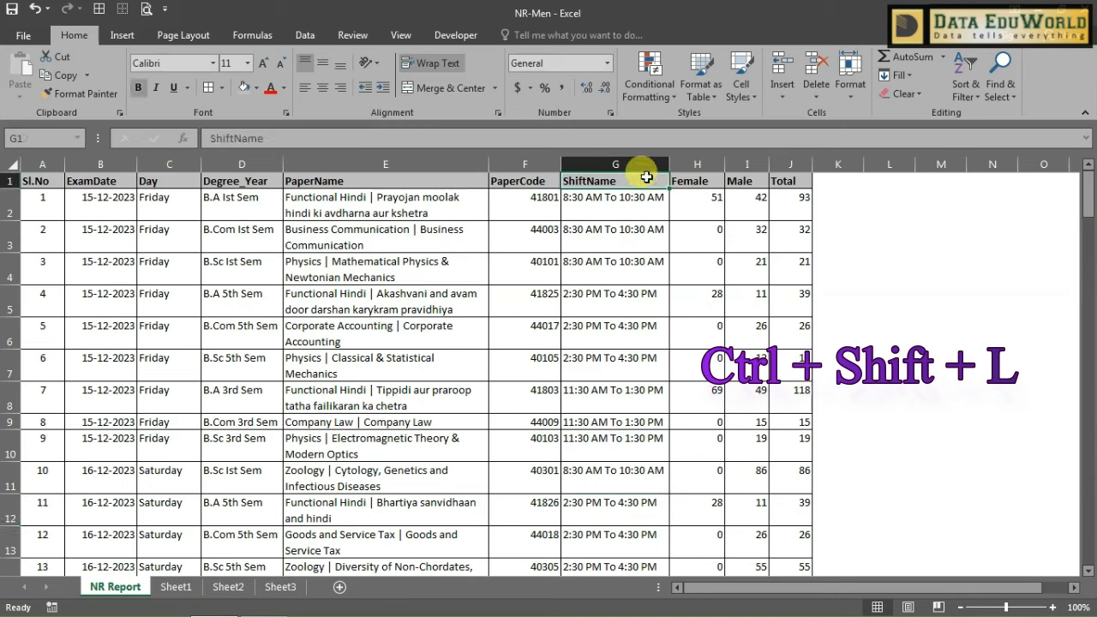
pyautogui.hotkey('ctrl', 'shift', 'l')
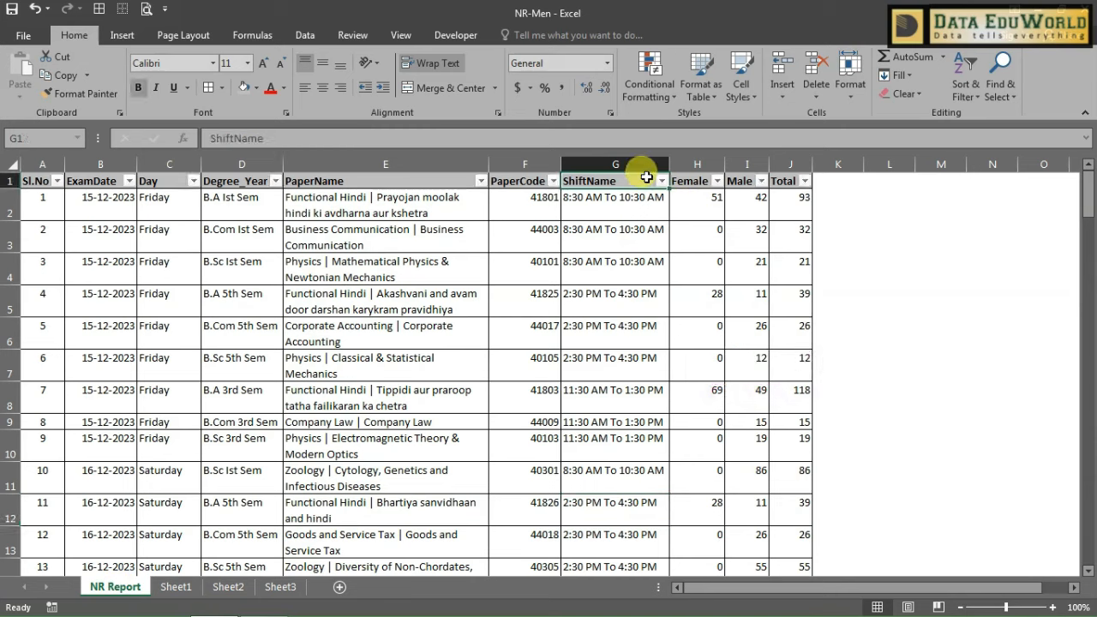
pyautogui.click(662, 181)
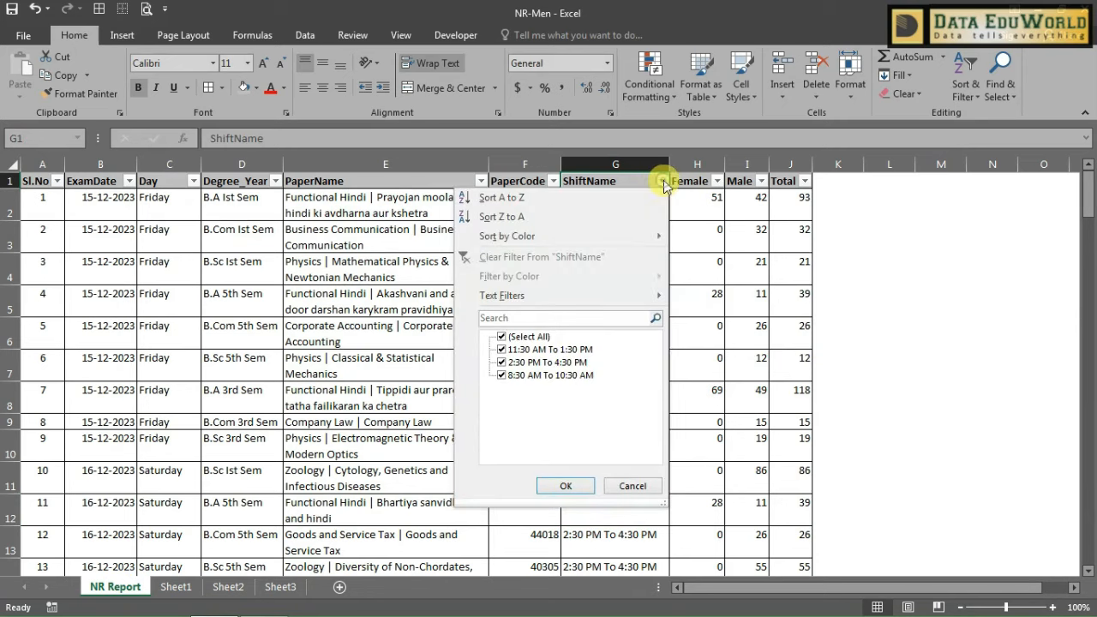
pyautogui.click(501, 338)
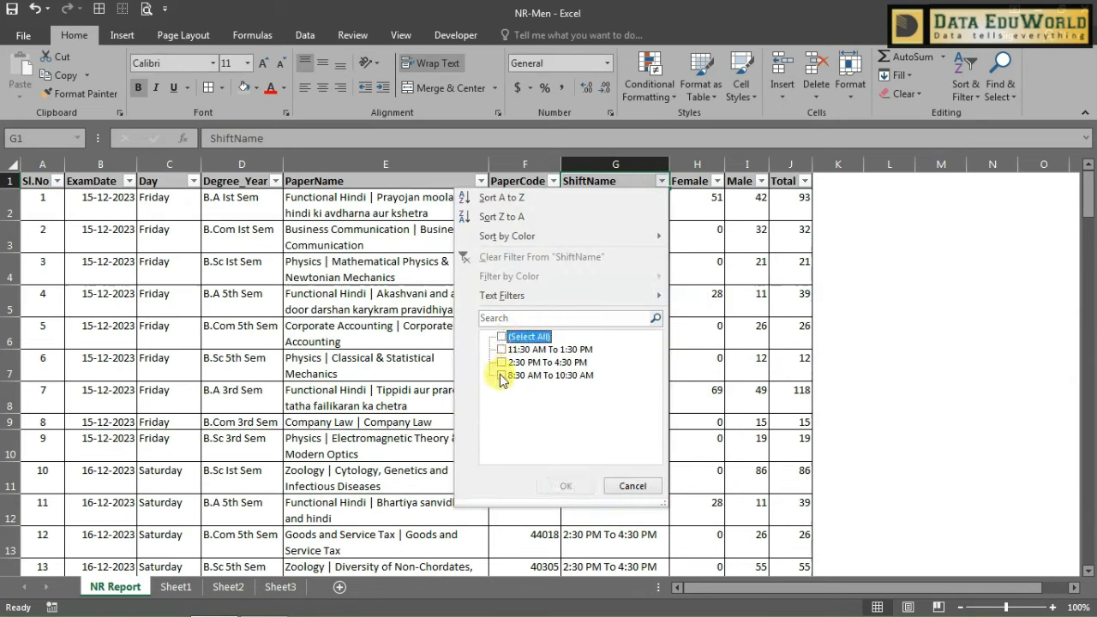
pyautogui.click(502, 376)
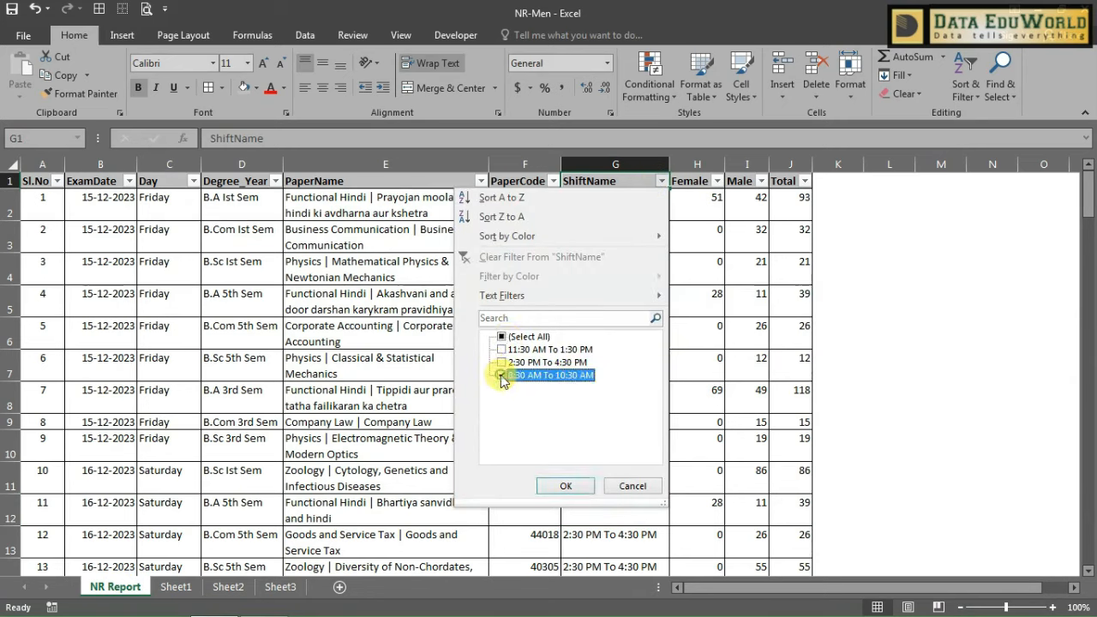
pyautogui.click(562, 485)
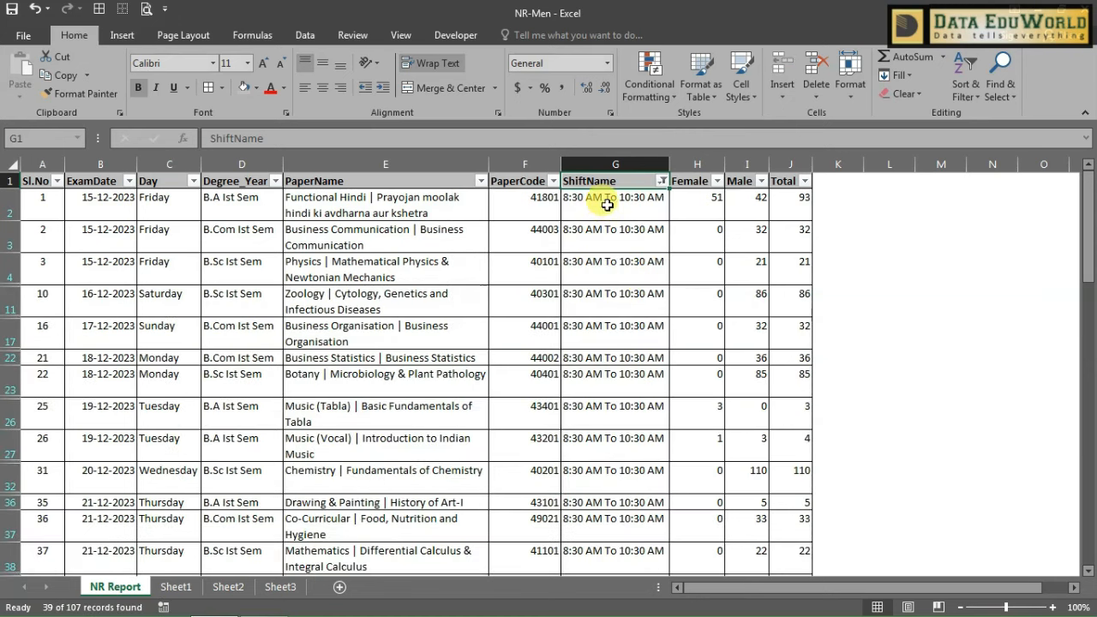
# Select all filtered ShiftName entries on NR Report to compare their count with Sheet1, and clear the ShiftName filter.
pyautogui.moveTo(606, 204); pyautogui.dragTo(617, 546)
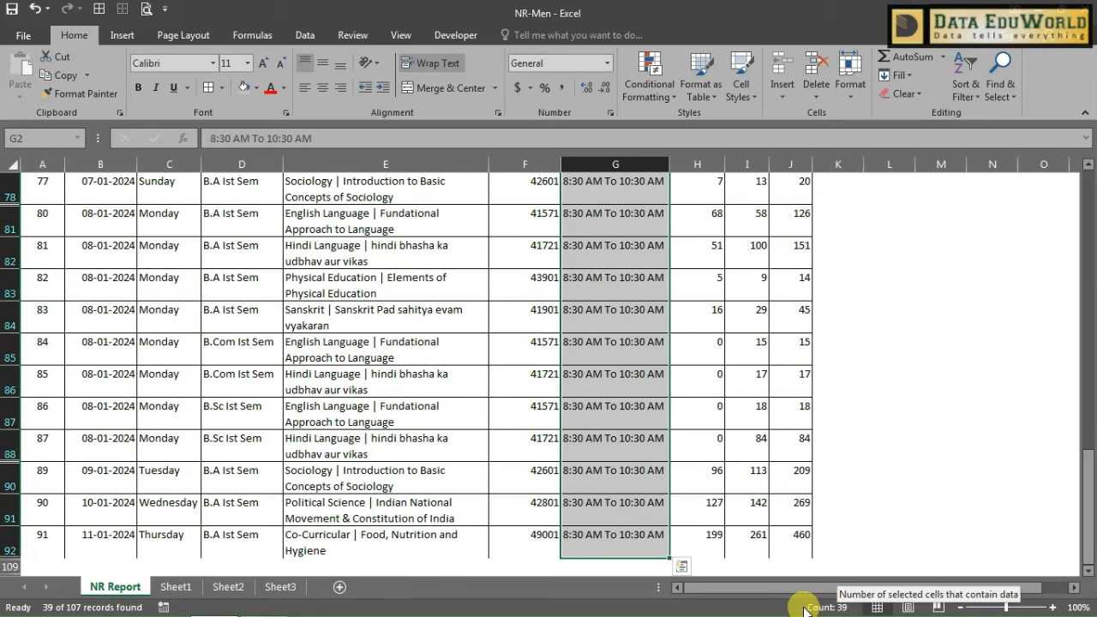
pyautogui.hotkey('ctrl', 'Home')
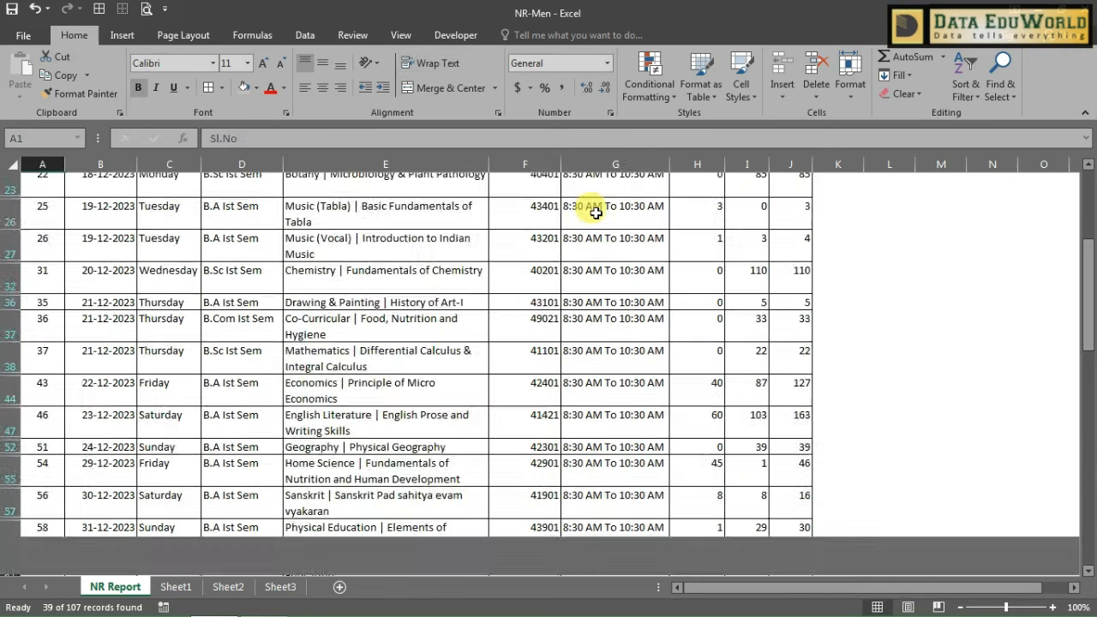
pyautogui.click(664, 182)
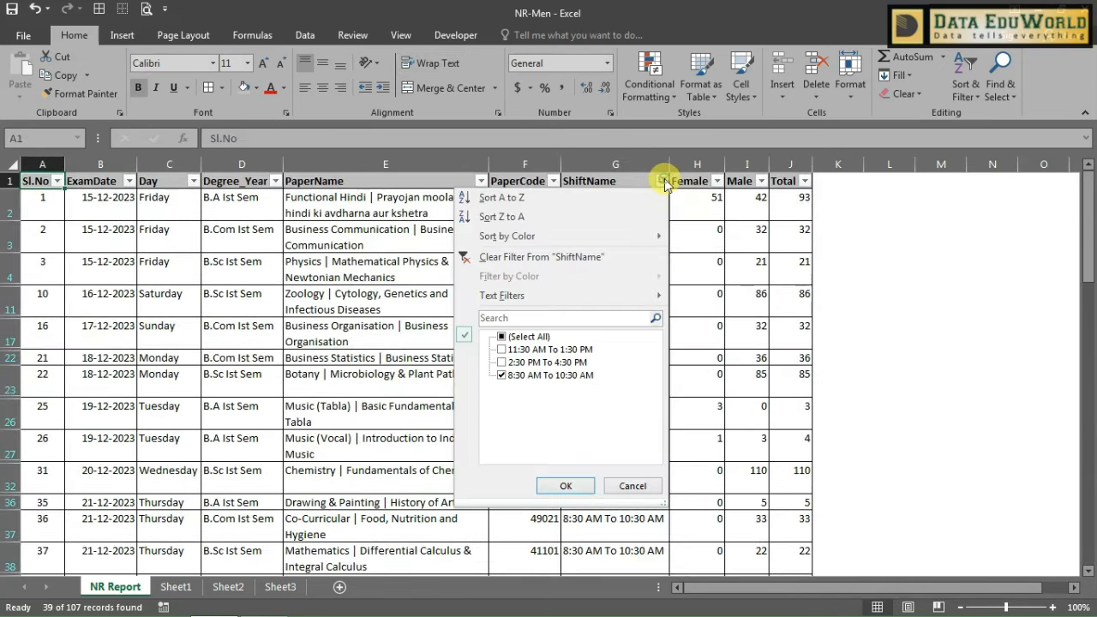
pyautogui.click(571, 254)
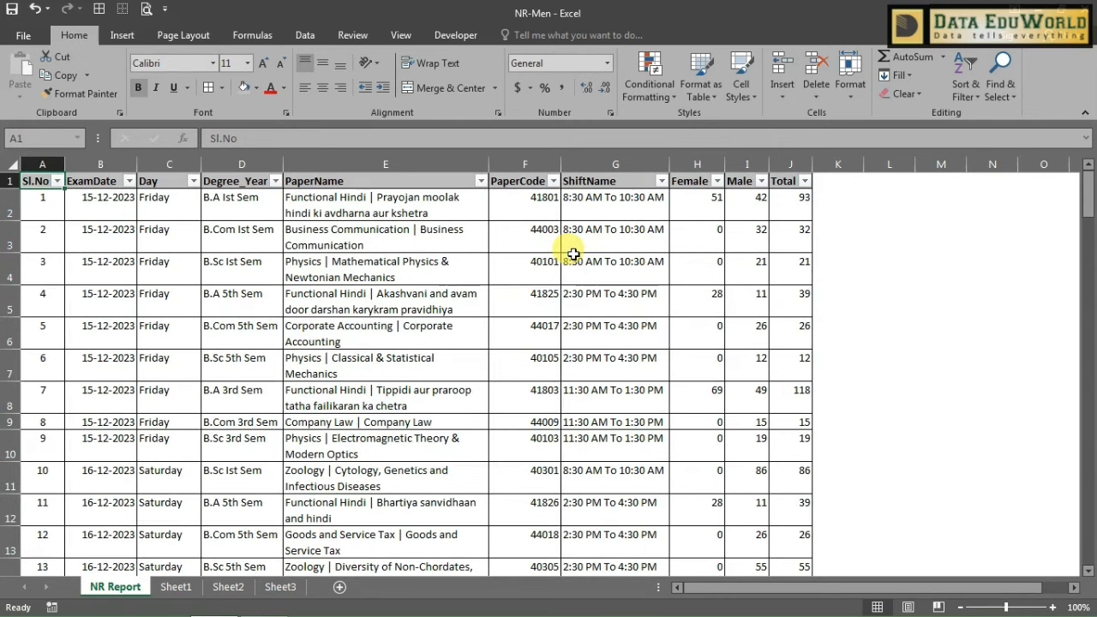
pyautogui.click(573, 254)
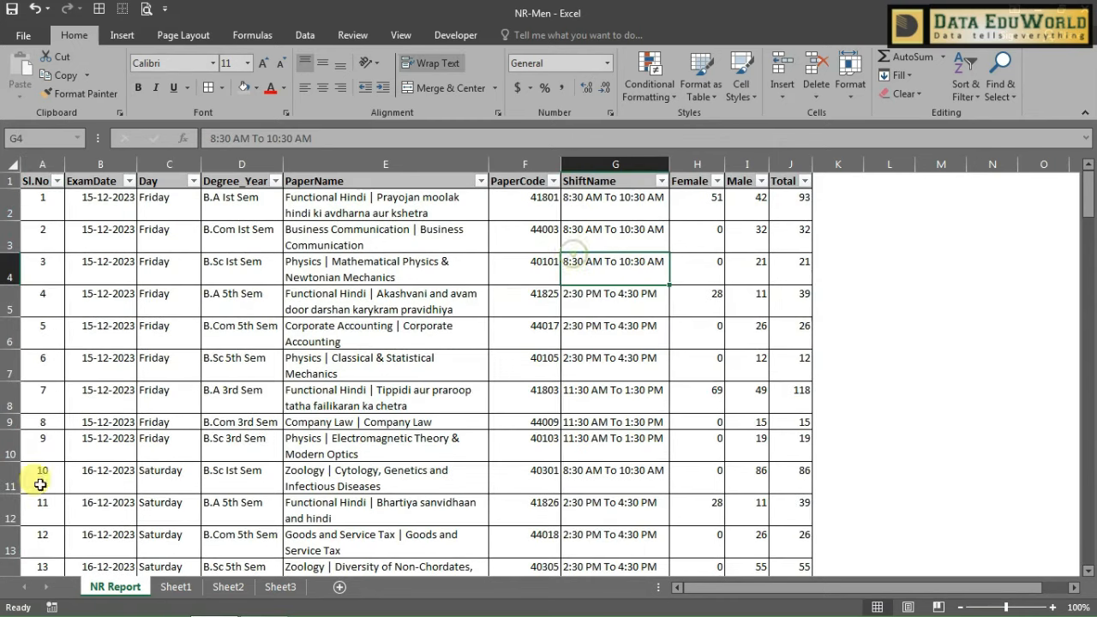
# Select the empty cell G5 on Sheet2 and start recording a macro named Macro2, stored in This Workbook.
pyautogui.click(229, 587)
pyautogui.click(289, 356)
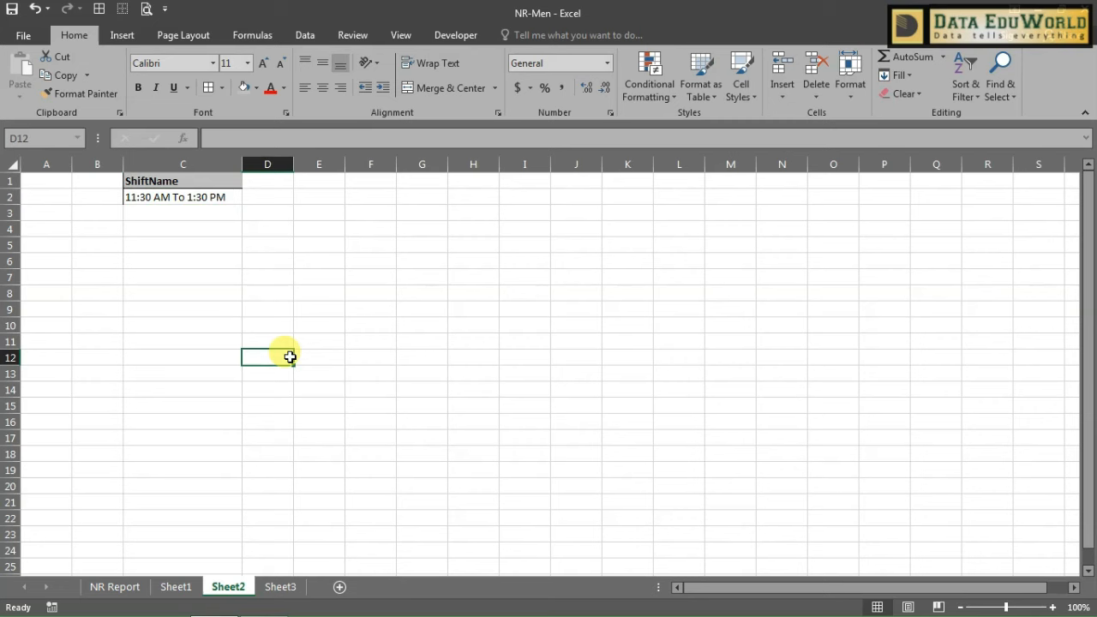
pyautogui.click(380, 259)
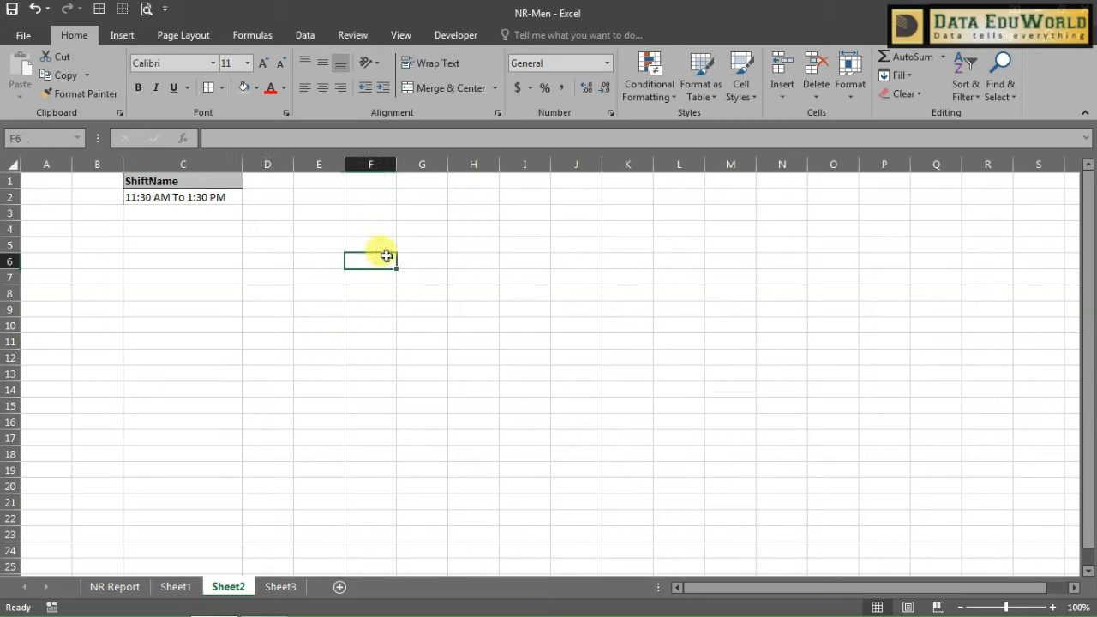
pyautogui.click(418, 245)
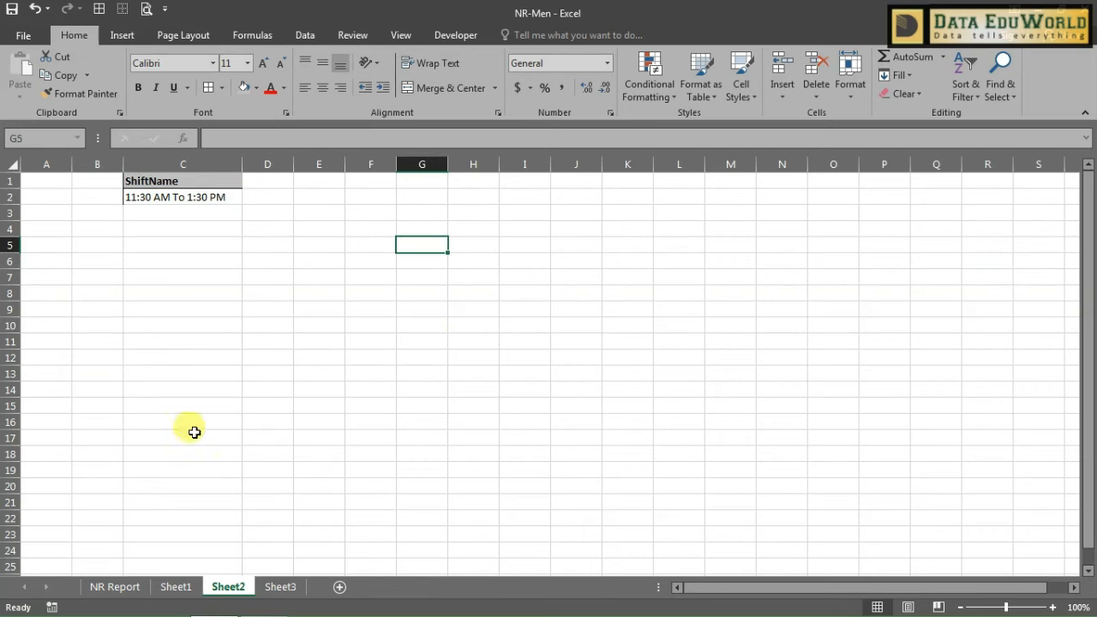
pyautogui.click(55, 608)
pyautogui.moveTo(253, 334); pyautogui.dragTo(795, 233)
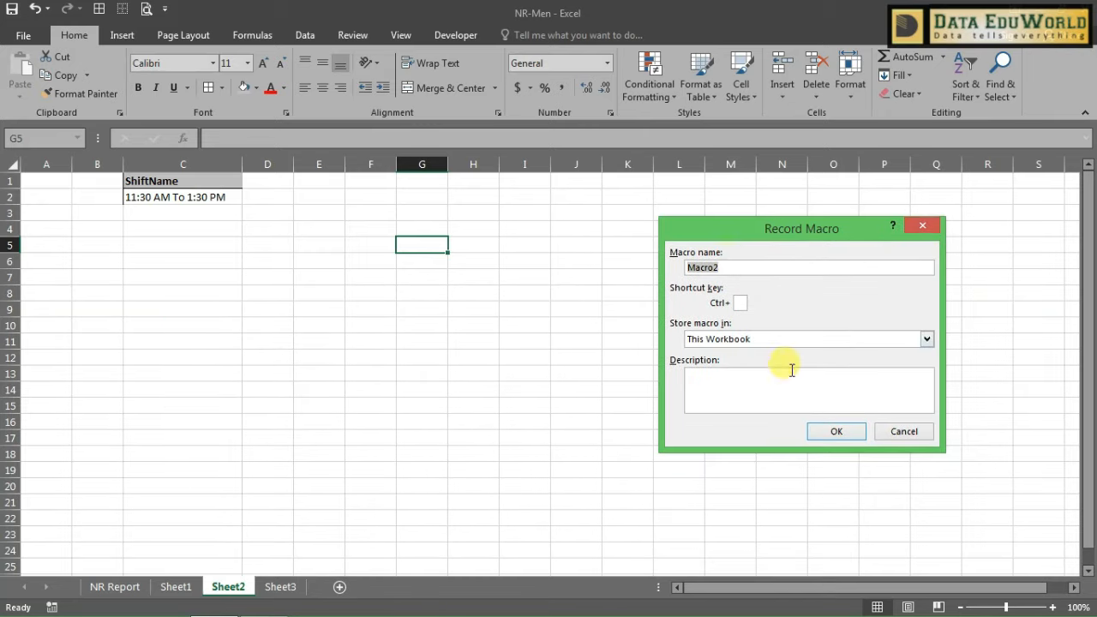
pyautogui.click(831, 432)
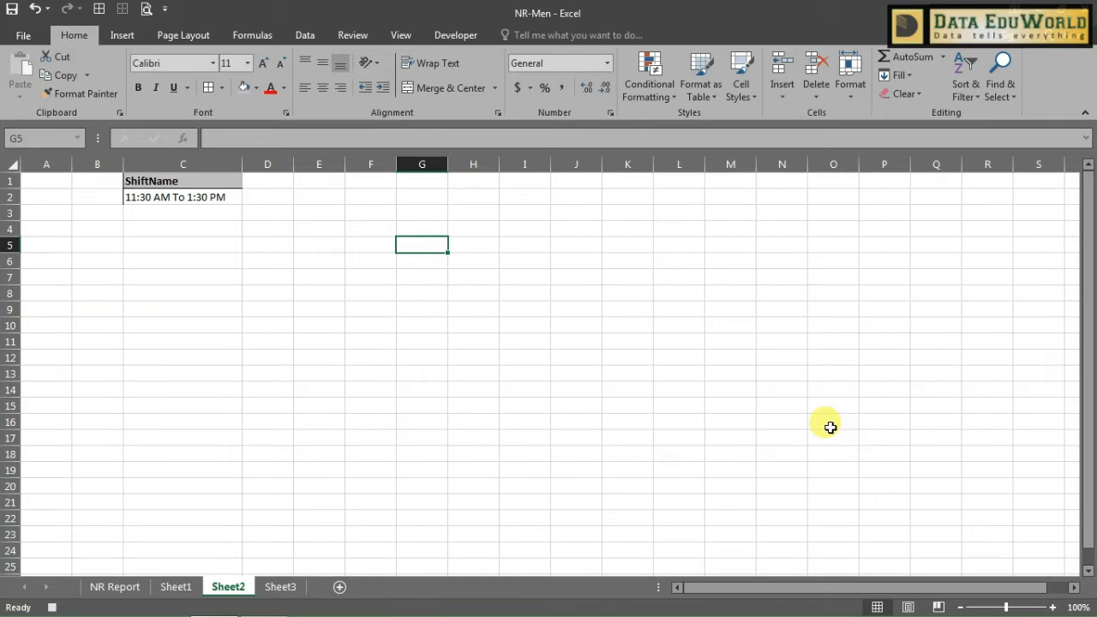
# Set up an Advanced Filter on Sheet2 that copies to another location, using NR Report range A1:J200 as the list range.
pyautogui.click(304, 35)
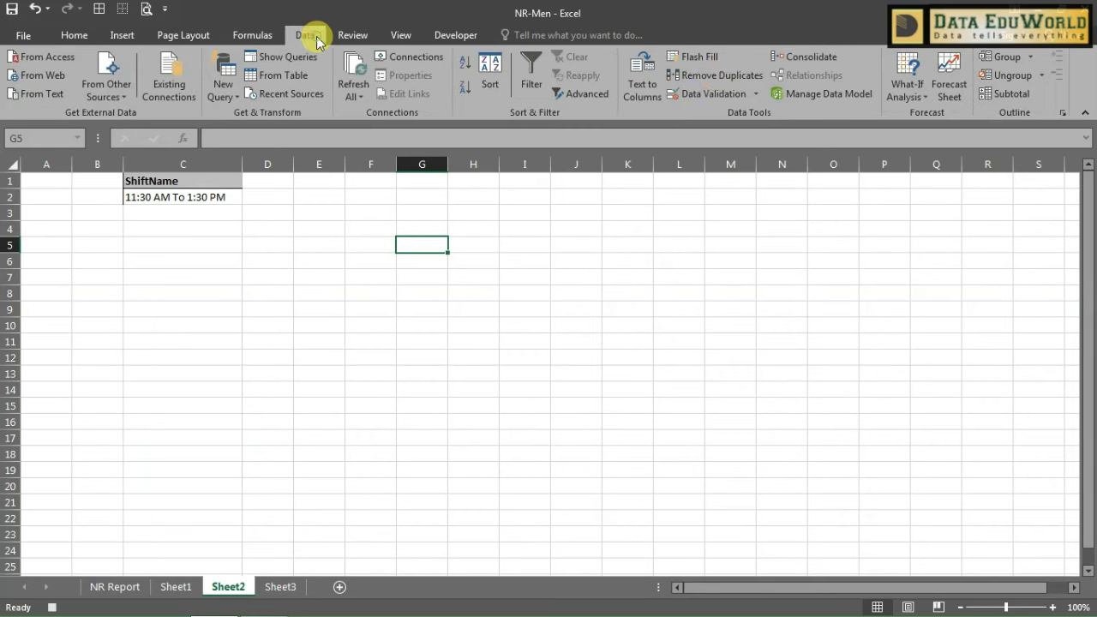
pyautogui.click(592, 95)
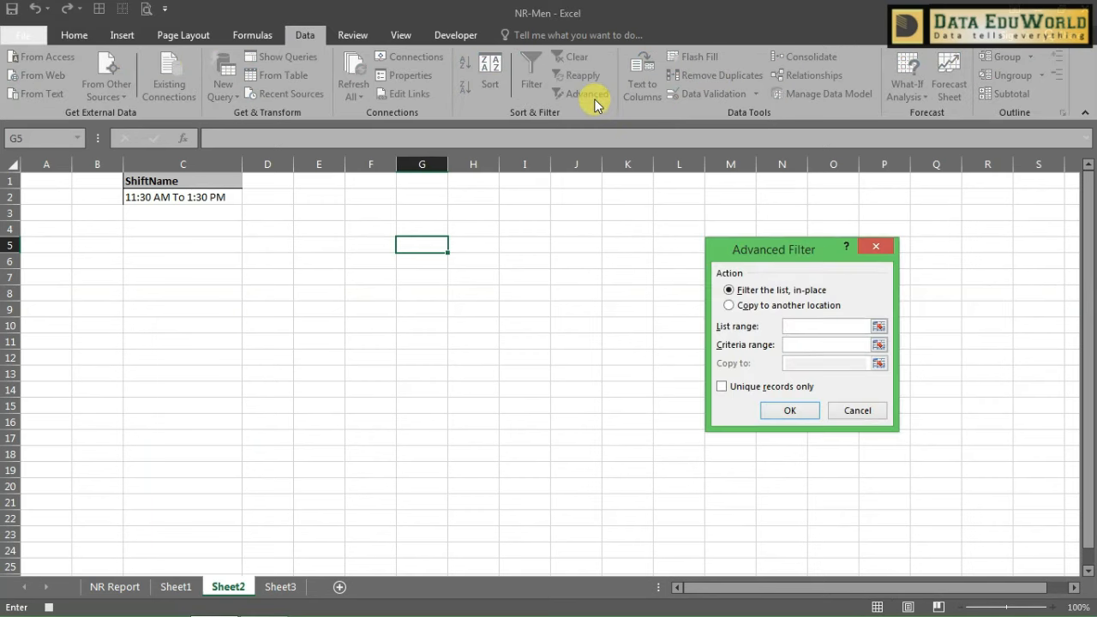
pyautogui.click(732, 306)
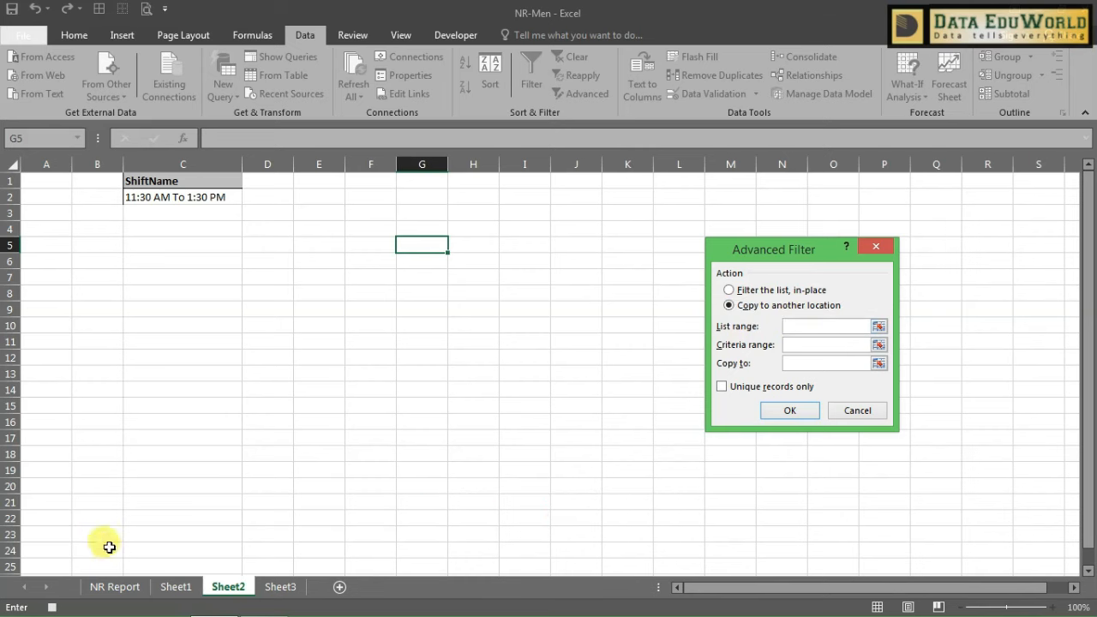
pyautogui.click(119, 590)
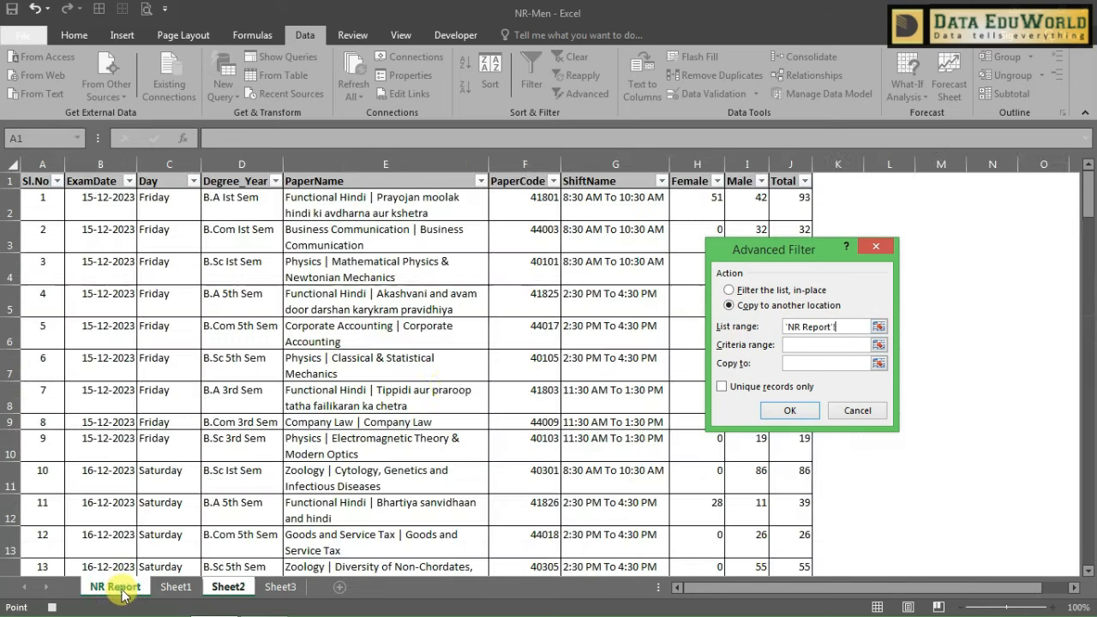
pyautogui.click(440, 386)
pyautogui.hotkey('ctrl', 'a')
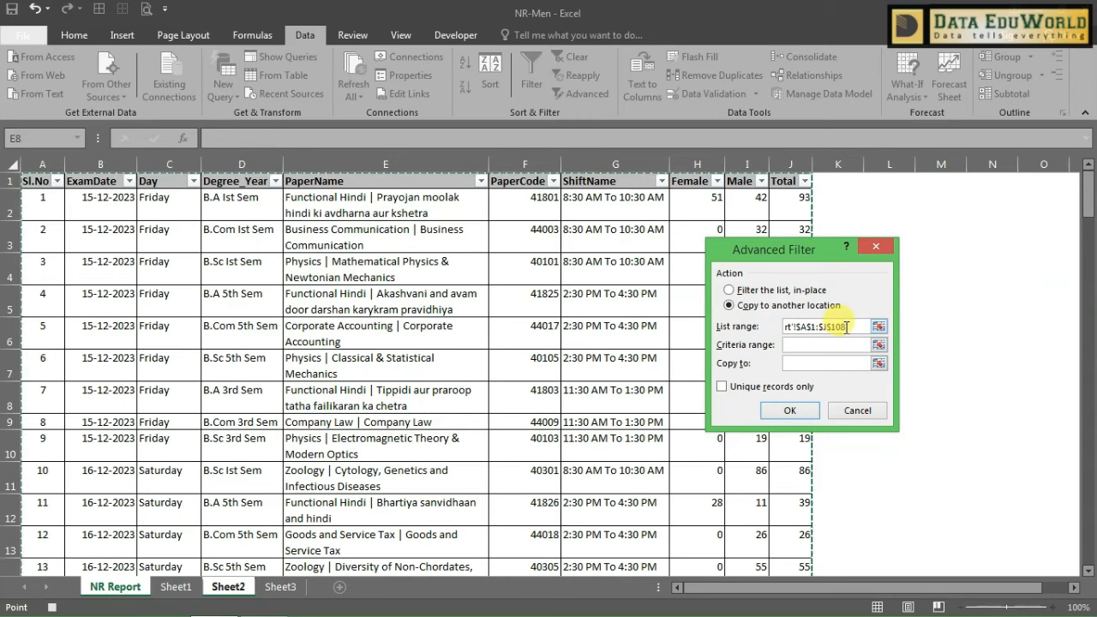
pyautogui.moveTo(845, 329); pyautogui.dragTo(834, 330)
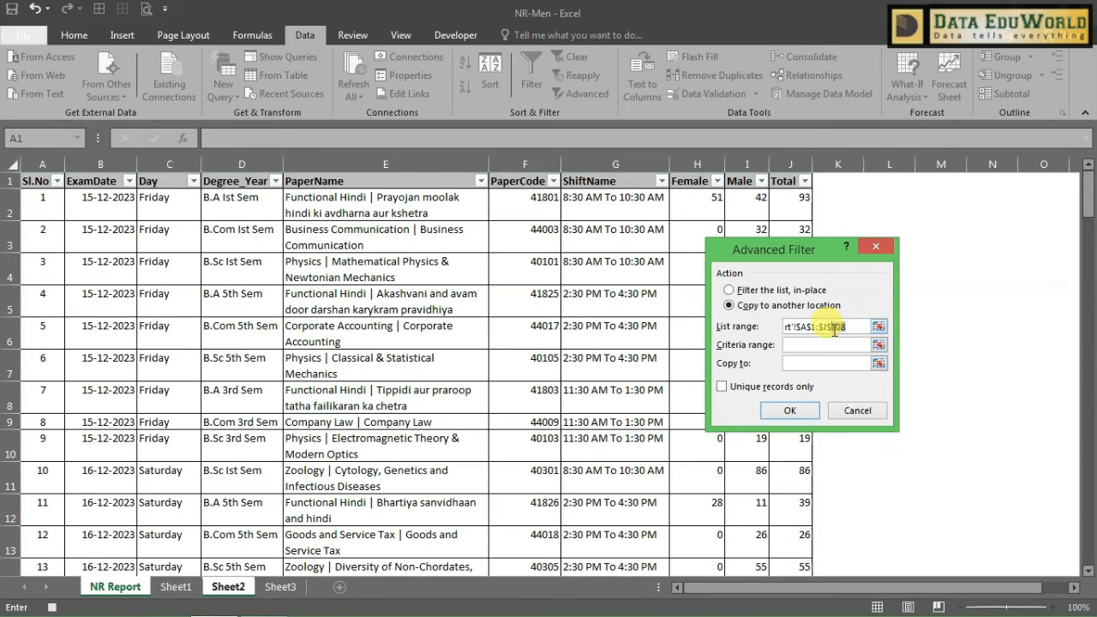
pyautogui.write('200')
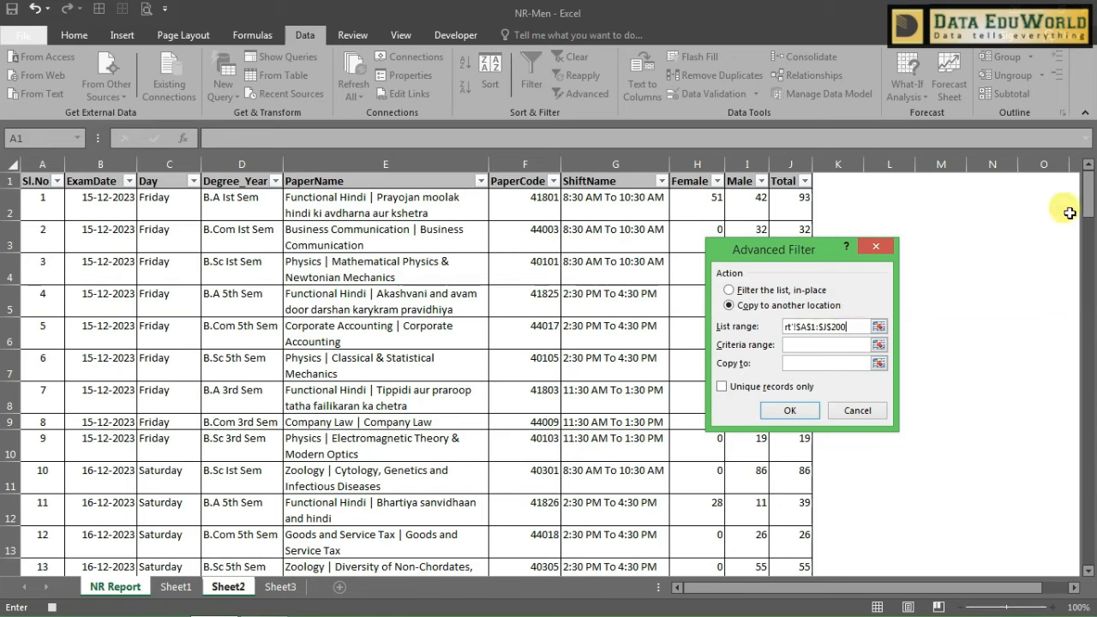
pyautogui.moveTo(1086, 205); pyautogui.dragTo(1090, 532)
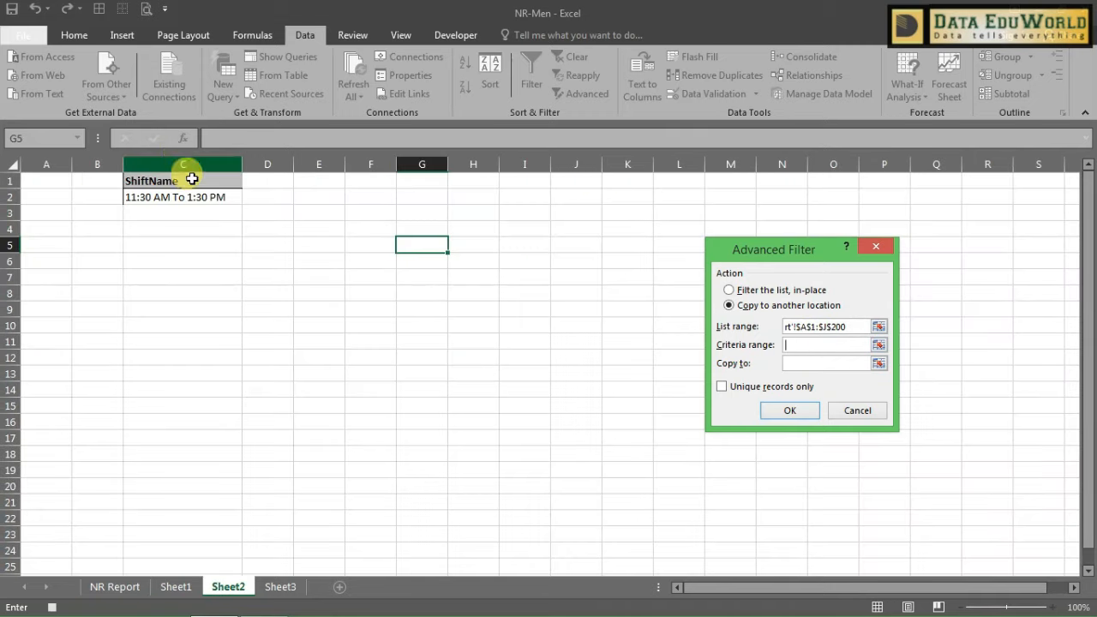
# Run the filter with criteria range Sheet2 C1:C2 and copy destination A4:J4, and stop recording the macro.
pyautogui.moveTo(193, 181); pyautogui.dragTo(194, 197)
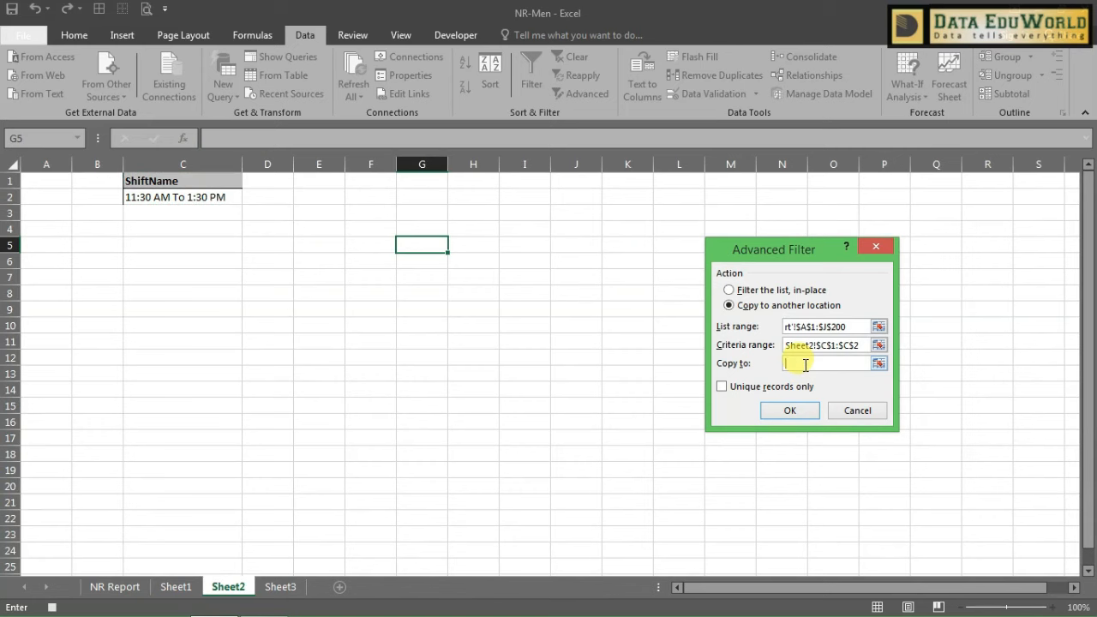
pyautogui.click(36, 229)
pyautogui.moveTo(37, 230); pyautogui.dragTo(607, 233)
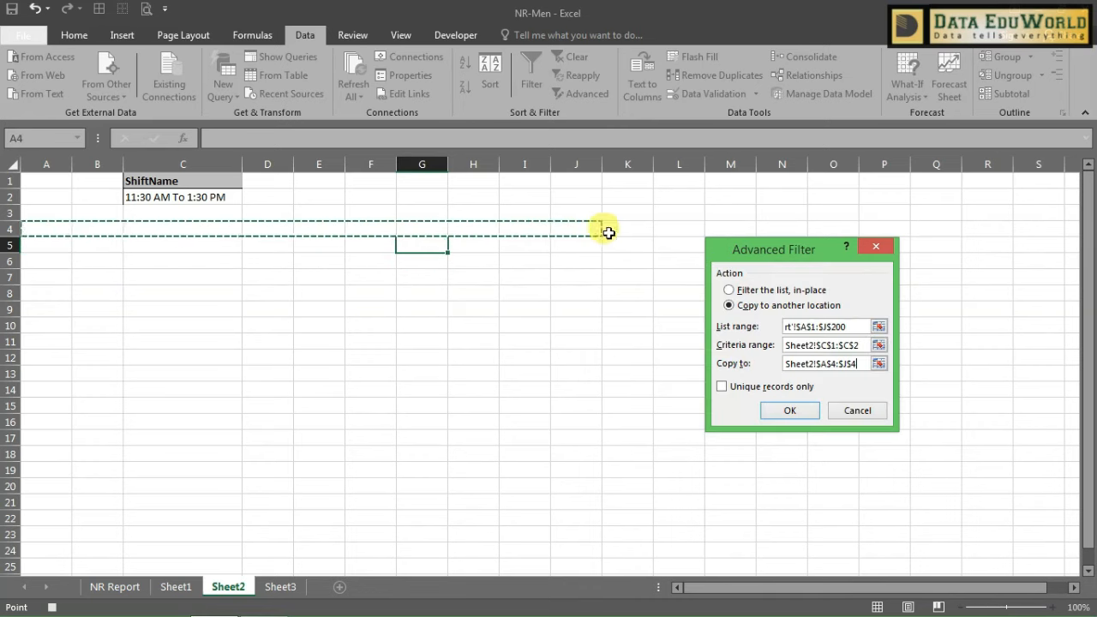
pyautogui.click(793, 406)
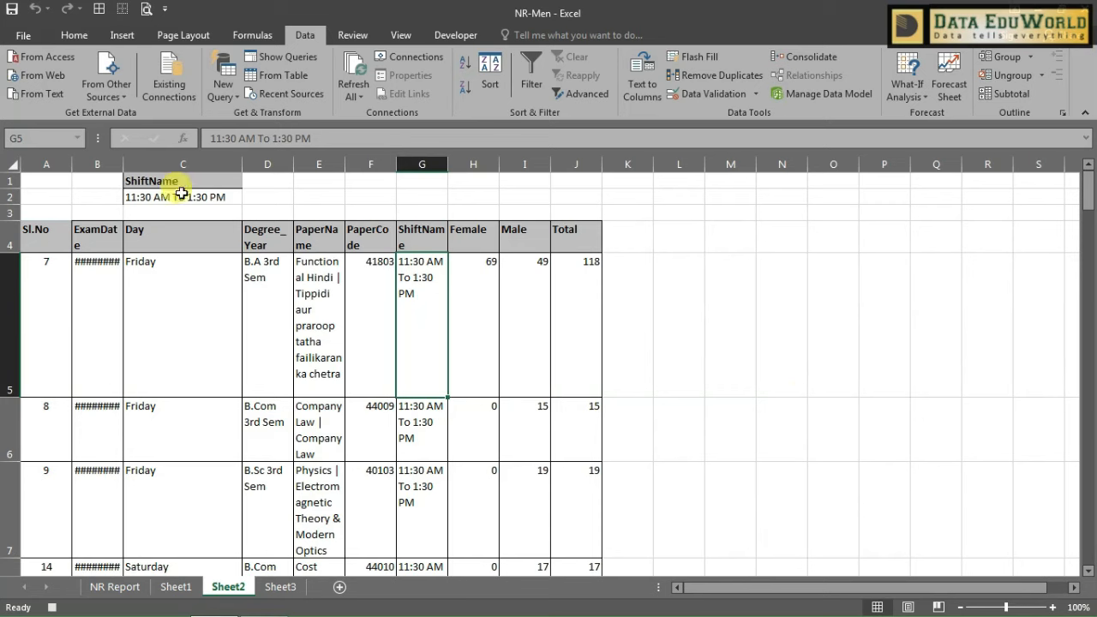
pyautogui.click(52, 607)
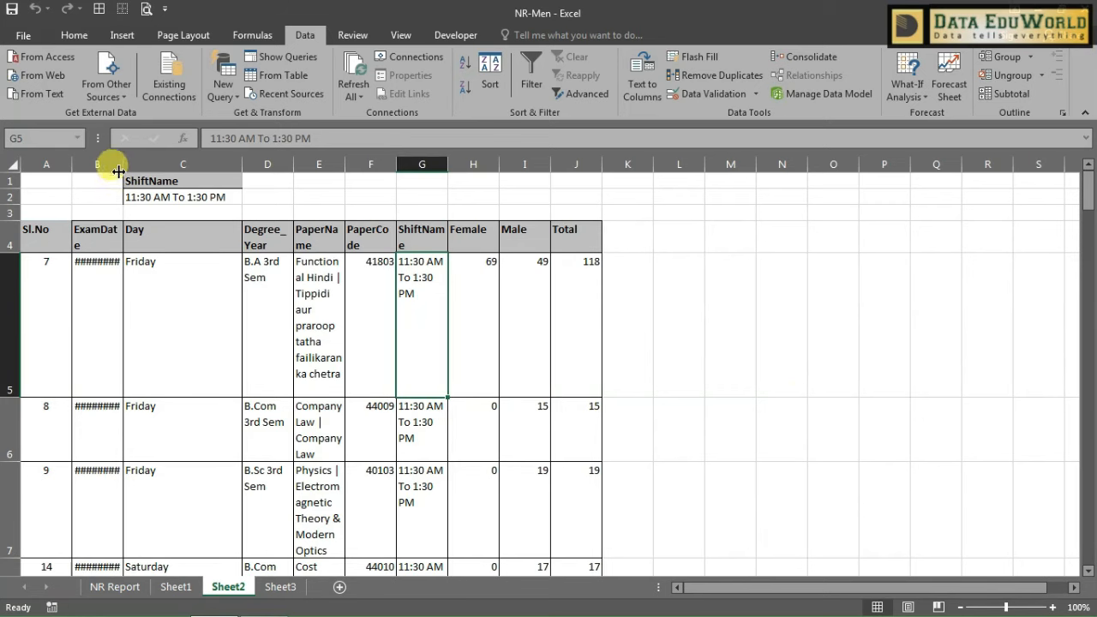
# Widen the ExamDate, Degree_Year, PaperName and ShiftName columns of the Sheet2 table for readability.
pyautogui.moveTo(123, 163); pyautogui.dragTo(168, 174)
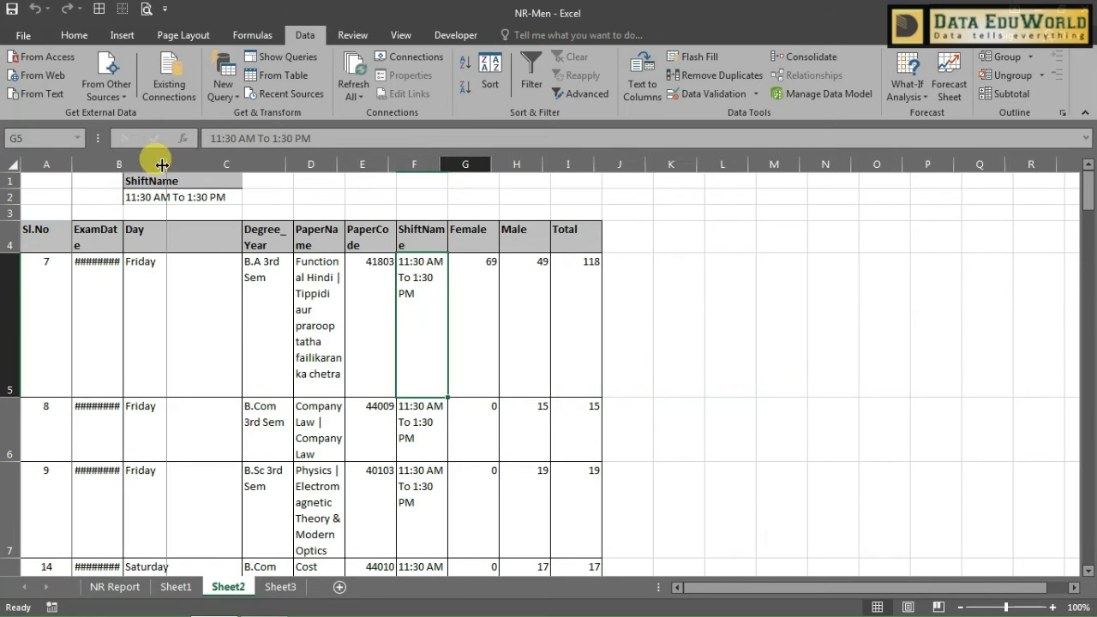
pyautogui.moveTo(382, 162); pyautogui.dragTo(441, 163)
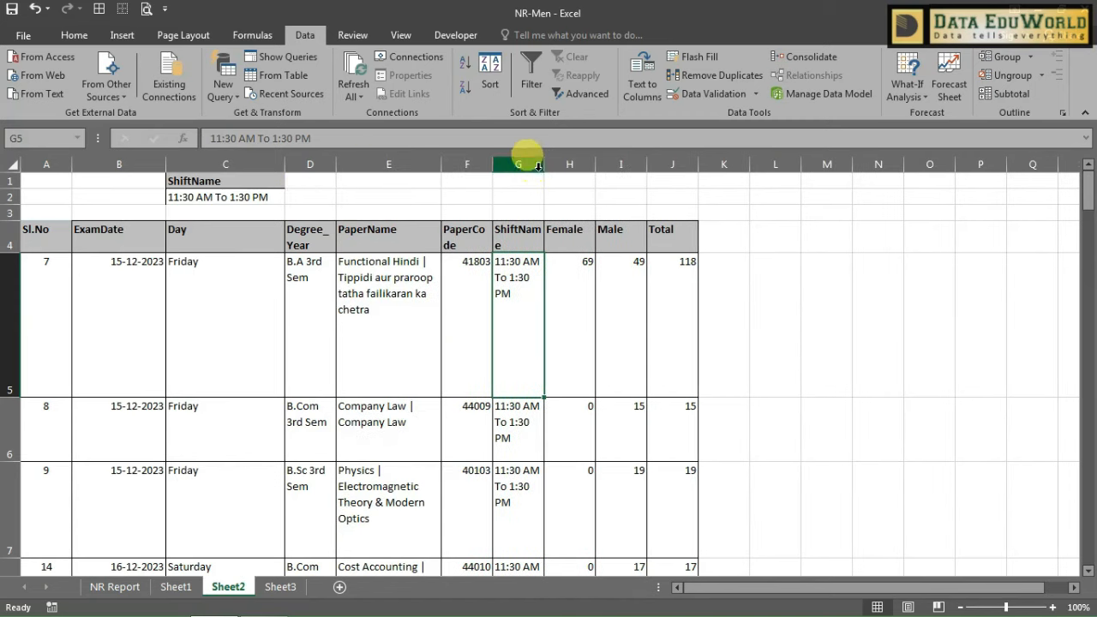
pyautogui.moveTo(544, 164); pyautogui.dragTo(598, 168)
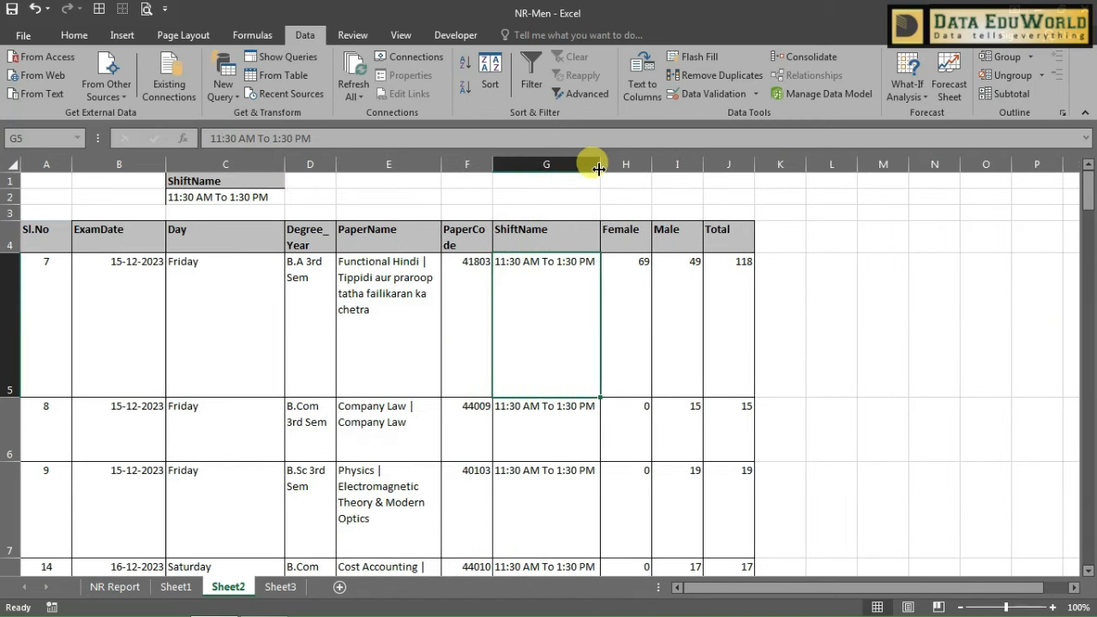
pyautogui.moveTo(336, 163); pyautogui.dragTo(353, 164)
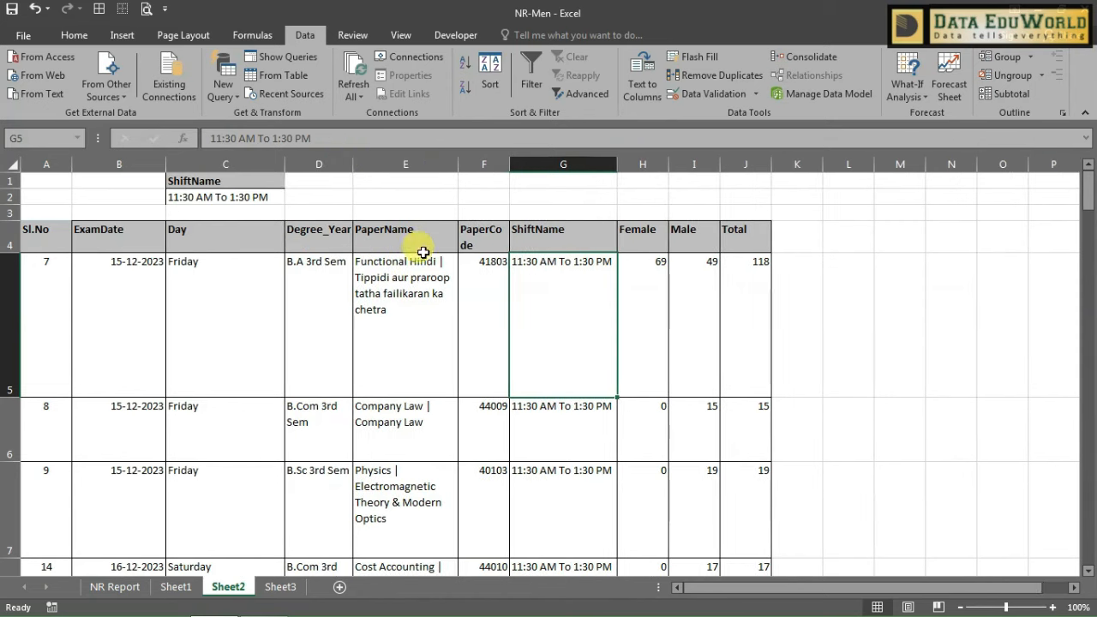
# Reapply Wrap Text to the whole filtered table on Sheet2 so its row heights fit the contents.
pyautogui.click(422, 273)
pyautogui.hotkey('ctrl', 'a')
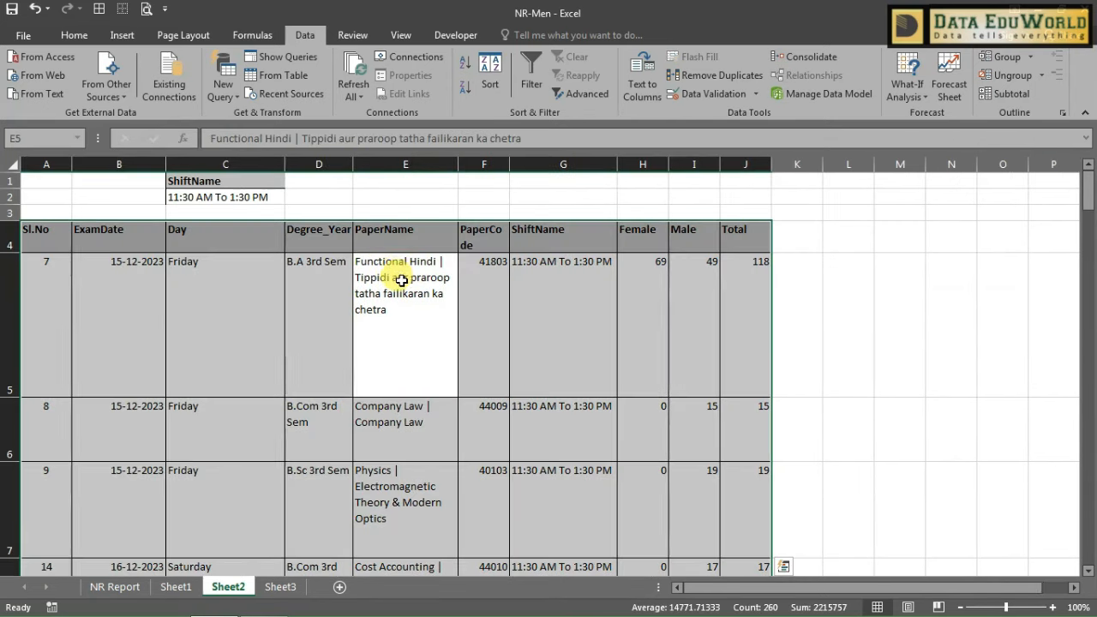
pyautogui.click(73, 35)
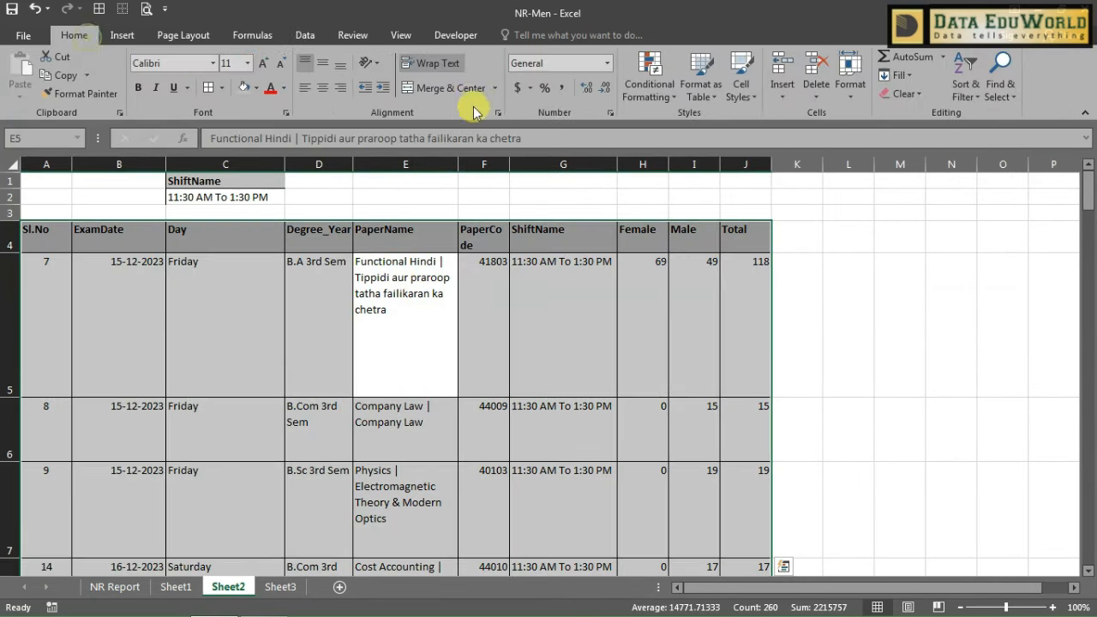
pyautogui.click(454, 69)
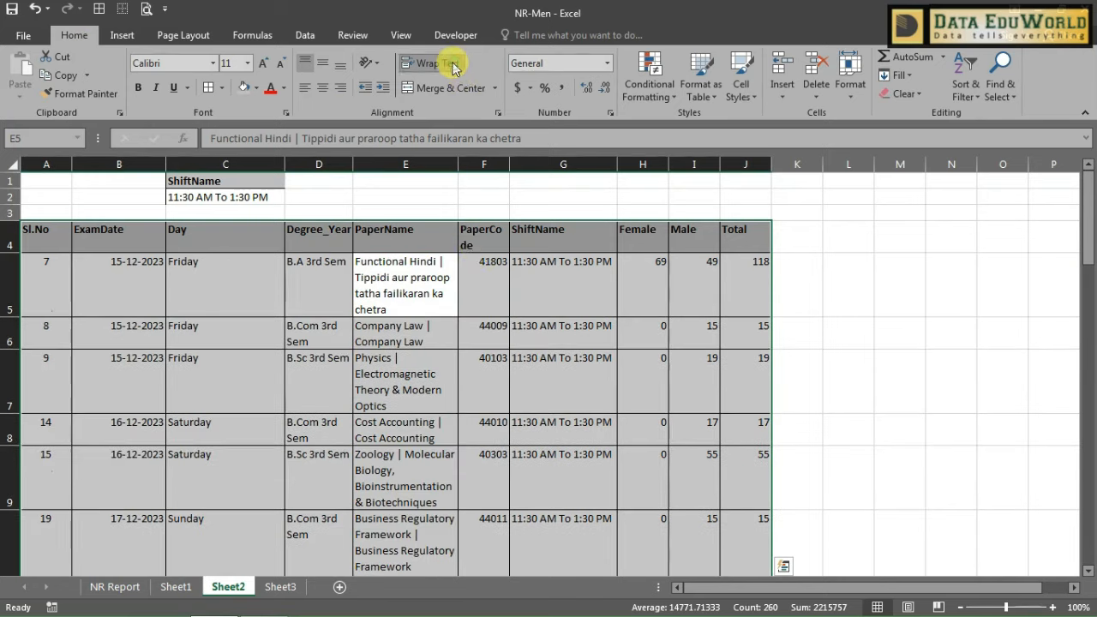
pyautogui.click(485, 262)
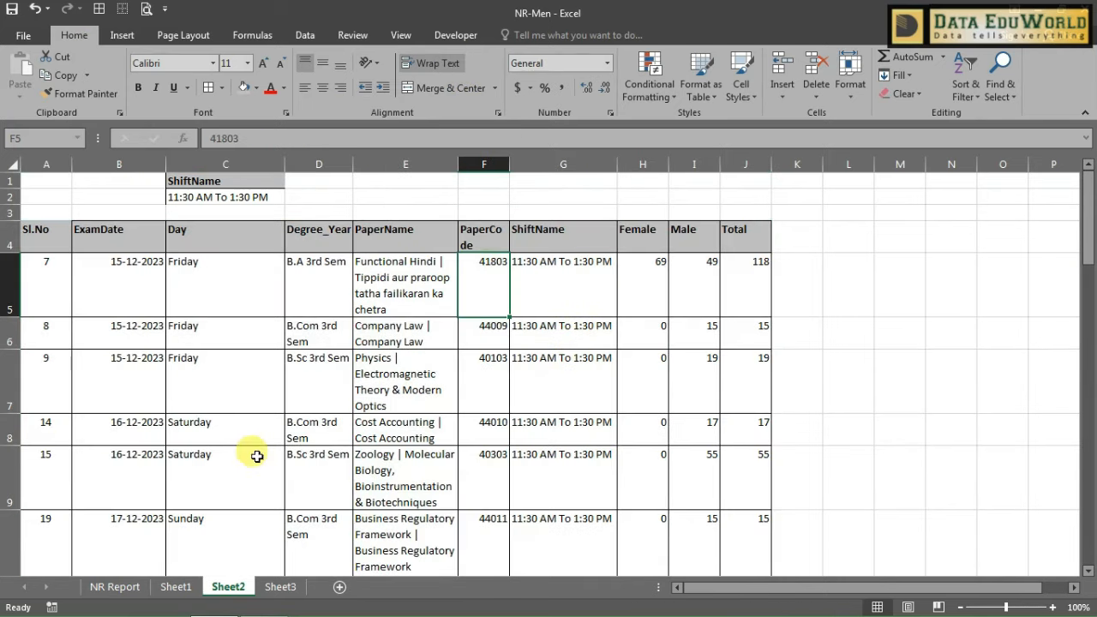
# Select the empty cell F6 on Sheet3 and start recording a macro named Macro3, stored in This Workbook.
pyautogui.click(281, 587)
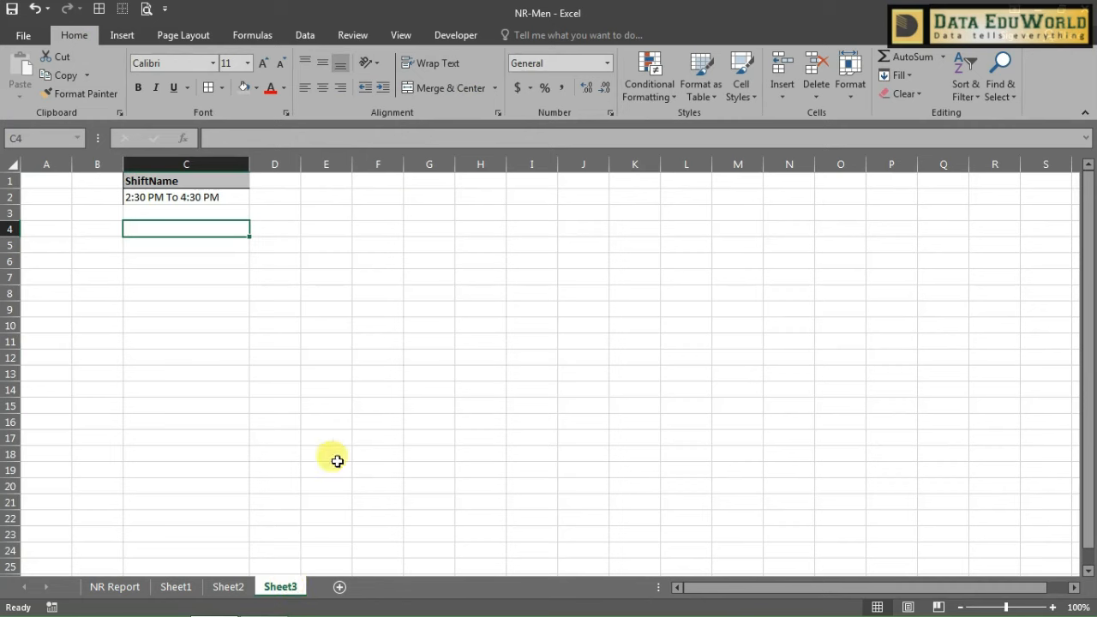
pyautogui.click(433, 256)
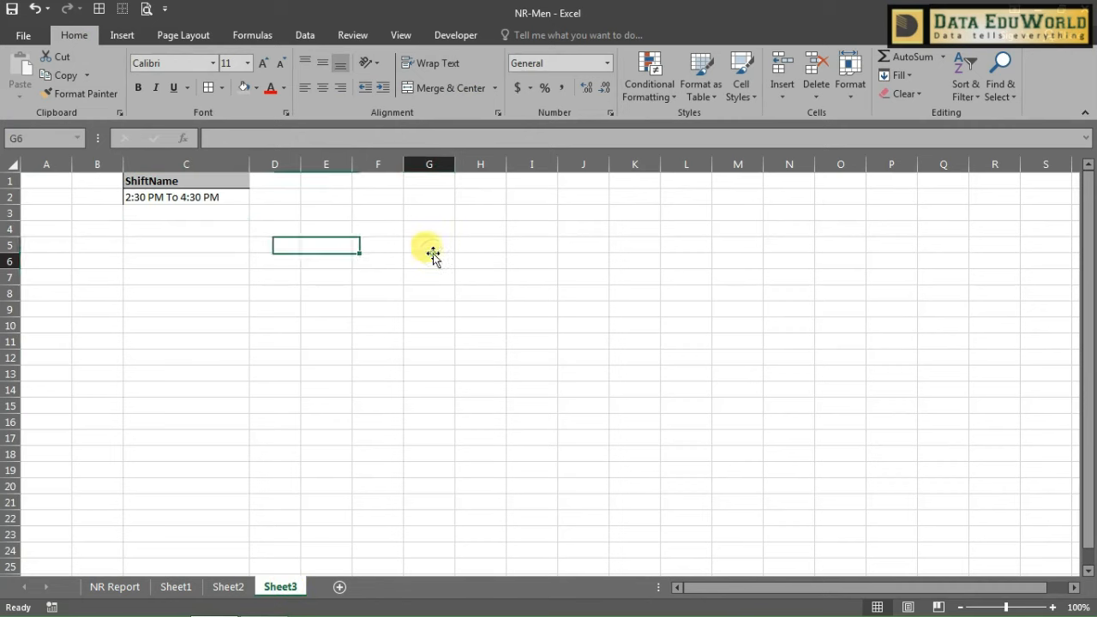
pyautogui.click(373, 257)
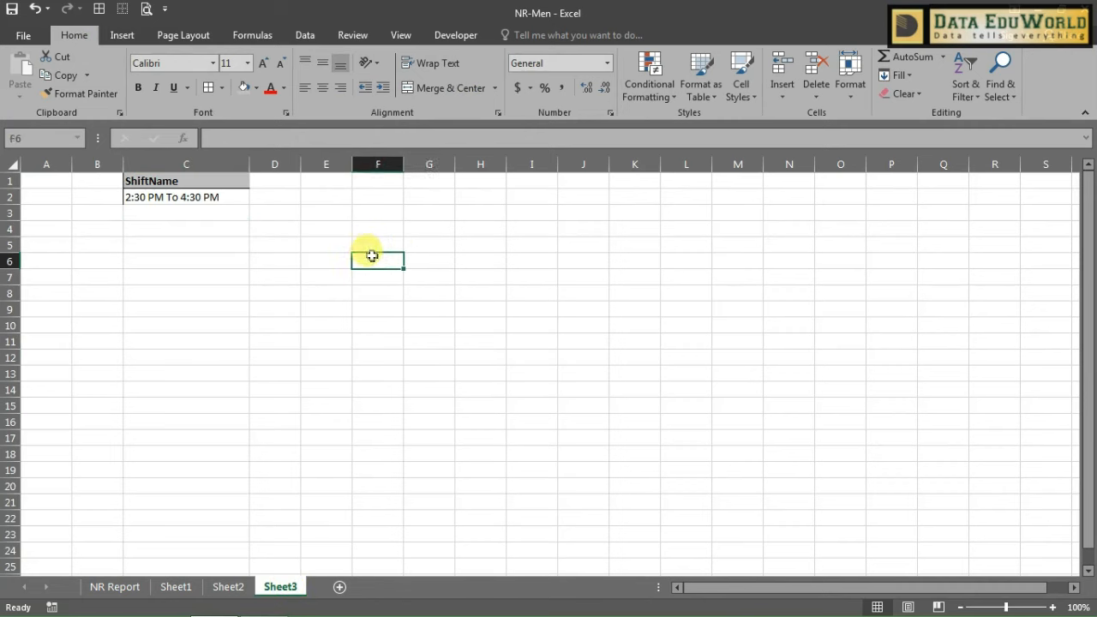
pyautogui.click(53, 607)
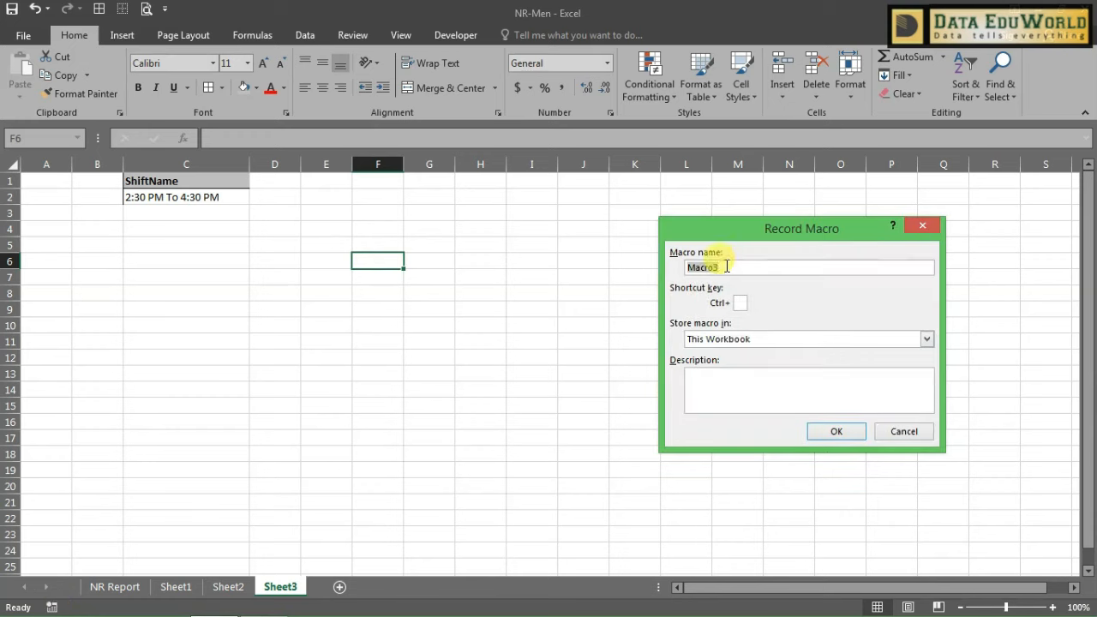
pyautogui.click(833, 436)
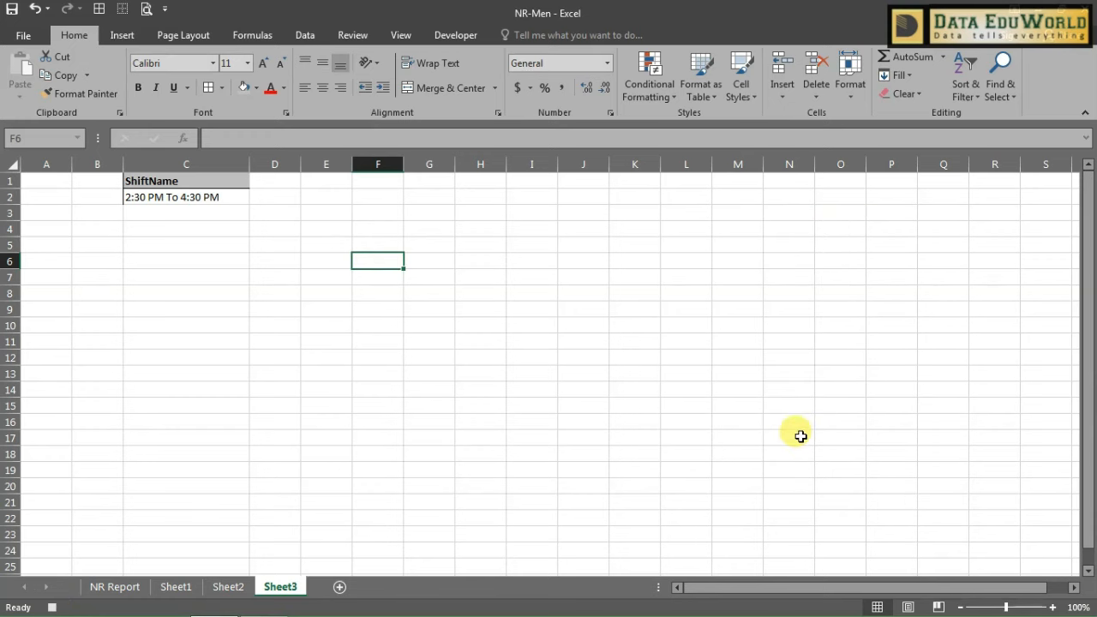
# Set up an Advanced Filter on Sheet3 that copies to another location, using NR Report range A1:J200 as the list range.
pyautogui.click(317, 35)
pyautogui.click(582, 95)
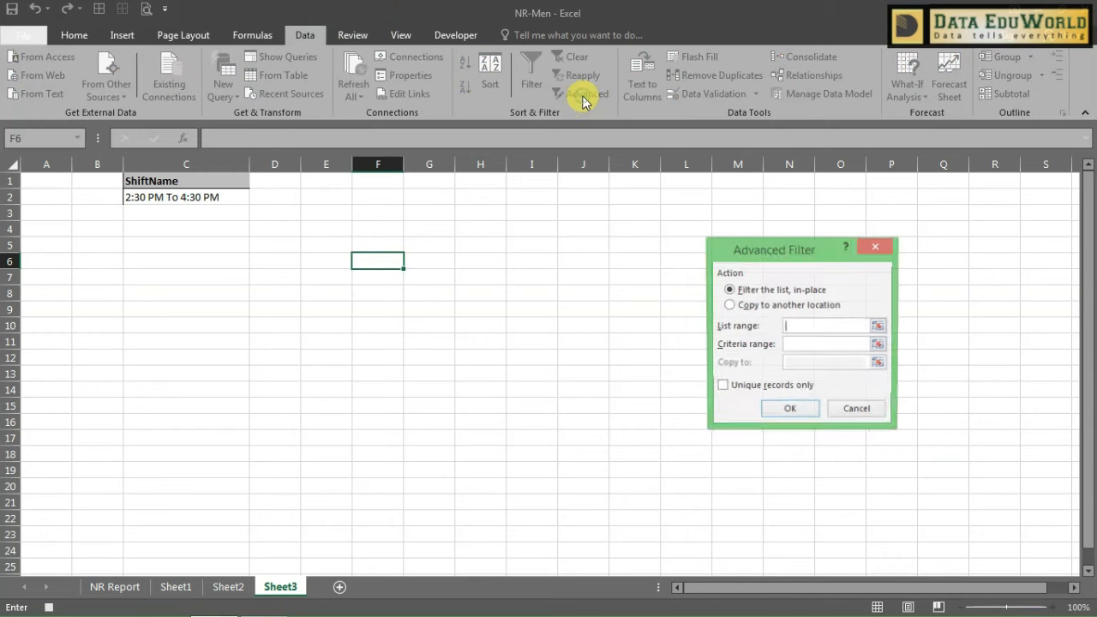
pyautogui.click(730, 306)
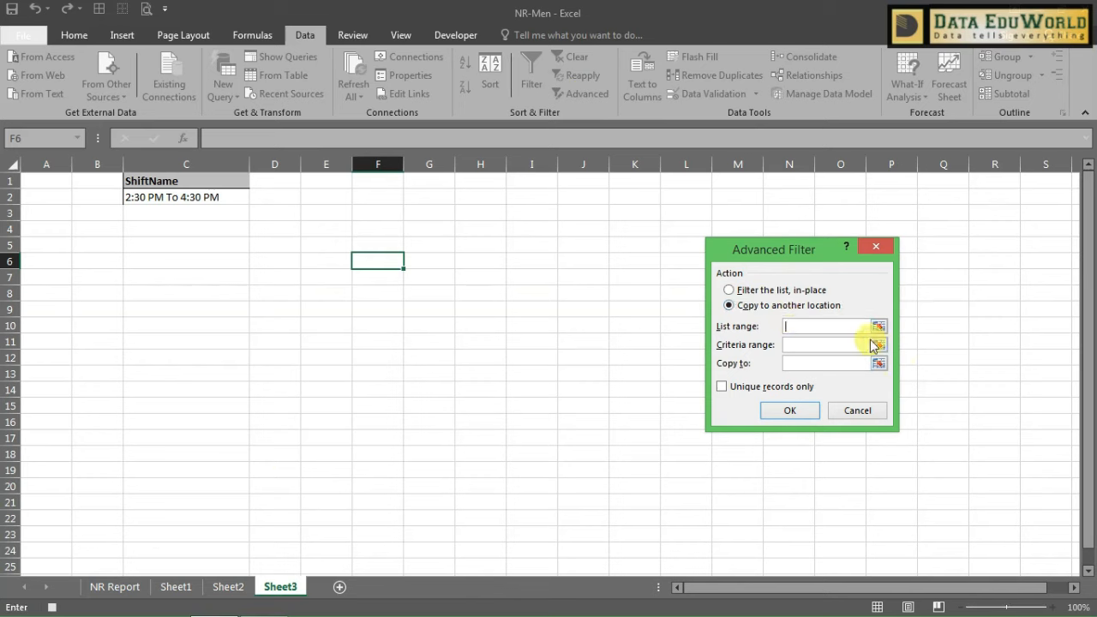
pyautogui.click(113, 590)
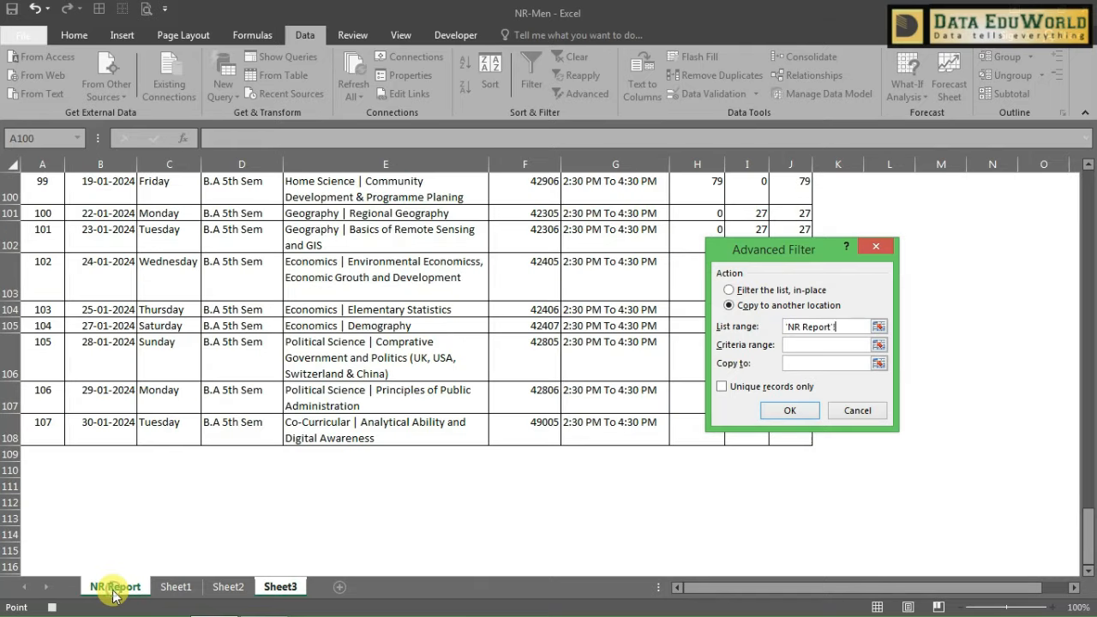
pyautogui.click(402, 326)
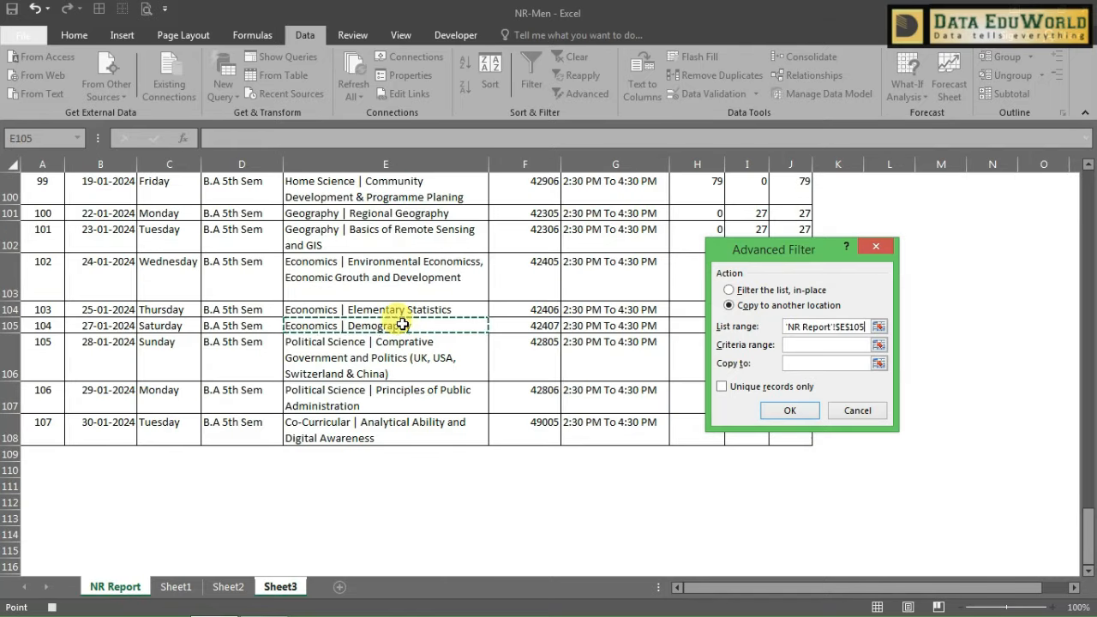
pyautogui.hotkey('ctrl', 'a')
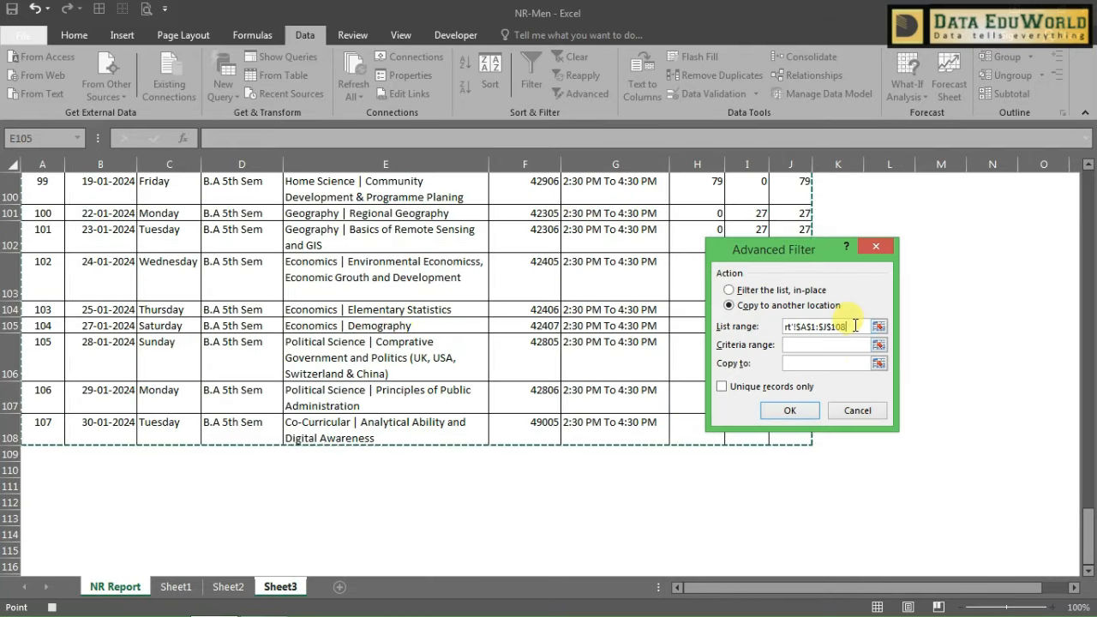
pyautogui.press('BackSpace')
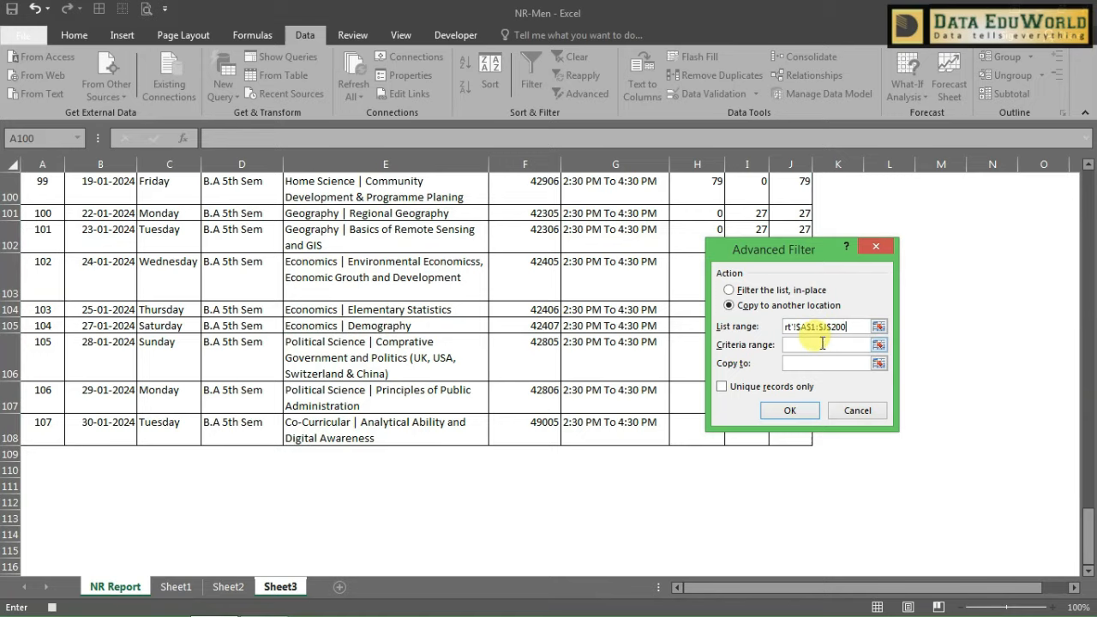
# Run the Advanced Filter with Sheet3 criteria range C1:C2 and copy-to range A4:J4, and stop recording the macro.
pyautogui.click(822, 342)
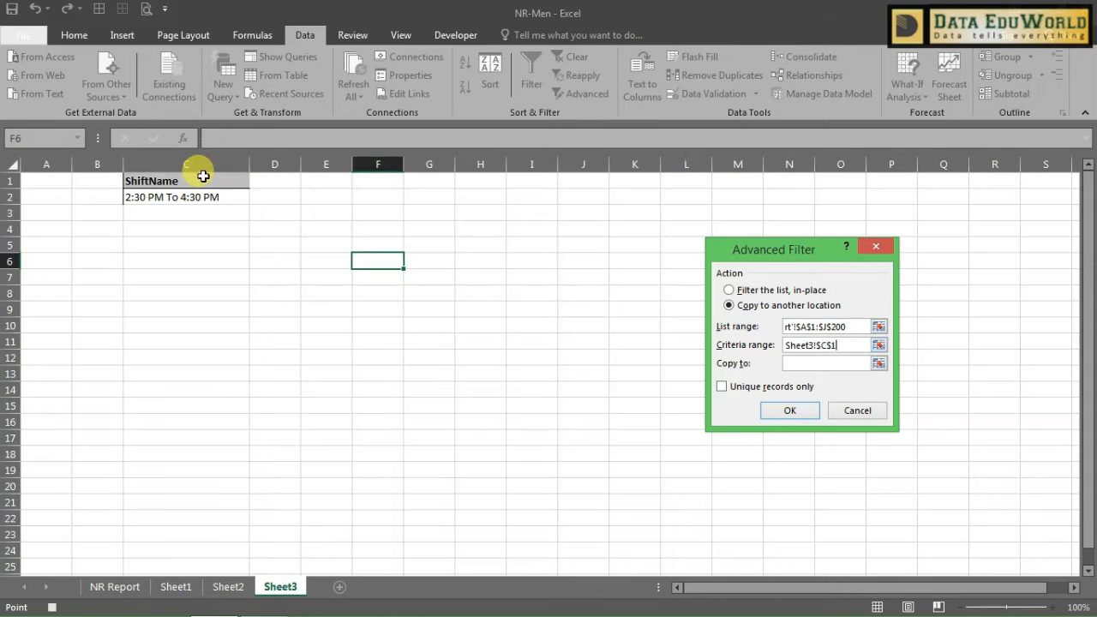
pyautogui.moveTo(203, 176); pyautogui.dragTo(212, 195)
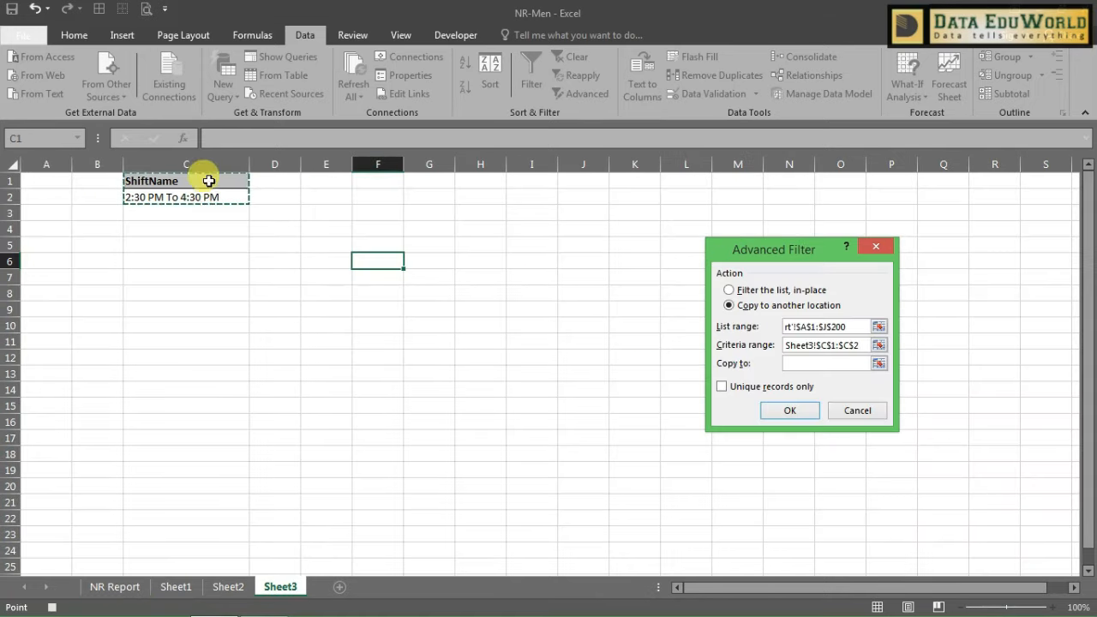
pyautogui.click(806, 363)
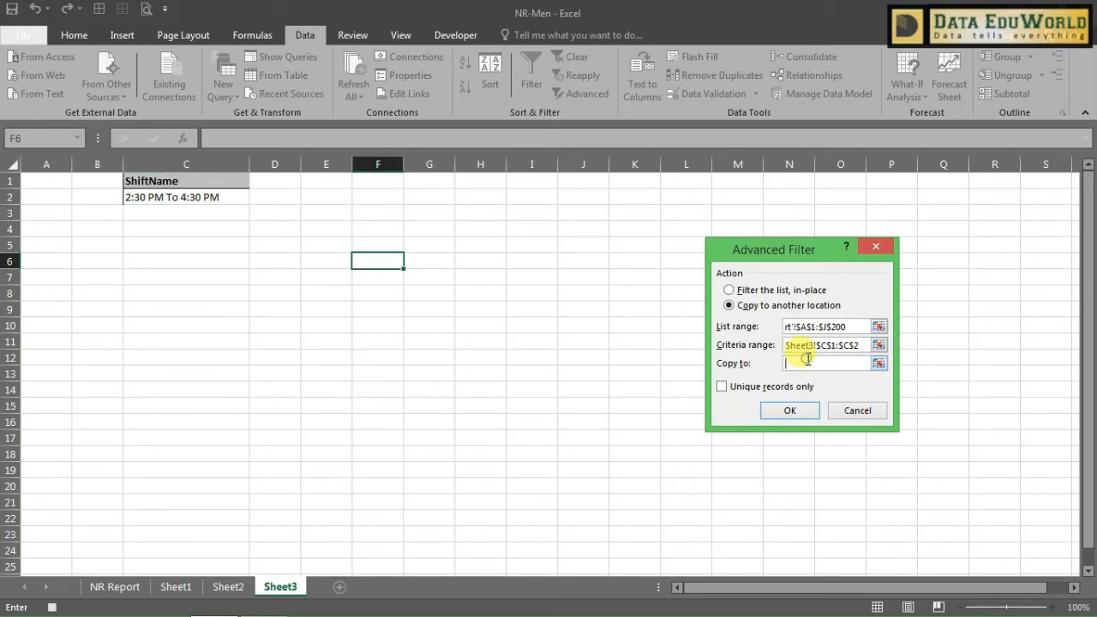
pyautogui.click(49, 239)
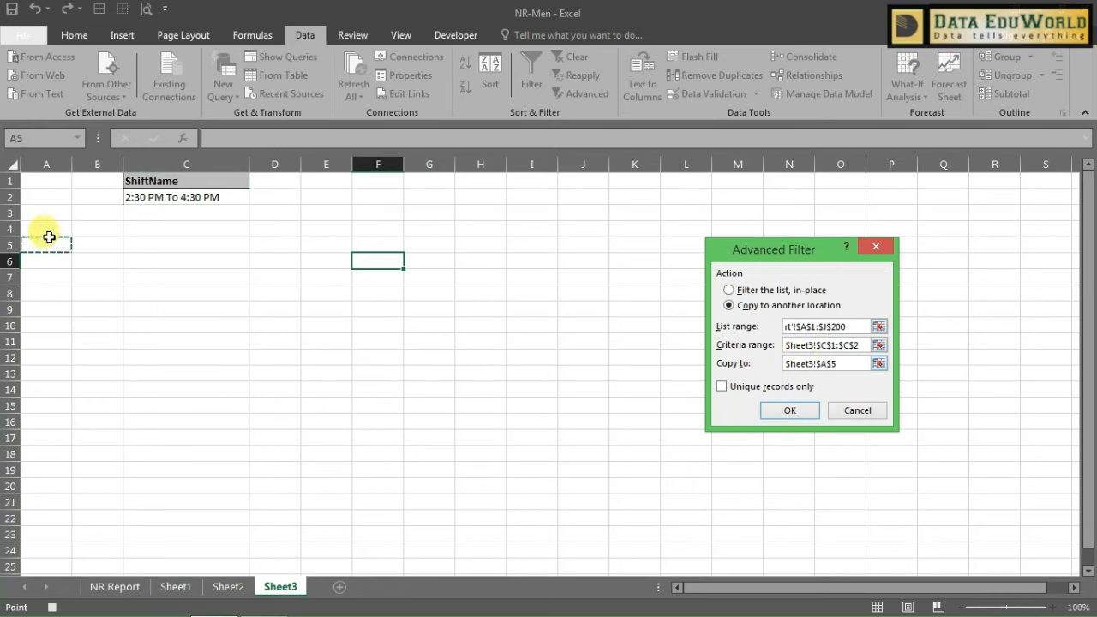
pyautogui.moveTo(190, 231); pyautogui.dragTo(574, 235)
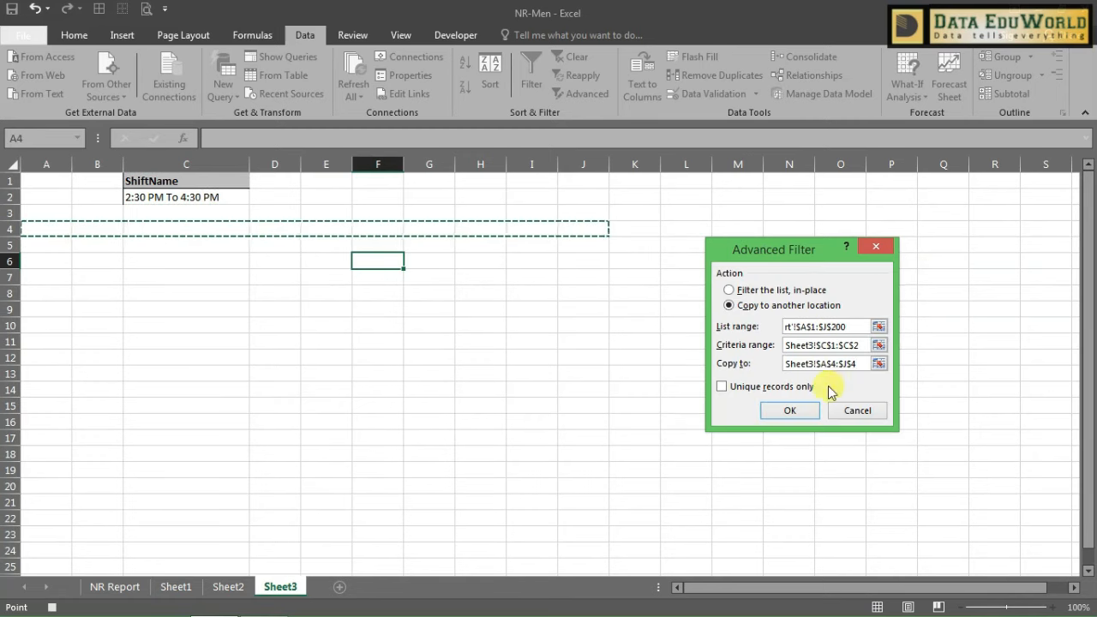
pyautogui.click(796, 415)
pyautogui.click(796, 412)
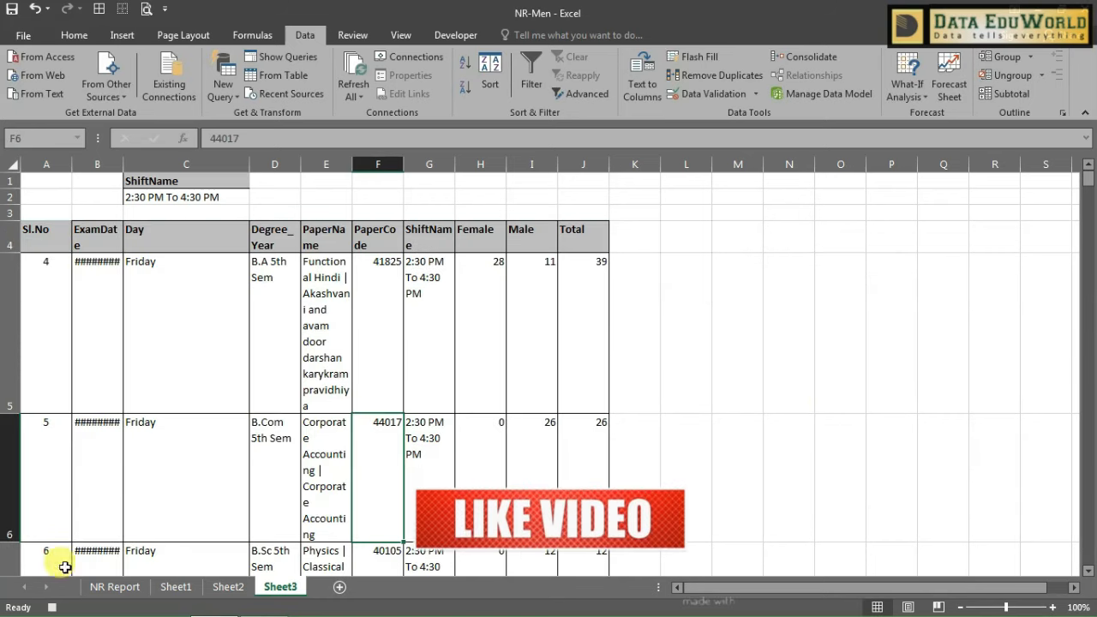
pyautogui.click(52, 606)
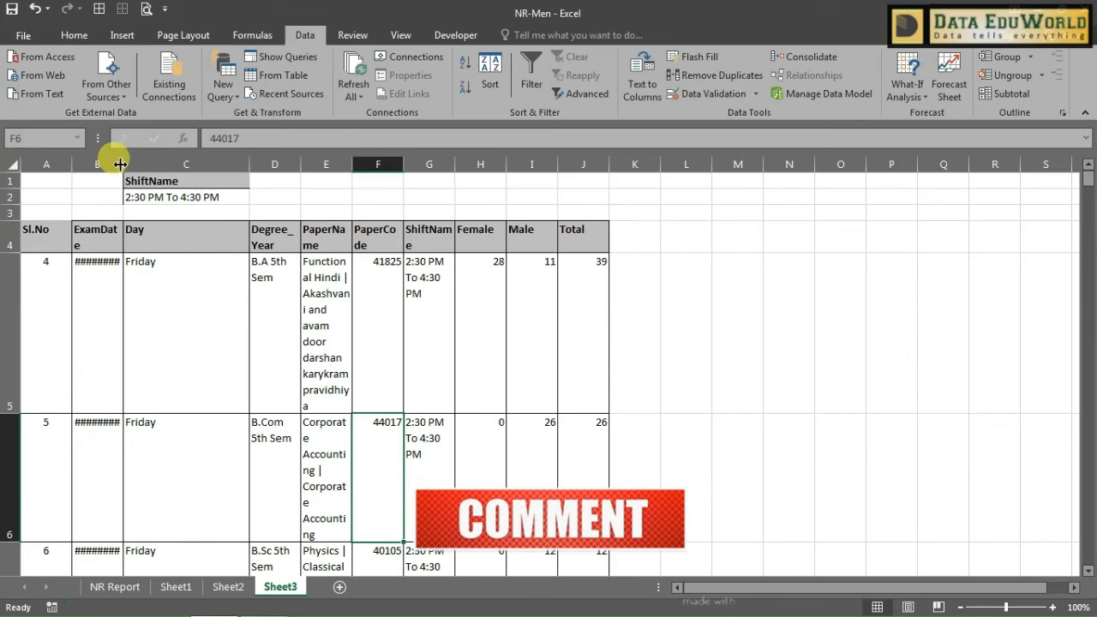
# Widen the ExamDate, Degree_Year, PaperName and ShiftName columns of the Sheet3 table so their contents are readable.
pyautogui.moveTo(120, 165); pyautogui.dragTo(152, 164)
pyautogui.moveTo(152, 164); pyautogui.dragTo(153, 164)
pyautogui.moveTo(330, 166); pyautogui.dragTo(357, 166)
pyautogui.moveTo(407, 167); pyautogui.dragTo(516, 166)
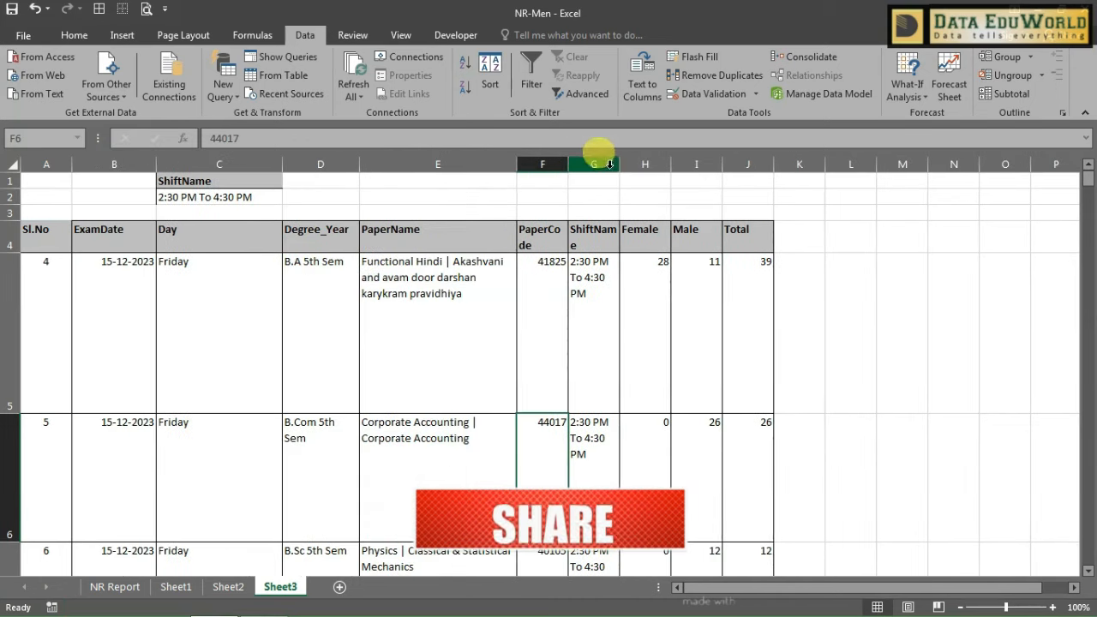
pyautogui.moveTo(619, 164); pyautogui.dragTo(695, 168)
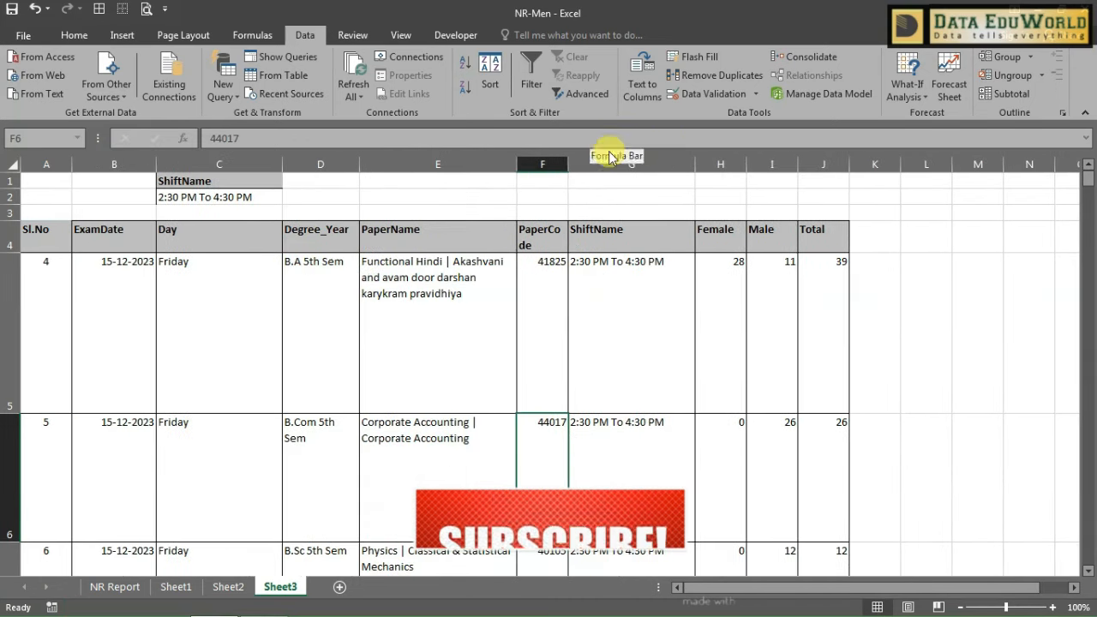
# Reapply Wrap Text to the whole filtered table on Sheet3 so its row heights fit the contents.
pyautogui.click(632, 352)
pyautogui.hotkey('ctrl', 'a')
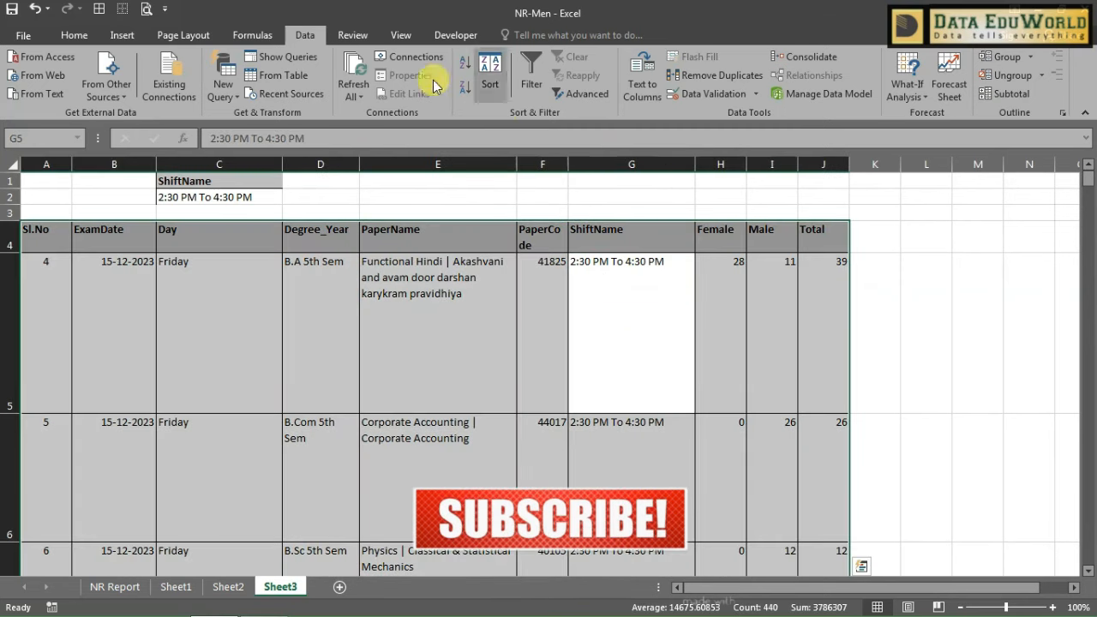
pyautogui.click(74, 35)
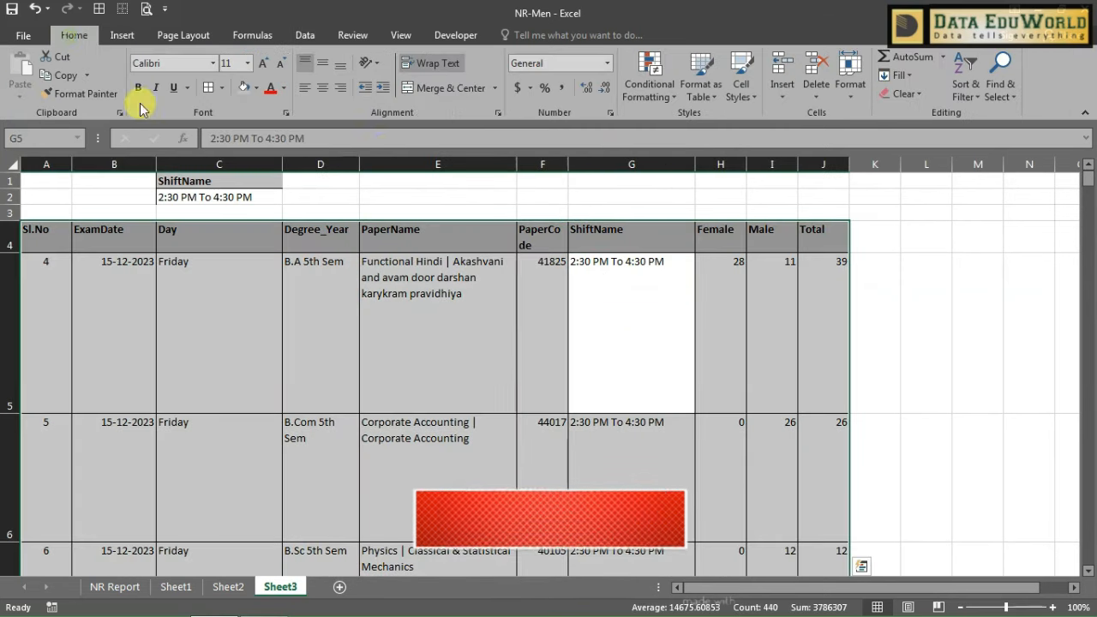
pyautogui.click(439, 63)
pyautogui.click(448, 69)
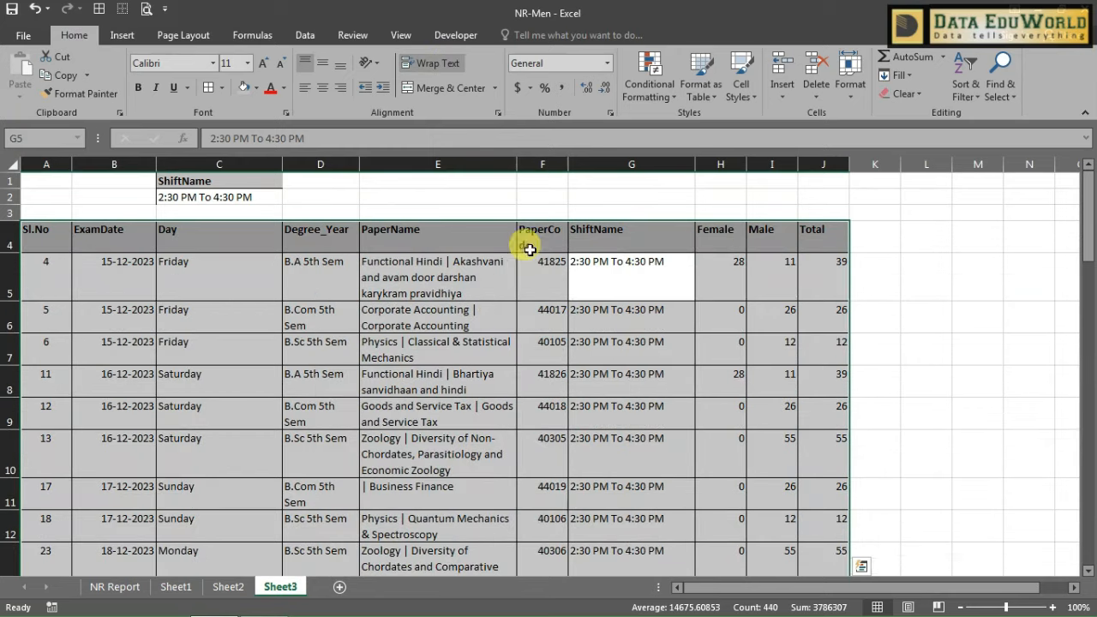
pyautogui.click(534, 274)
pyautogui.hotkey('ctrl', 'a')
pyautogui.click(535, 280)
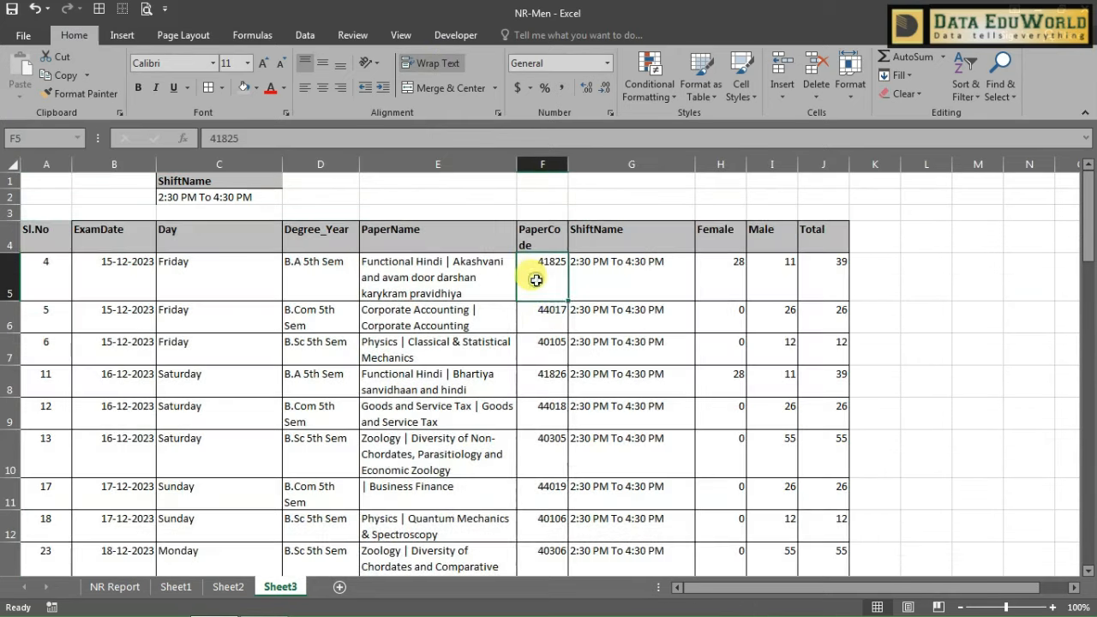
# Review the filtered records on Sheet3 against the 2:30 PM To 4:30 PM shift criterion in C2.
pyautogui.scroll(-5, 500, 315)
pyautogui.scroll(5, 500, 315)
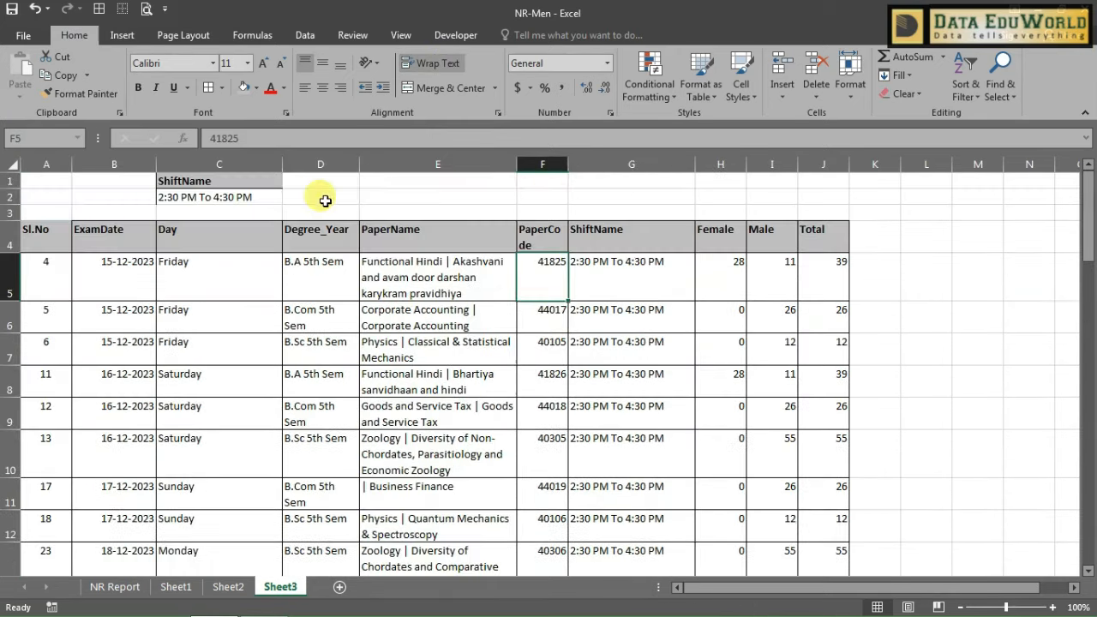
pyautogui.click(271, 198)
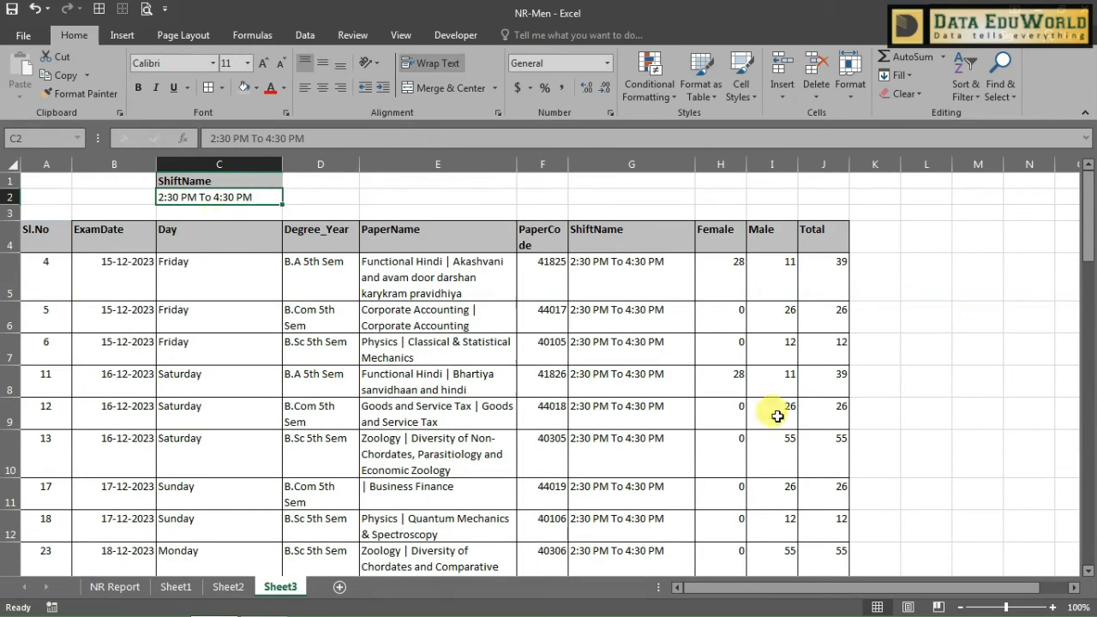
pyautogui.click(642, 272)
pyautogui.moveTo(642, 278); pyautogui.dragTo(605, 471)
pyautogui.click(512, 447)
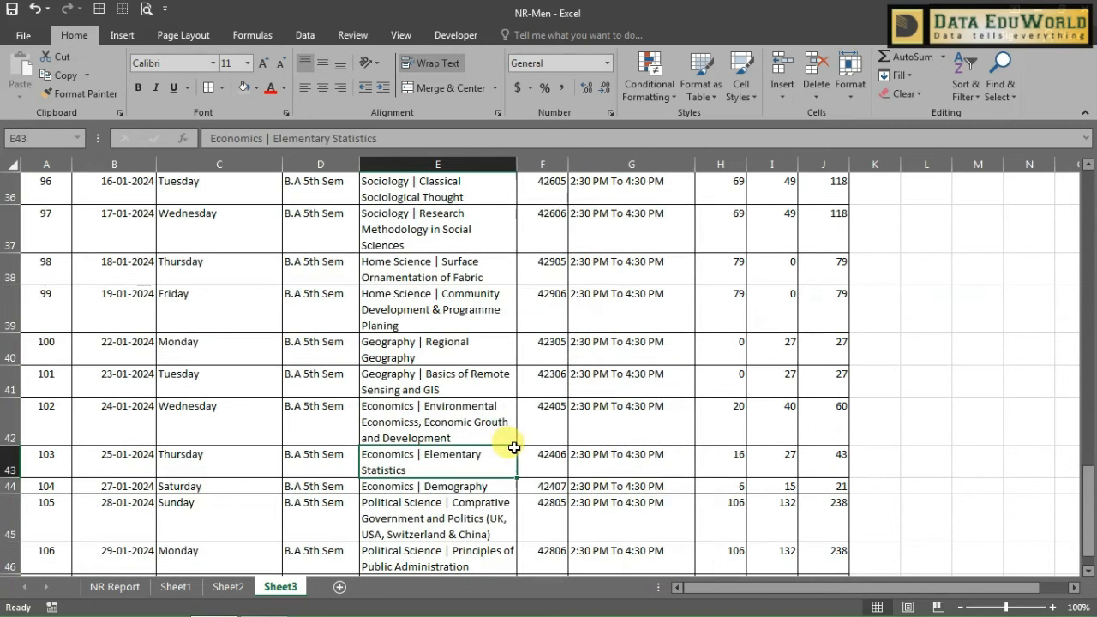
pyautogui.scroll(12, 511, 447)
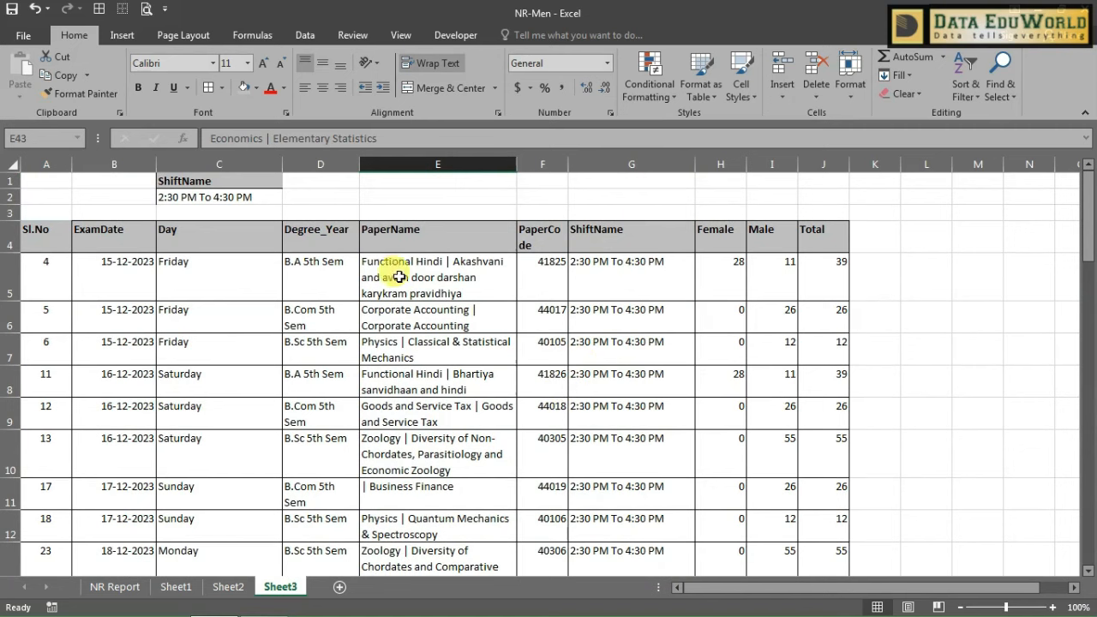
# Look over the end of the NR Report list and the shift tables on Sheet1, Sheet2 and Sheet3.
pyautogui.scroll(-9, 428, 377)
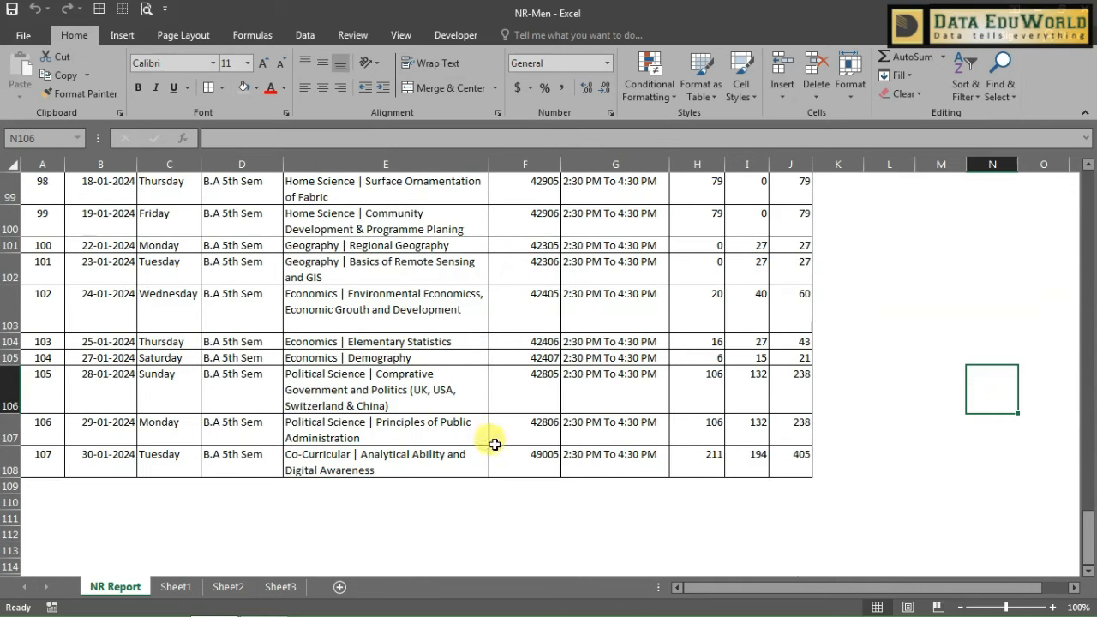
pyautogui.click(179, 586)
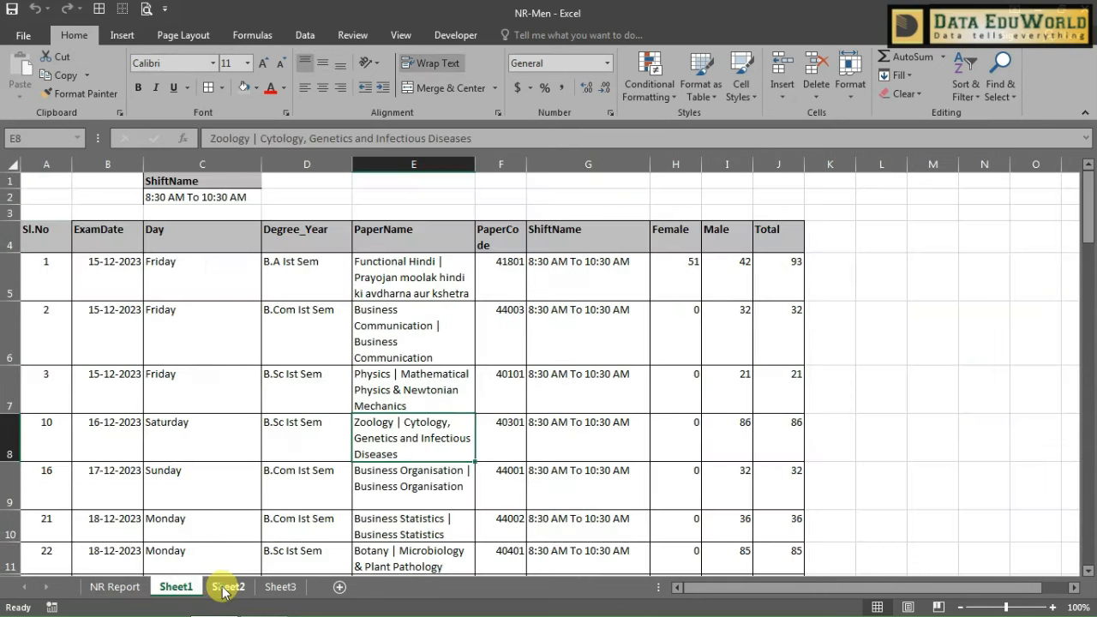
pyautogui.click(224, 588)
pyautogui.click(270, 592)
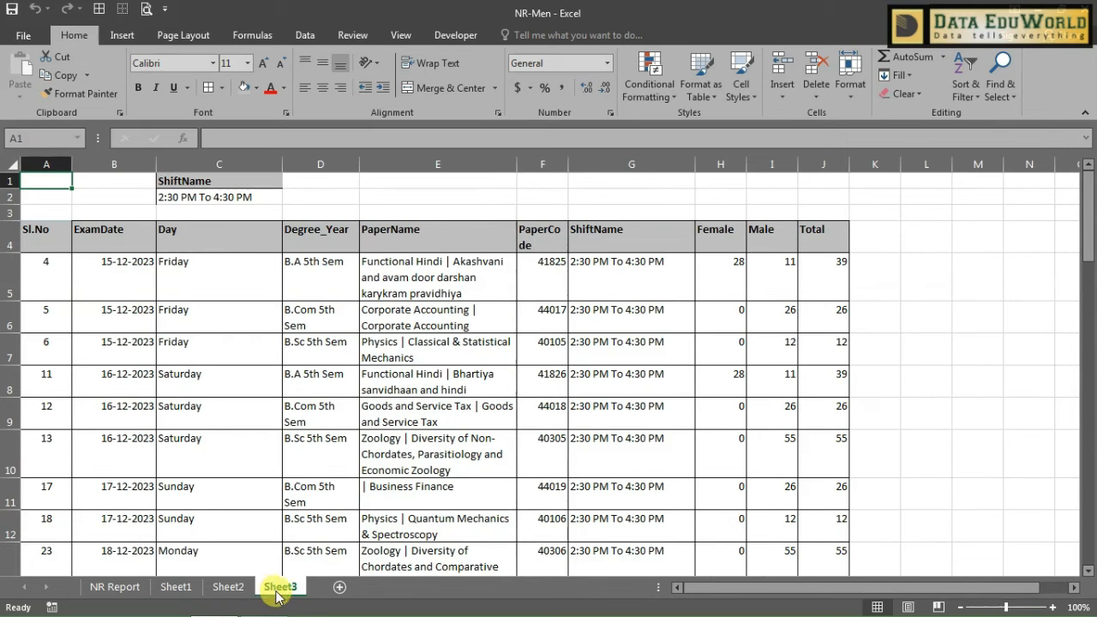
# Examine the recorded Macro1 in the Visual Basic editor and match it to the filtered table on Sheet1.
pyautogui.hotkey('alt', 'F11')
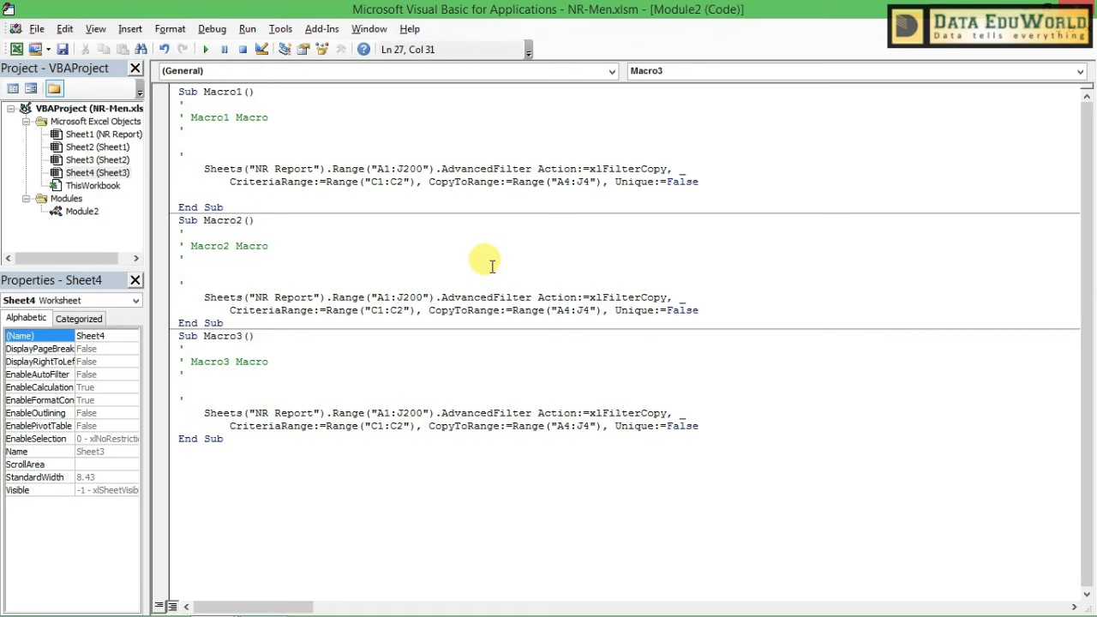
pyautogui.moveTo(269, 117); pyautogui.dragTo(193, 116)
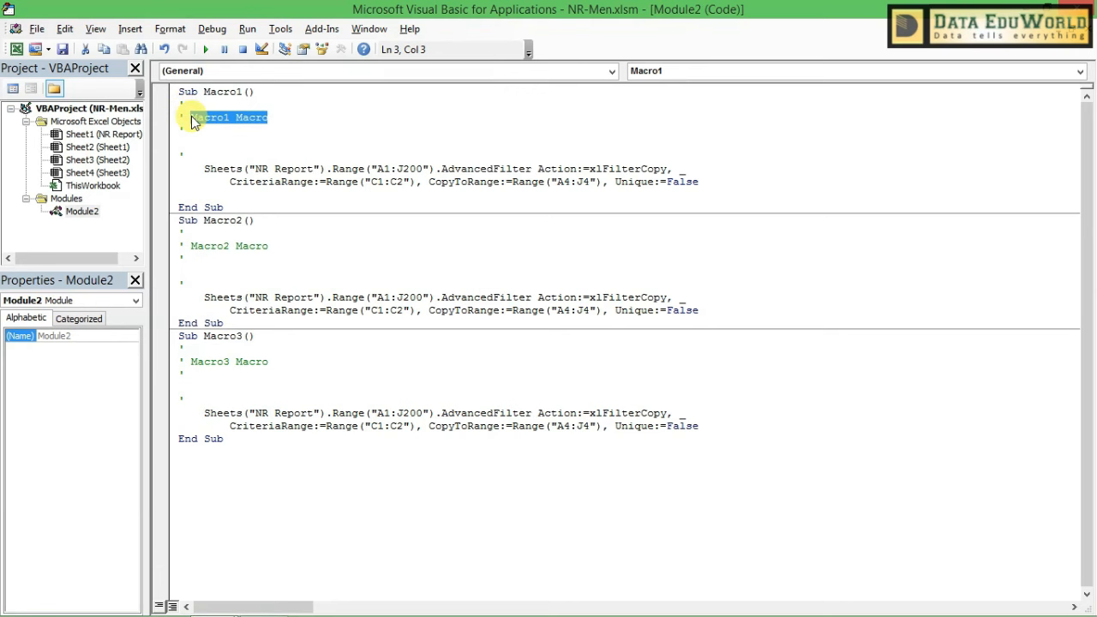
pyautogui.hotkey('alt', 'F11')
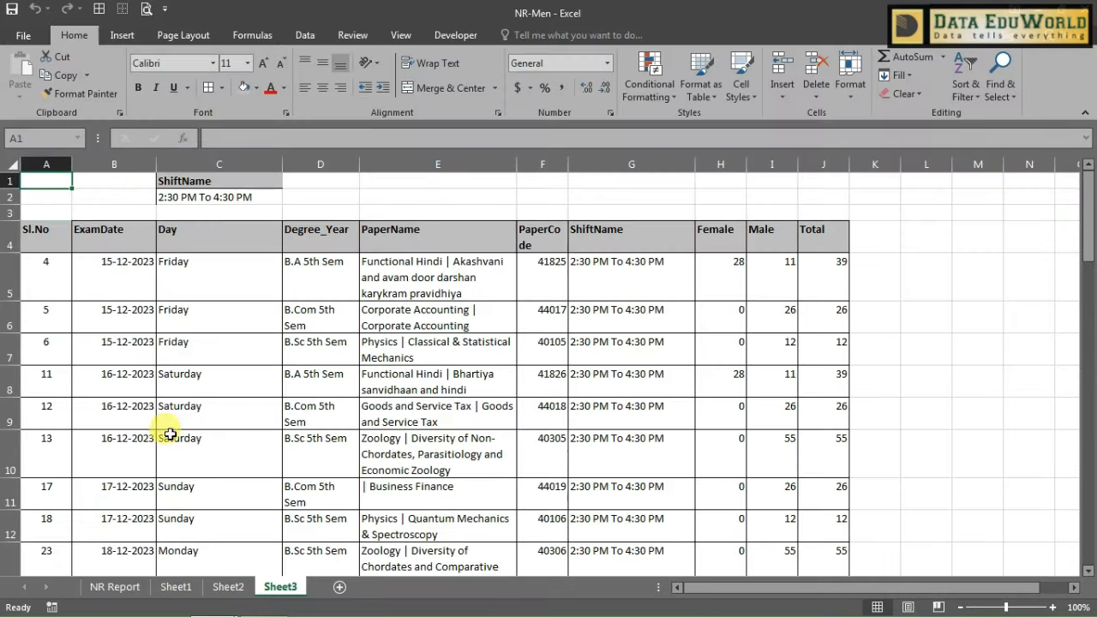
pyautogui.click(174, 588)
pyautogui.click(268, 404)
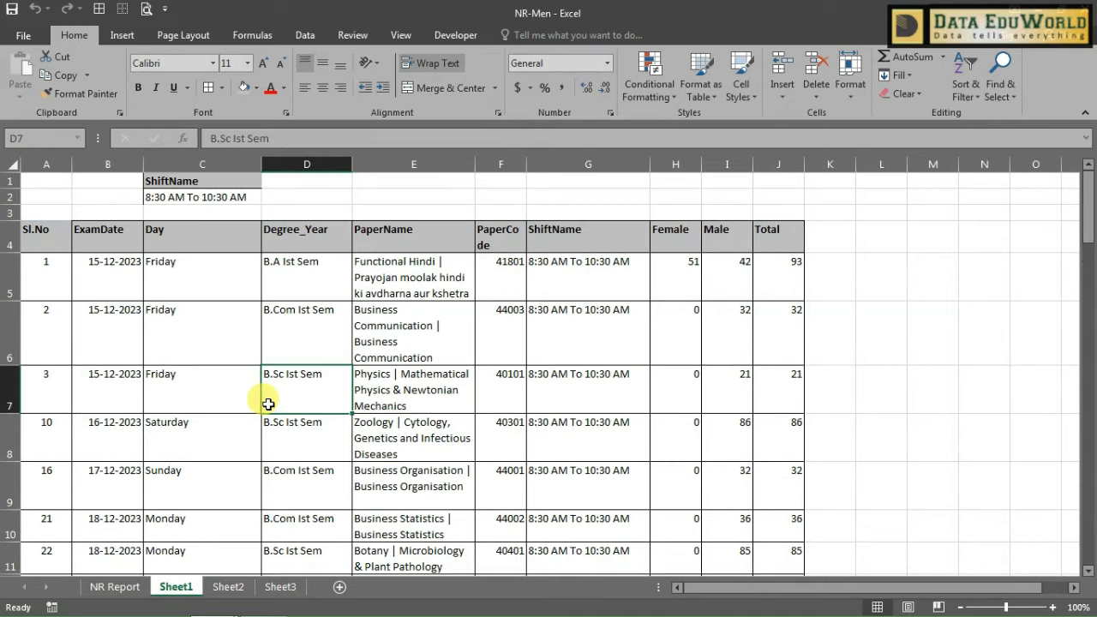
# Examine the recorded Macro2 in the Visual Basic editor and match it to the filtered table on Sheet2.
pyautogui.hotkey('alt', 'F11')
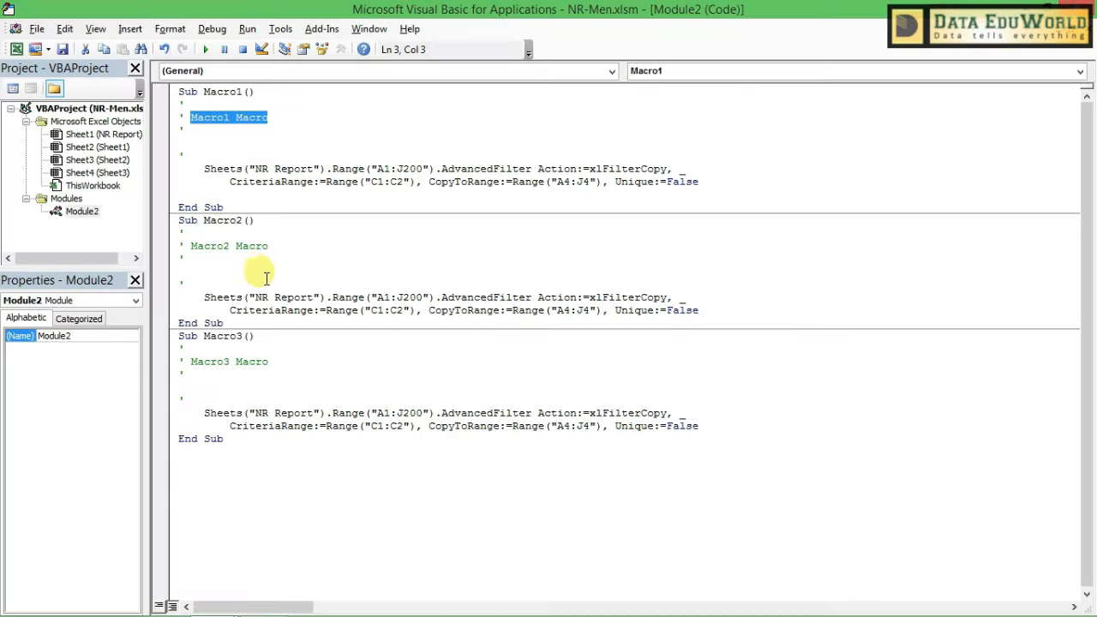
pyautogui.click(228, 246)
pyautogui.moveTo(223, 245); pyautogui.dragTo(192, 246)
pyautogui.hotkey('alt', 'F11')
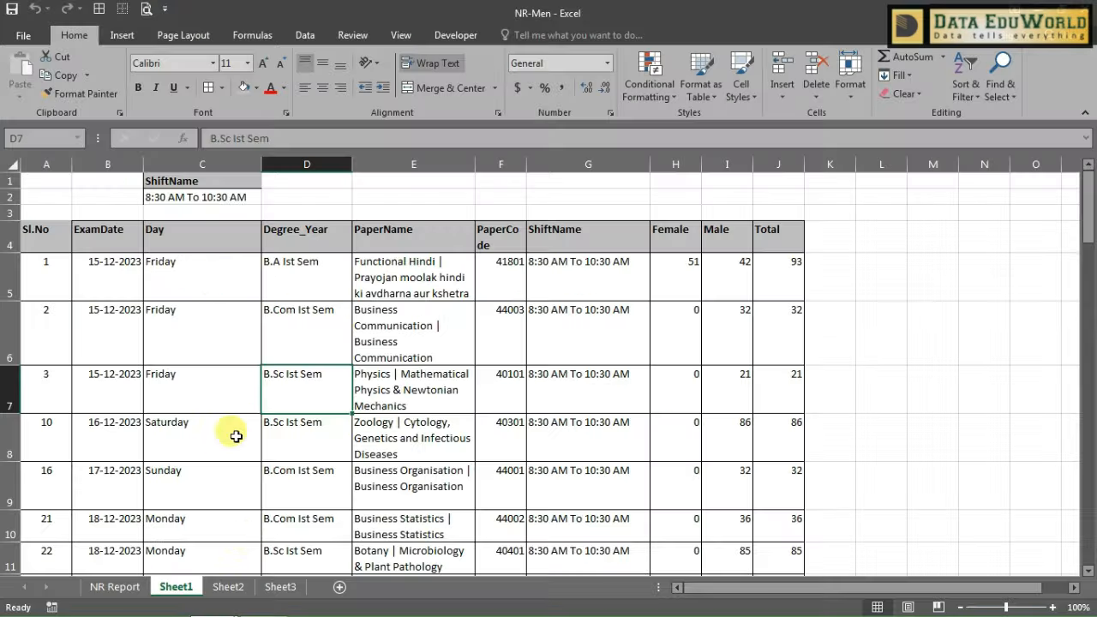
pyautogui.click(237, 587)
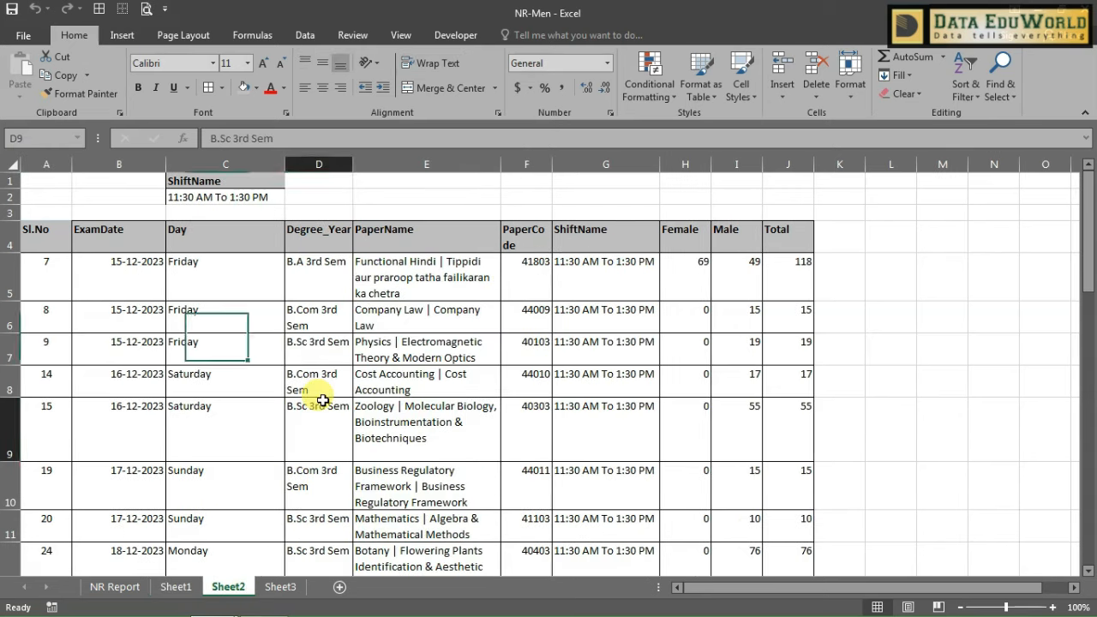
pyautogui.click(322, 400)
# Check the filtered table on Sheet3 and match it to the recorded Macro3 in the Visual Basic editor.
pyautogui.click(280, 587)
pyautogui.click(199, 340)
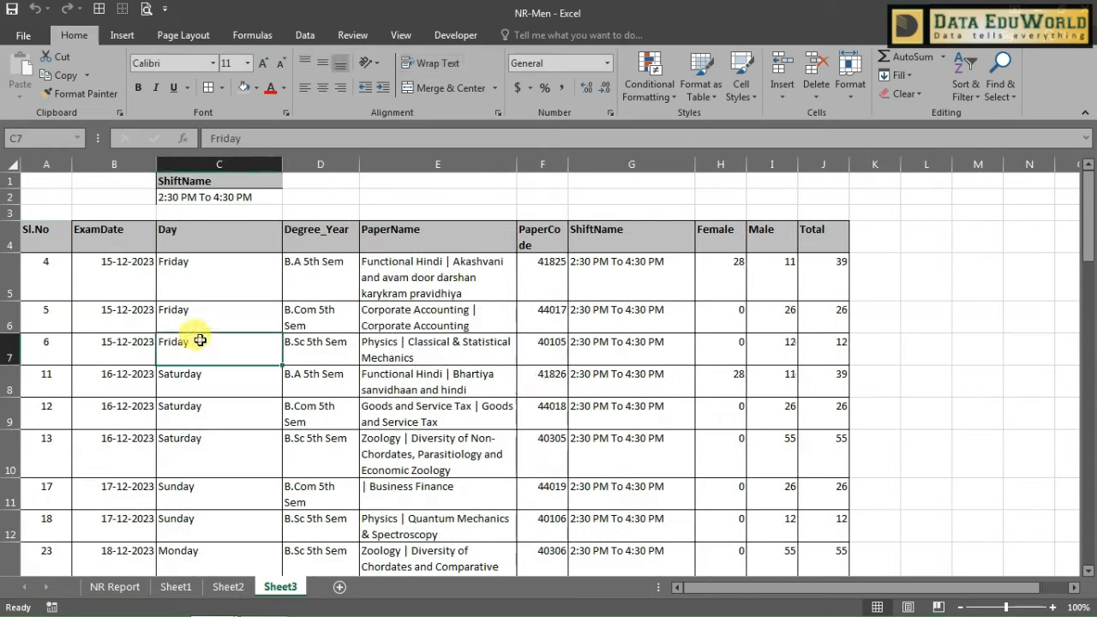
pyautogui.hotkey('alt', 'F11')
pyautogui.moveTo(270, 363); pyautogui.dragTo(185, 364)
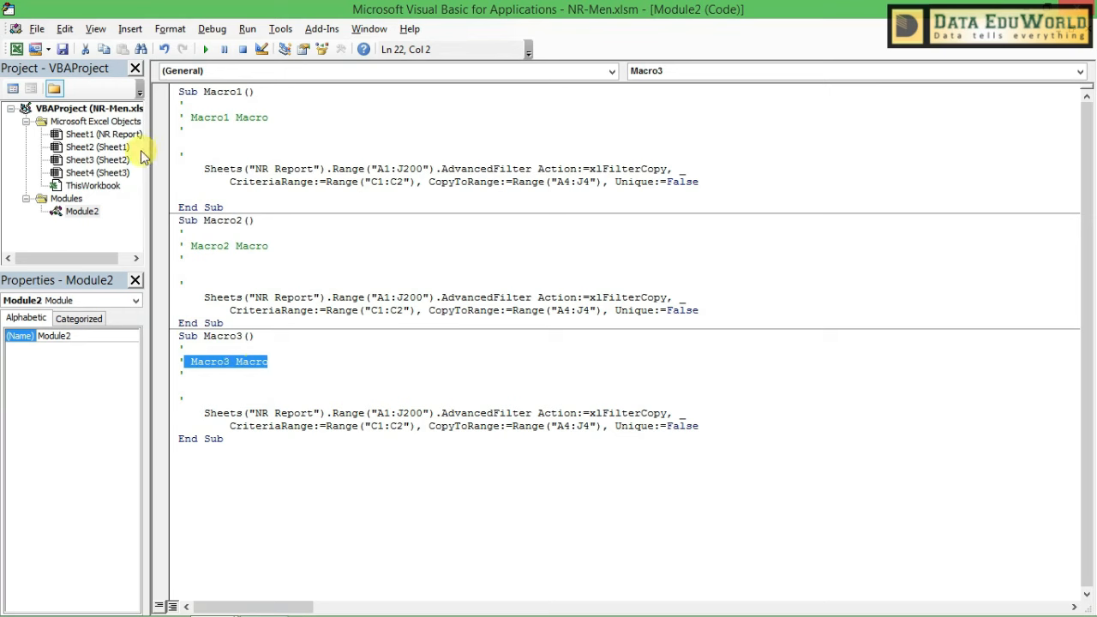
# Identify the Sheet1, Sheet2 and Sheet3 worksheet objects in the VBA project and open the code window of Sheet1.
pyautogui.click(95, 147)
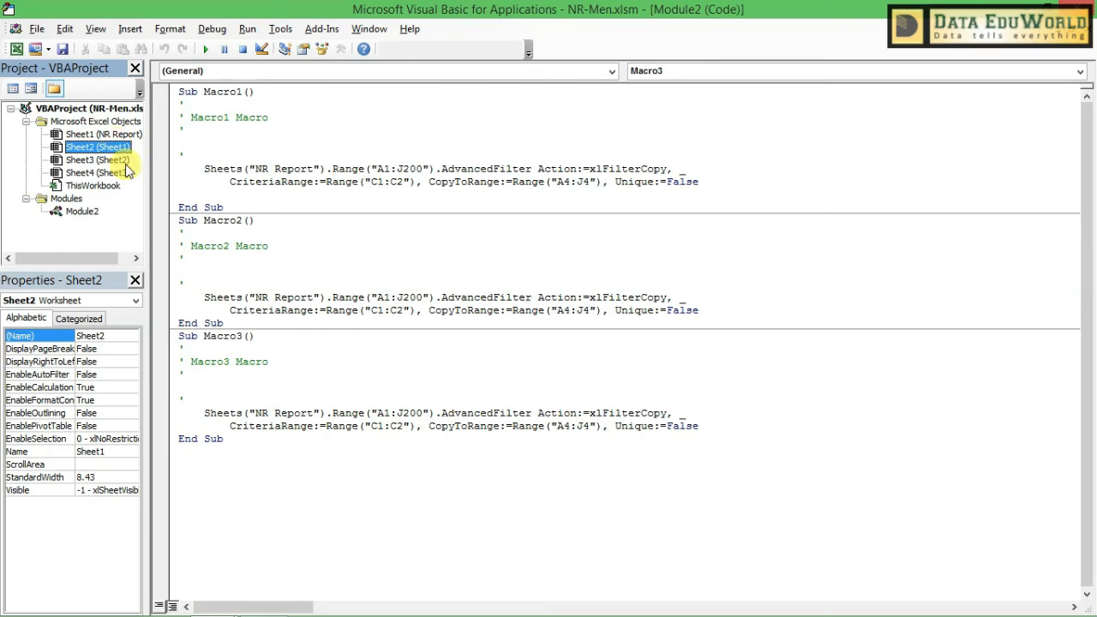
pyautogui.click(120, 161)
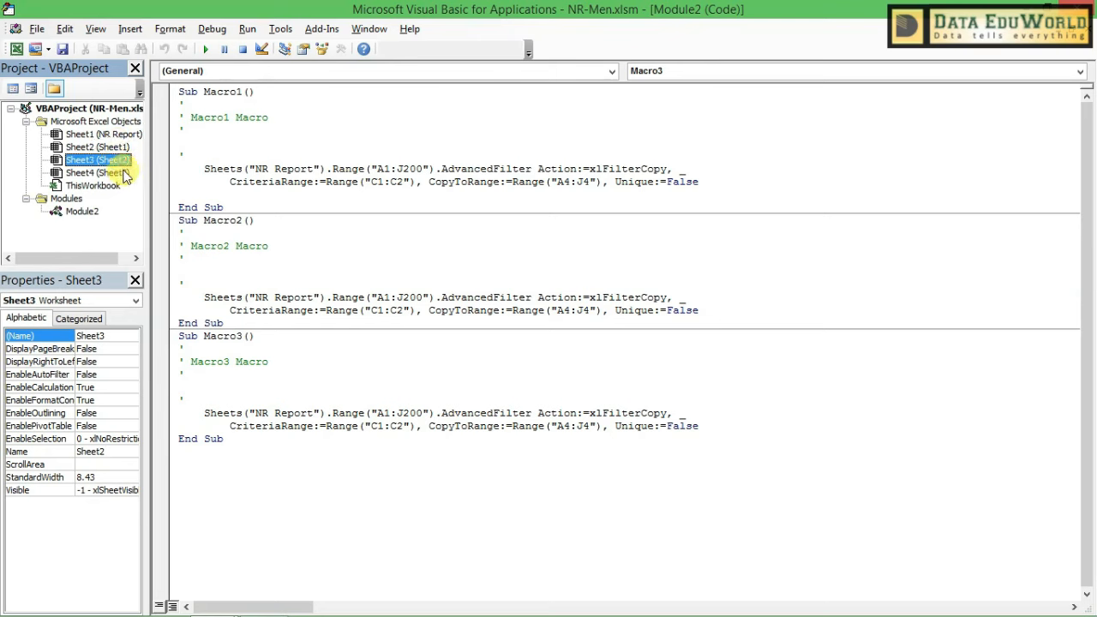
pyautogui.click(124, 173)
pyautogui.click(124, 149)
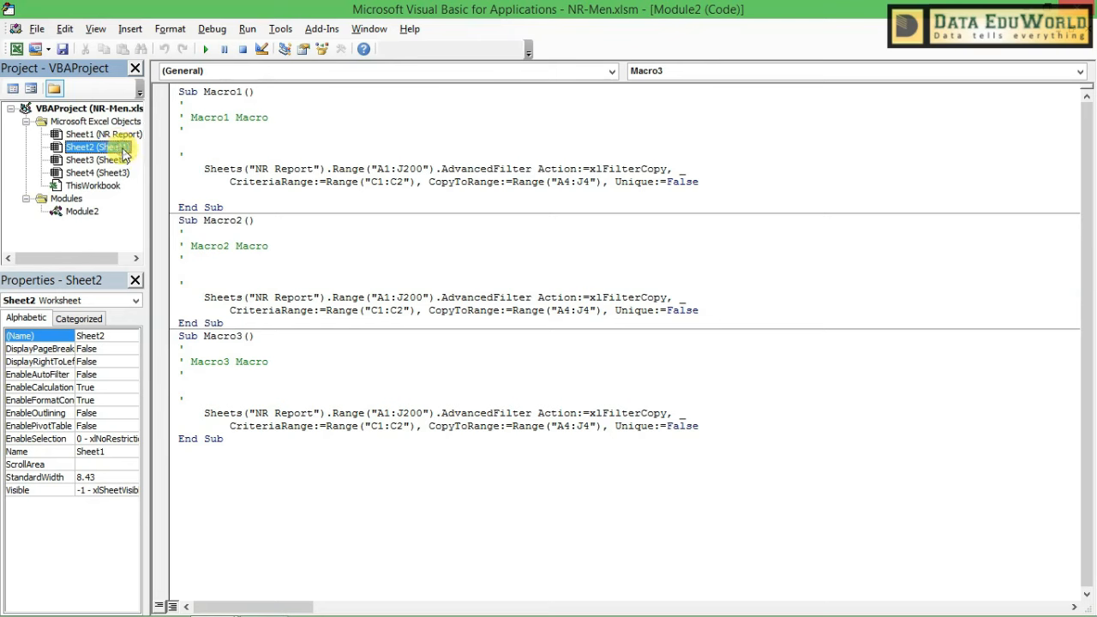
pyautogui.click(125, 162)
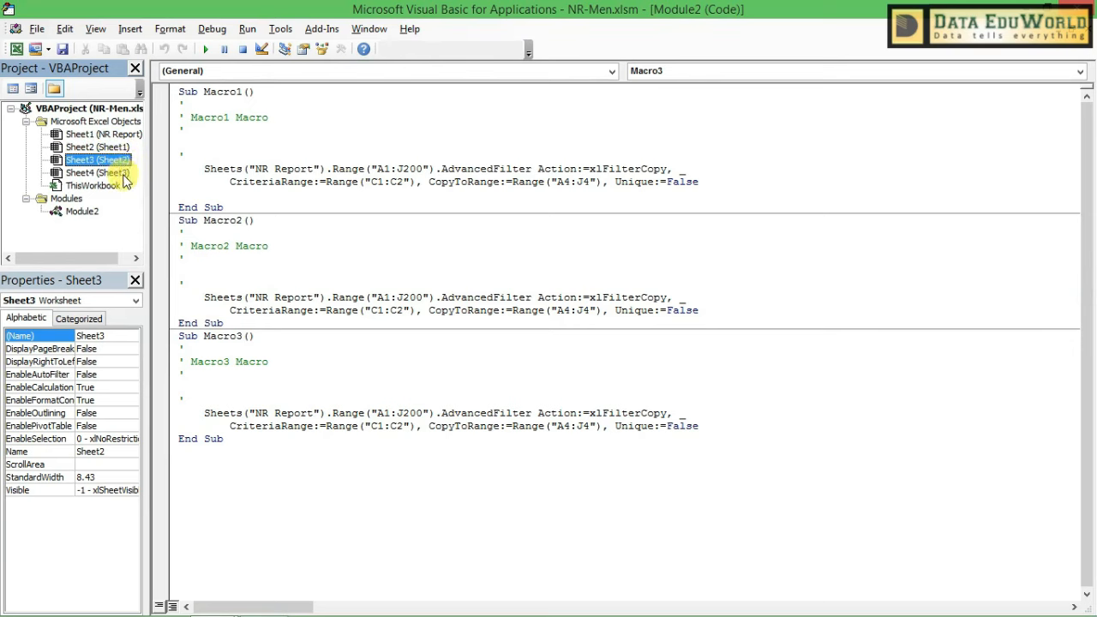
pyautogui.click(125, 174)
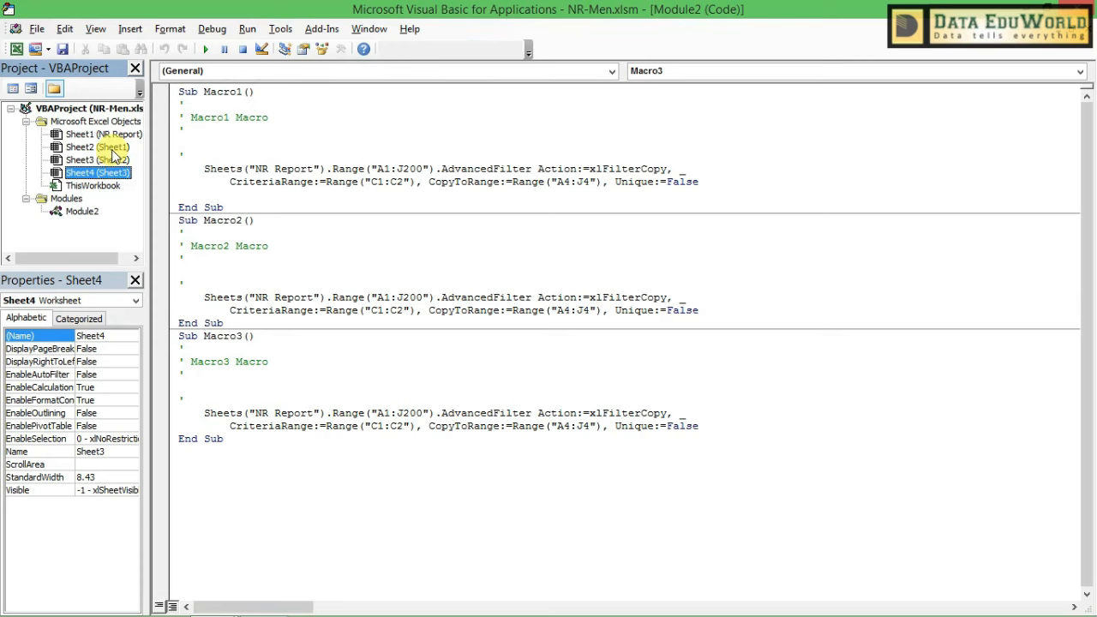
pyautogui.click(114, 153)
pyautogui.doubleClick(114, 152)
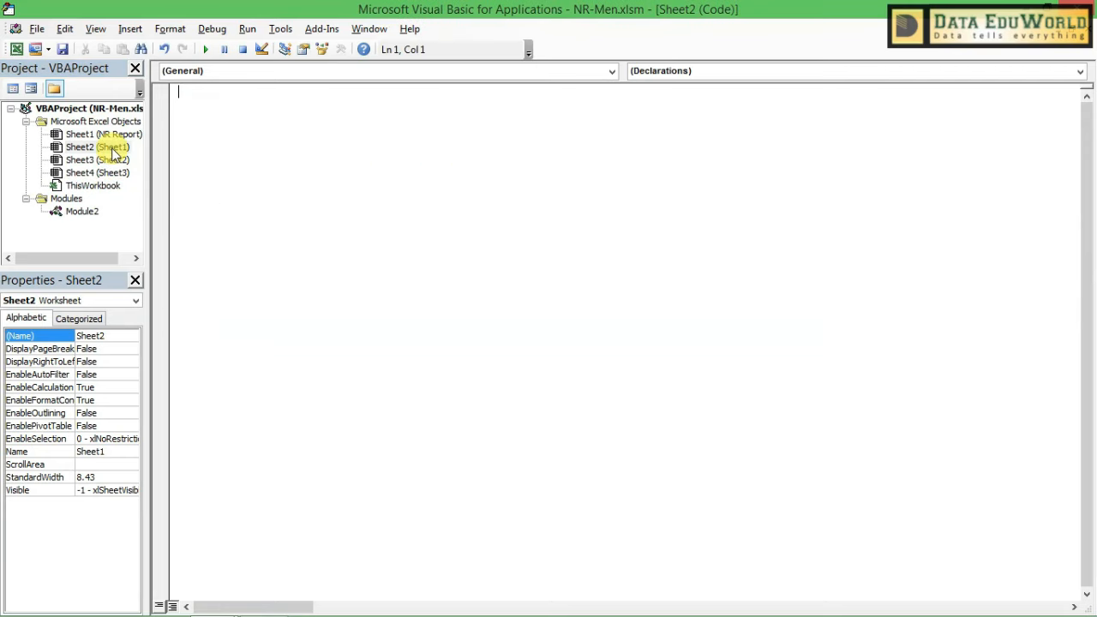
# Add a Worksheet_Activate event procedure to Sheet1's code module and delete the empty SelectionChange procedure.
pyautogui.click(378, 73)
pyautogui.click(378, 98)
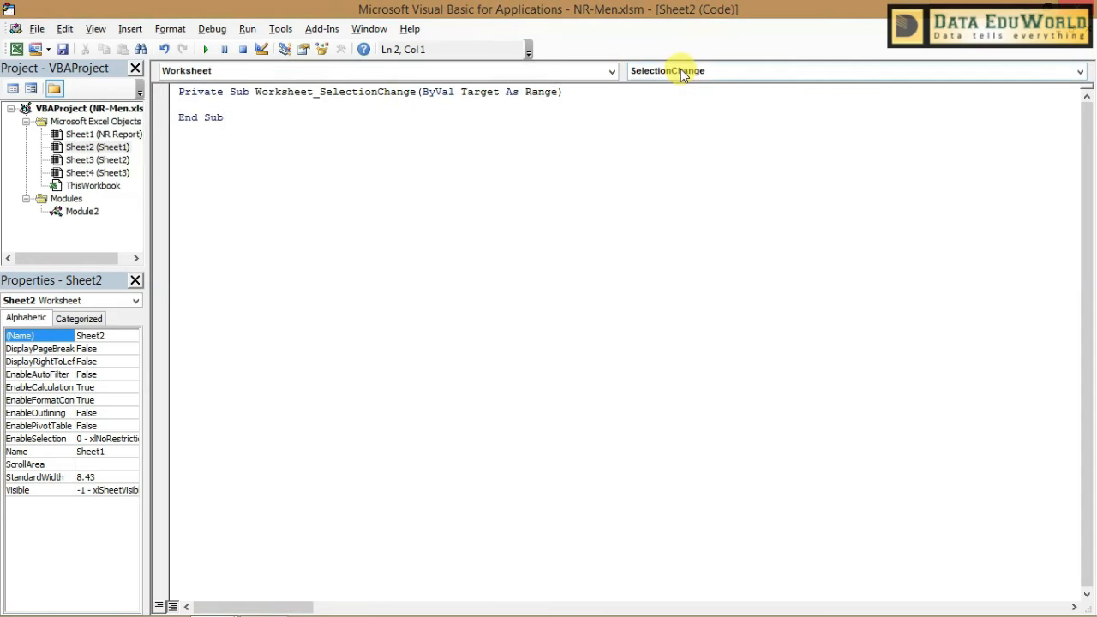
pyautogui.click(710, 74)
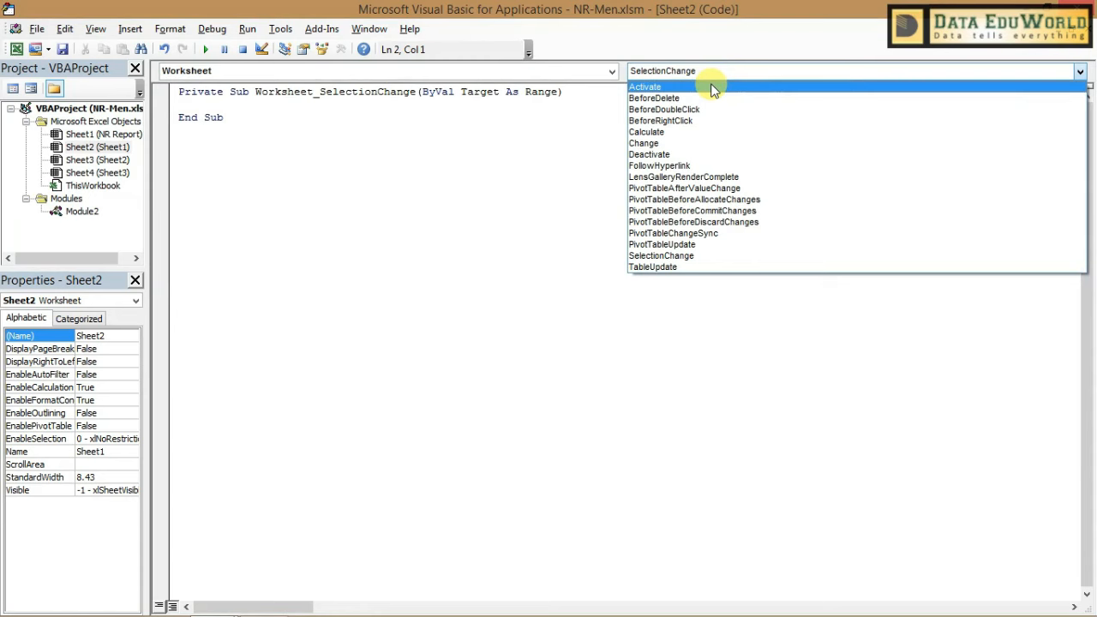
pyautogui.click(711, 88)
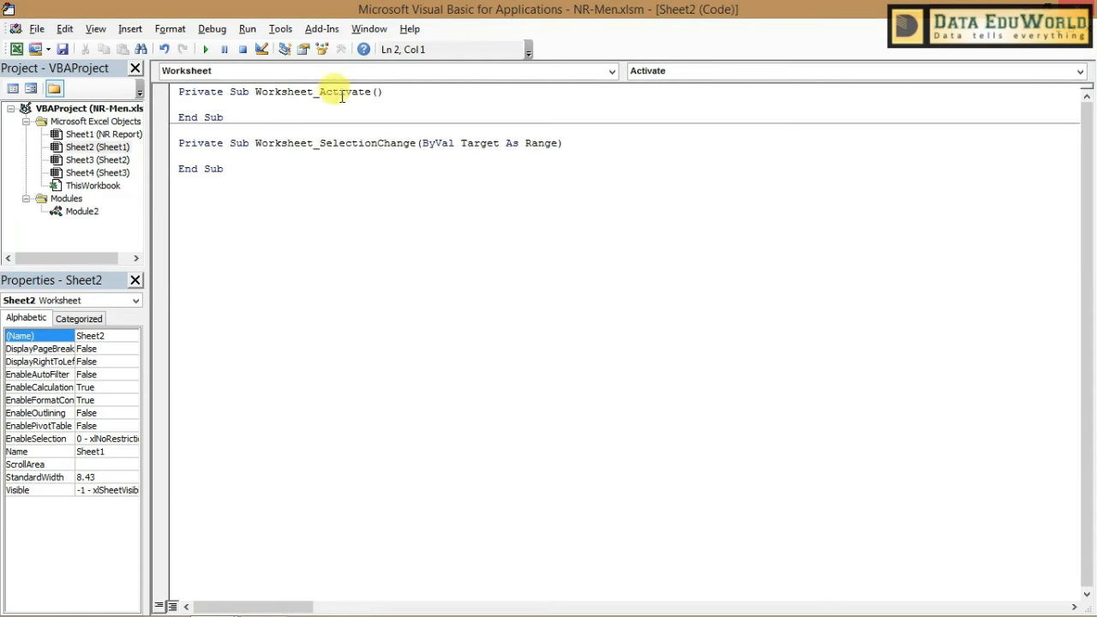
pyautogui.moveTo(221, 116); pyautogui.dragTo(174, 93)
pyautogui.moveTo(223, 169); pyautogui.dragTo(174, 143)
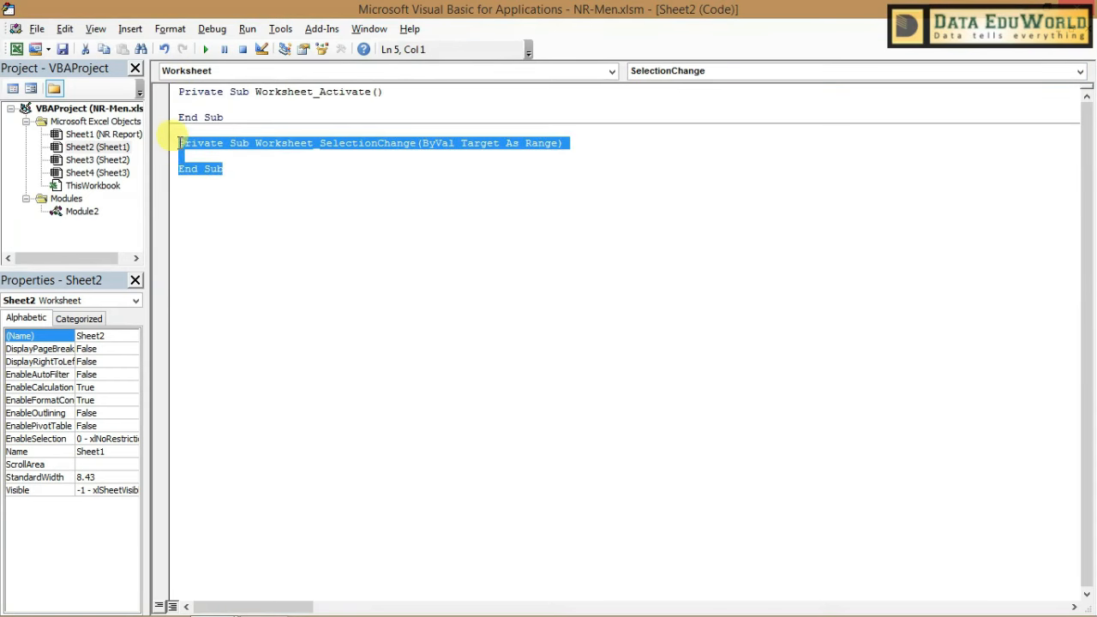
pyautogui.press('Delete')
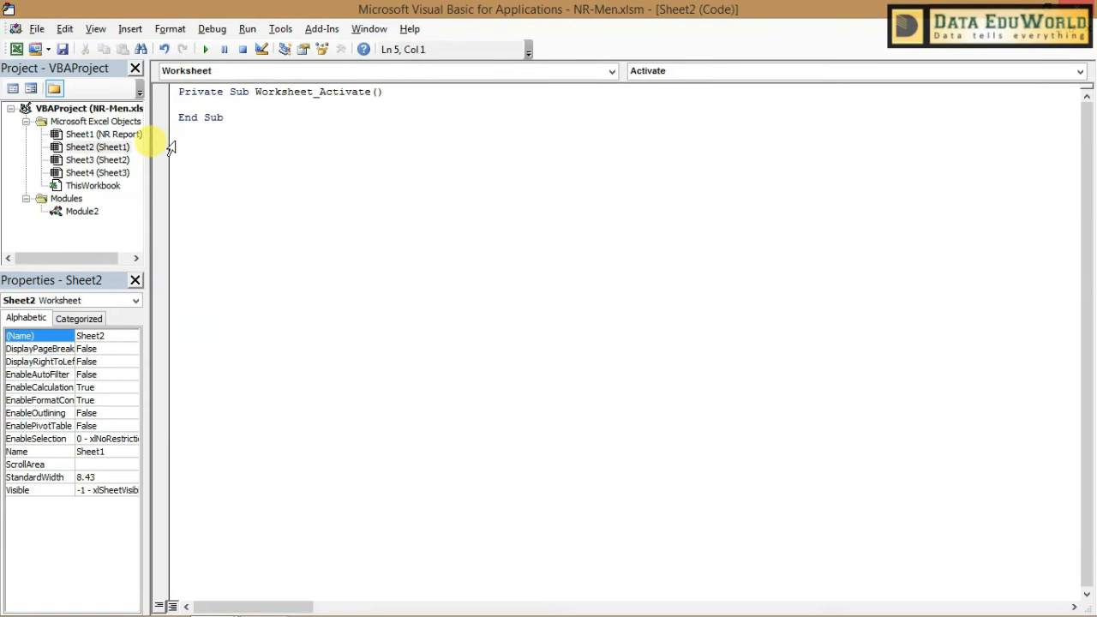
# Enter Call Macro1 inside Sheet1's Worksheet_Activate procedure.
pyautogui.click(219, 104)
pyautogui.press('Return')
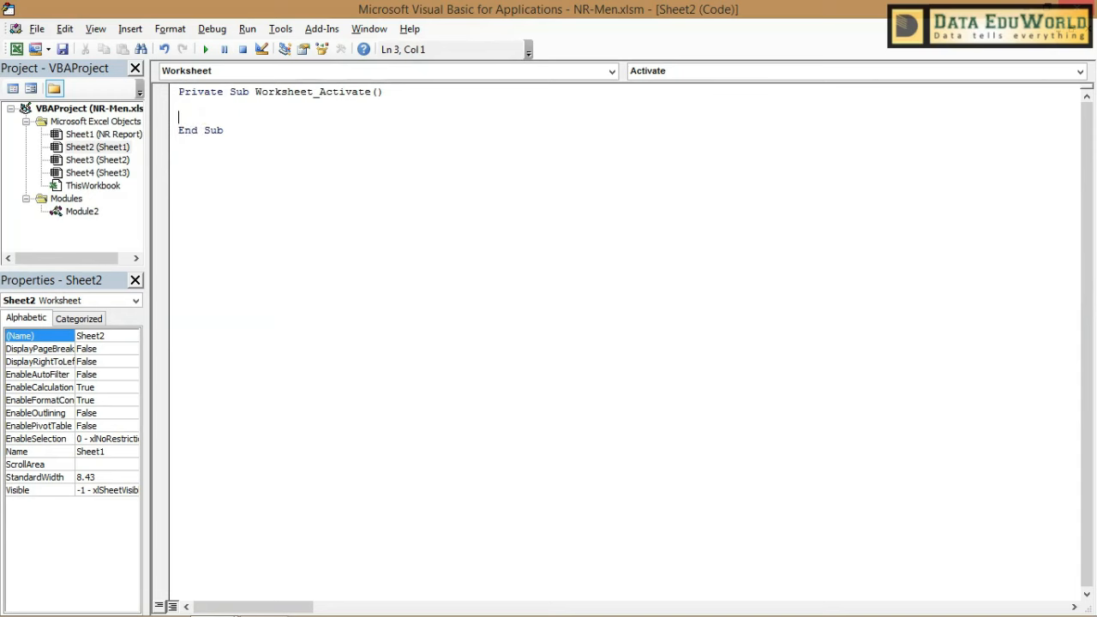
pyautogui.write('call')
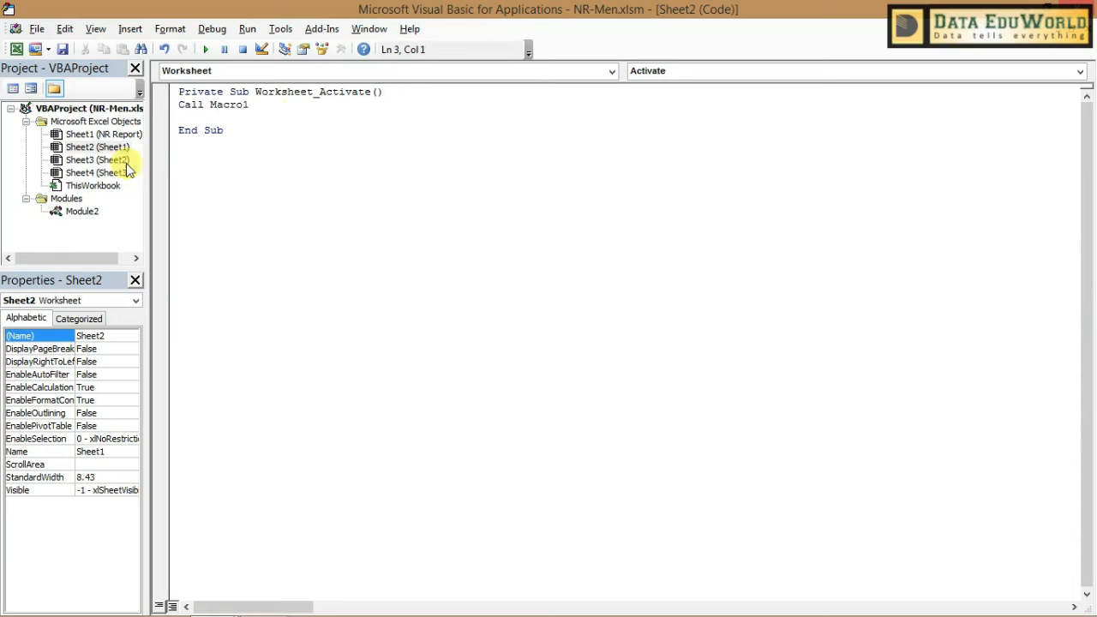
# Review the Macro1, Macro2 and Macro3 code blocks in Module2.
pyautogui.doubleClick(86, 211)
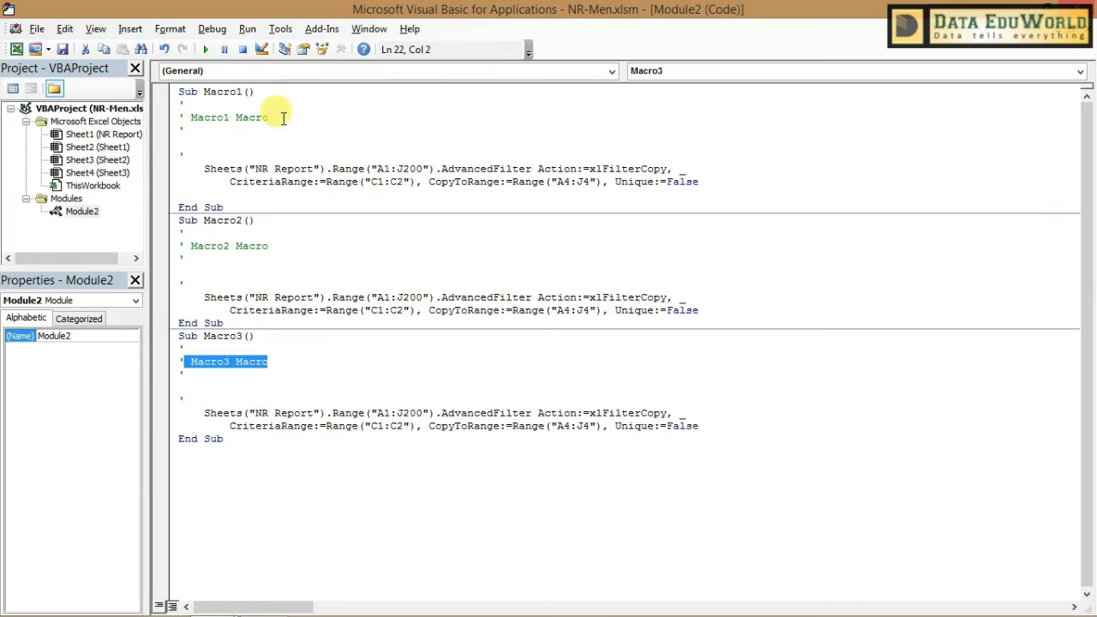
pyautogui.moveTo(270, 117); pyautogui.dragTo(189, 122)
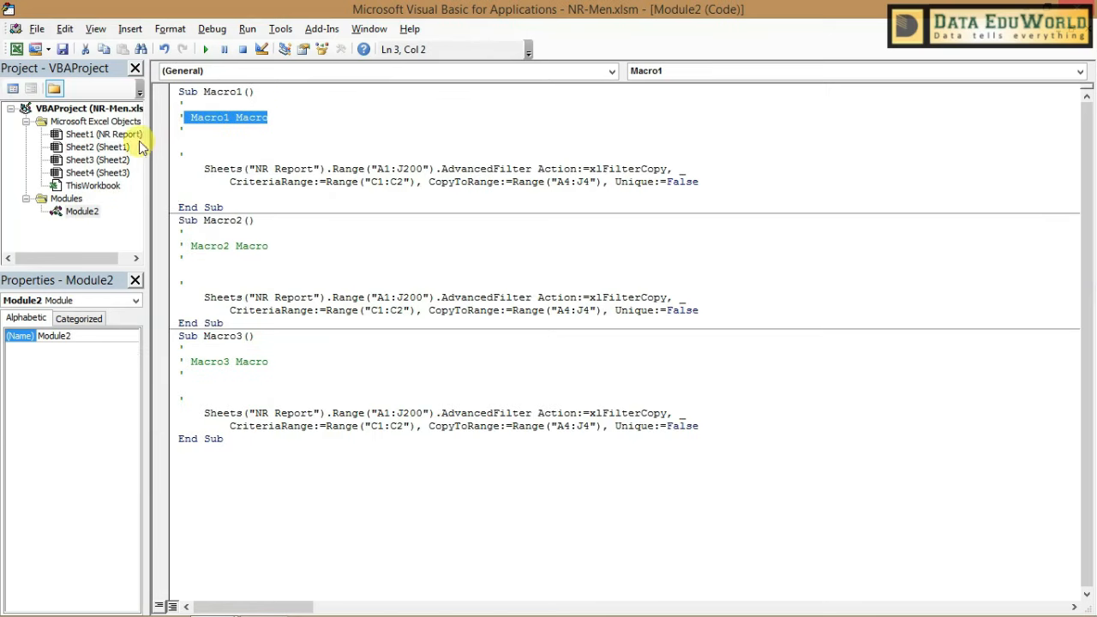
pyautogui.moveTo(709, 194); pyautogui.dragTo(185, 104)
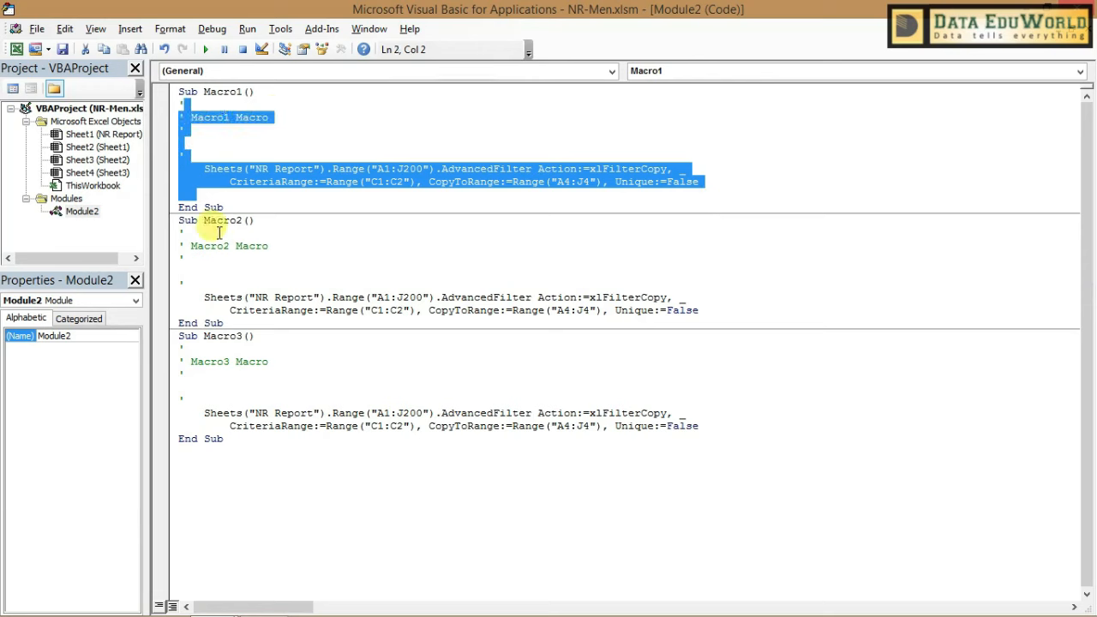
pyautogui.moveTo(711, 309); pyautogui.dragTo(197, 219)
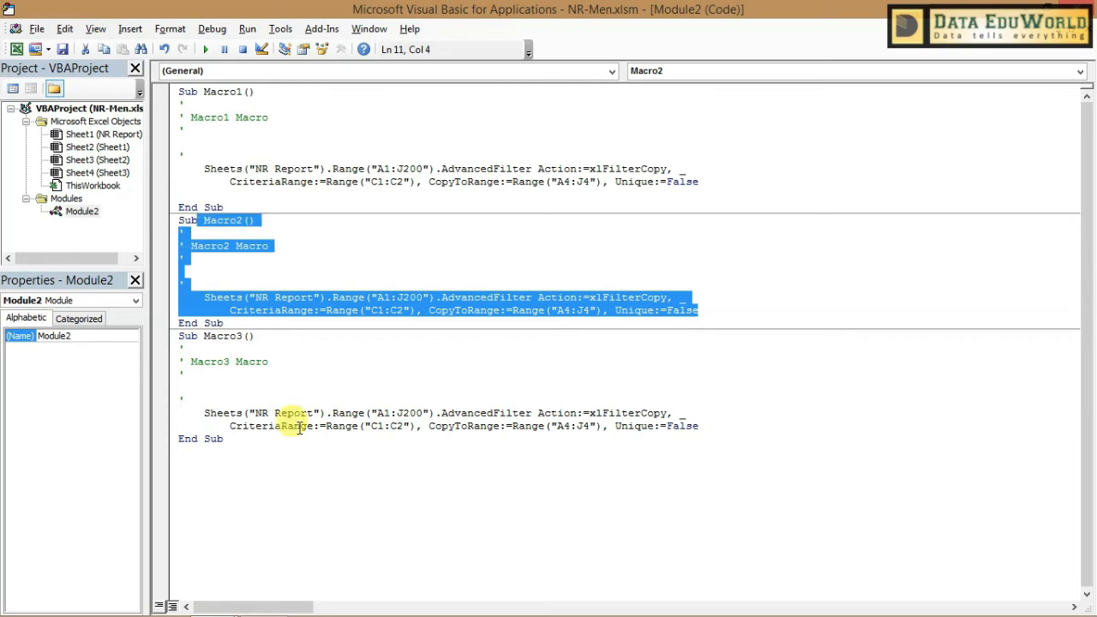
pyautogui.moveTo(251, 445); pyautogui.dragTo(182, 335)
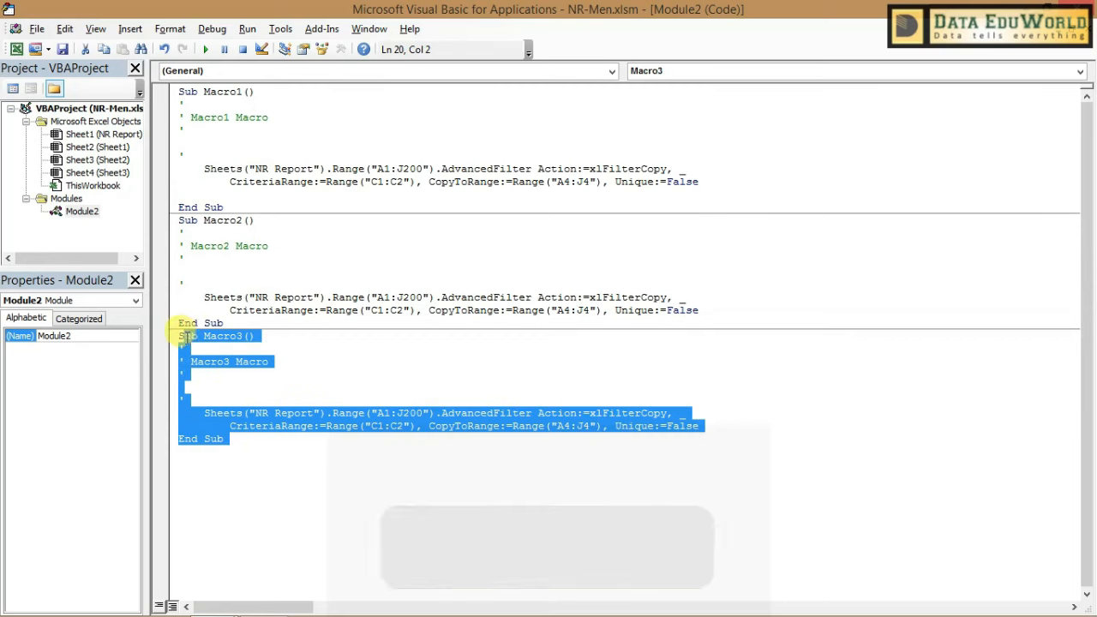
pyautogui.click(299, 146)
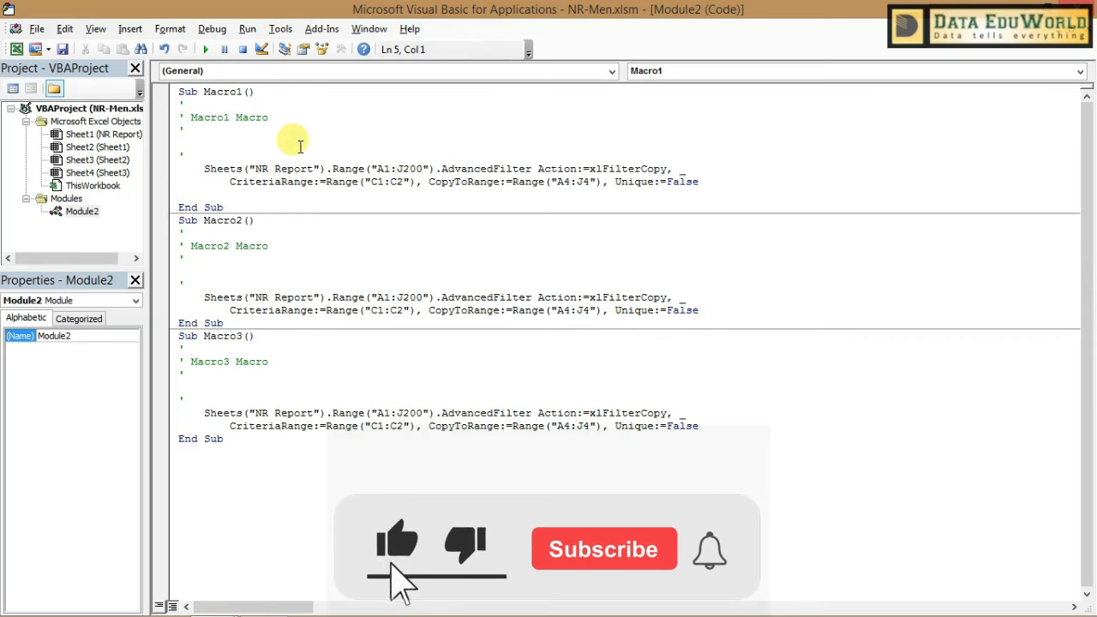
# Reopen Sheet1's code, insert a blank line above Call Macro1, and close that code window.
pyautogui.doubleClick(116, 150)
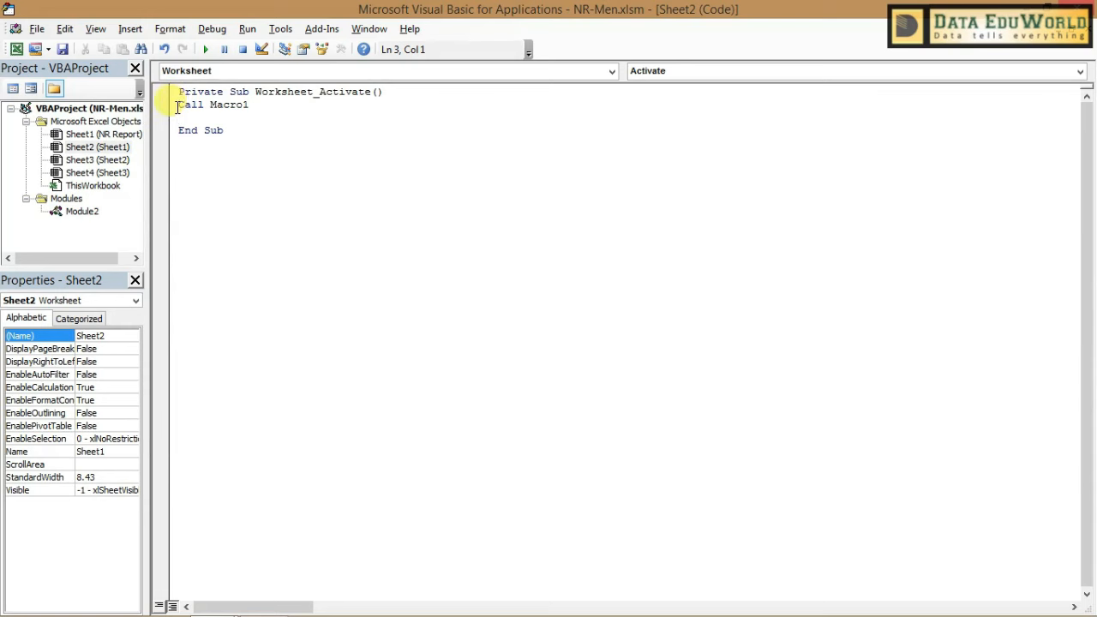
pyautogui.press('Return')
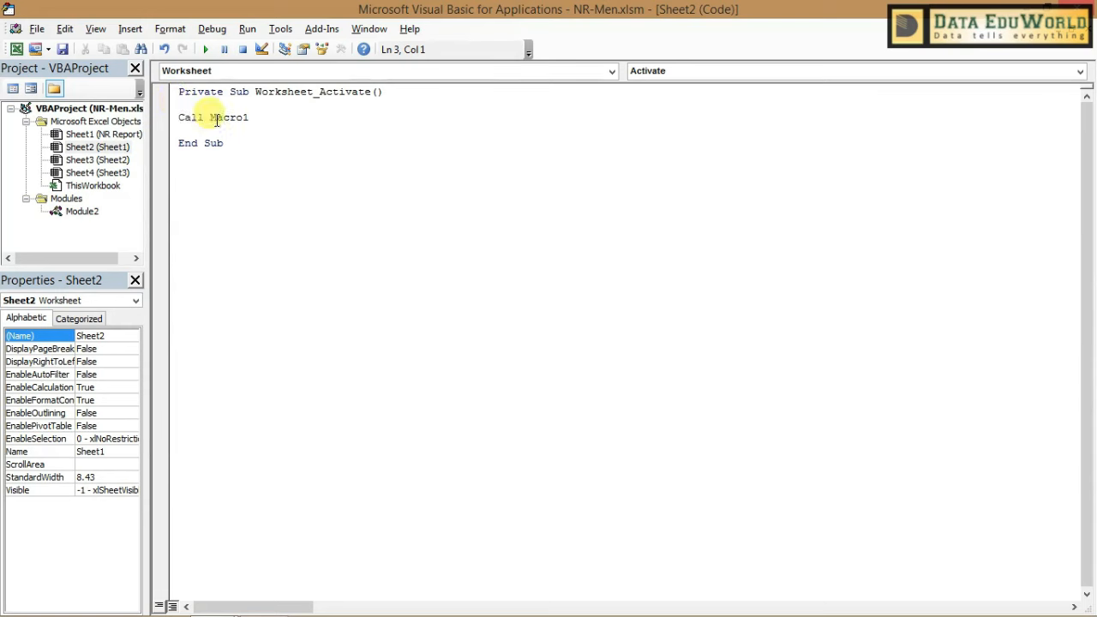
pyautogui.click(250, 124)
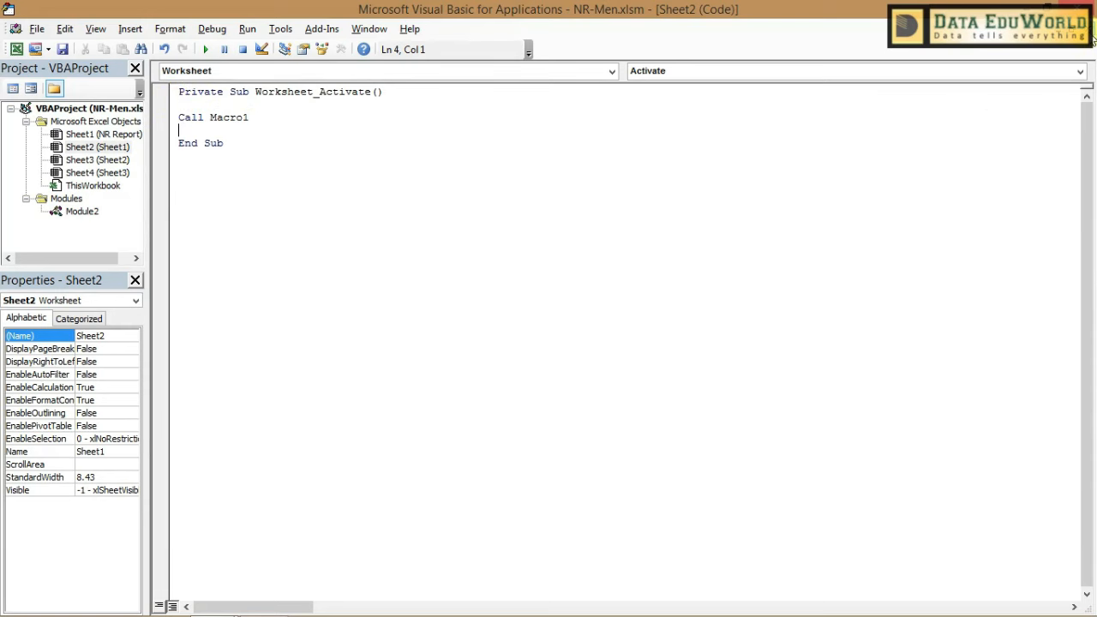
pyautogui.click(1092, 38)
# Create a Worksheet_Activate procedure containing Call Macro2 in Sheet2's code module, removing the empty SelectionChange procedure.
pyautogui.doubleClick(114, 167)
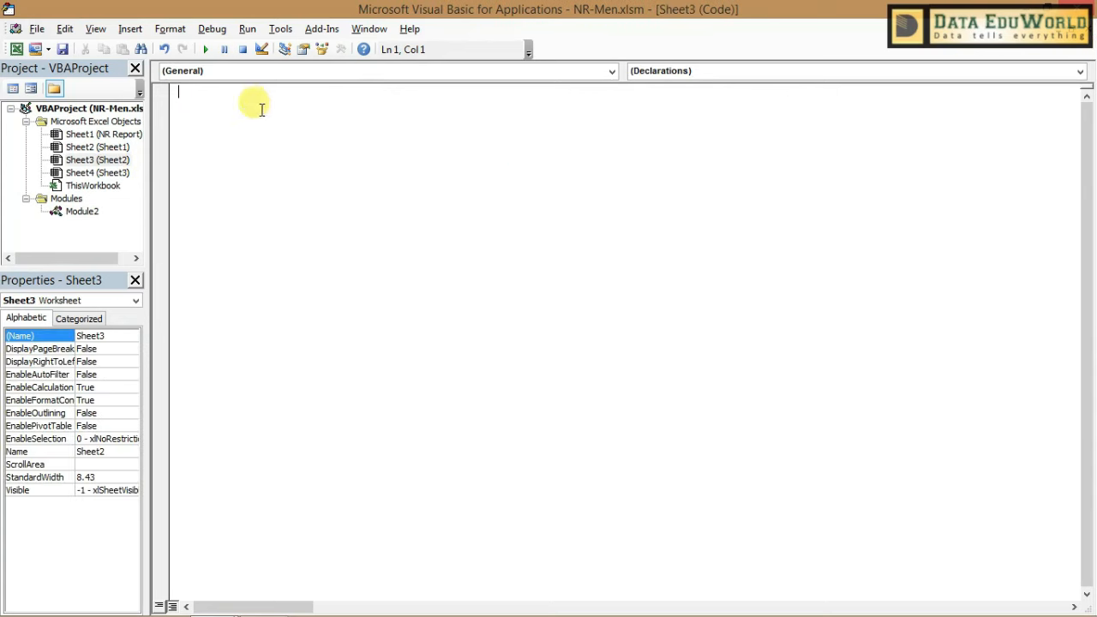
pyautogui.click(262, 76)
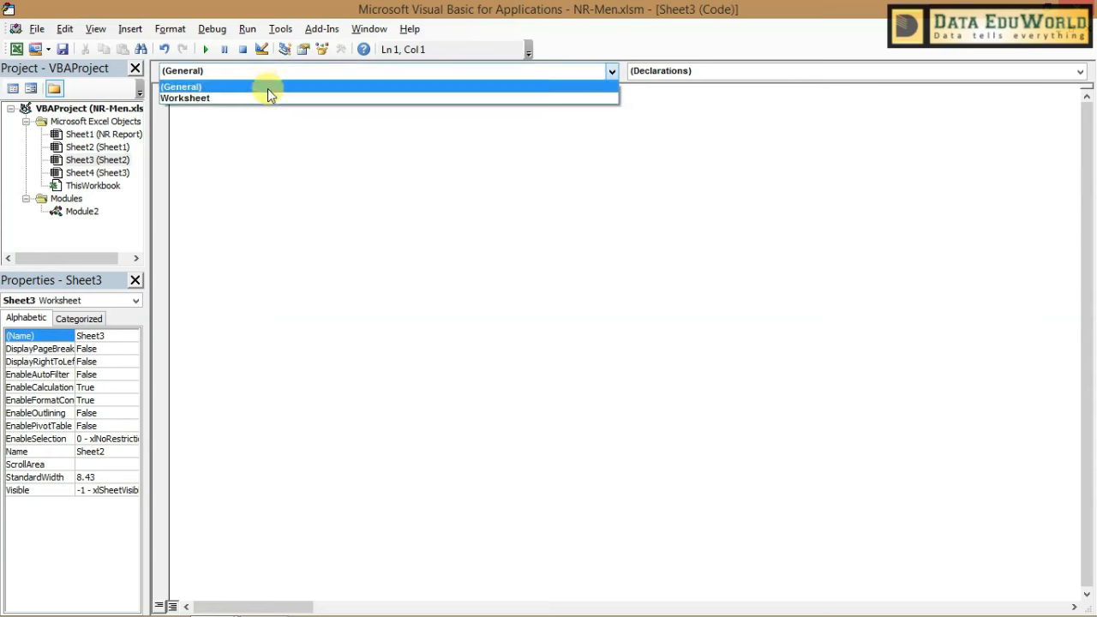
pyautogui.click(265, 91)
pyautogui.click(688, 72)
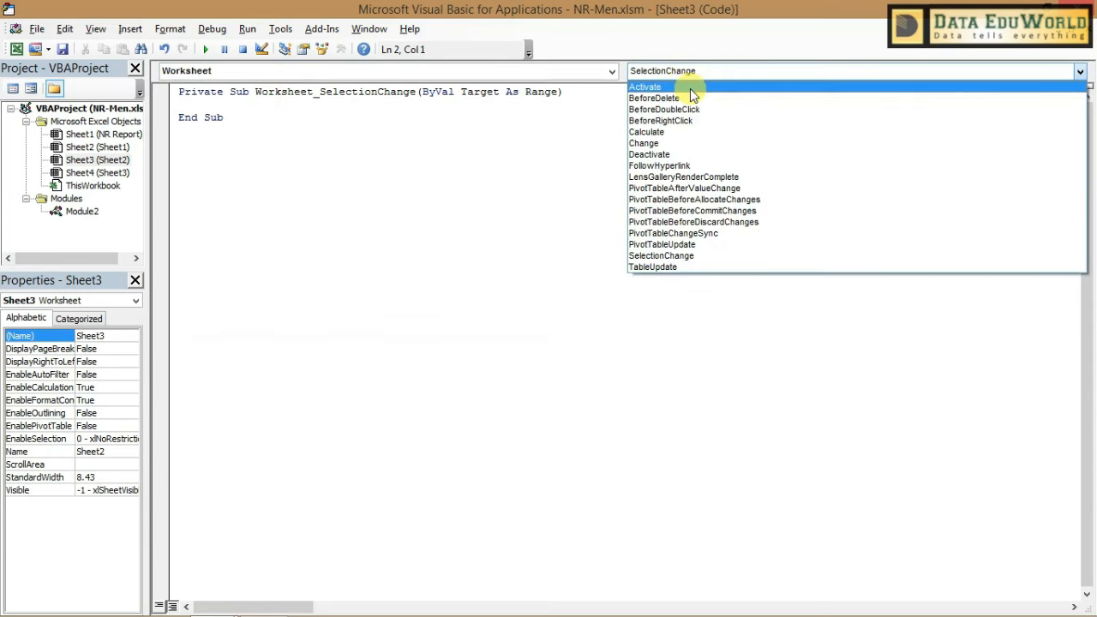
pyautogui.click(691, 88)
pyautogui.moveTo(172, 174); pyautogui.dragTo(169, 144)
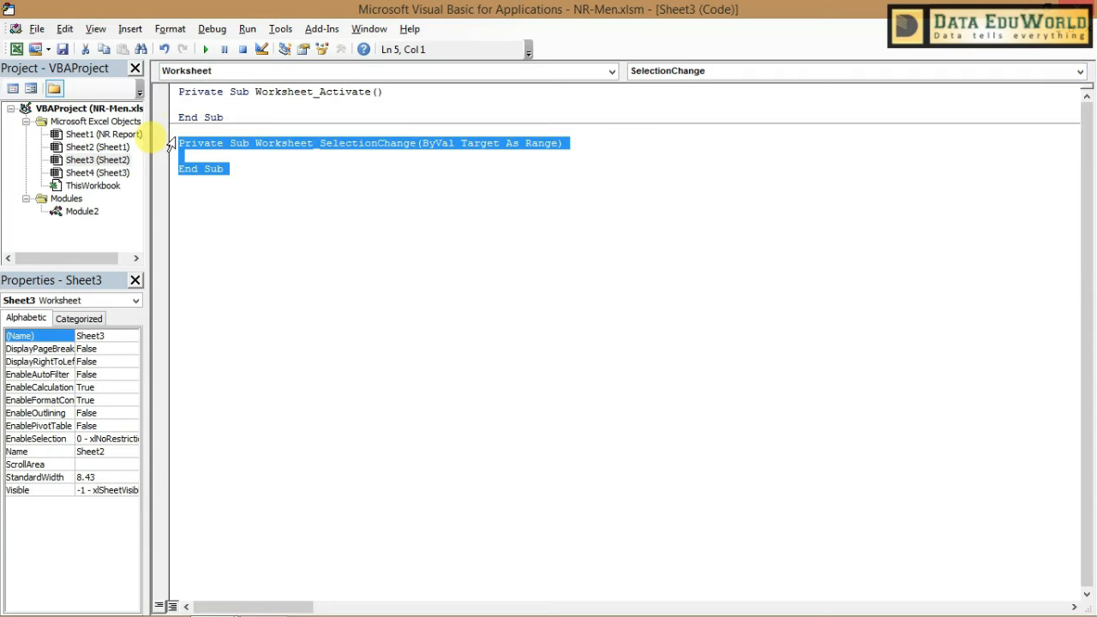
pyautogui.press('Delete')
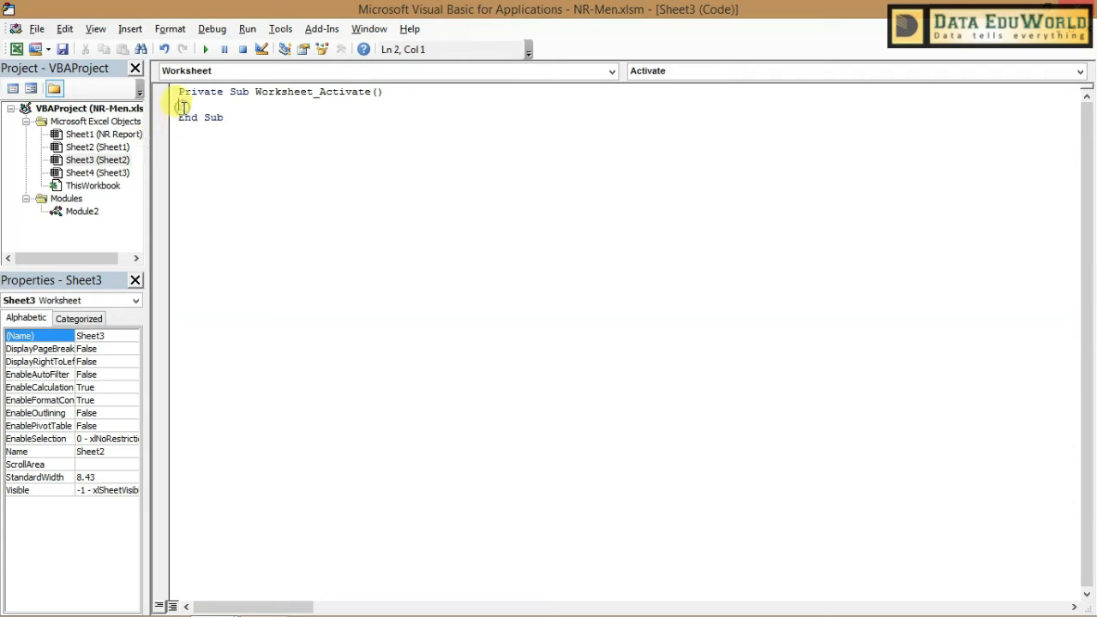
pyautogui.press('Return')
pyautogui.press('Return')
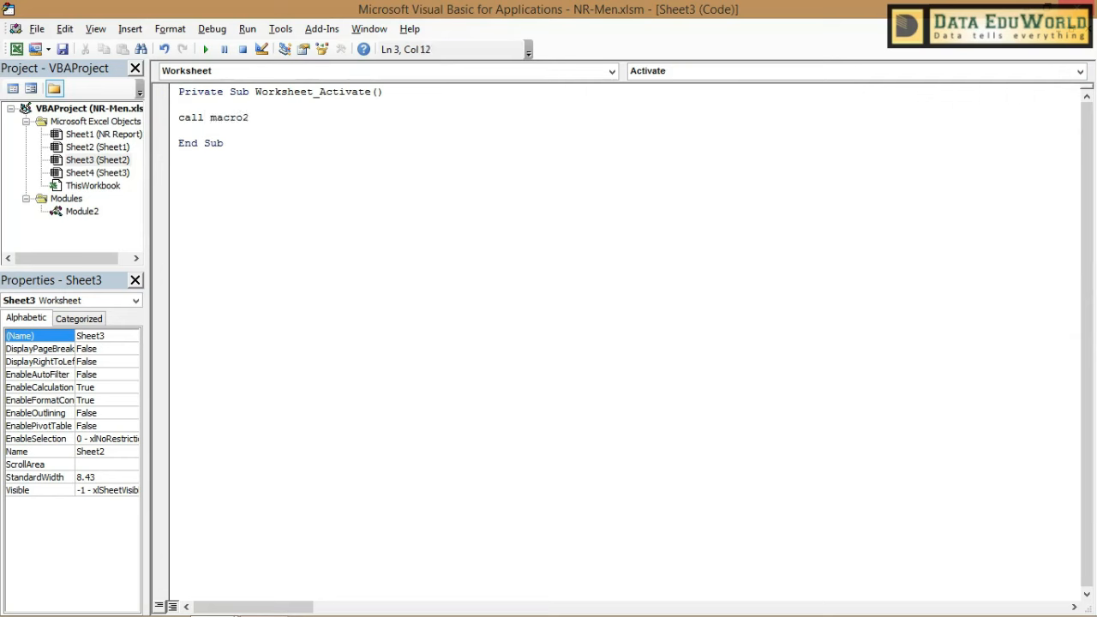
# Add a Worksheet_Activate event procedure to Sheet3's code module and delete the empty SelectionChange procedure.
pyautogui.doubleClick(120, 173)
pyautogui.click(292, 72)
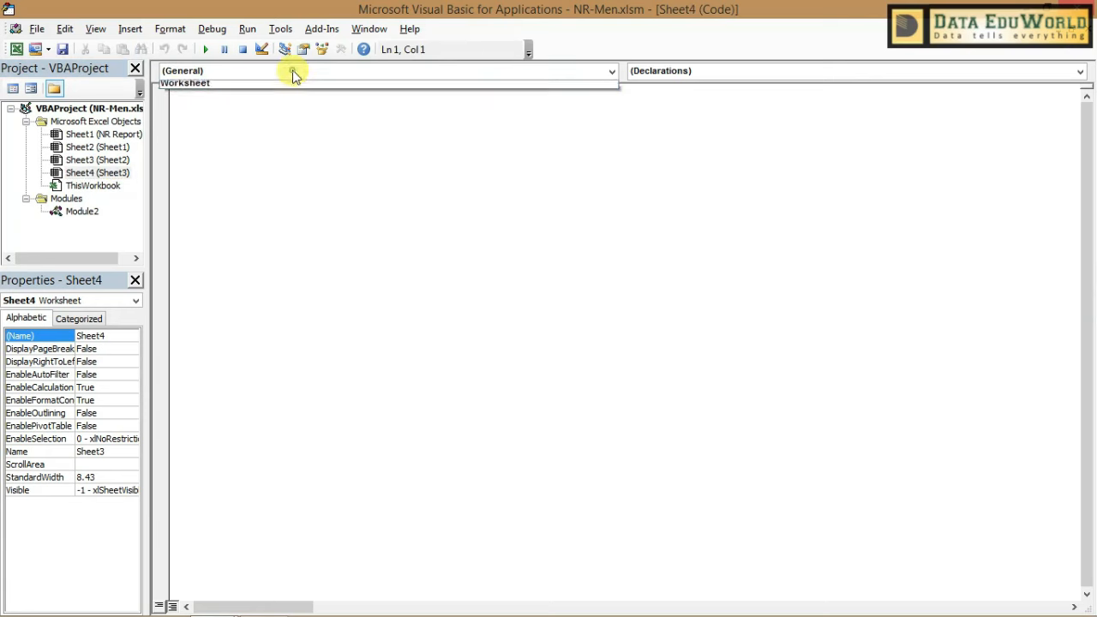
pyautogui.click(297, 90)
pyautogui.click(677, 71)
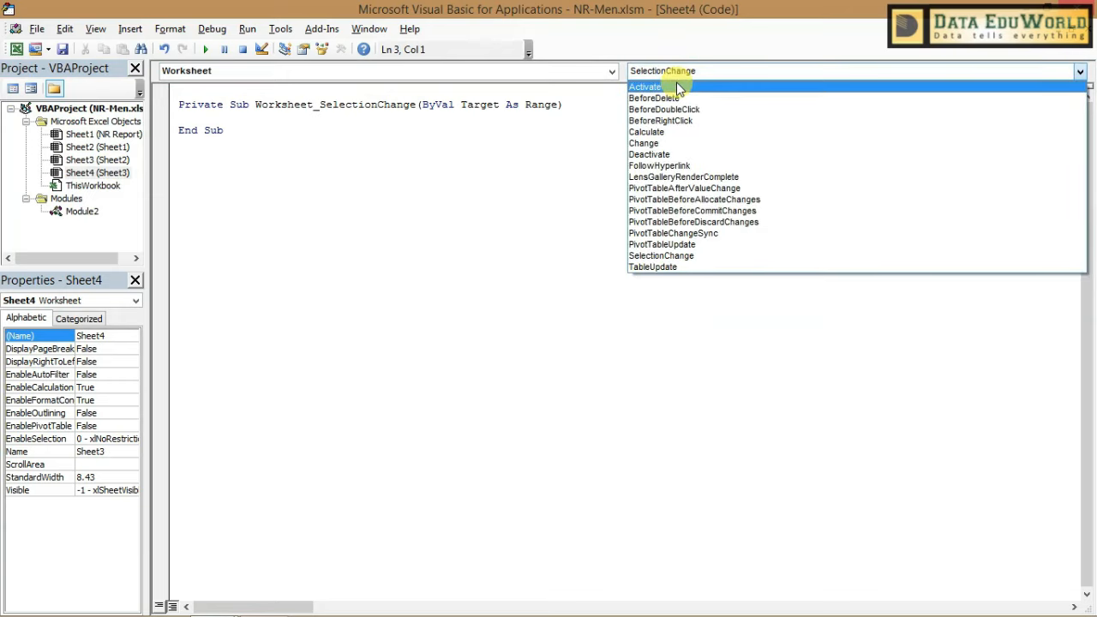
pyautogui.click(676, 86)
pyautogui.moveTo(249, 181); pyautogui.dragTo(174, 155)
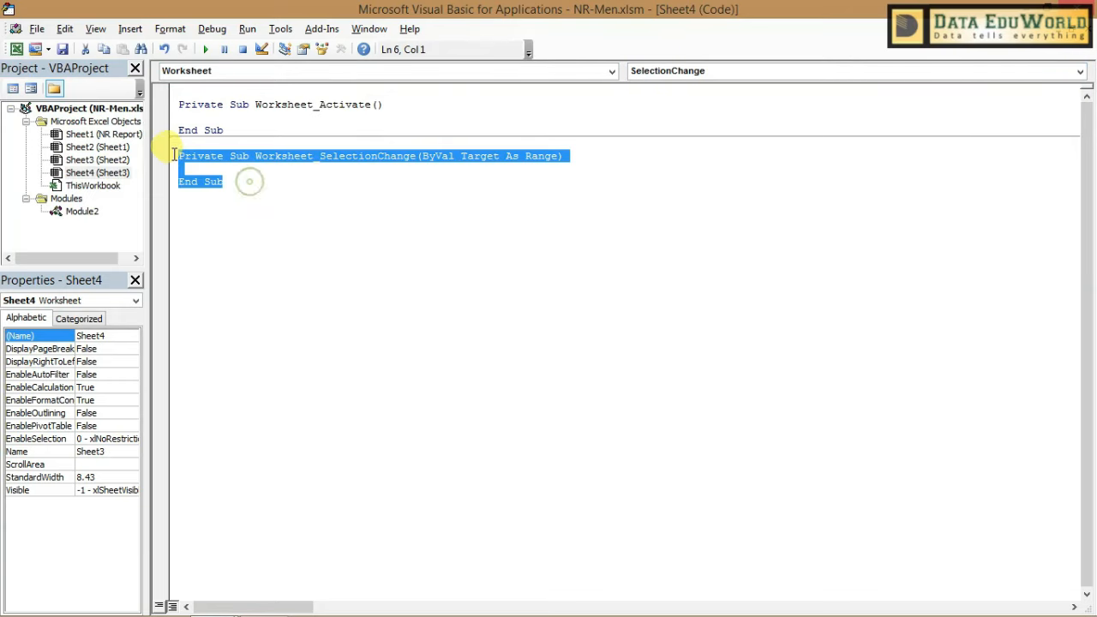
pyautogui.press('Delete')
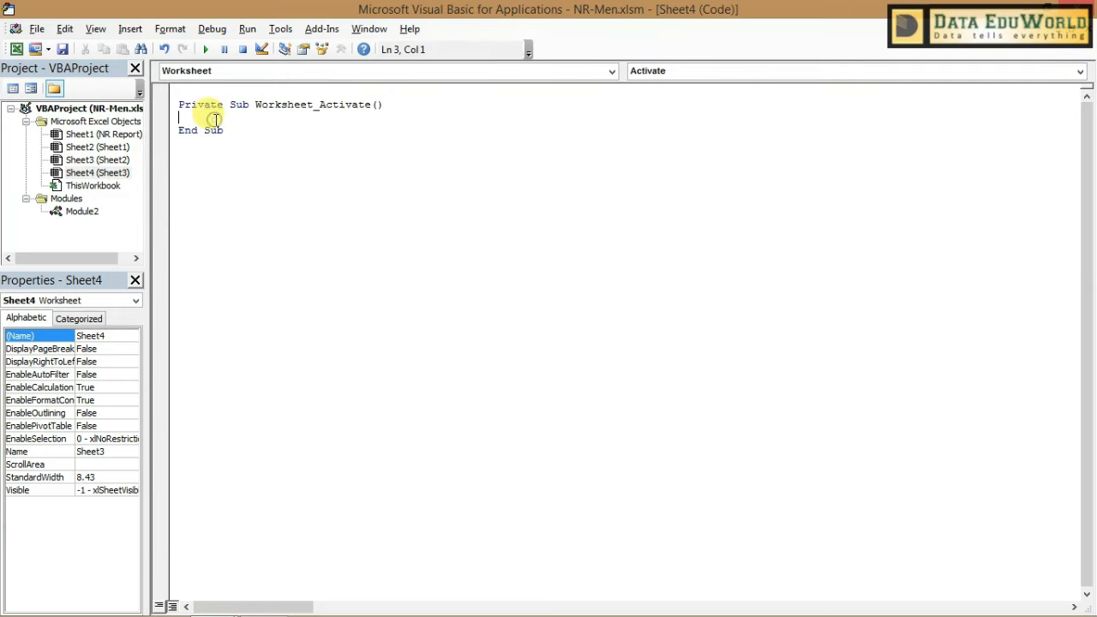
# Enter Call Macro3 inside Sheet3's Worksheet_Activate procedure, with the macro name spelled correctly and blank lines around it.
pyautogui.press('Return')
pyautogui.press('Return')
pyautogui.press('Up')
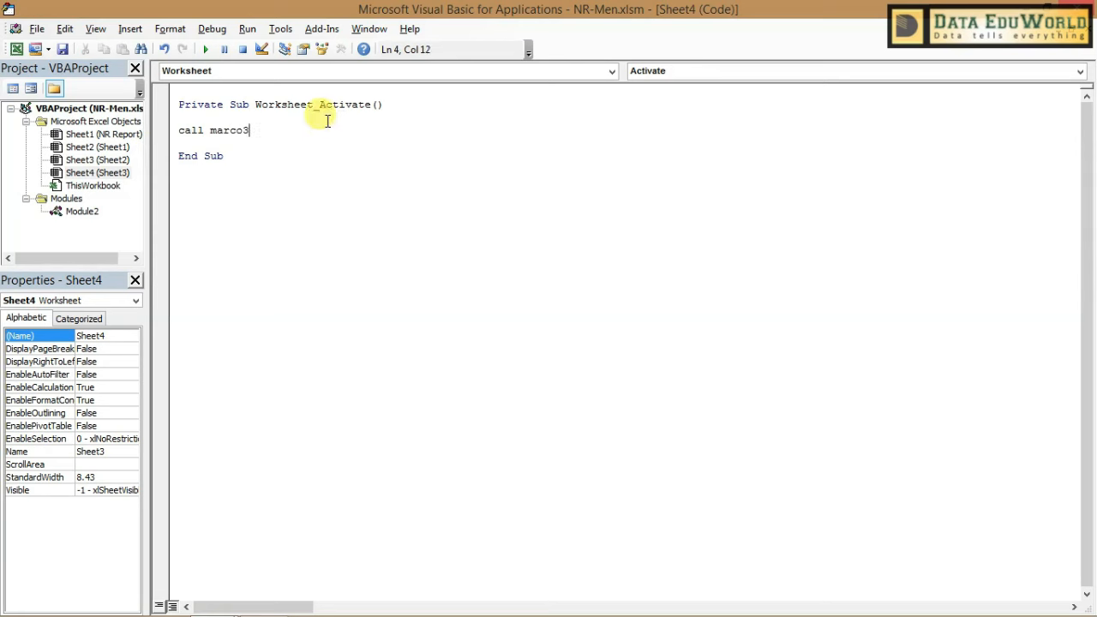
pyautogui.click(352, 166)
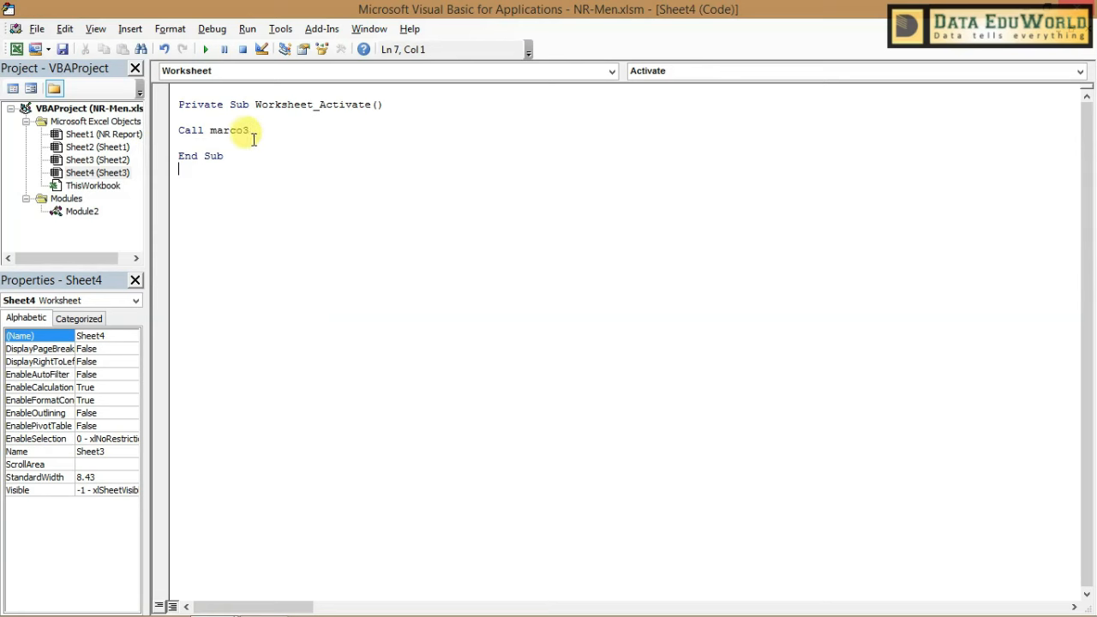
pyautogui.press('BackSpace')
pyautogui.press('BackSpace')
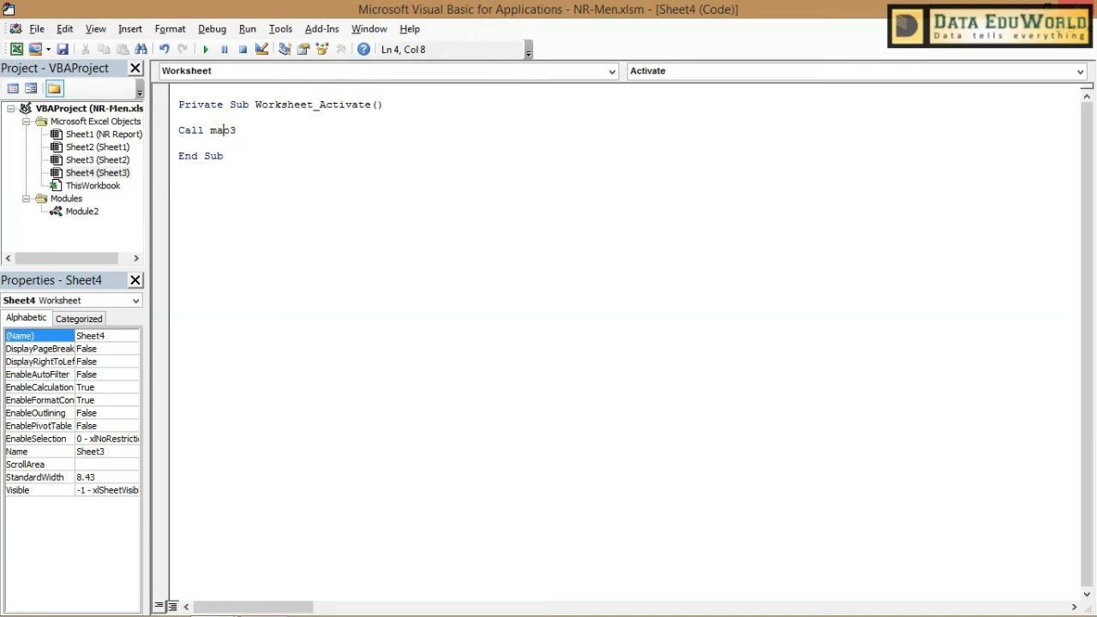
pyautogui.click(305, 178)
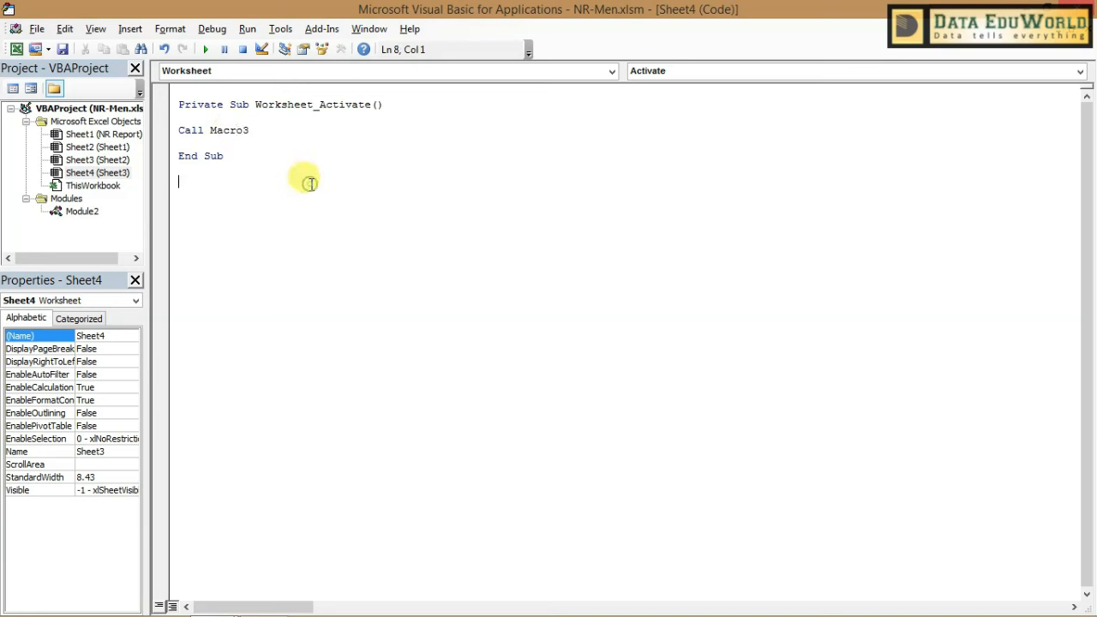
# Leave the Visual Basic editor and view the filtered table on Sheet1 in Excel.
pyautogui.click(1088, 42)
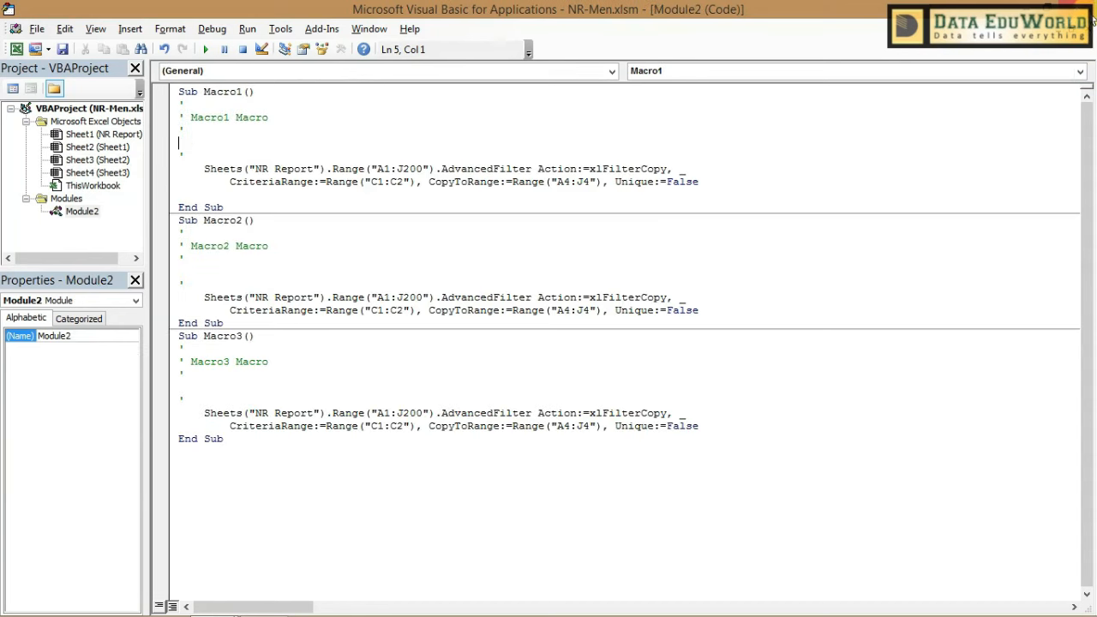
pyautogui.click(1087, 10)
pyautogui.click(176, 587)
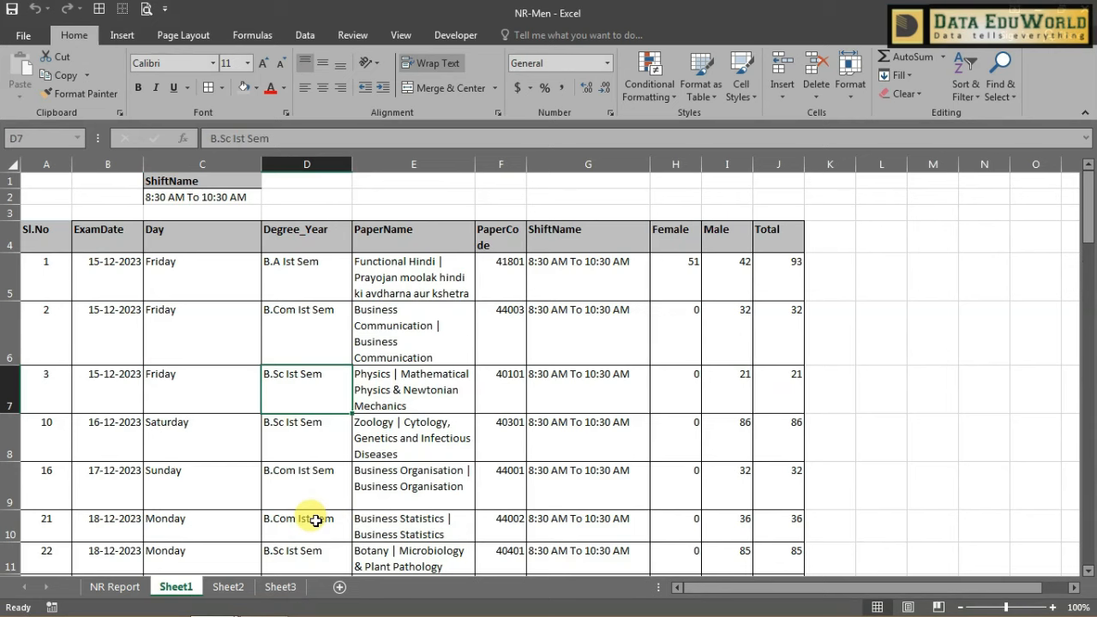
# Return to the Visual Basic editor, review the Worksheet_Activate code of Sheet1, Sheet2 and Sheet3, and select Module2.
pyautogui.hotkey('alt', 'F11')
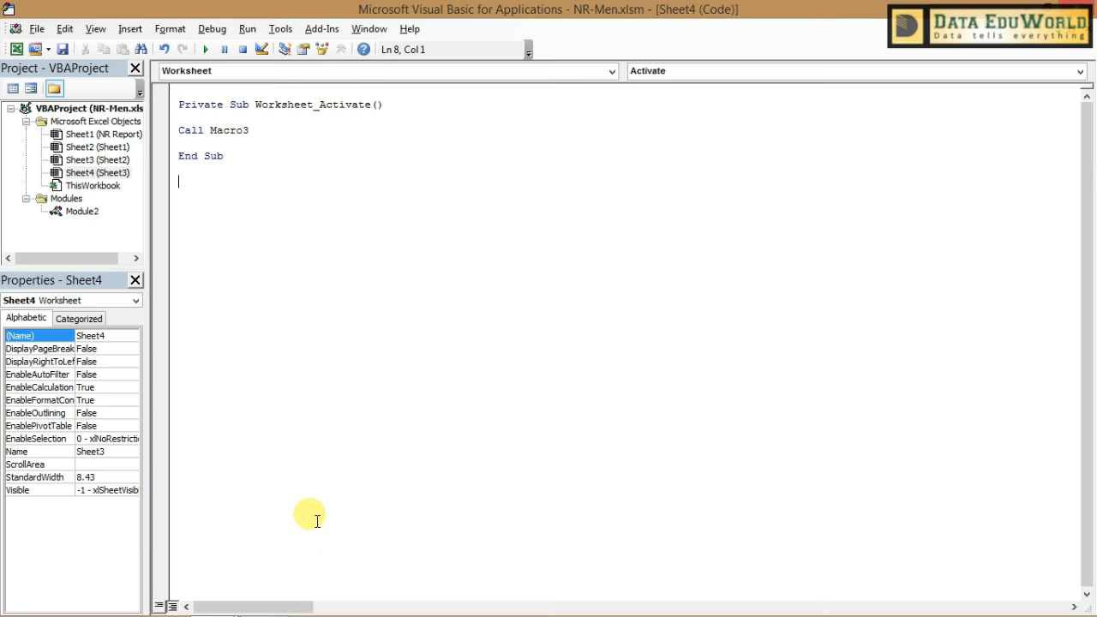
pyautogui.doubleClick(104, 148)
pyautogui.doubleClick(108, 161)
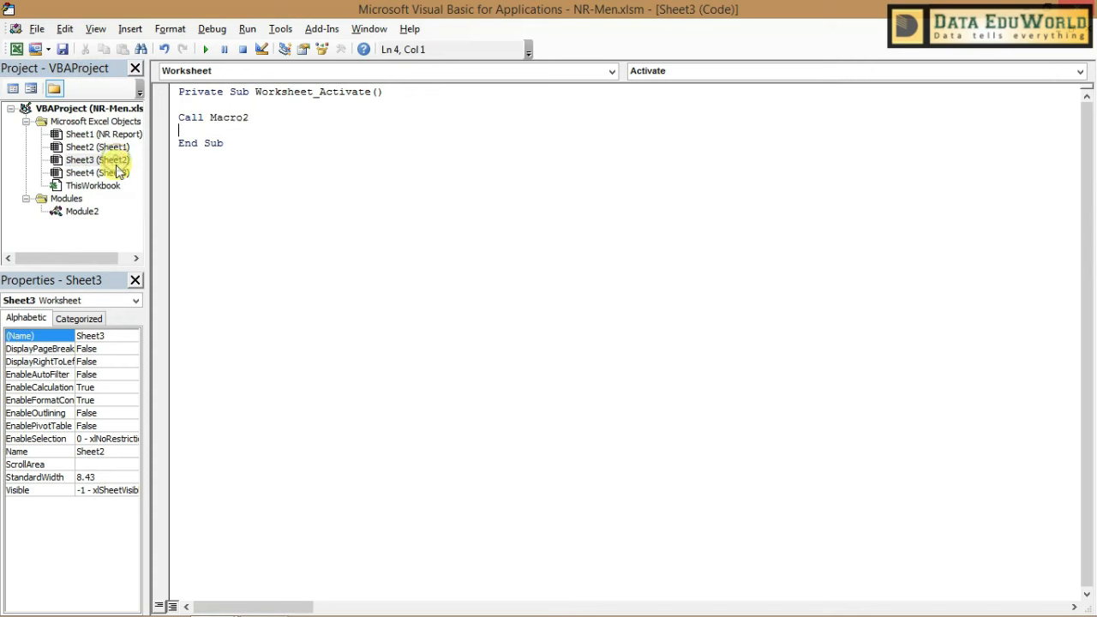
pyautogui.doubleClick(114, 172)
pyautogui.click(86, 211)
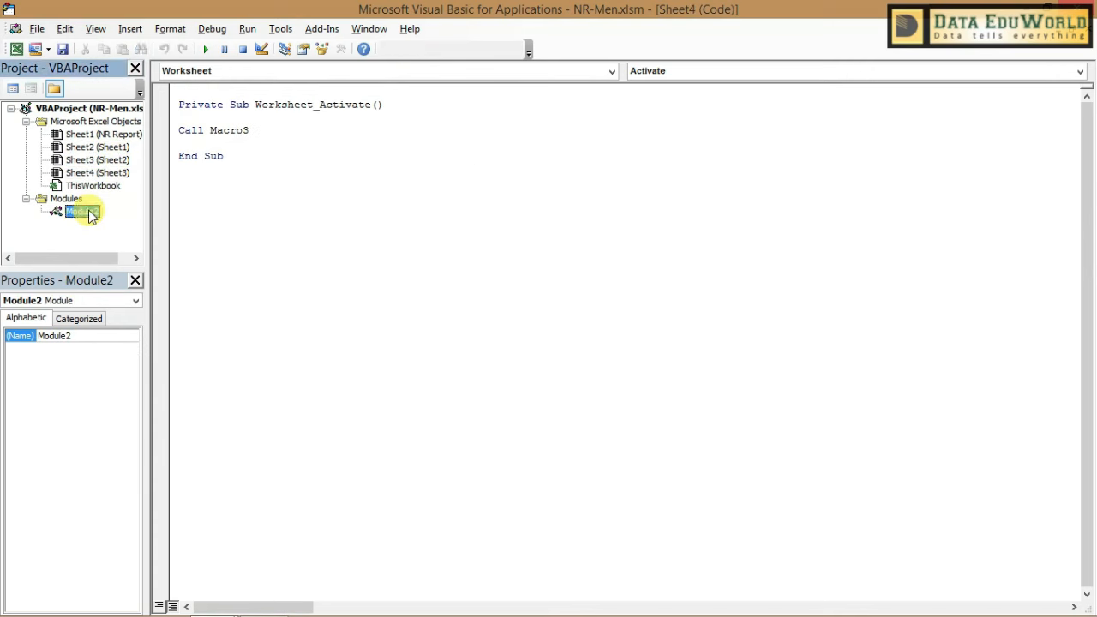
# Review the three macros in Module2 and Sheet1's Worksheet_Activate code, and return to the Excel workbook.
pyautogui.doubleClick(88, 213)
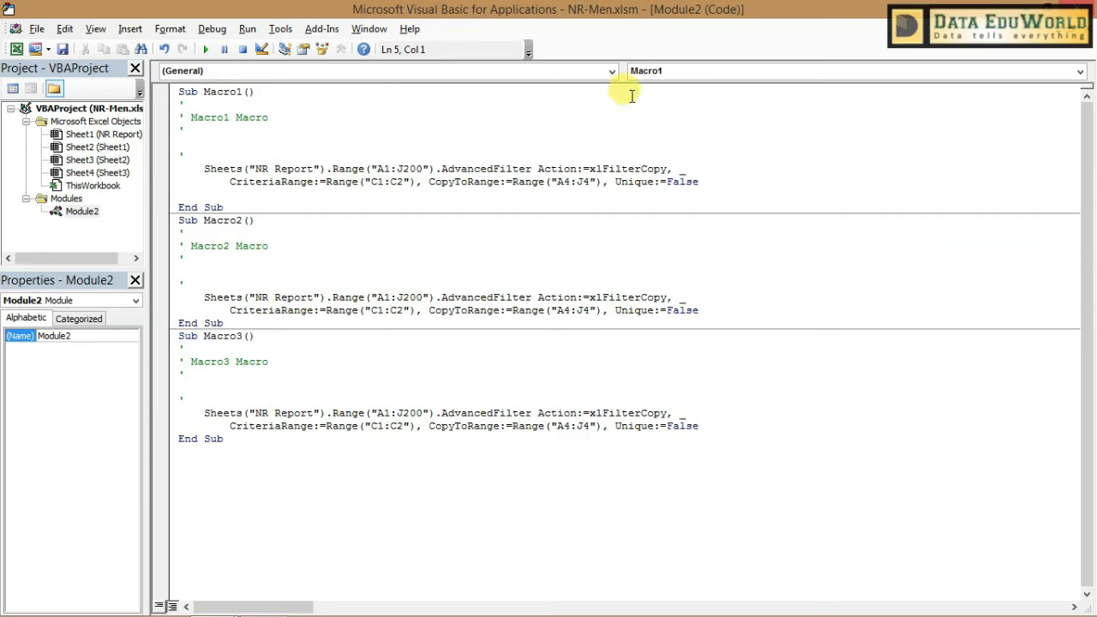
pyautogui.doubleClick(104, 149)
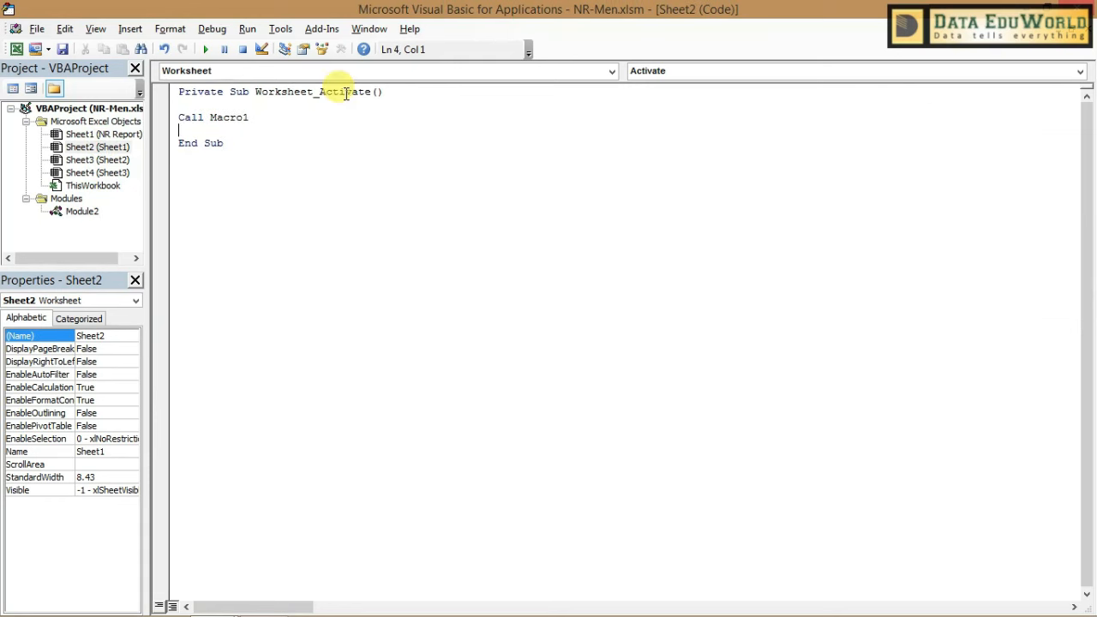
pyautogui.hotkey('alt', 'F11')
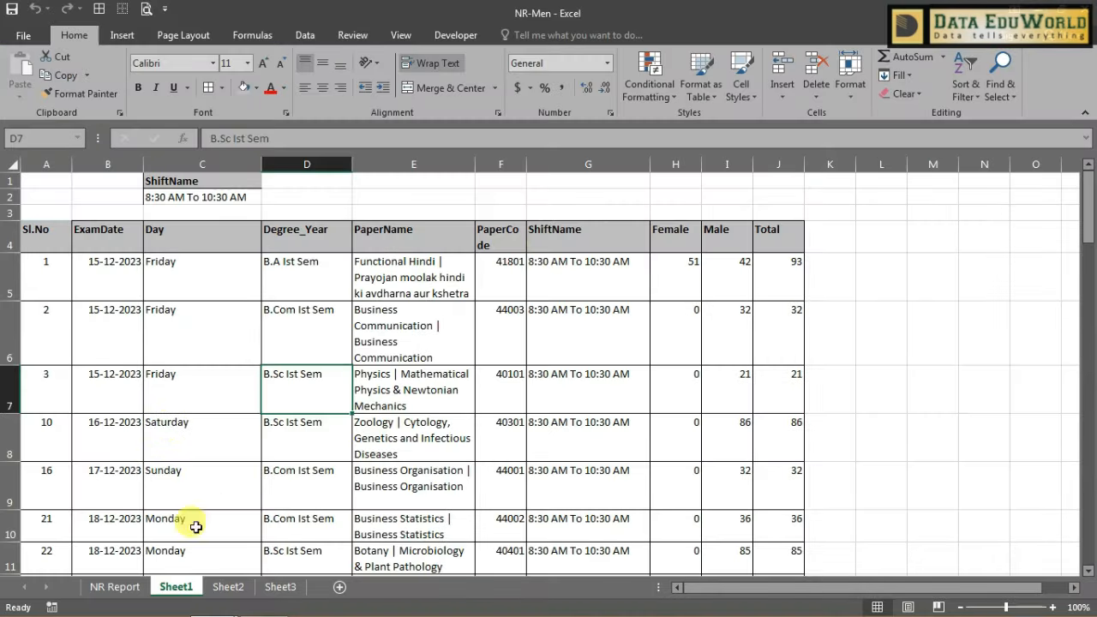
# Look through the filtered tables on Sheet1, Sheet2 and Sheet3, and view the NR Report data from its first row.
pyautogui.click(228, 590)
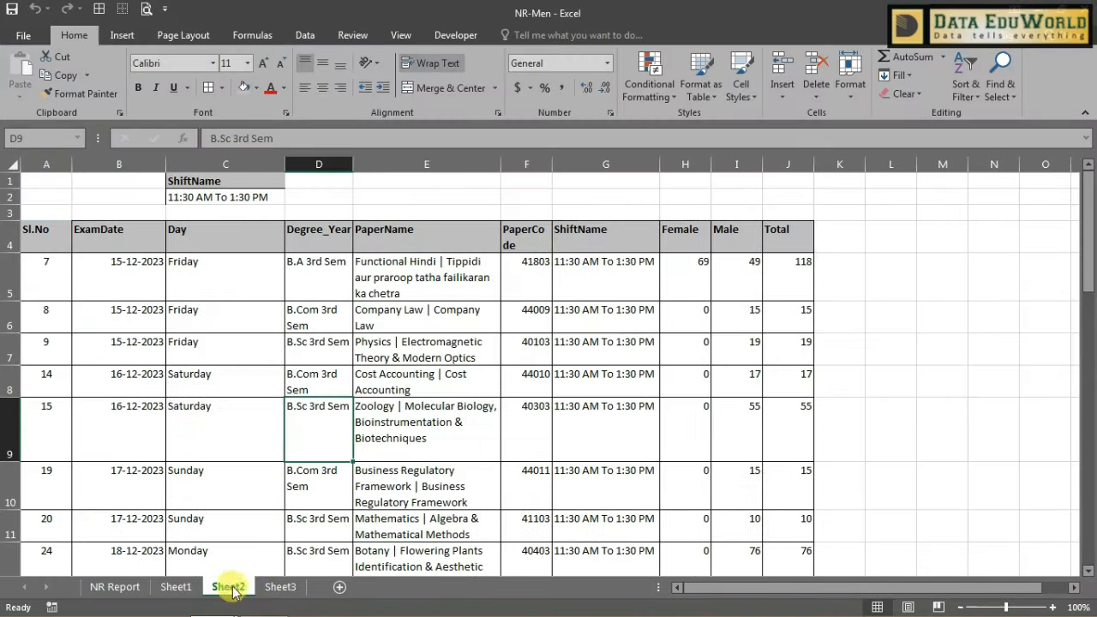
pyautogui.click(289, 589)
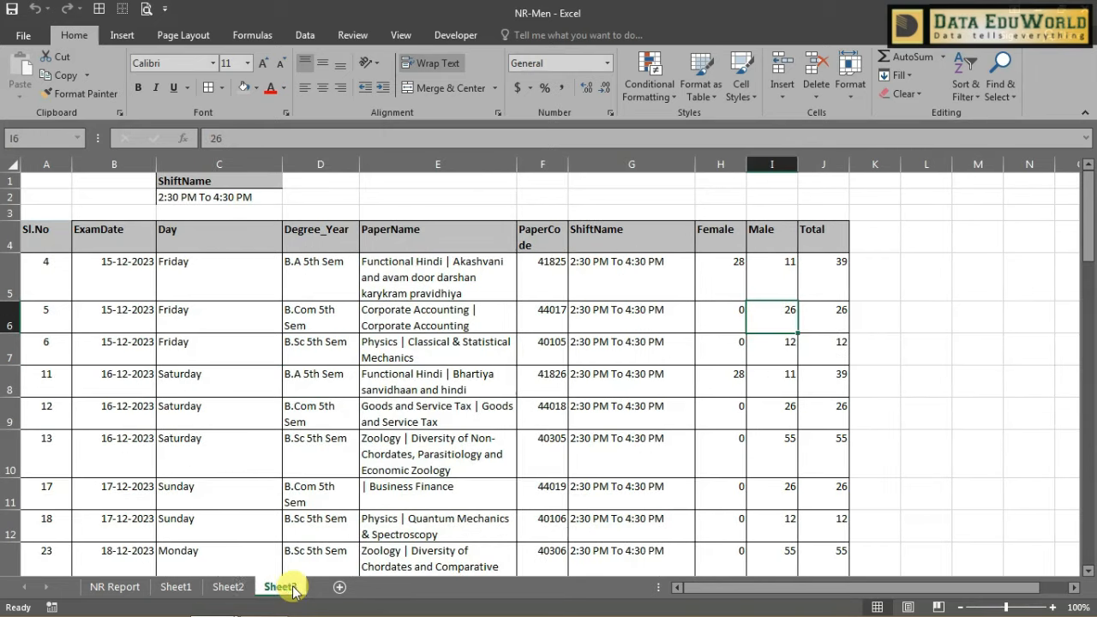
pyautogui.click(222, 588)
pyautogui.click(176, 589)
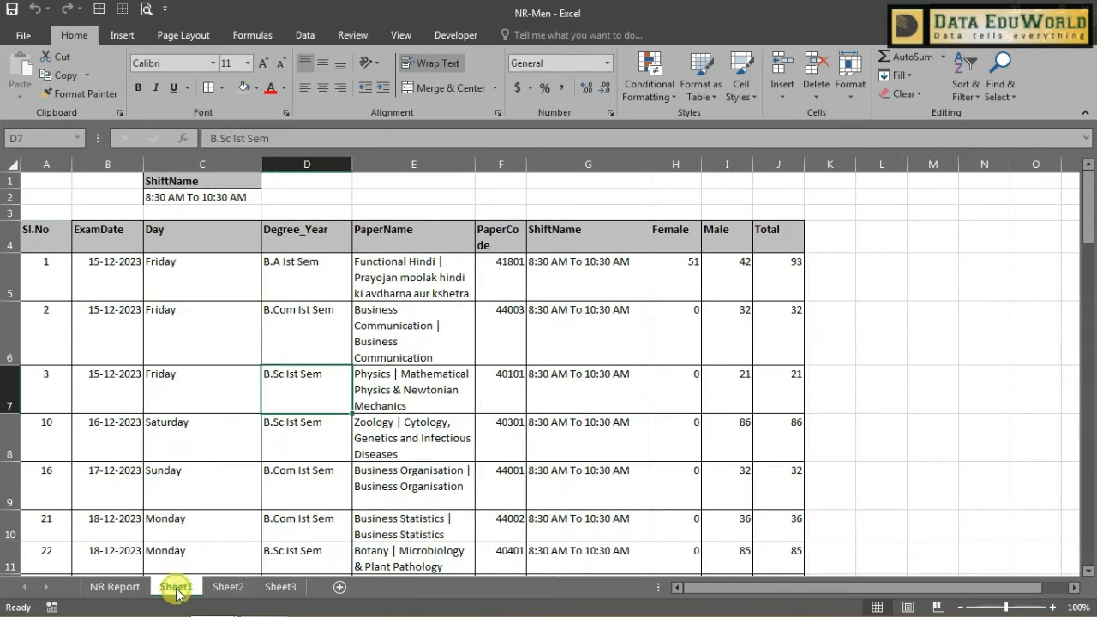
pyautogui.click(280, 590)
pyautogui.click(229, 589)
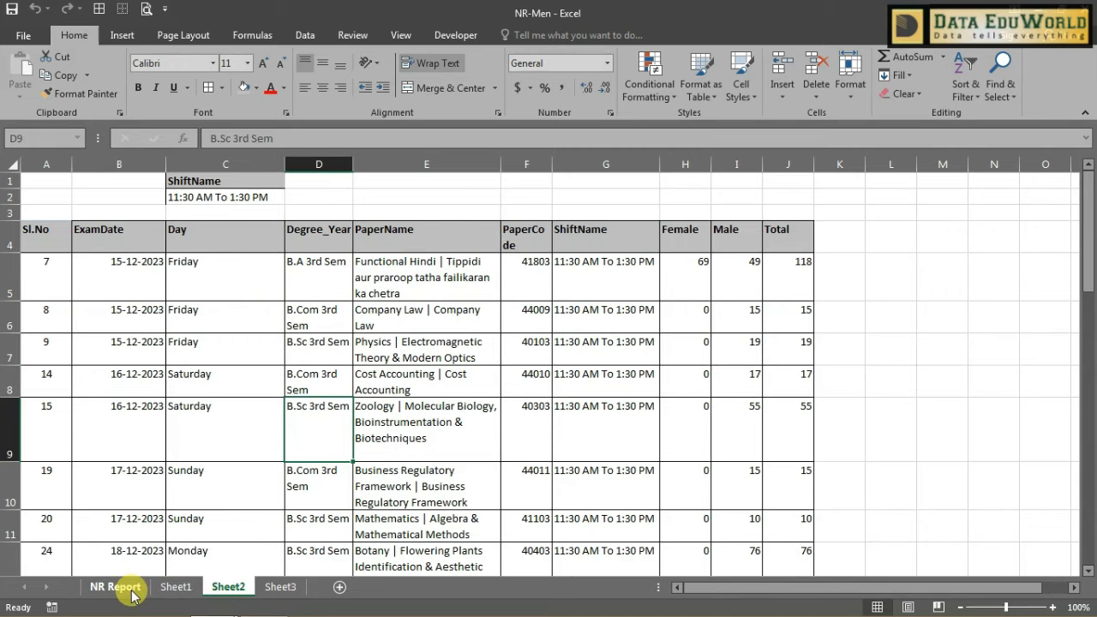
pyautogui.click(130, 591)
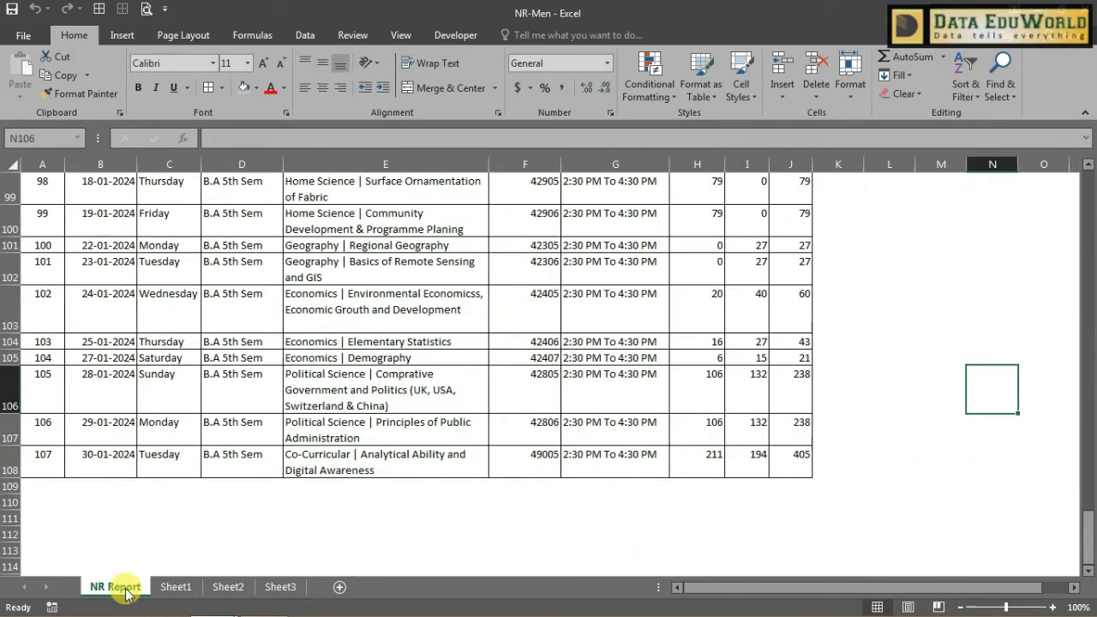
pyautogui.hotkey('ctrl', 'Home')
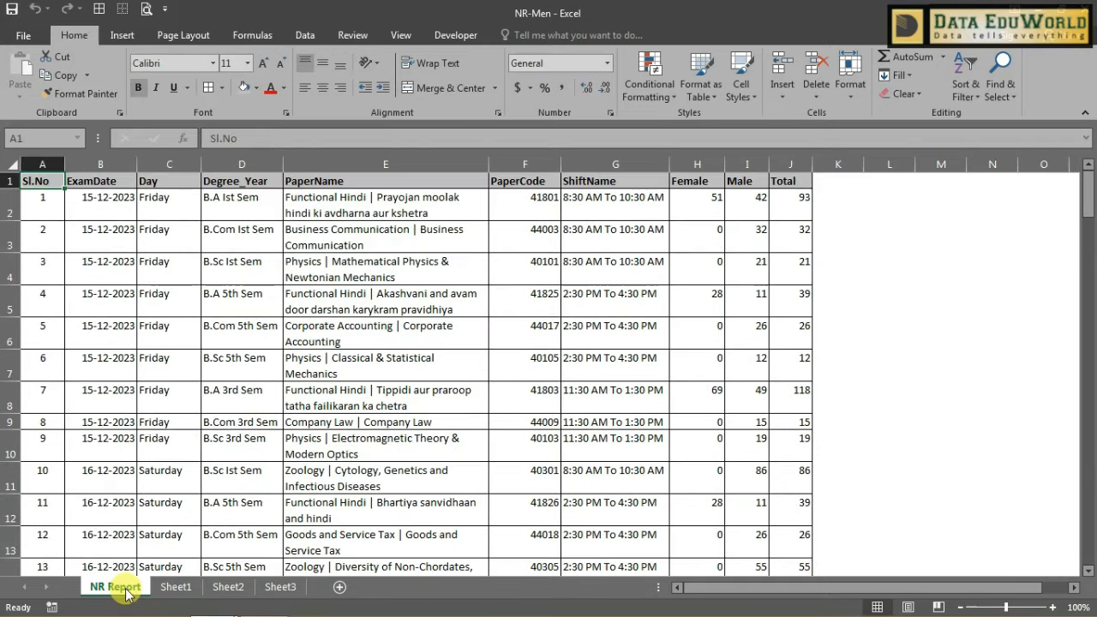
# Clear the filtered table A4:J43 on Sheet1 and reactivate the sheet from NR Report to test its macro.
pyautogui.click(175, 587)
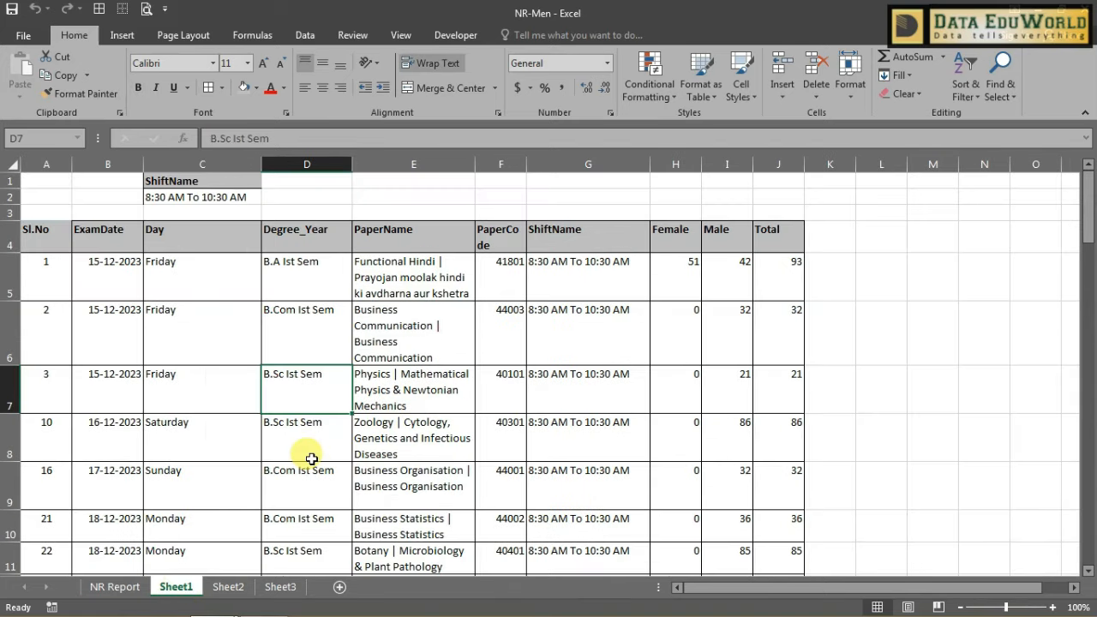
pyautogui.click(48, 229)
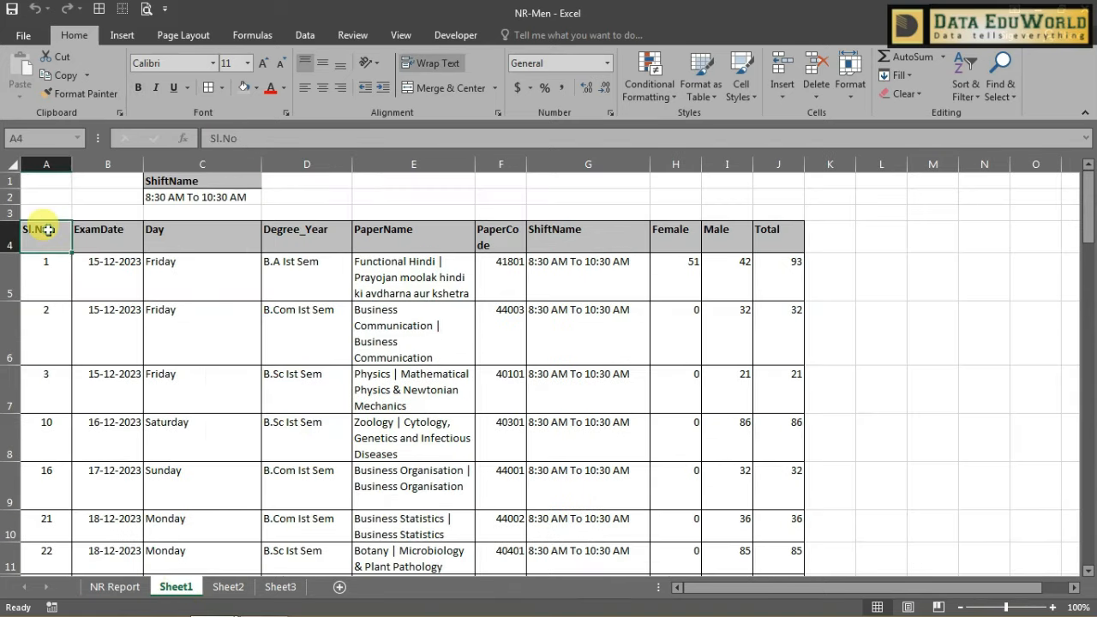
pyautogui.moveTo(49, 229); pyautogui.dragTo(762, 517)
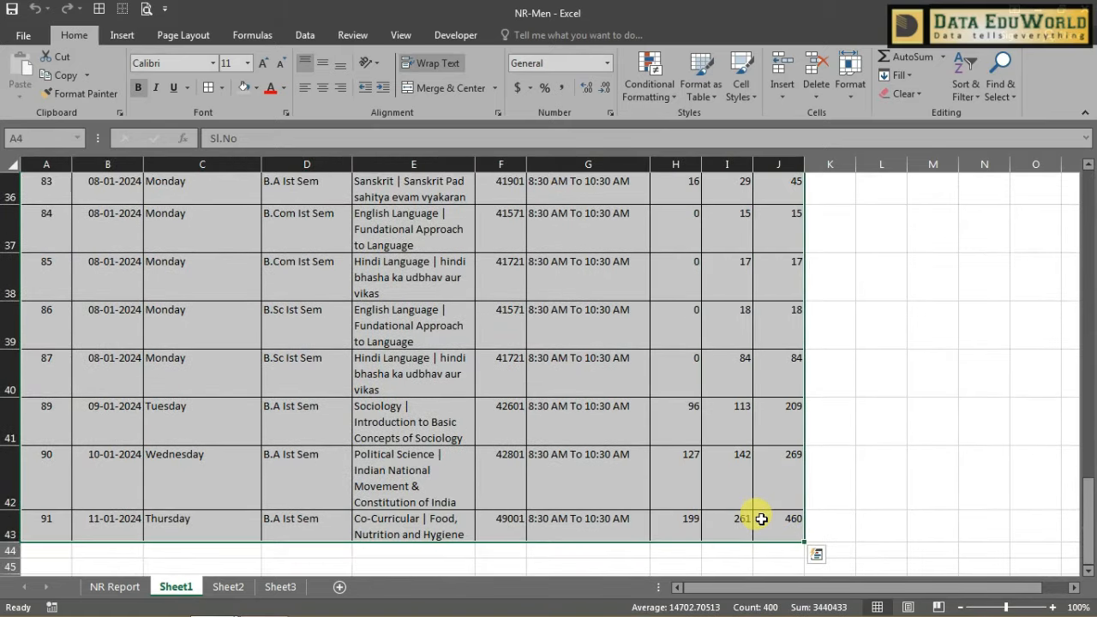
pyautogui.scroll(5, 760, 518)
pyautogui.press('Delete')
pyautogui.scroll(7, 760, 519)
pyautogui.click(933, 470)
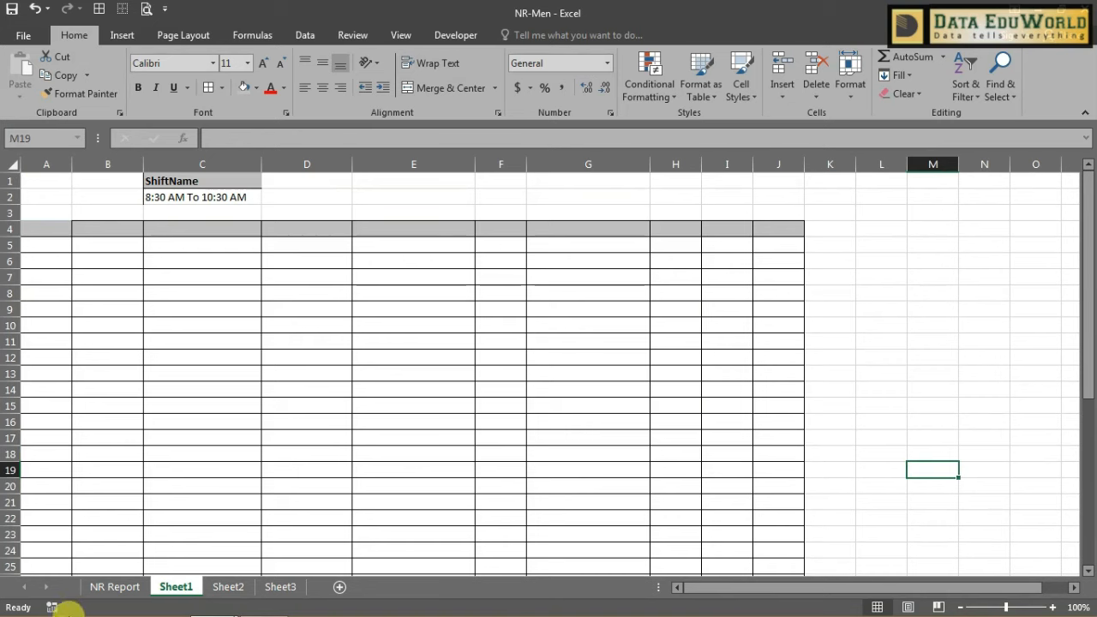
pyautogui.click(96, 588)
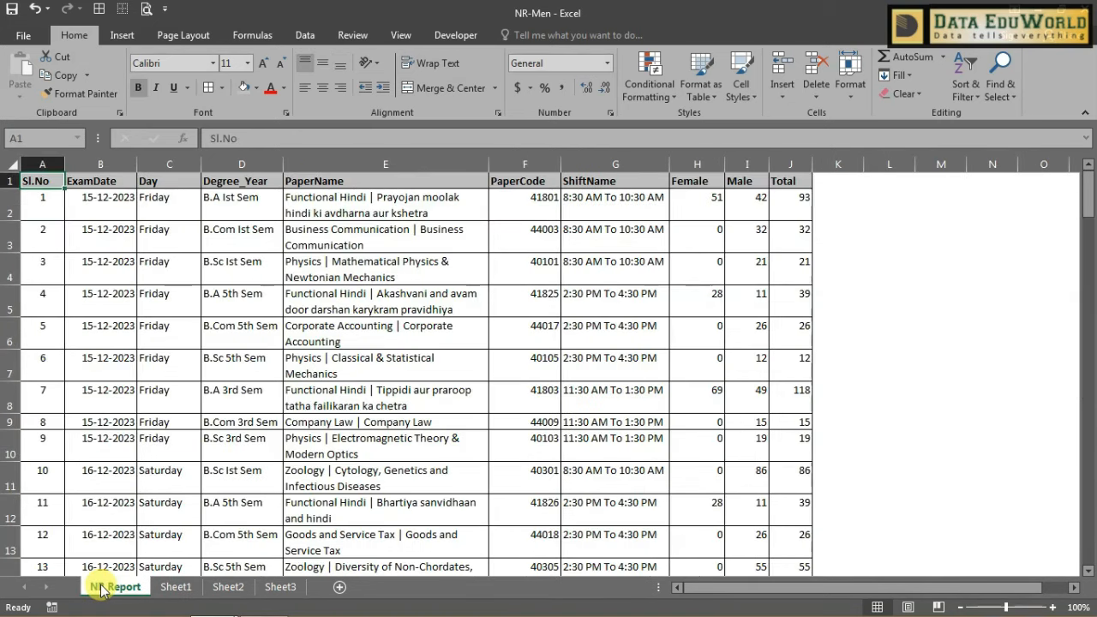
pyautogui.click(178, 587)
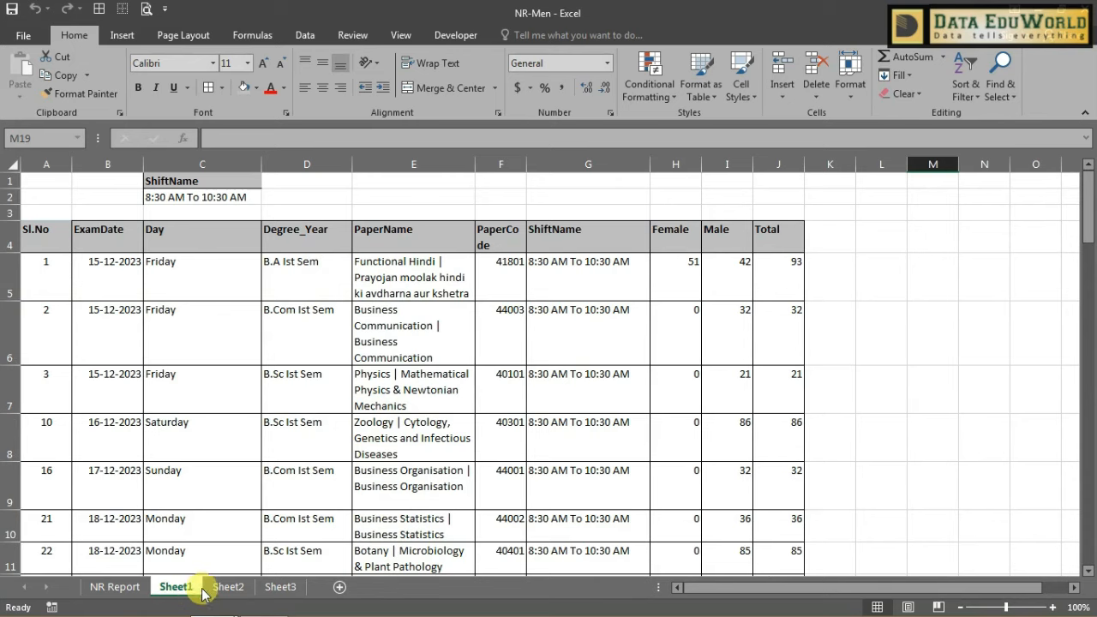
# Clear the filtered table below the criteria on Sheet2 and reactivate the sheet from NR Report to test its macro.
pyautogui.click(228, 587)
pyautogui.click(142, 350)
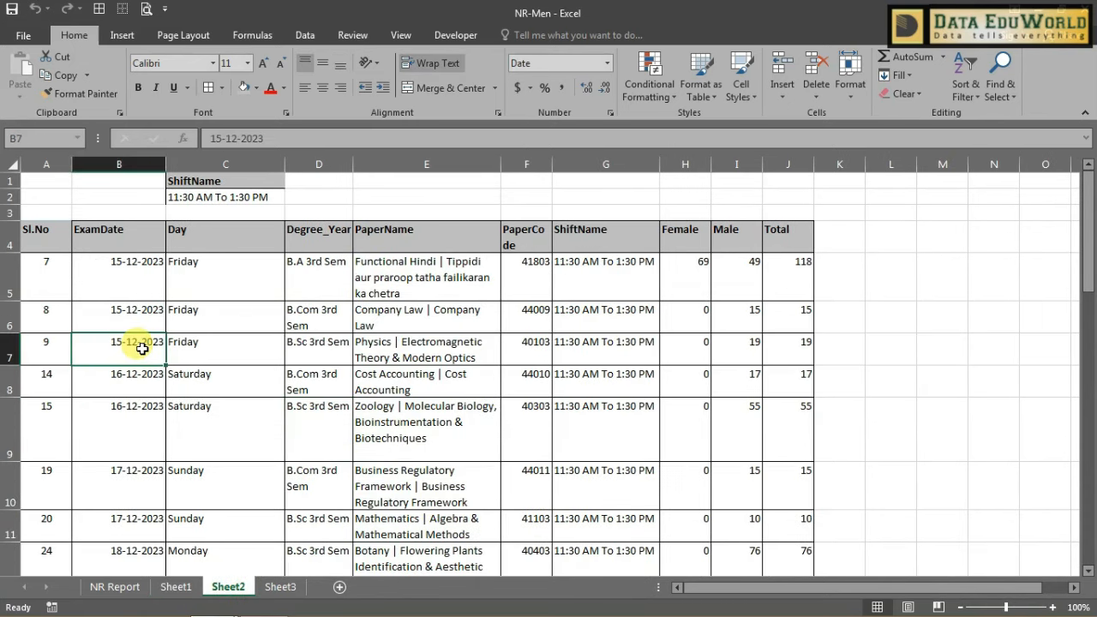
pyautogui.hotkey('ctrl', 'a')
pyautogui.press('Delete')
pyautogui.click(200, 372)
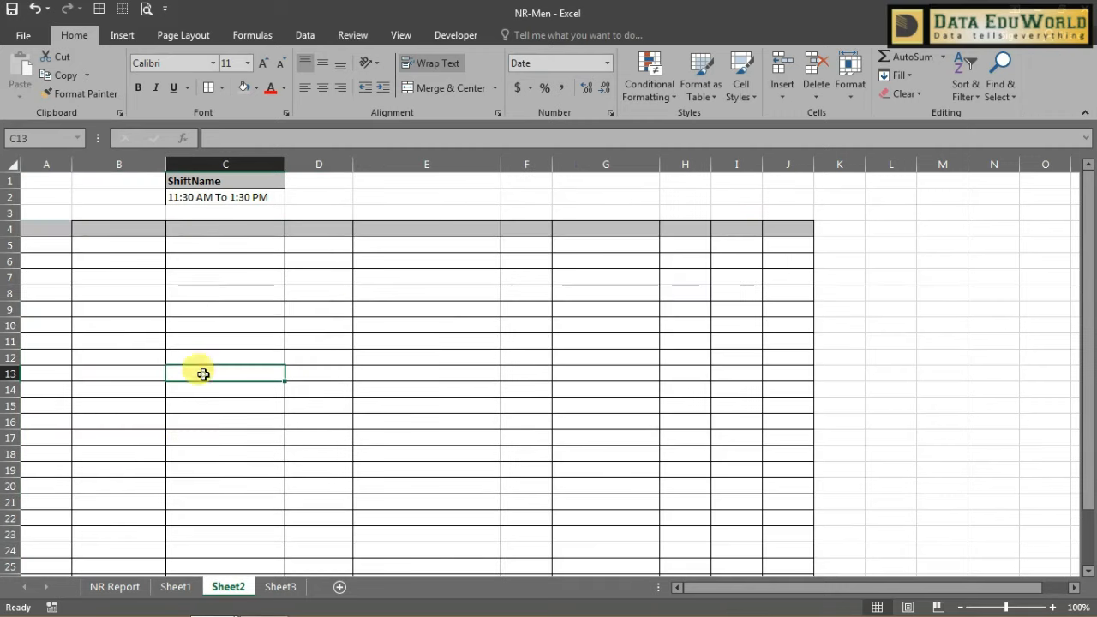
pyautogui.click(112, 588)
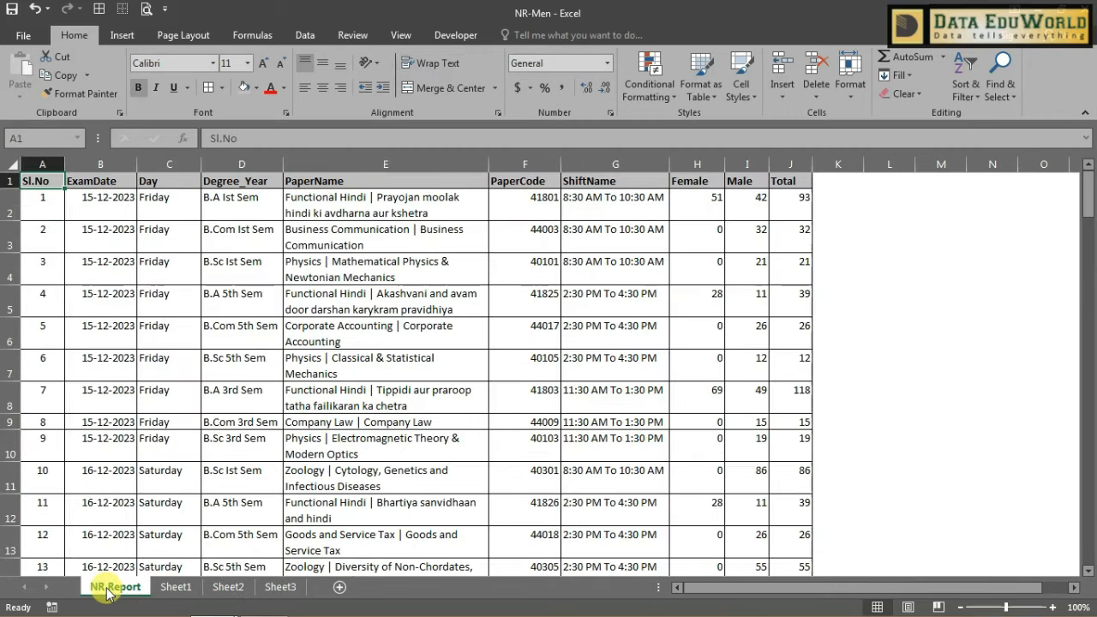
pyautogui.click(241, 594)
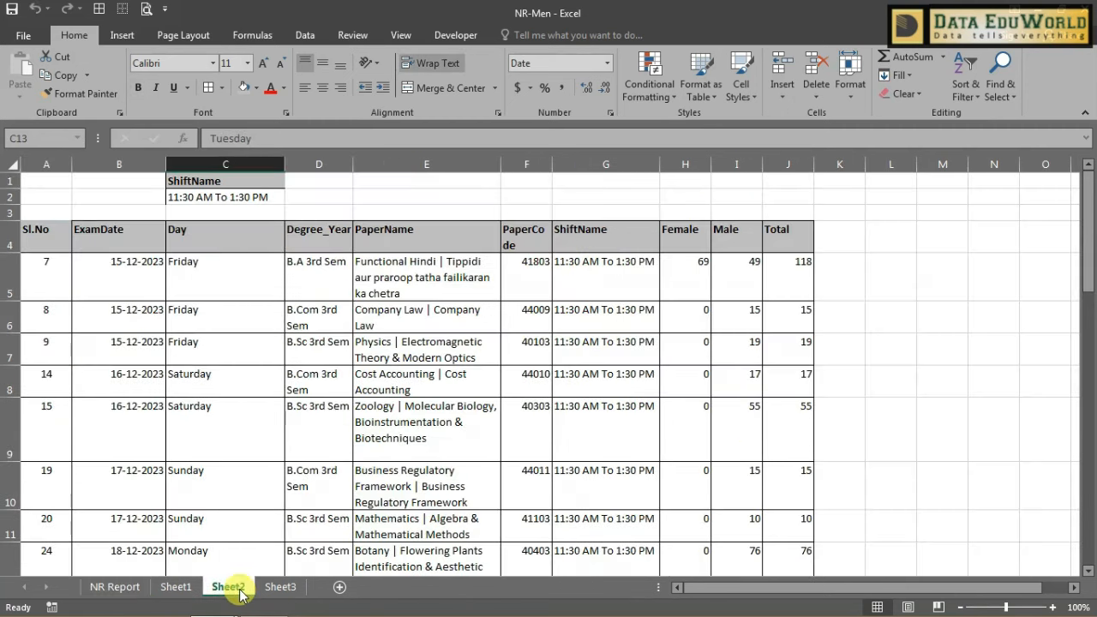
# Check Sheet2's ShiftName column from the last record upward against the shift criterion in C2.
pyautogui.scroll(-4, 403, 590)
pyautogui.scroll(-4, 402, 589)
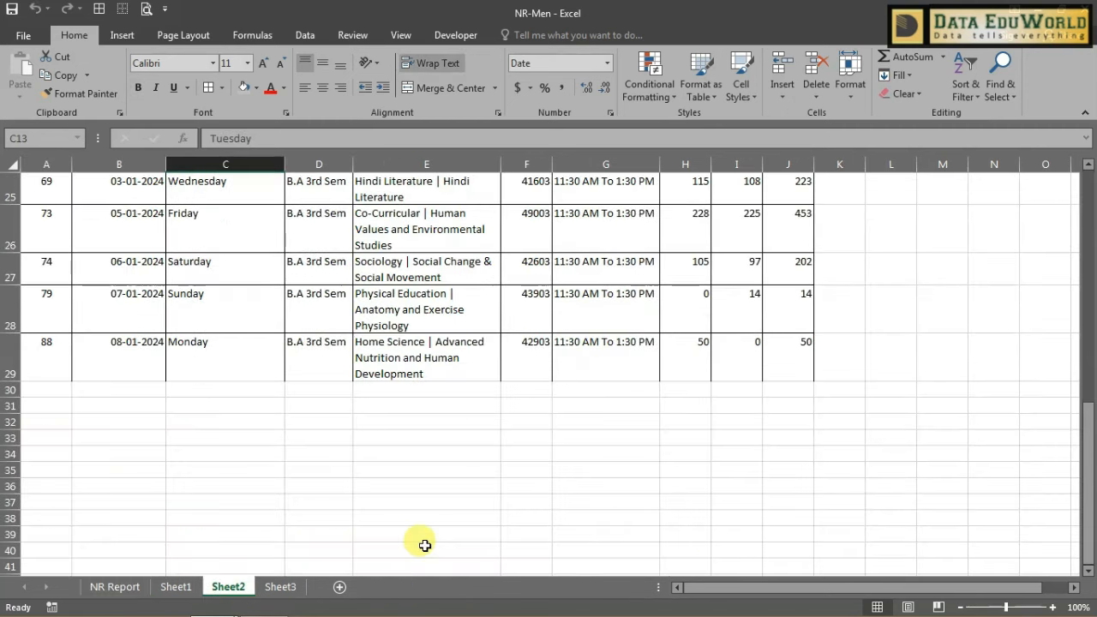
pyautogui.moveTo(605, 344); pyautogui.dragTo(472, 299)
pyautogui.scroll(4, 474, 330)
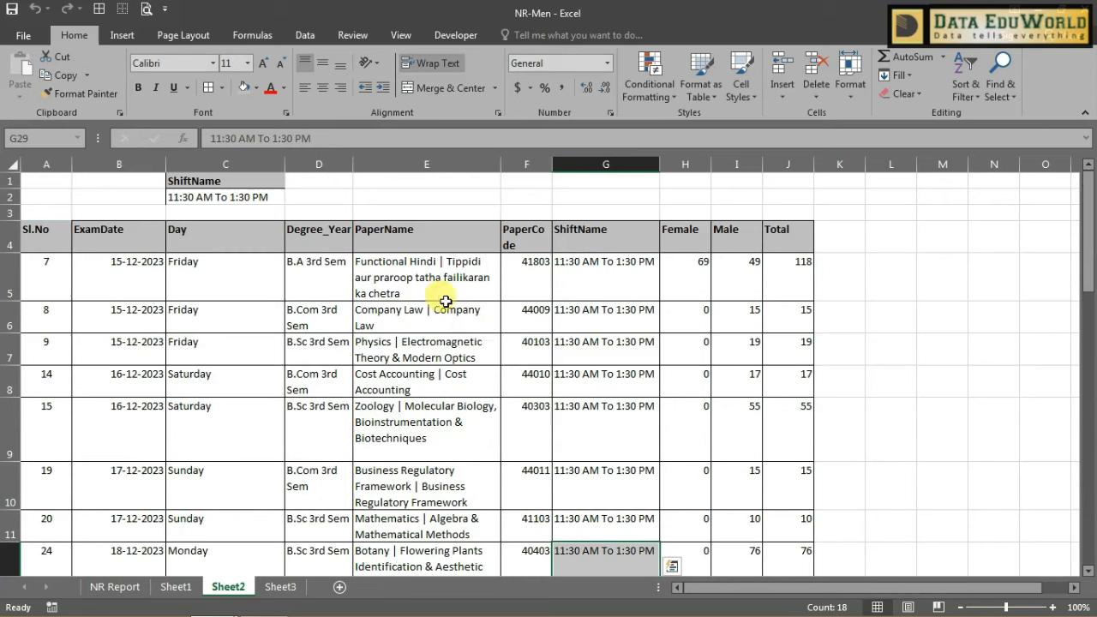
pyautogui.click(256, 200)
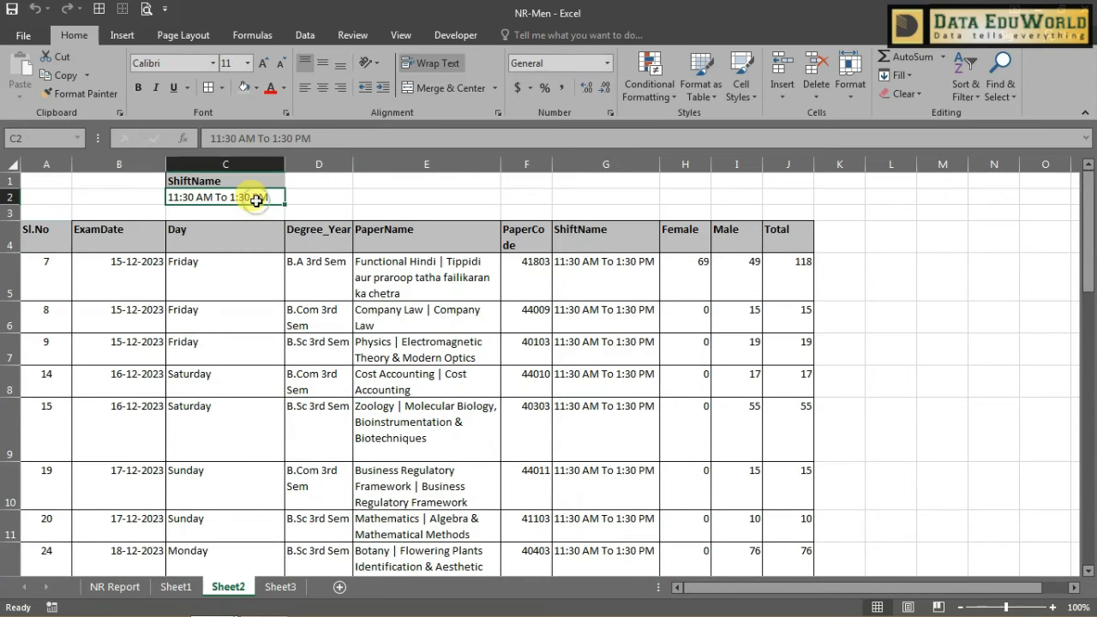
# Clear the filtered table below the criteria on Sheet3 and reactivate the sheet from NR Report to test its macro.
pyautogui.click(283, 588)
pyautogui.click(359, 457)
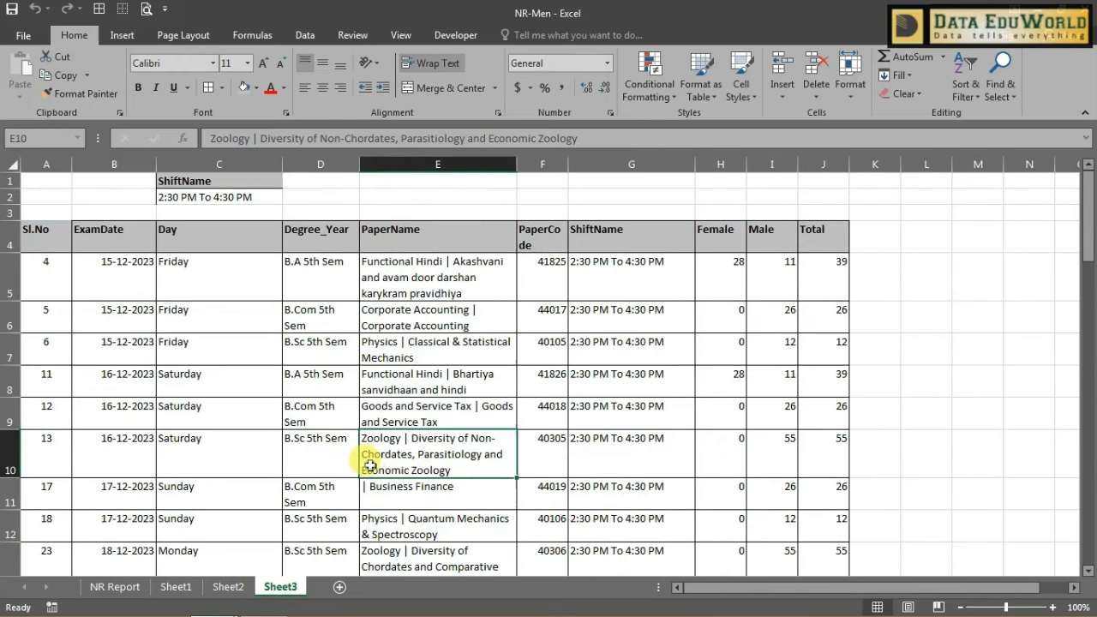
pyautogui.hotkey('ctrl', 'a')
pyautogui.press('Delete')
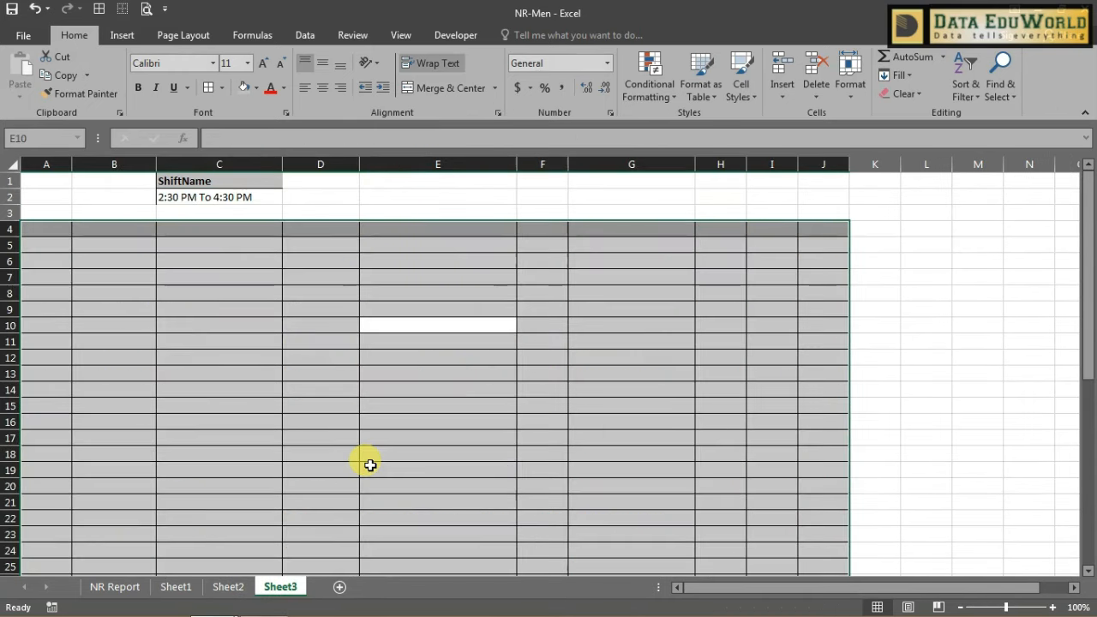
pyautogui.click(369, 465)
pyautogui.click(140, 589)
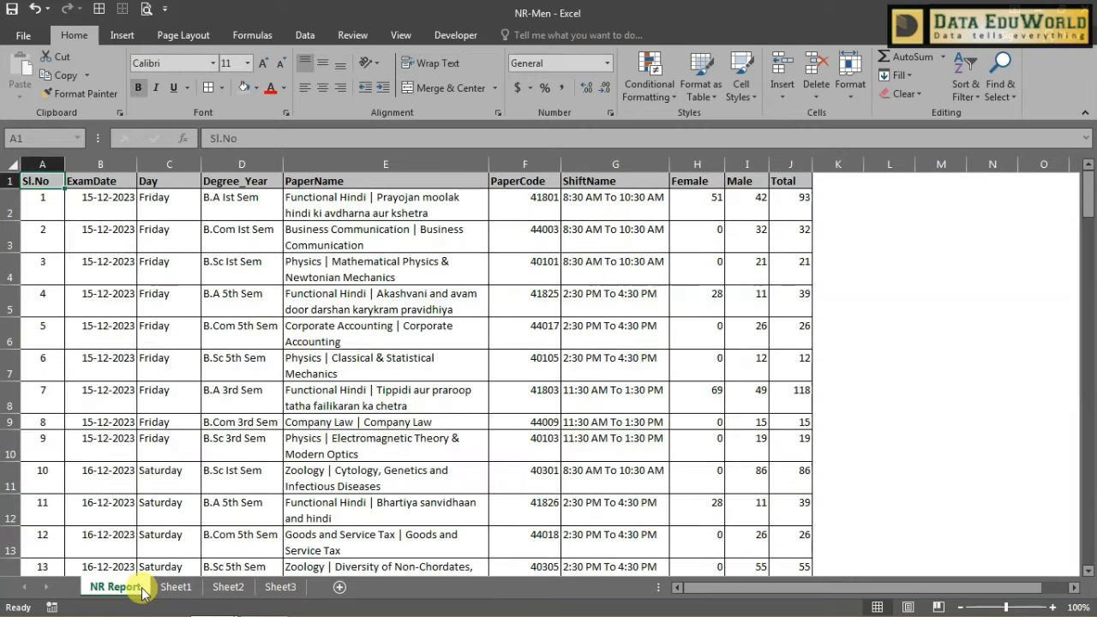
pyautogui.click(284, 590)
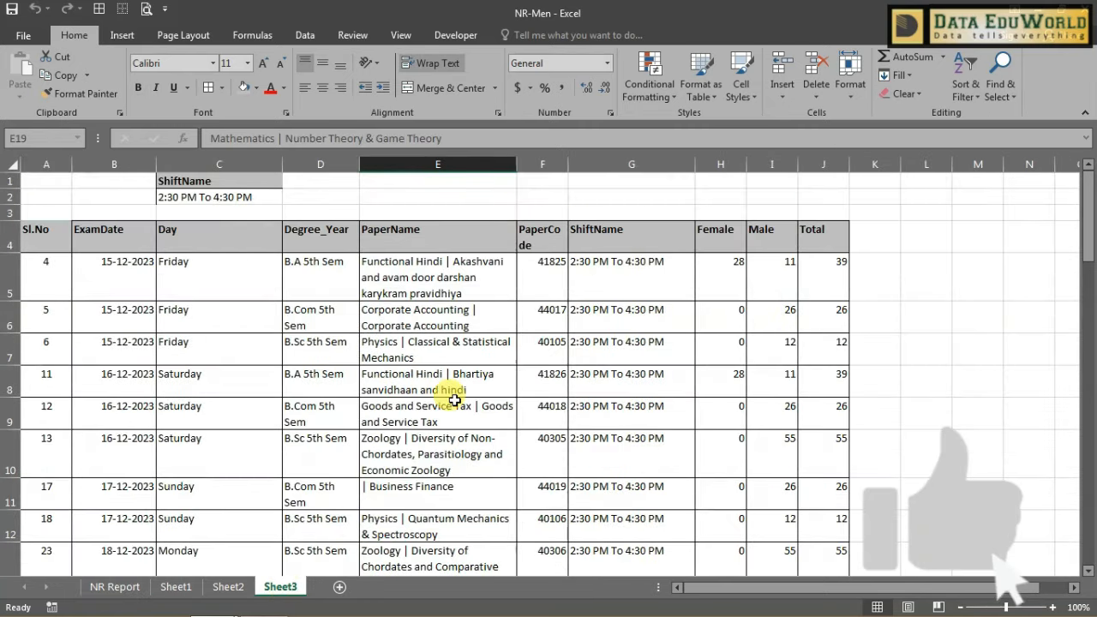
# Check Sheet3's table down to its last record, and view the tables on Sheet2 and Sheet1.
pyautogui.scroll(-13, 455, 399)
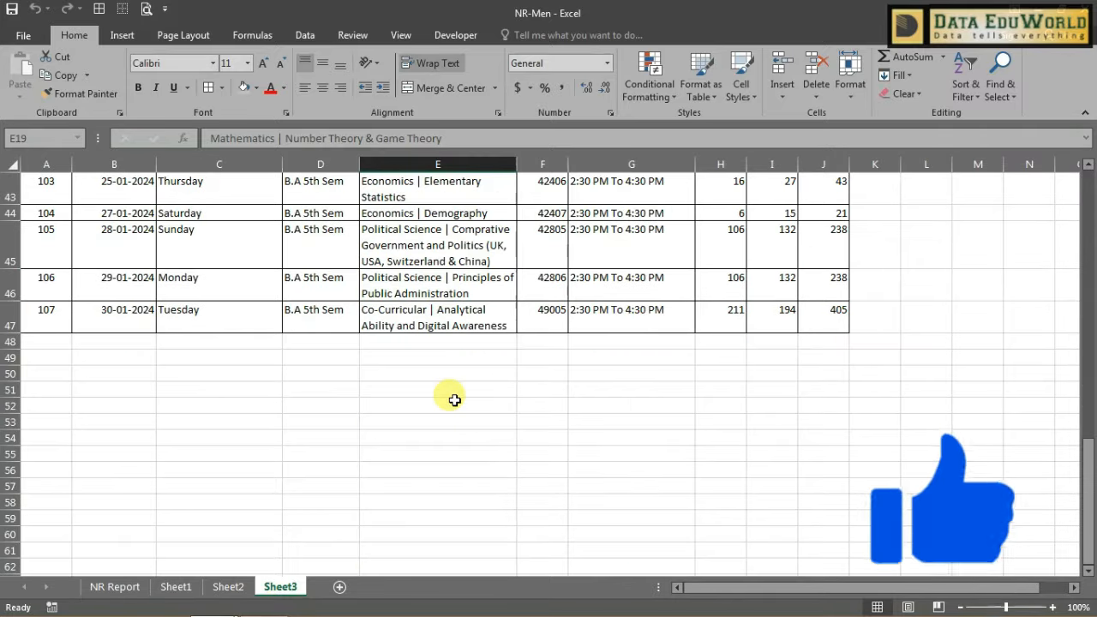
pyautogui.click(222, 587)
pyautogui.click(176, 588)
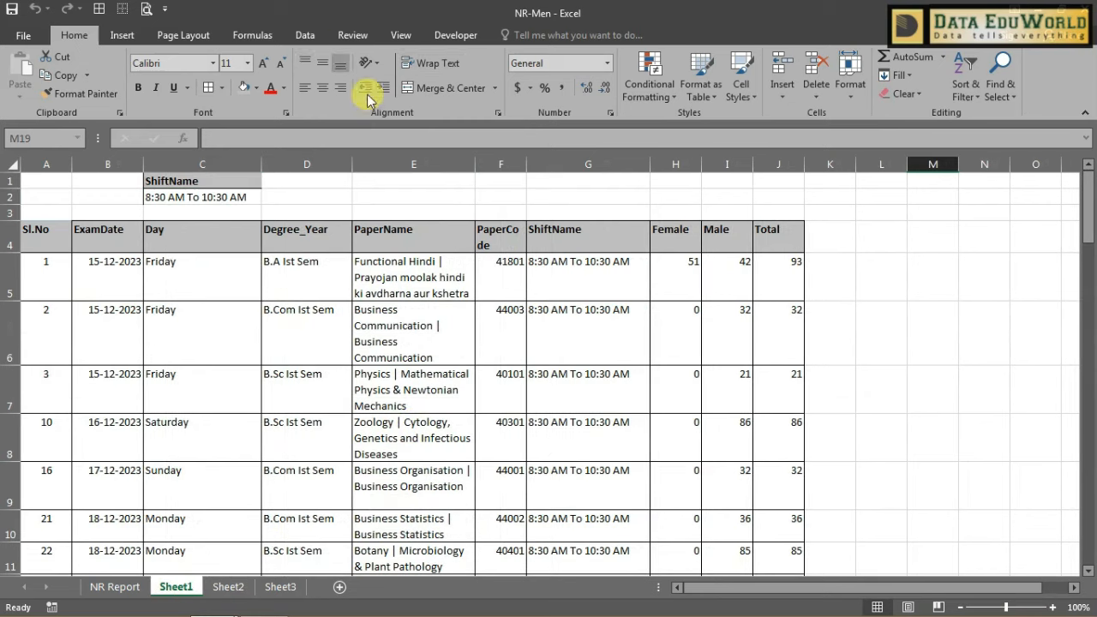
# View the Advanced Filter settings for Sheet1 and close them without filtering.
pyautogui.click(307, 36)
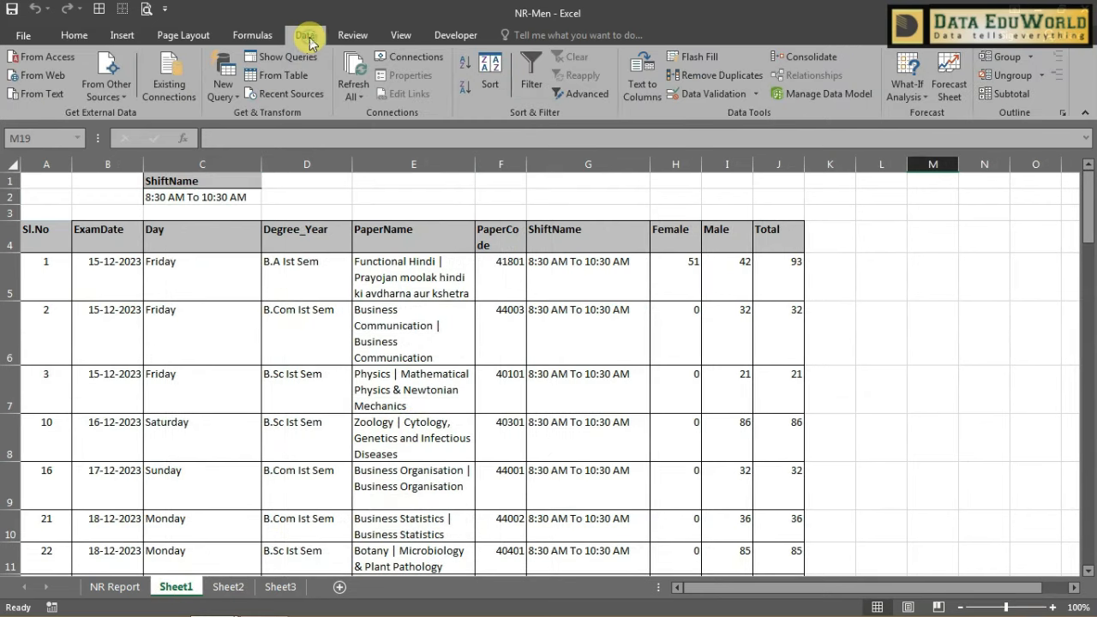
pyautogui.click(597, 99)
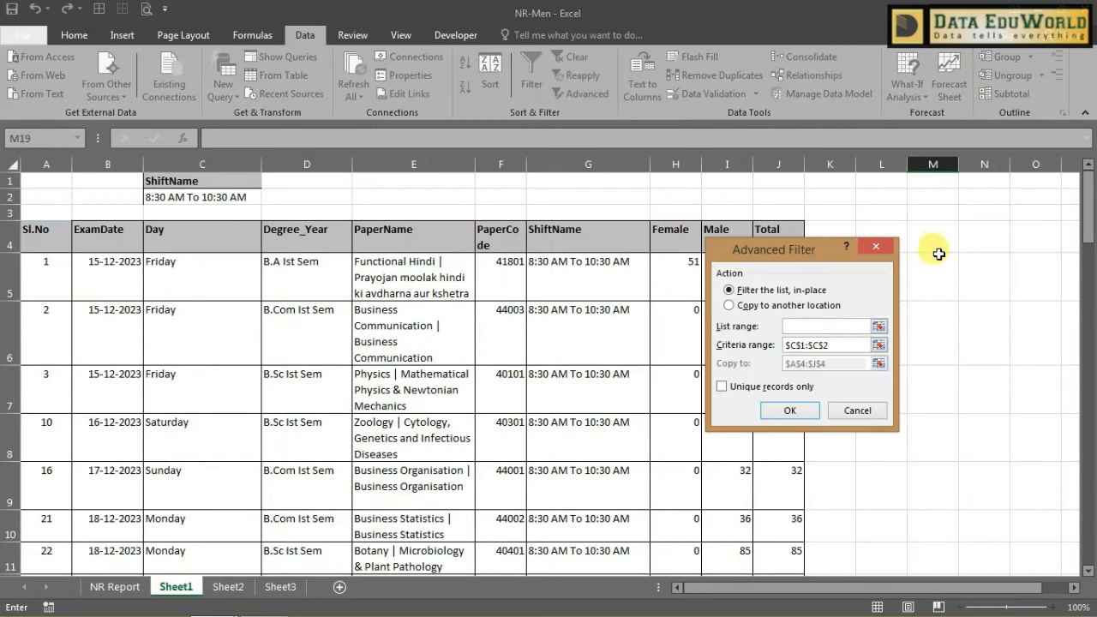
pyautogui.click(875, 247)
pyautogui.click(533, 318)
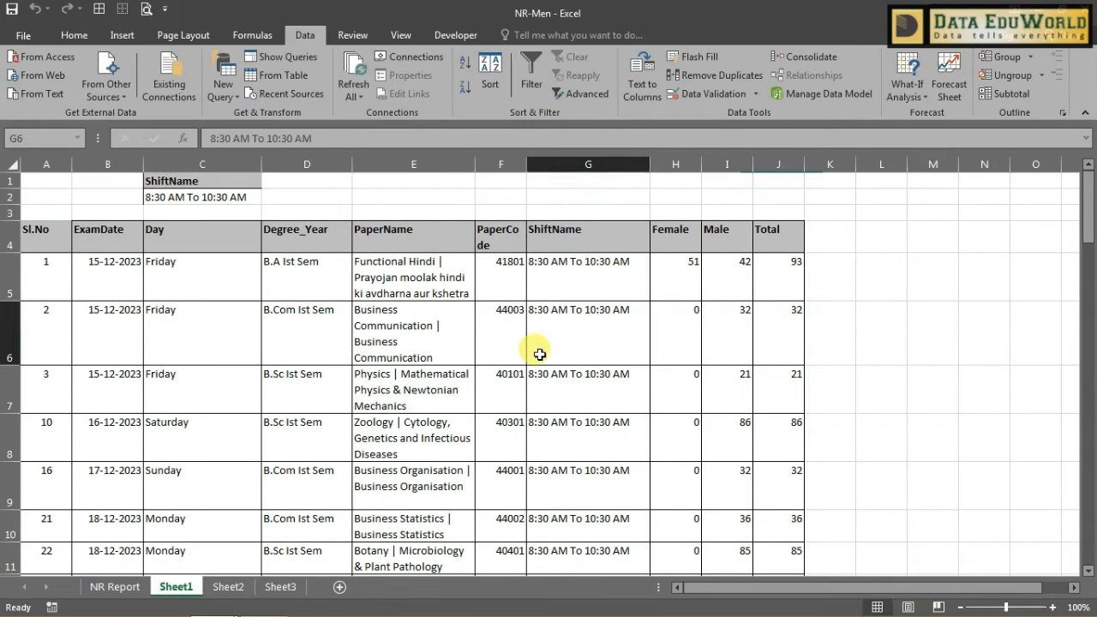
# Copy the last record on NR Report, row 108, into the empty row 109 directly below it.
pyautogui.click(124, 587)
pyautogui.click(110, 449)
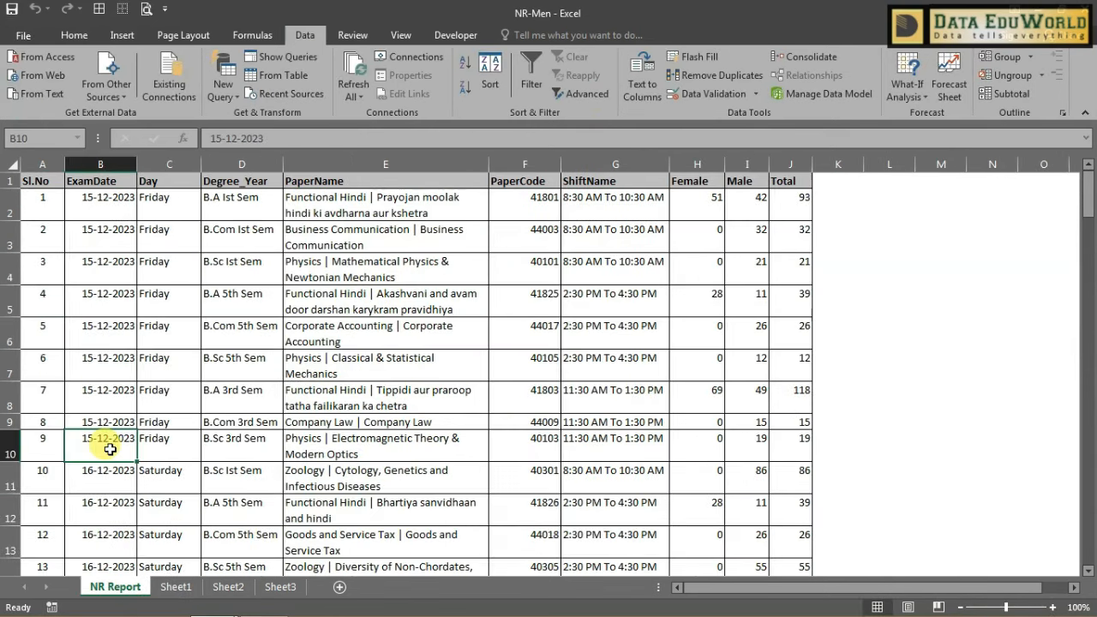
pyautogui.hotkey('ctrl', 'Down')
pyautogui.press('Down')
pyautogui.press('Down')
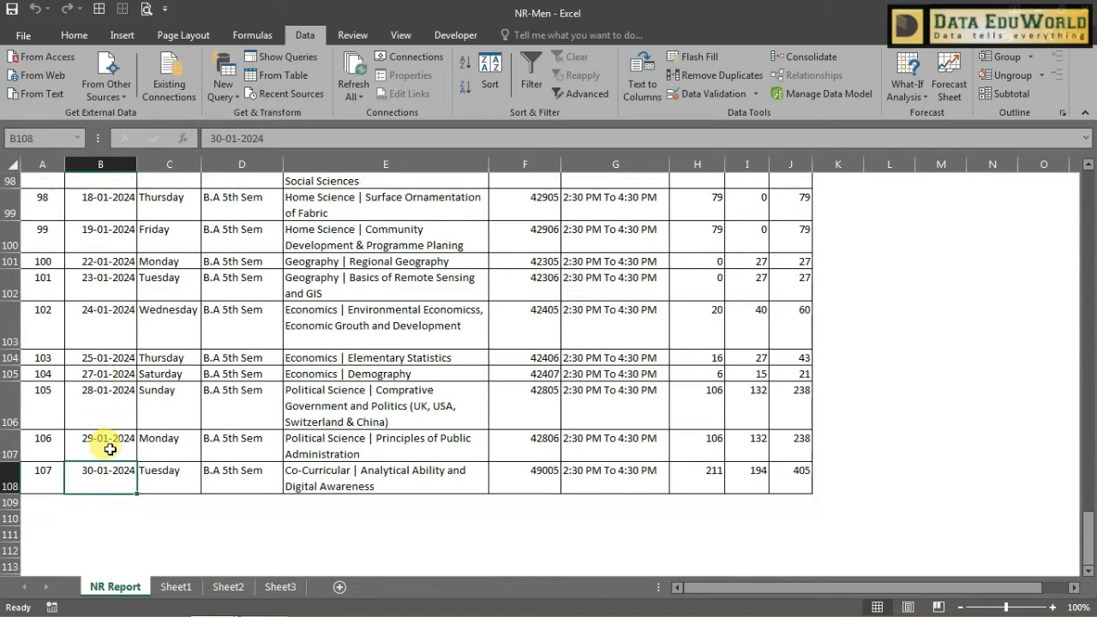
pyautogui.press('Left')
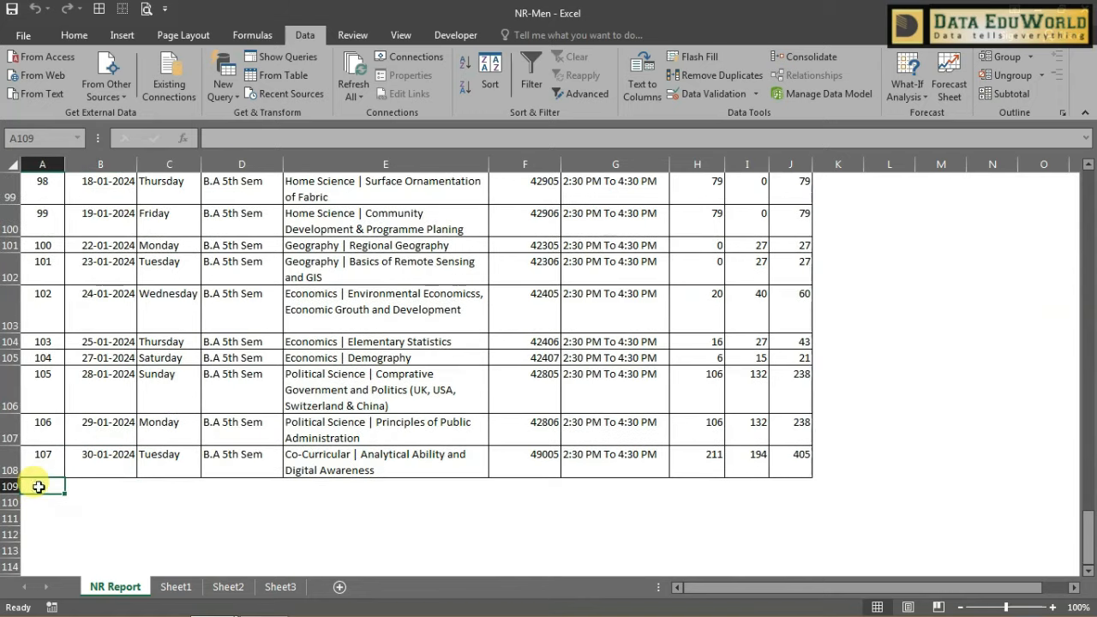
pyautogui.moveTo(39, 459); pyautogui.dragTo(774, 454)
pyautogui.hotkey('ctrl', 'c')
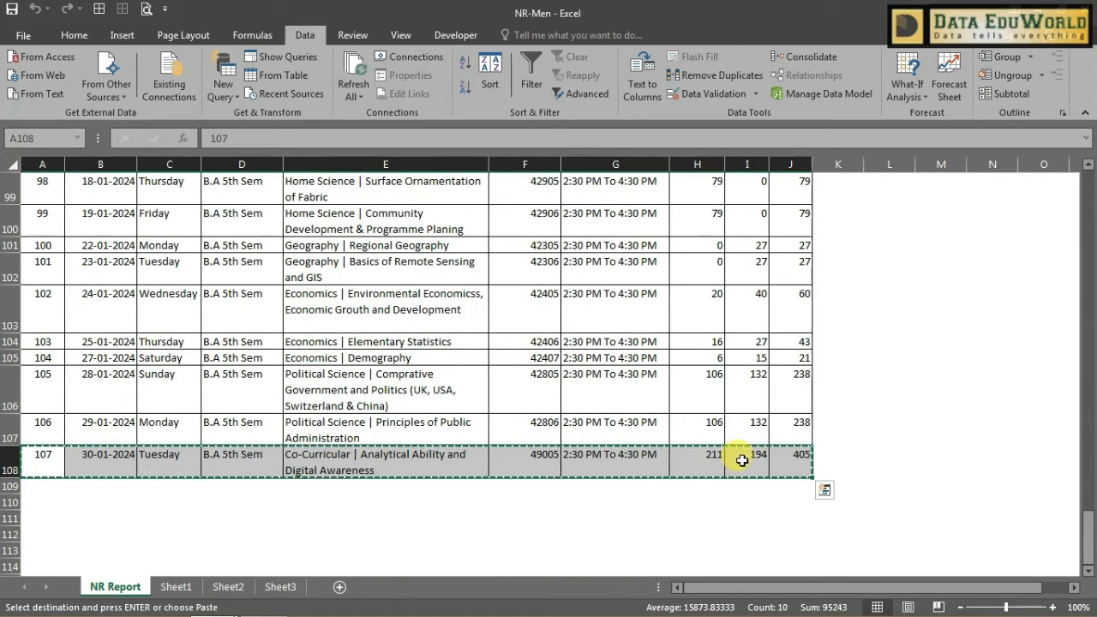
pyautogui.press('Down')
pyautogui.hotkey('ctrl', 'v')
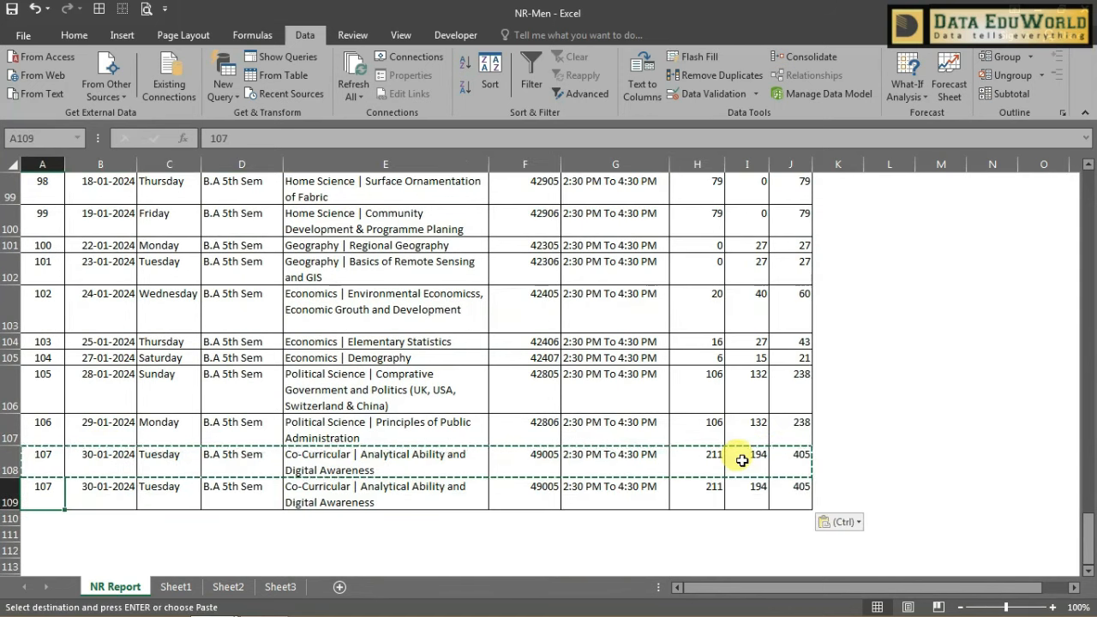
# Set row 109's Sl.No to 108, its ExamDate to 31-01-2024 and its Day to Wednesday.
pyautogui.write('1')
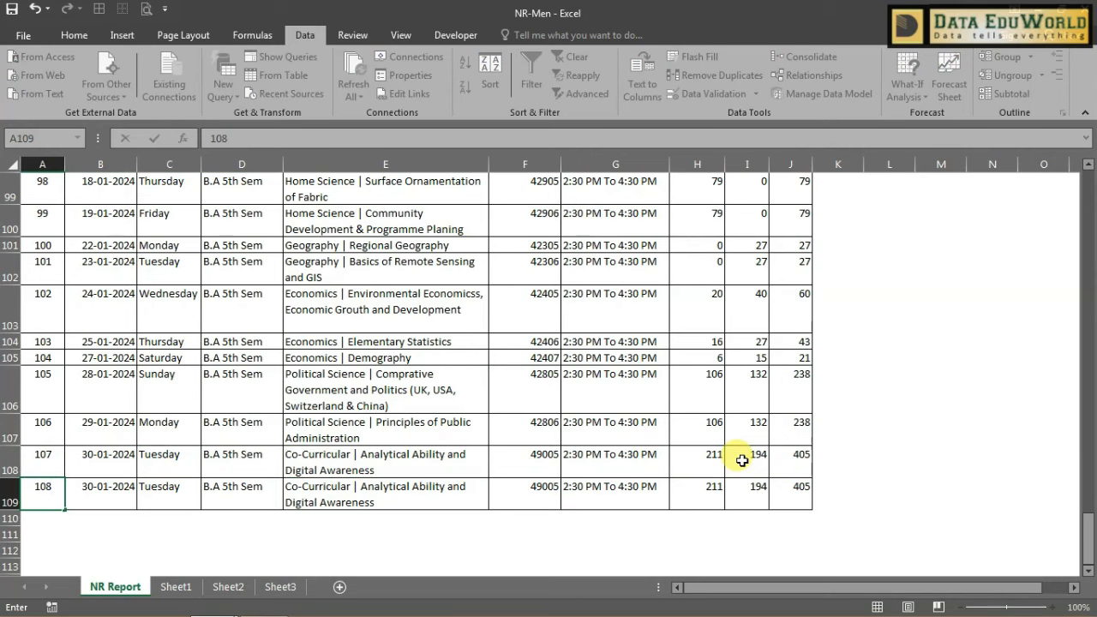
pyautogui.press('Tab')
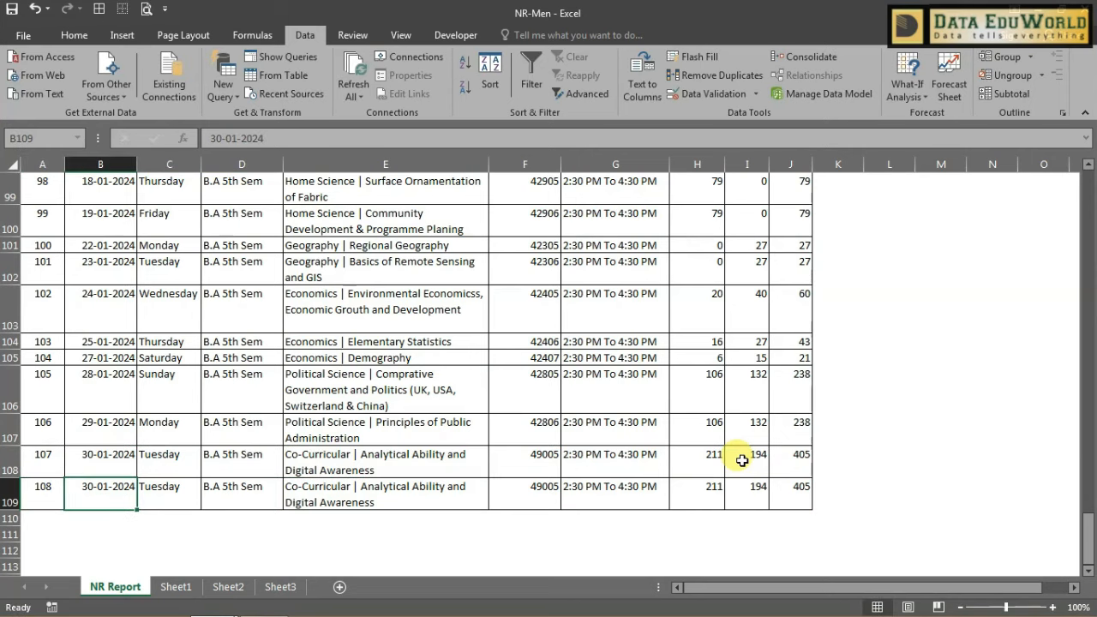
pyautogui.write('31-')
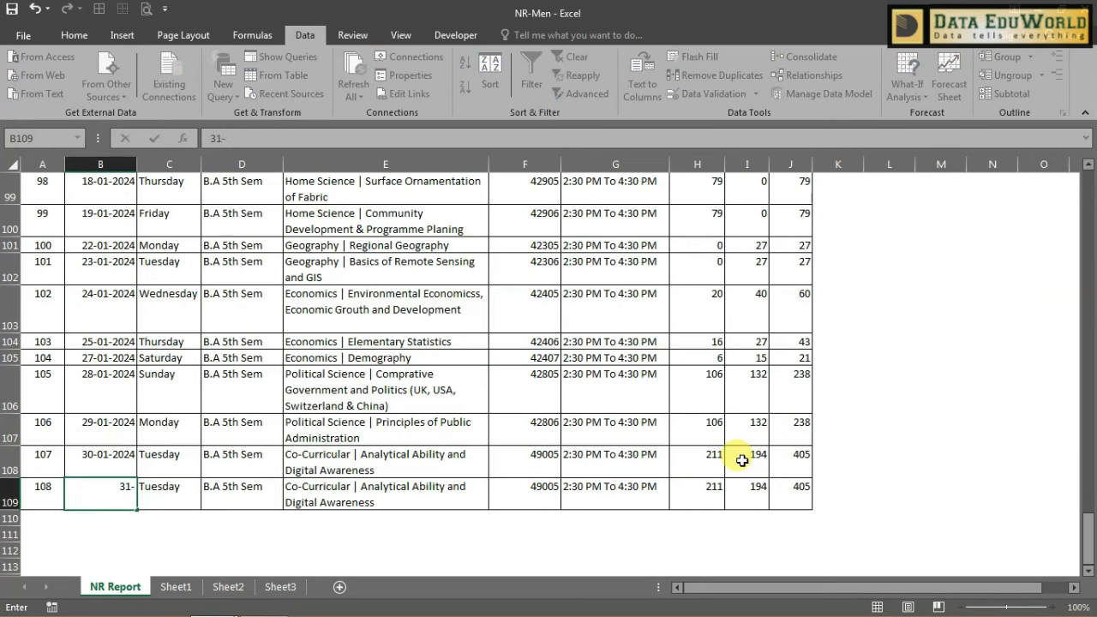
pyautogui.write('01-*2024')
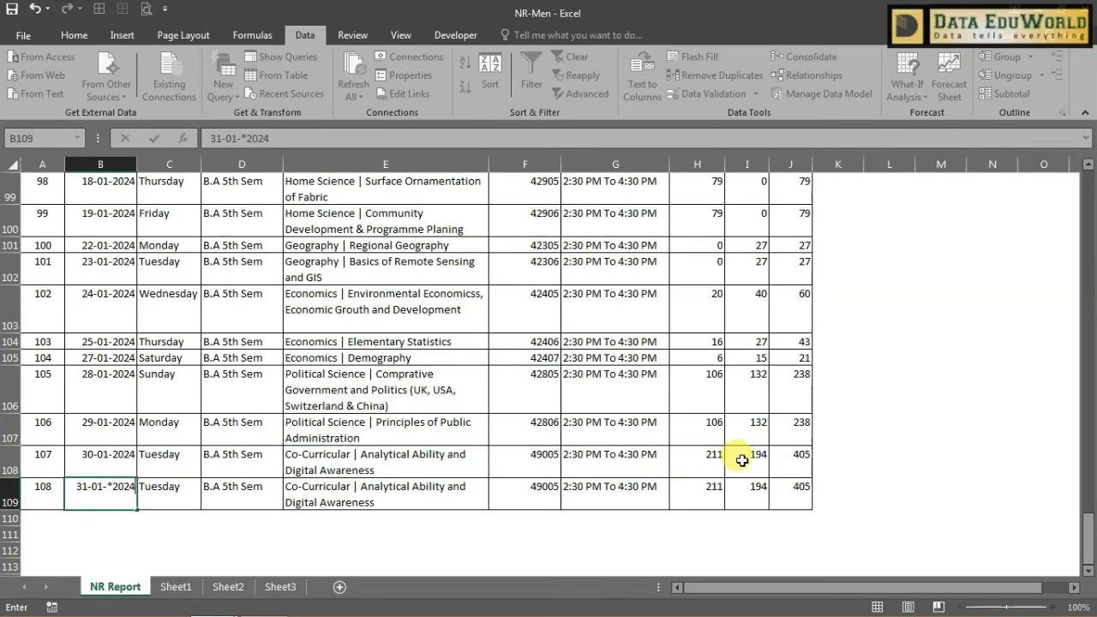
pyautogui.press('F2')
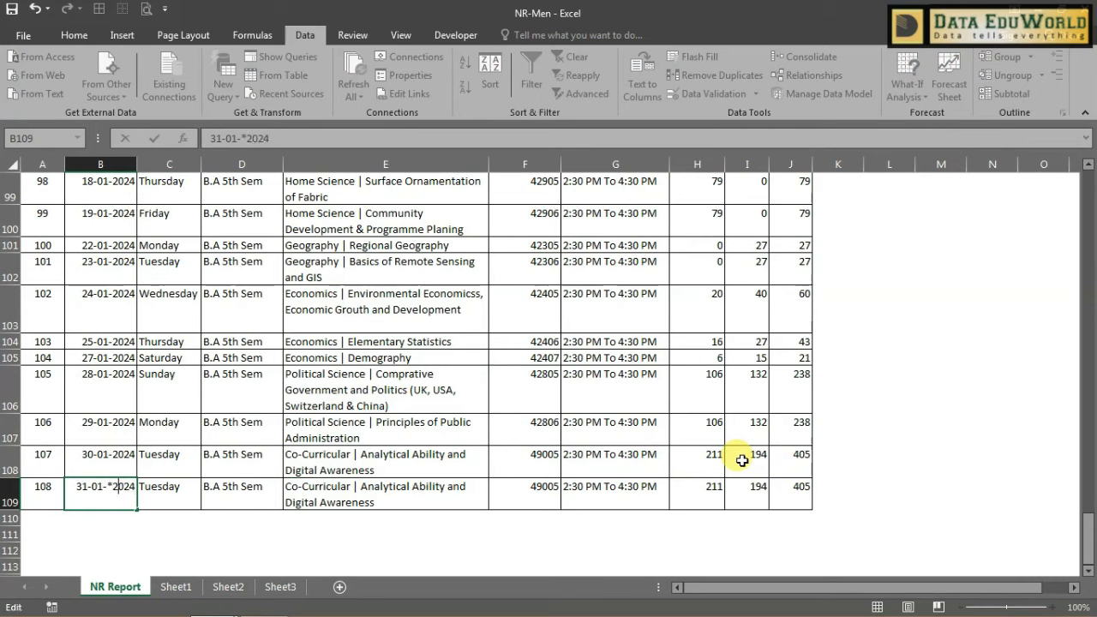
pyautogui.press('BackSpace')
pyautogui.press('Tab')
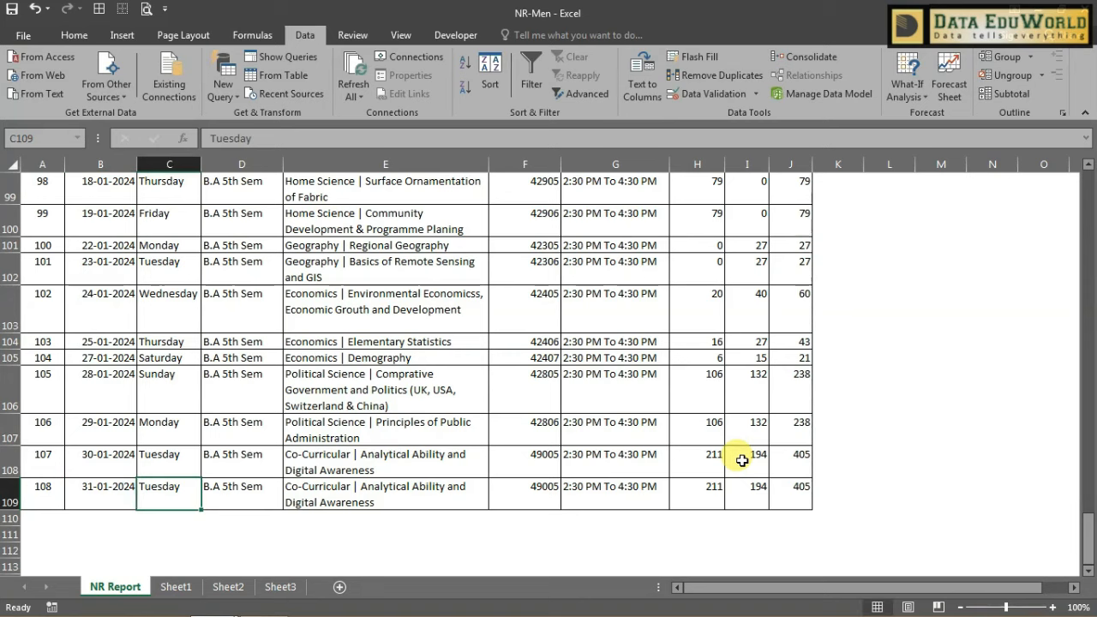
pyautogui.write('We')
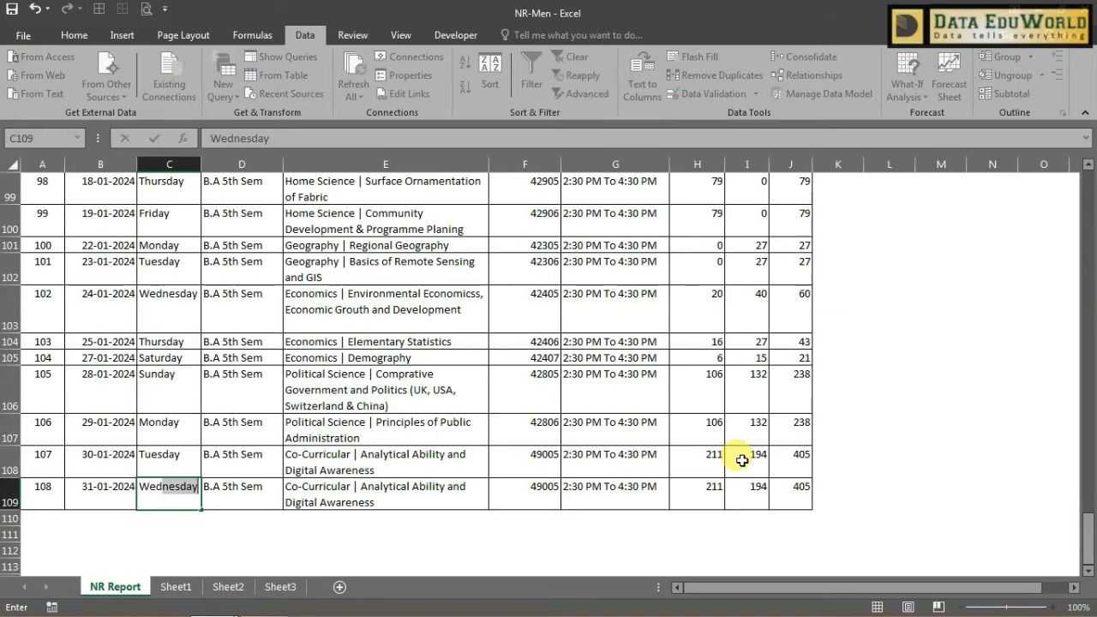
pyautogui.press('Return')
# Set row 109's PaperName to English and its PaperCode to 45872.
pyautogui.press('Up')
pyautogui.press('Right')
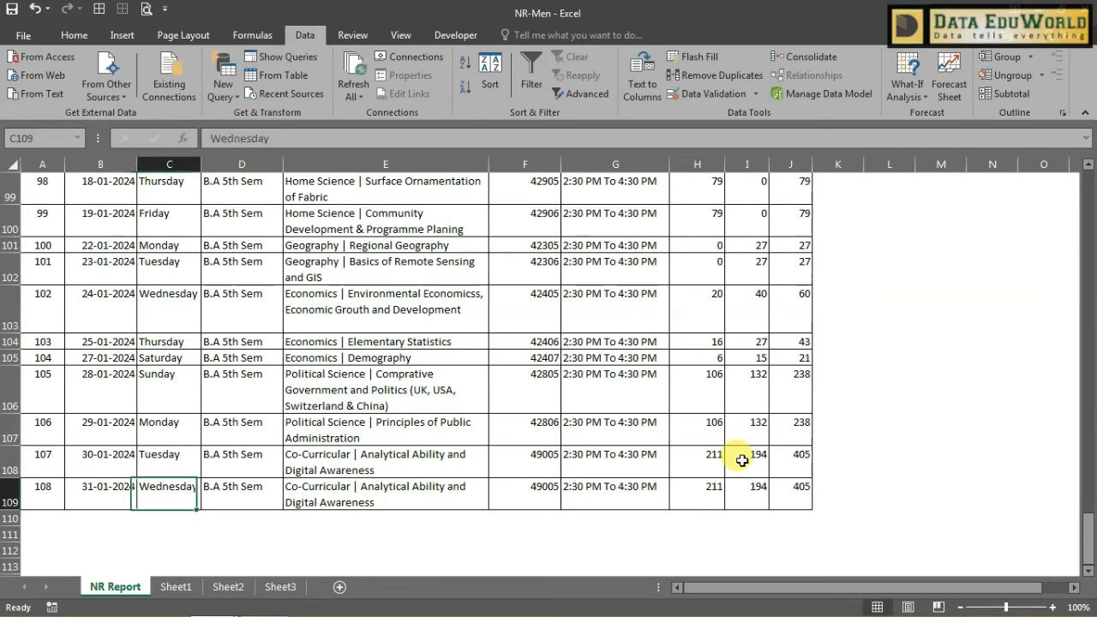
pyautogui.press('Right')
pyautogui.press('Right')
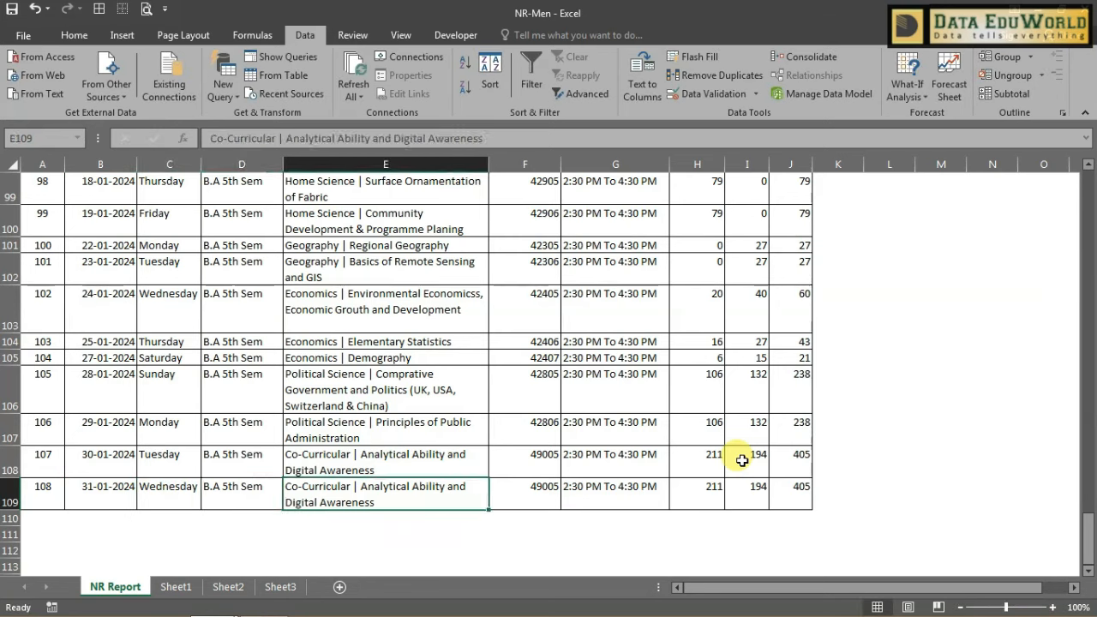
pyautogui.write('English')
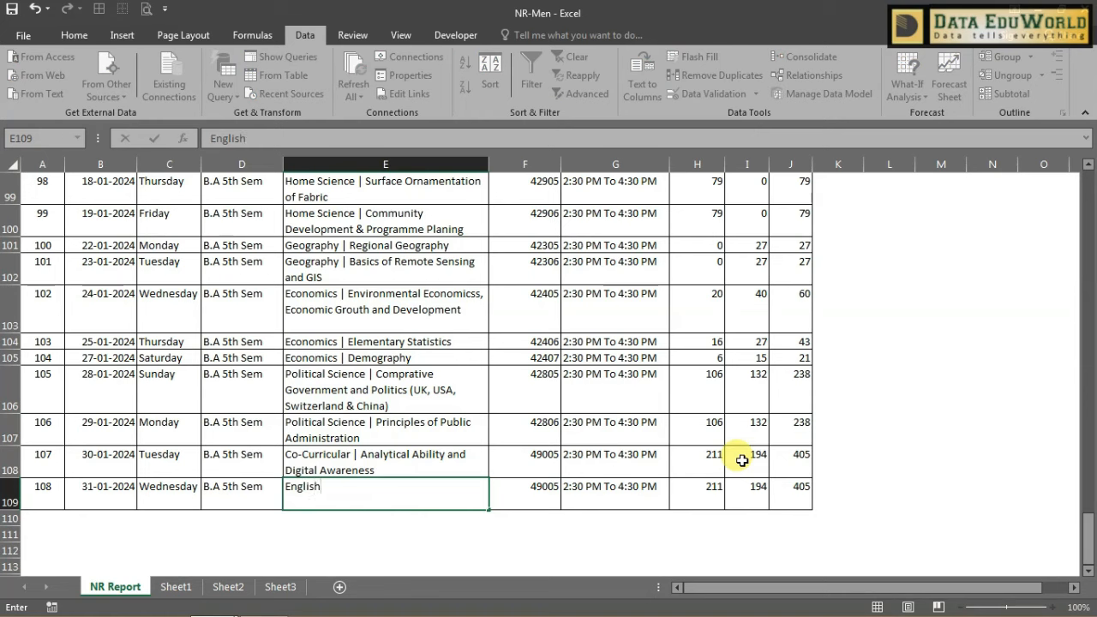
pyautogui.press('Tab')
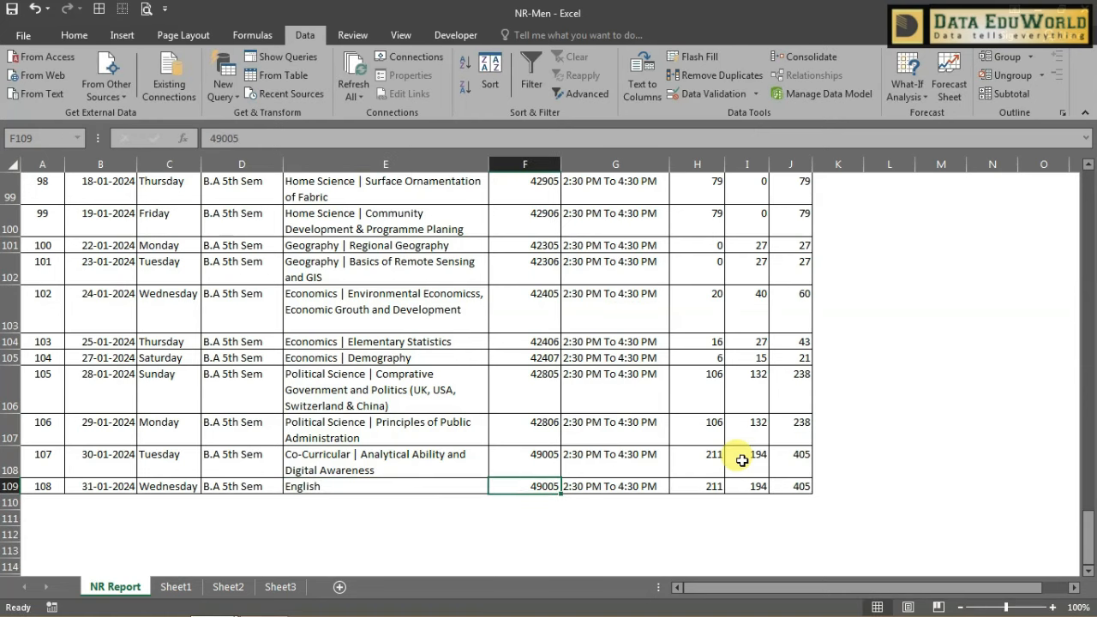
pyautogui.write('45872')
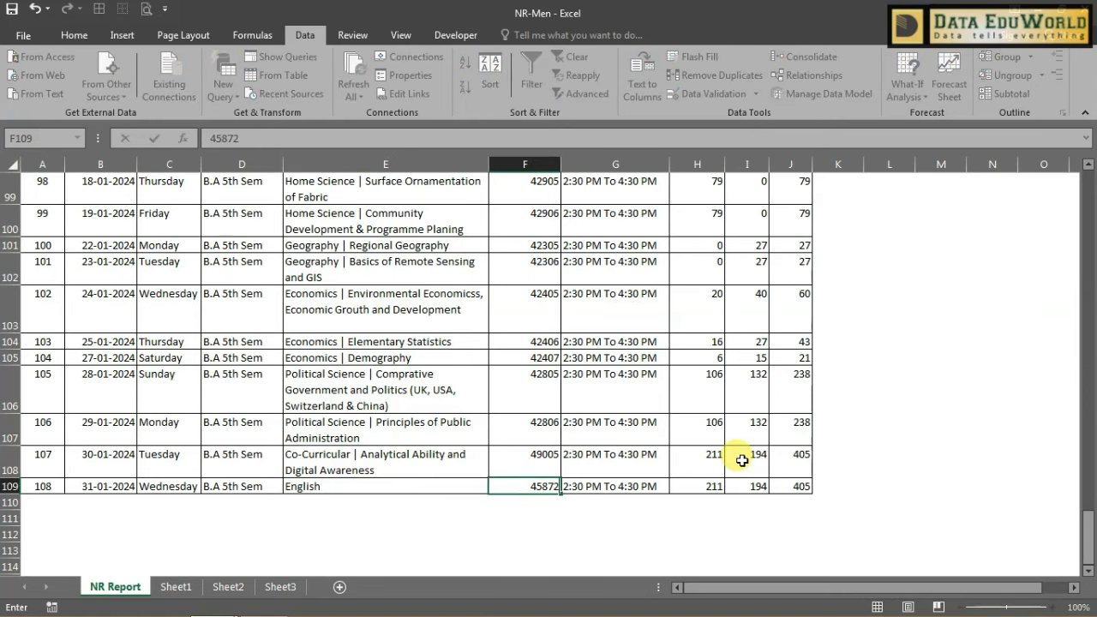
pyautogui.press('Tab')
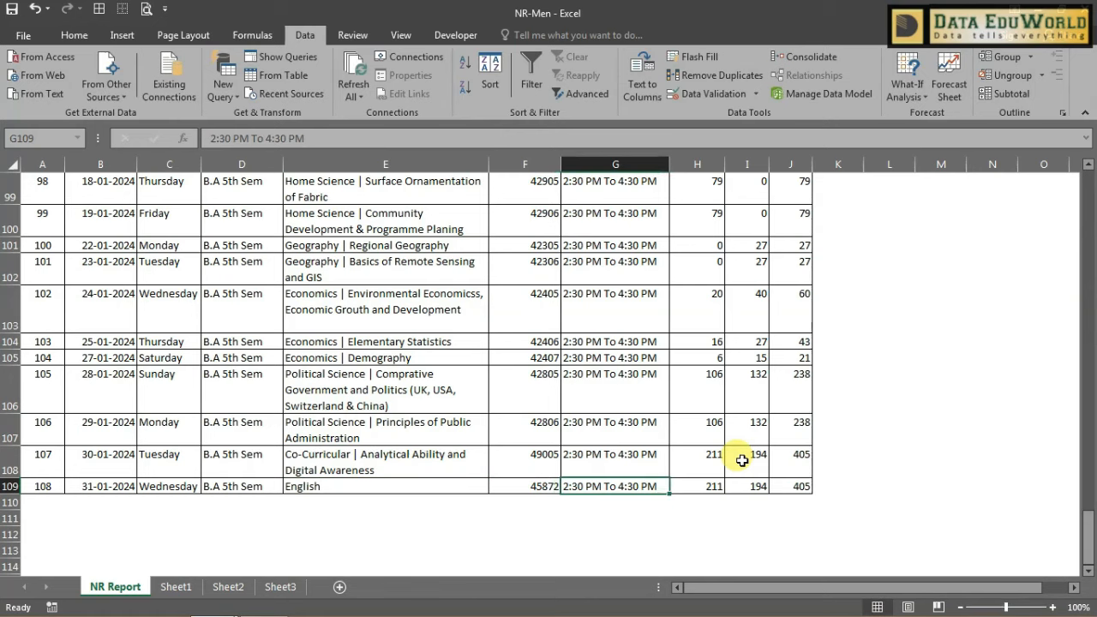
# Change row 109's ShiftName to 11:30 PM To 1:30 PM.
pyautogui.press('F2')
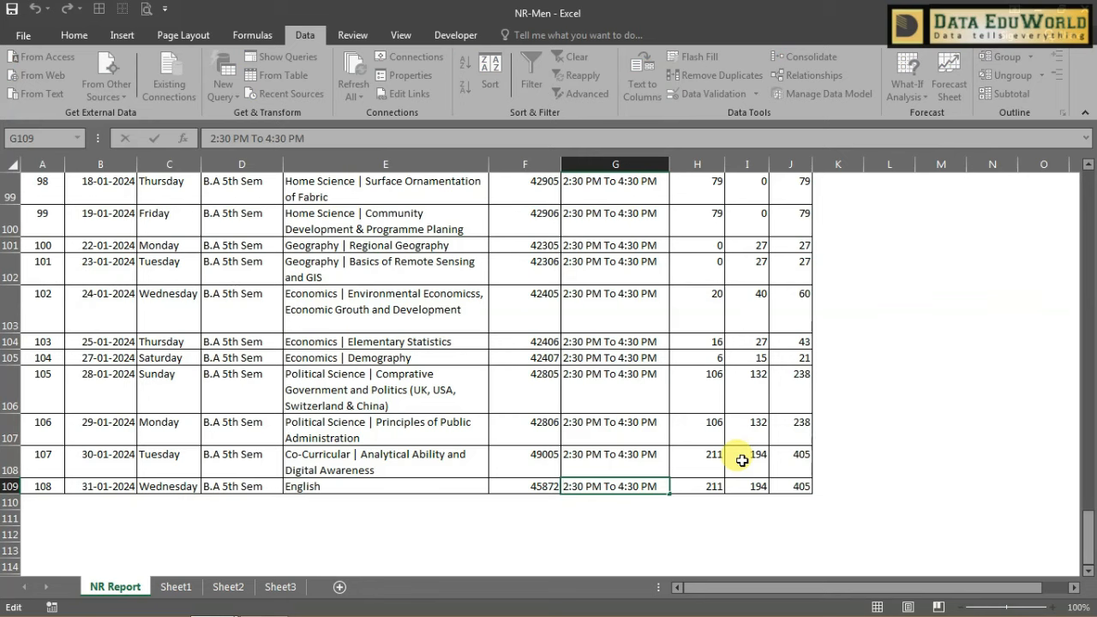
pyautogui.press('Delete')
pyautogui.write('11')
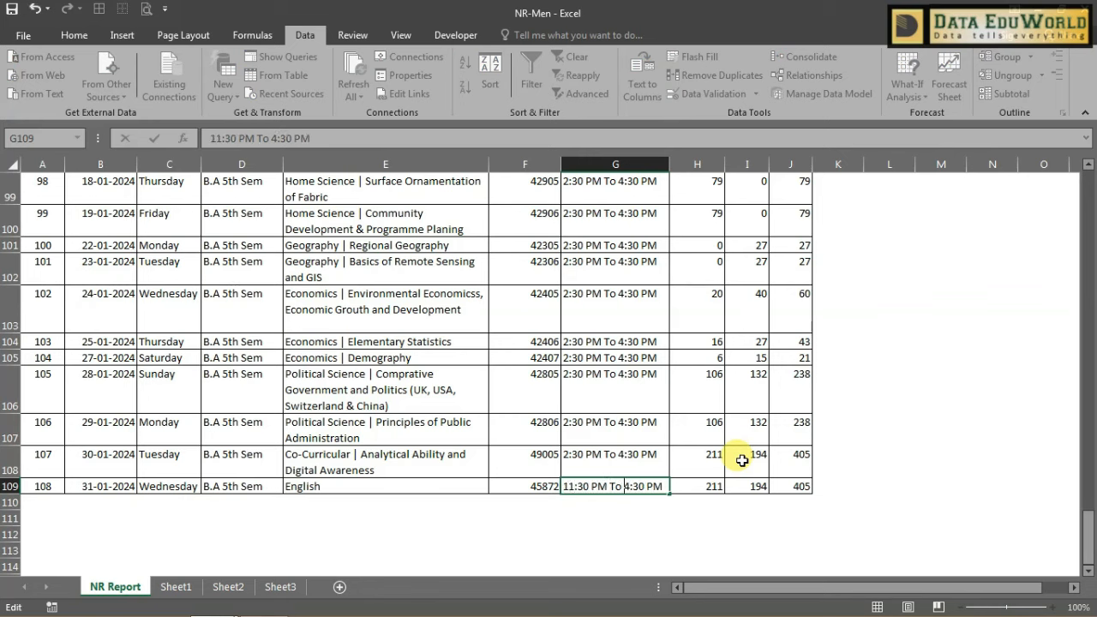
pyautogui.press('Delete')
pyautogui.write('1')
pyautogui.press('Return')
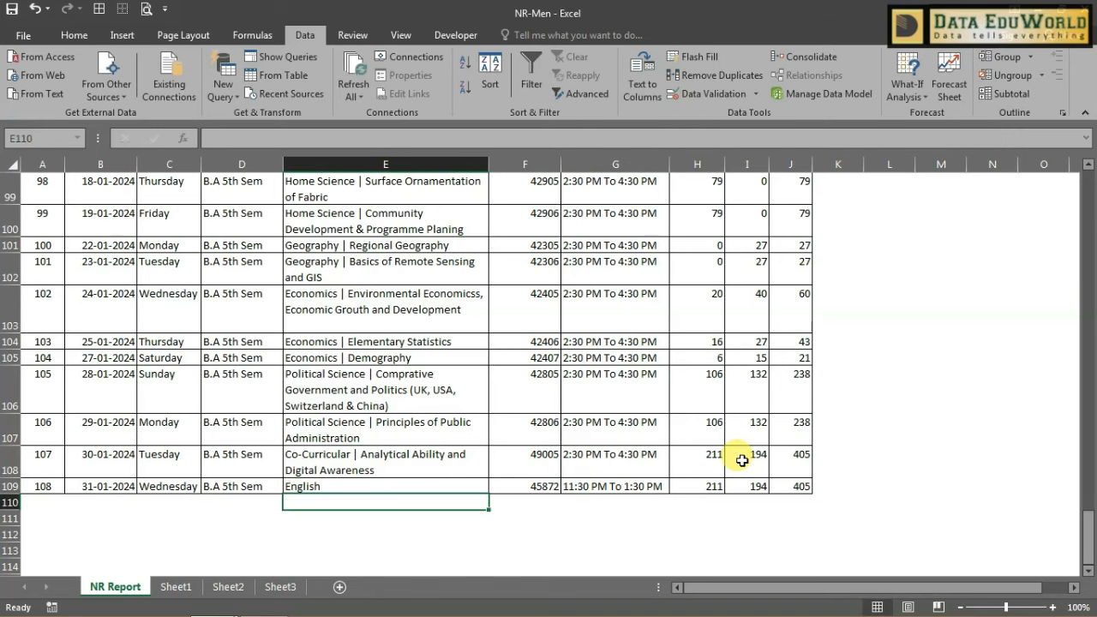
# Enter 20 for Female, 20 for Male and 40 for Total in row 109.
pyautogui.press('Right')
pyautogui.press('Right')
pyautogui.press('Right')
pyautogui.press('Right')
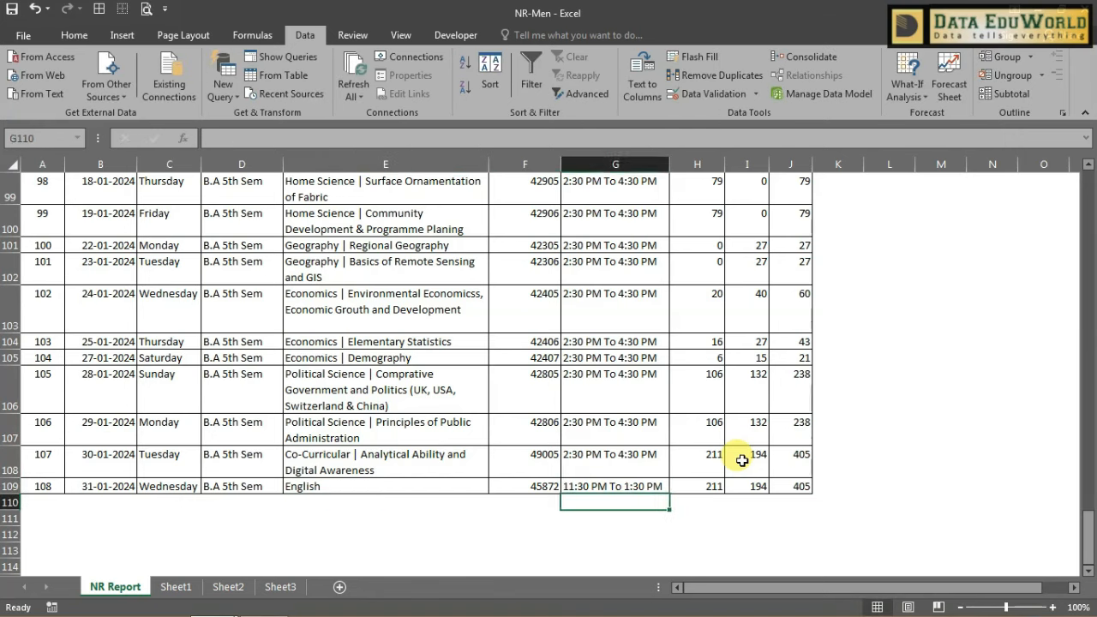
pyautogui.press('Up')
pyautogui.press('Left')
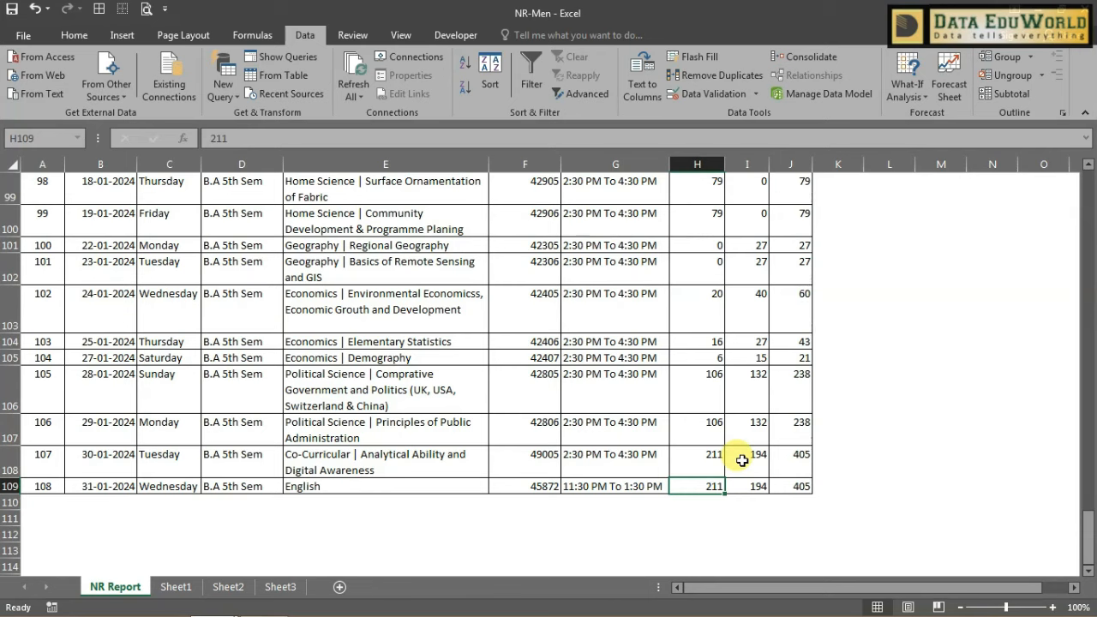
pyautogui.write('20')
pyautogui.press('Tab')
pyautogui.write('20')
pyautogui.press('Tab')
pyautogui.write('4')
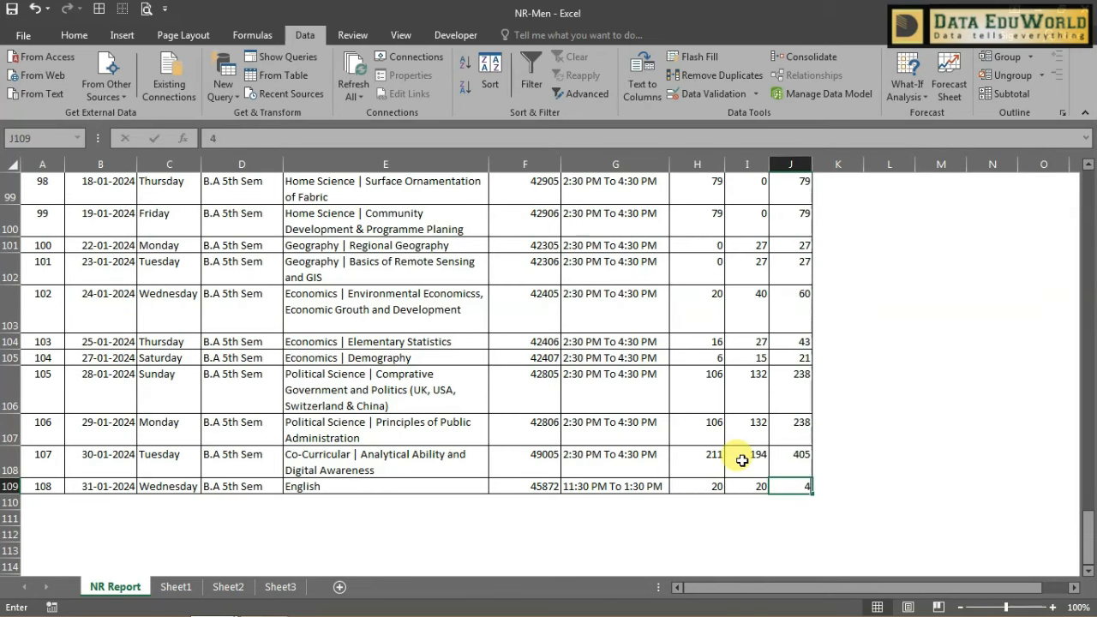
pyautogui.write('0')
pyautogui.press('Tab')
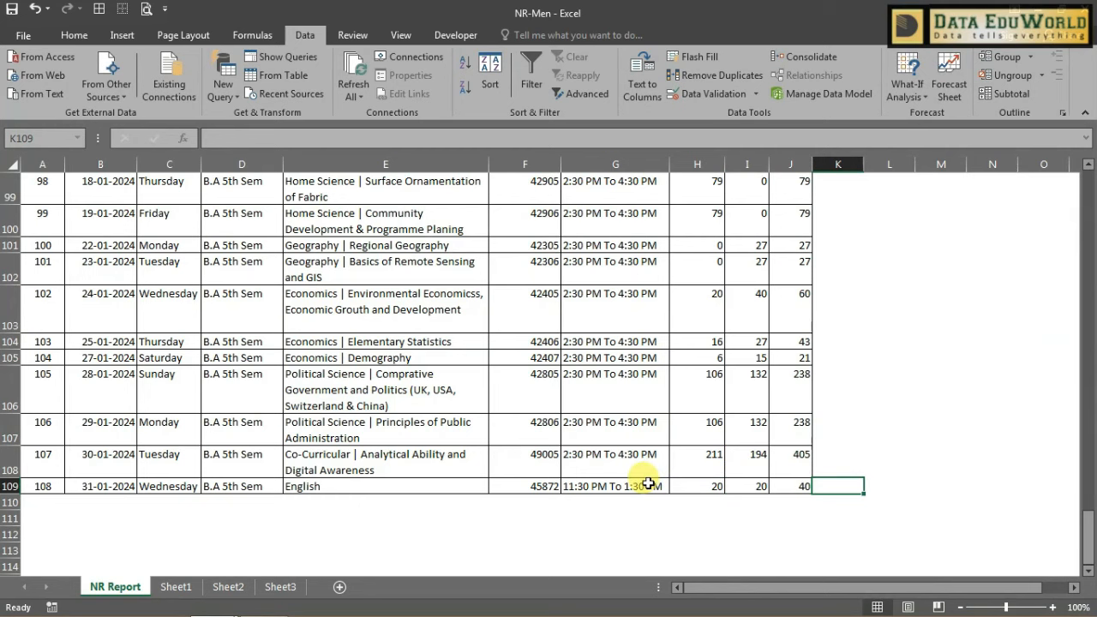
# Fill the new record's Sl.No cell A109 with yellow and activate Sheet2 to test its refresh.
pyautogui.scroll(10, 646, 484)
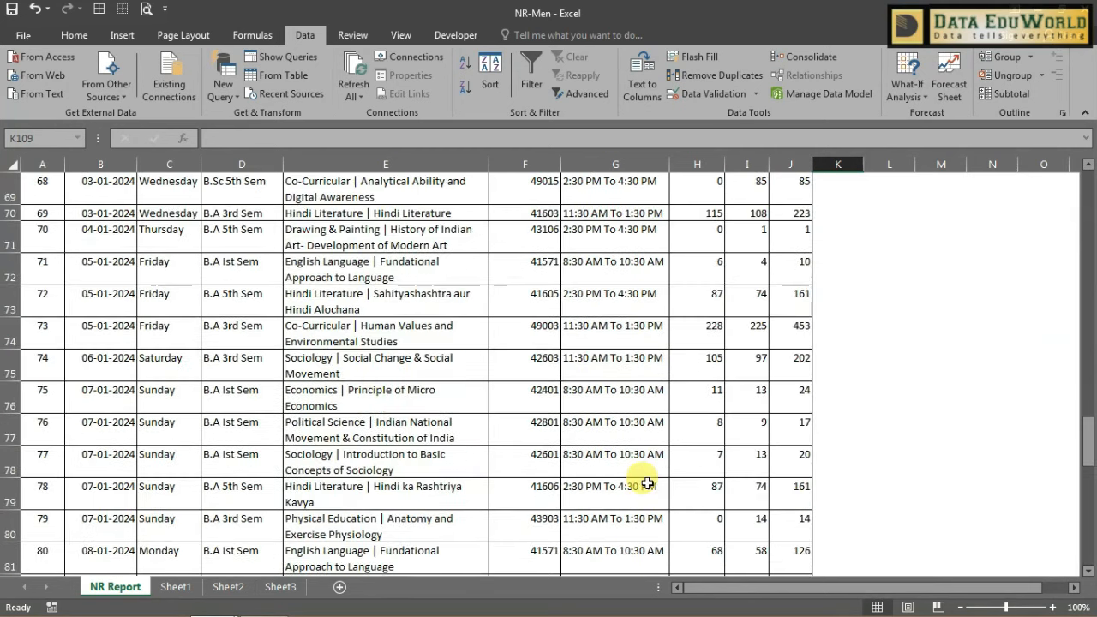
pyautogui.scroll(-14, 647, 485)
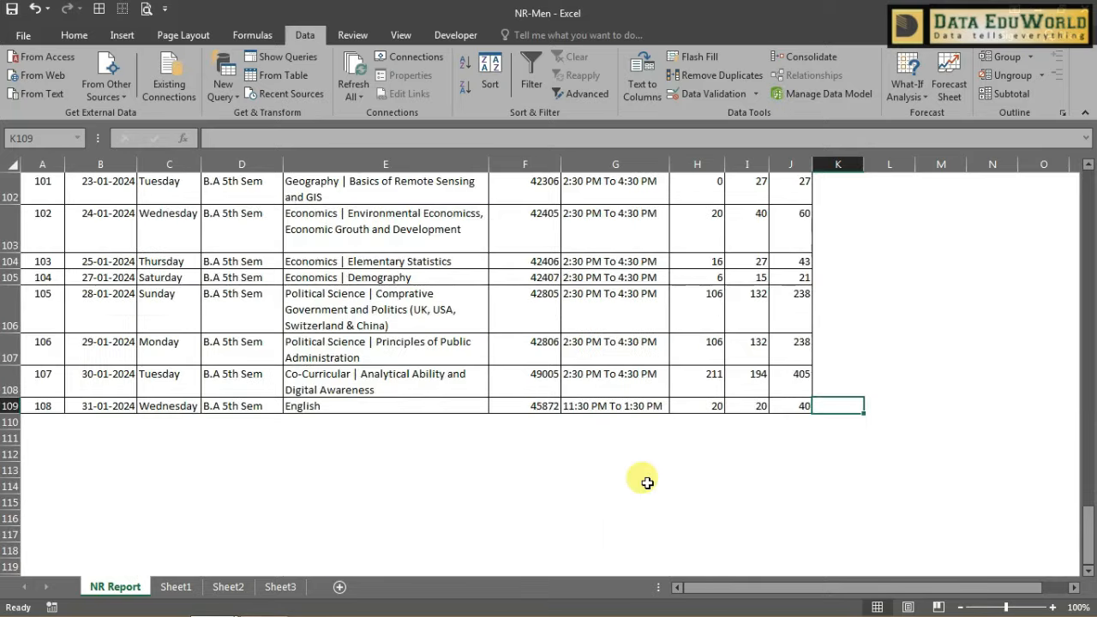
pyautogui.scroll(3, 617, 377)
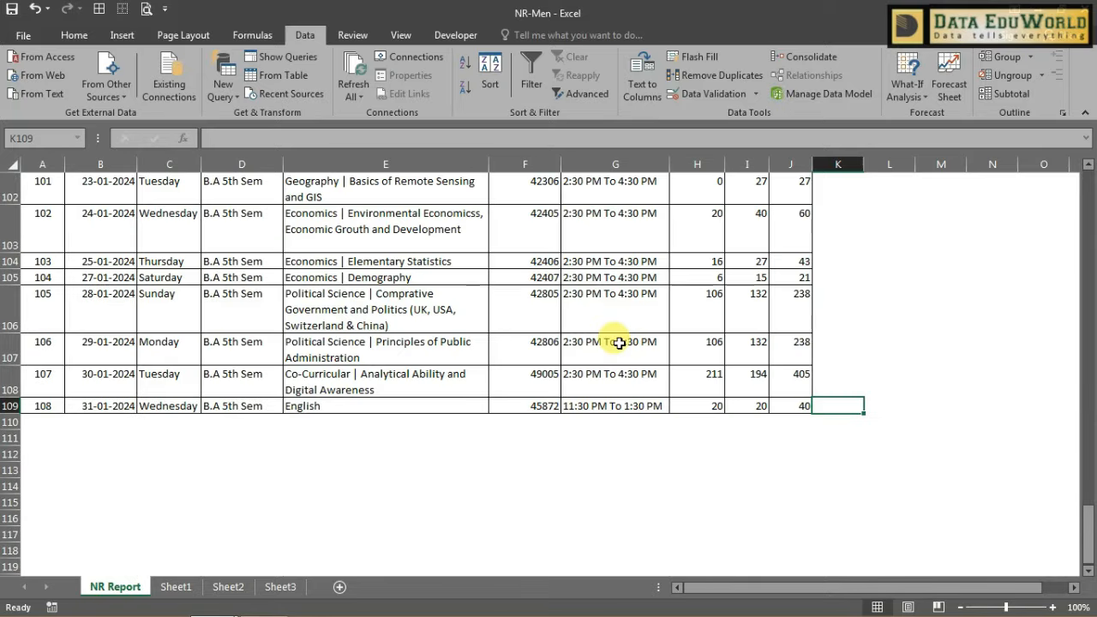
pyautogui.click(619, 407)
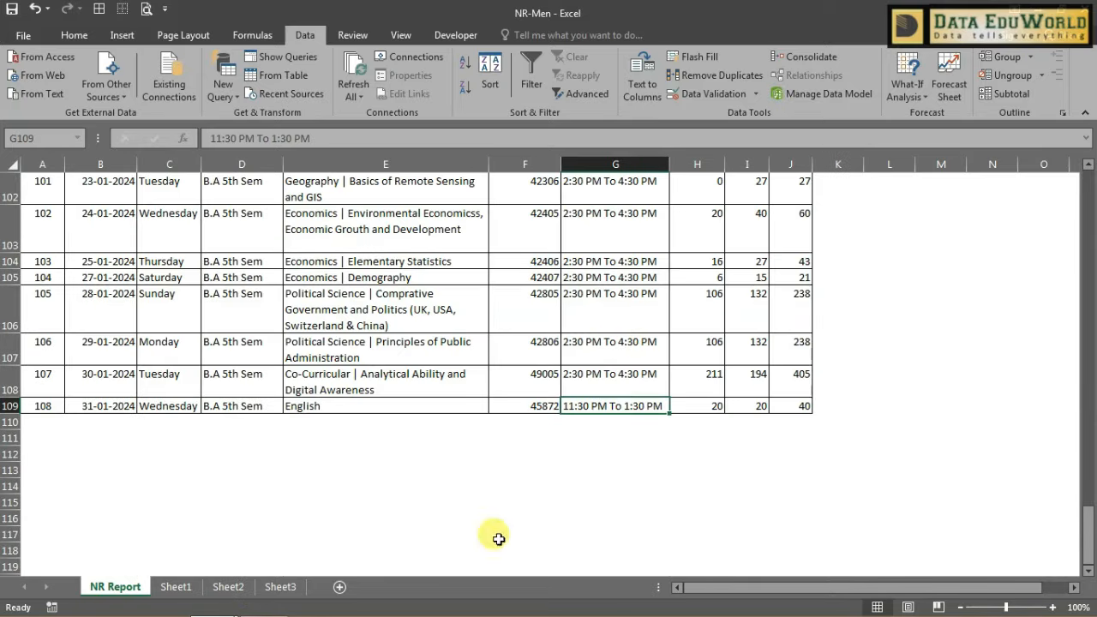
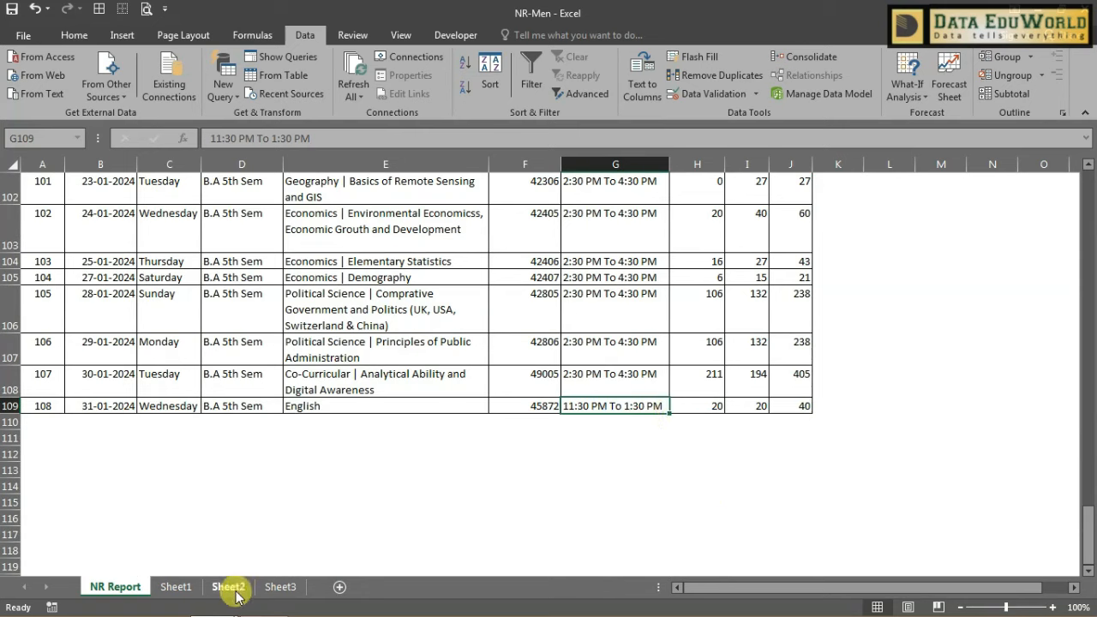
pyautogui.click(45, 408)
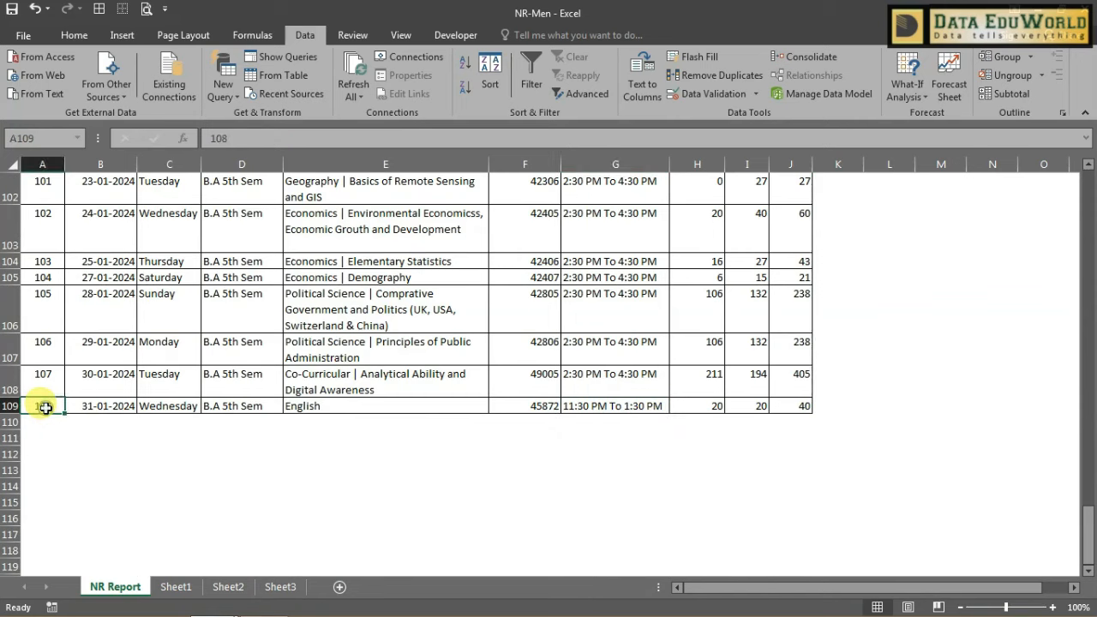
pyautogui.click(81, 36)
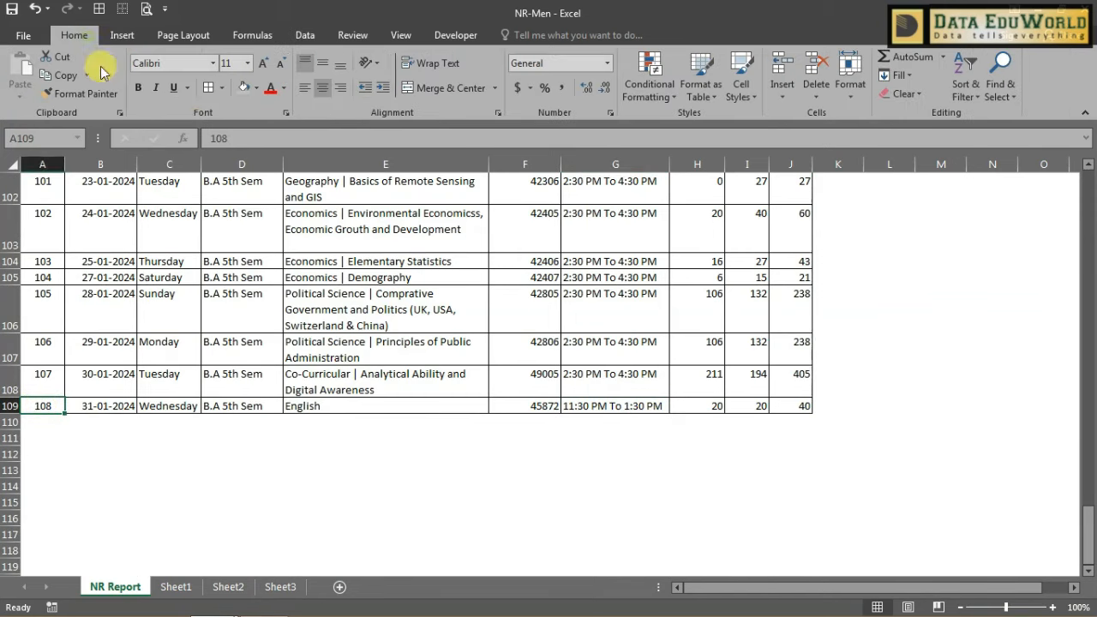
pyautogui.click(256, 88)
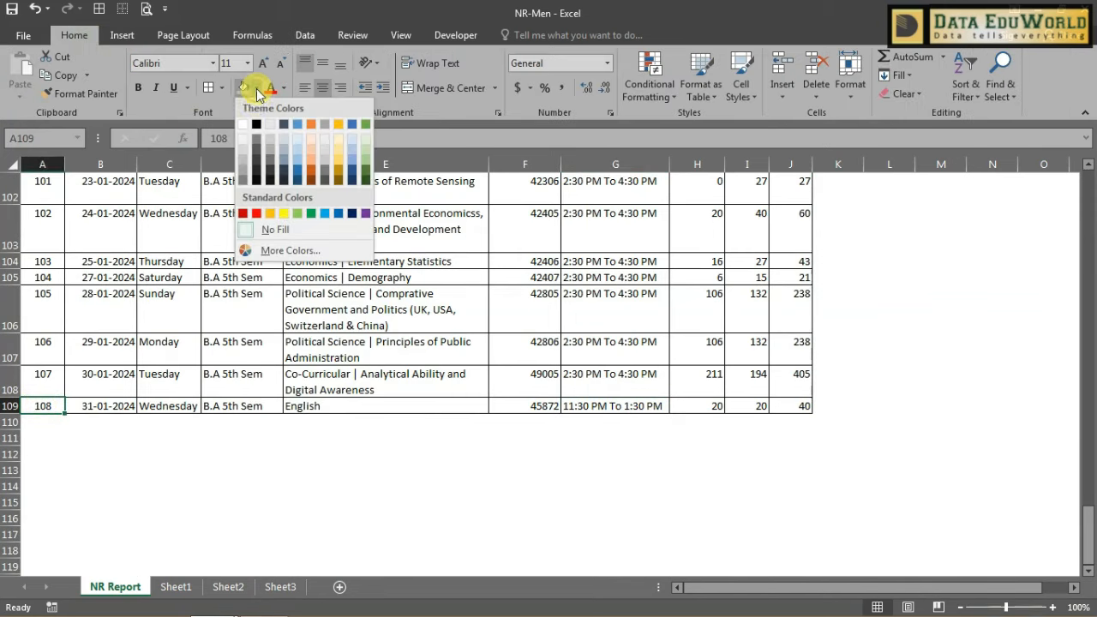
pyautogui.click(276, 217)
pyautogui.click(318, 313)
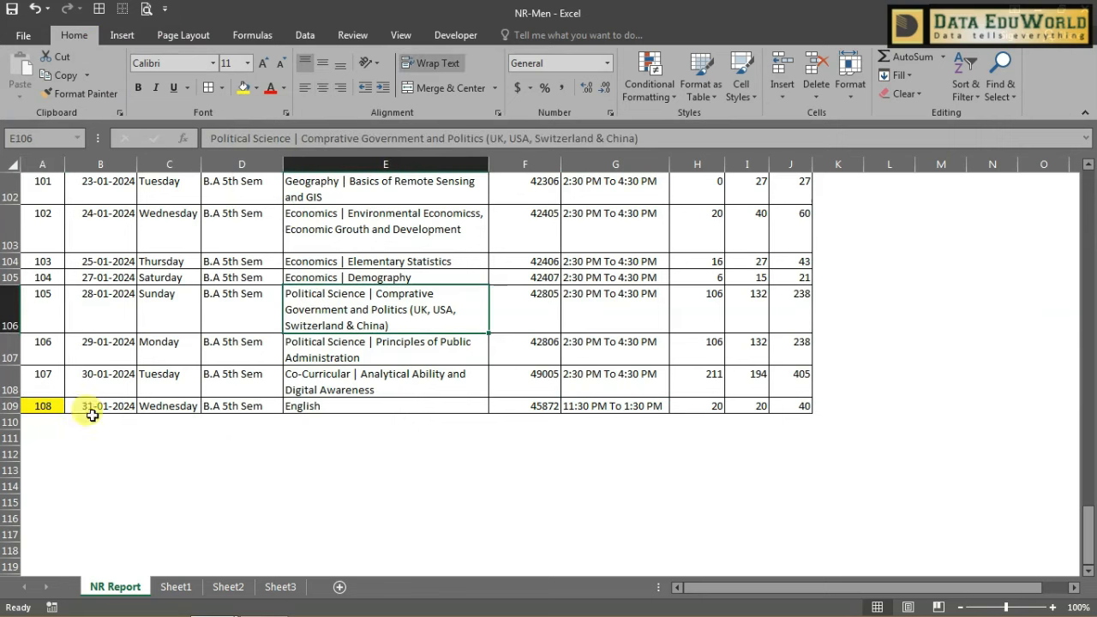
pyautogui.click(233, 590)
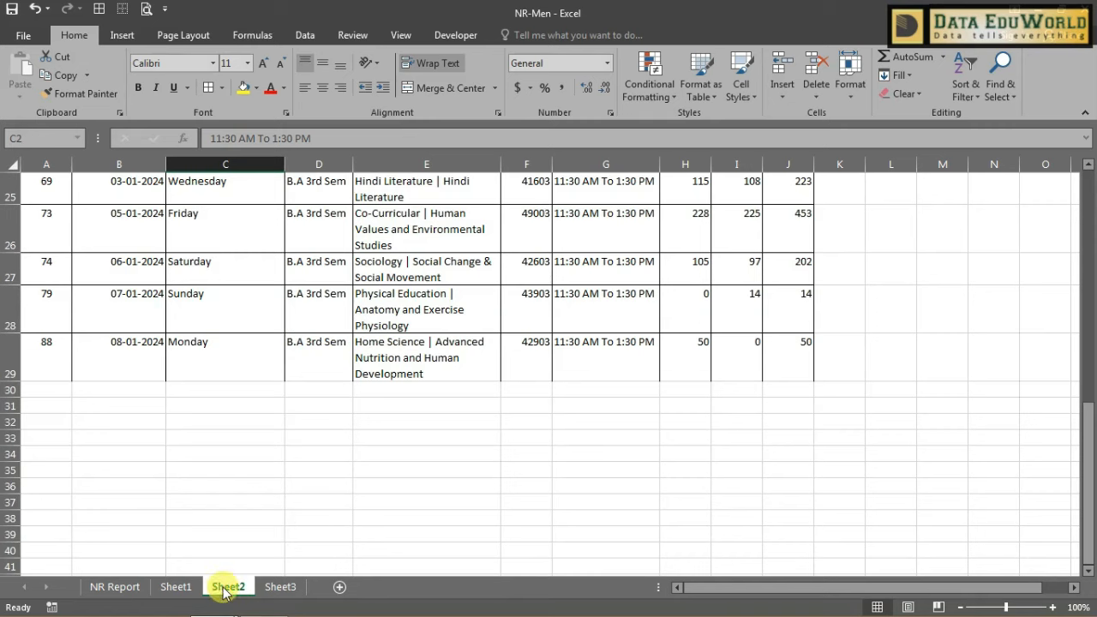
# Correct the ShiftName of record 108 in row 109 of the NR Report sheet to 11:30 AM To 1:30 PM.
pyautogui.click(358, 396)
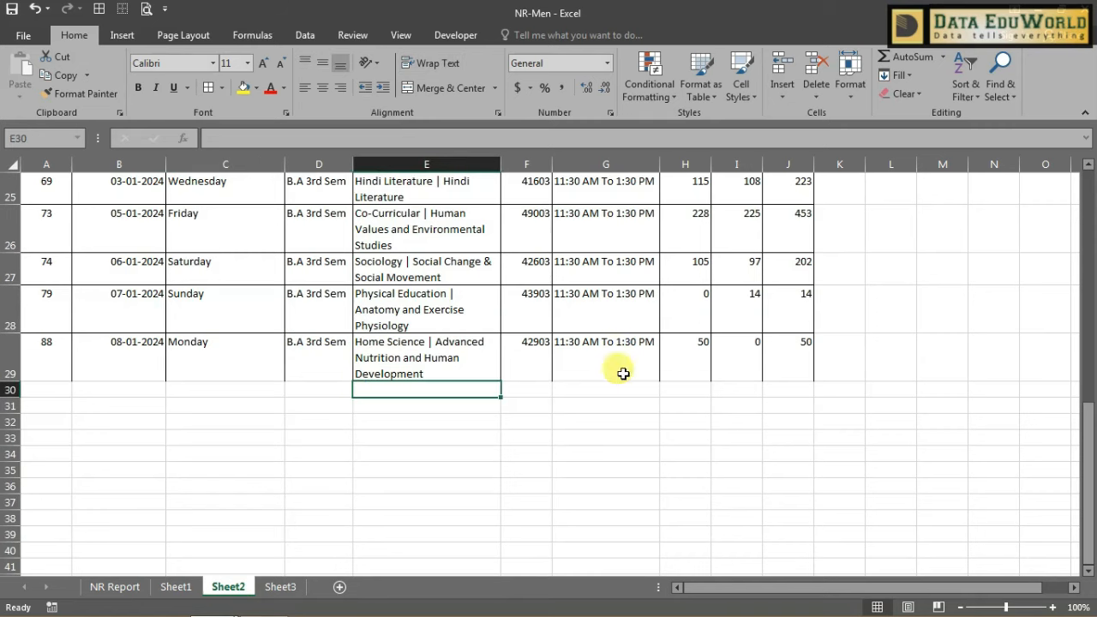
pyautogui.click(114, 586)
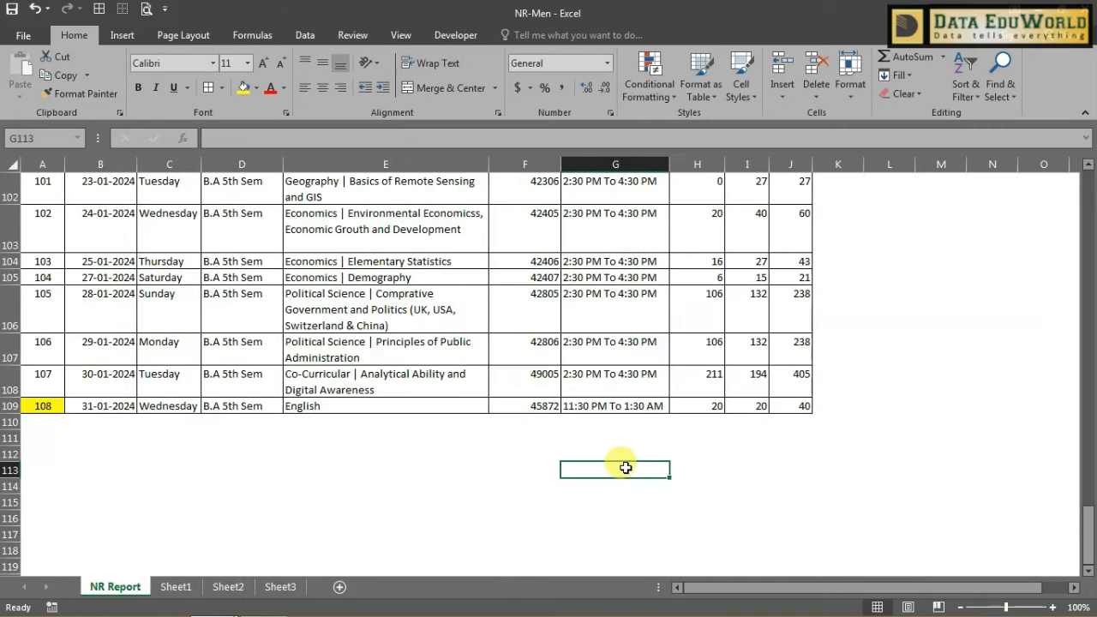
pyautogui.press('Up')
pyautogui.press('Up')
pyautogui.press('Up')
pyautogui.press('Up')
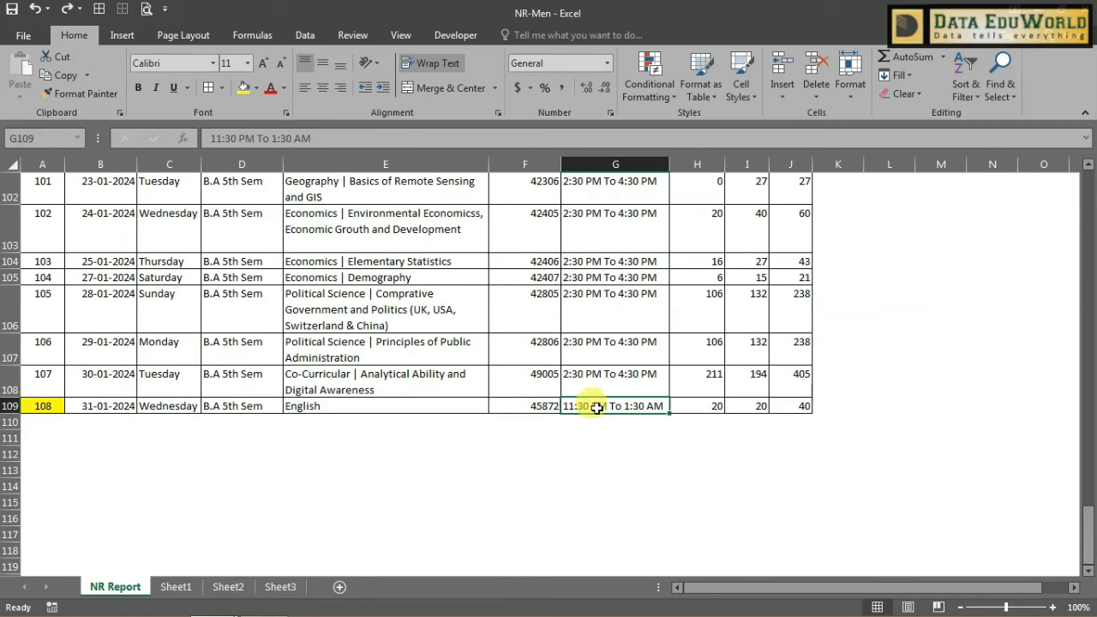
pyautogui.doubleClick(660, 403)
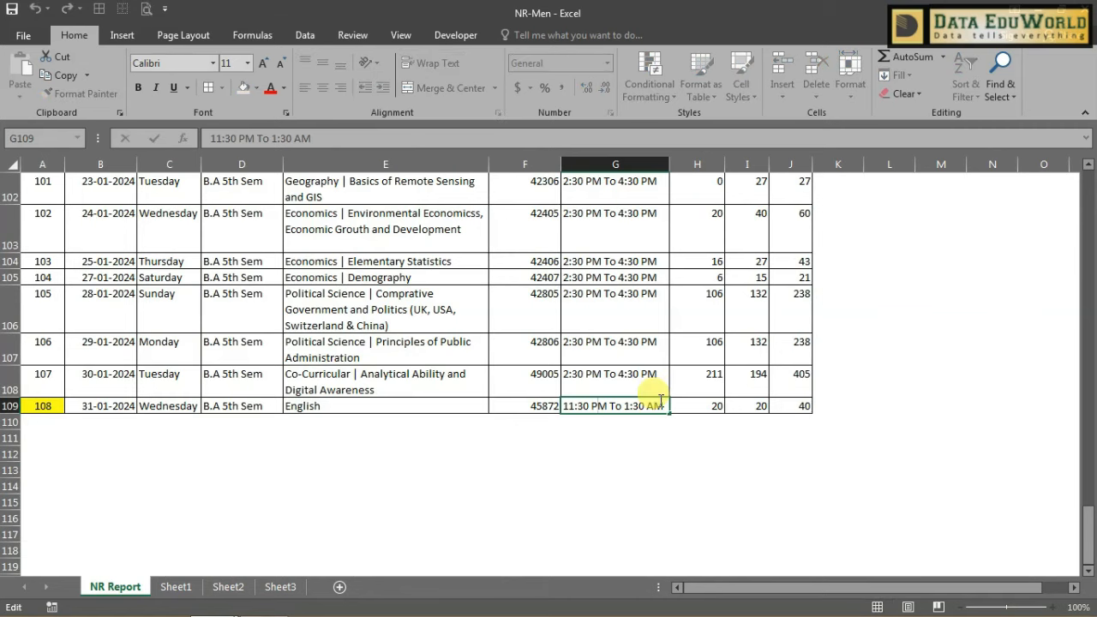
pyautogui.press('BackSpace')
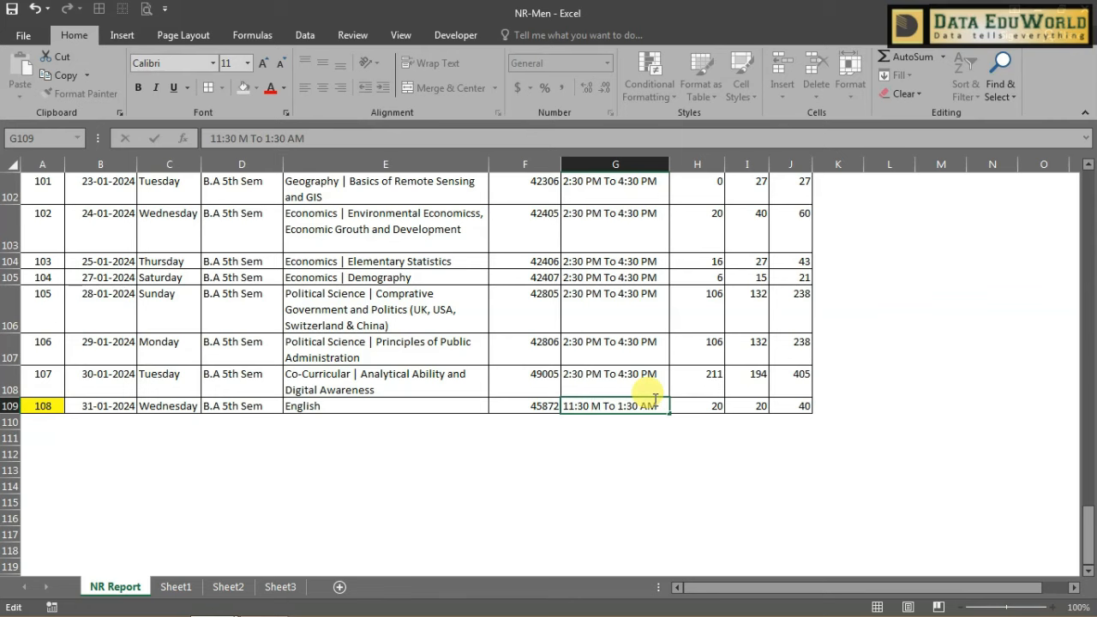
pyautogui.write('A')
pyautogui.press('Return')
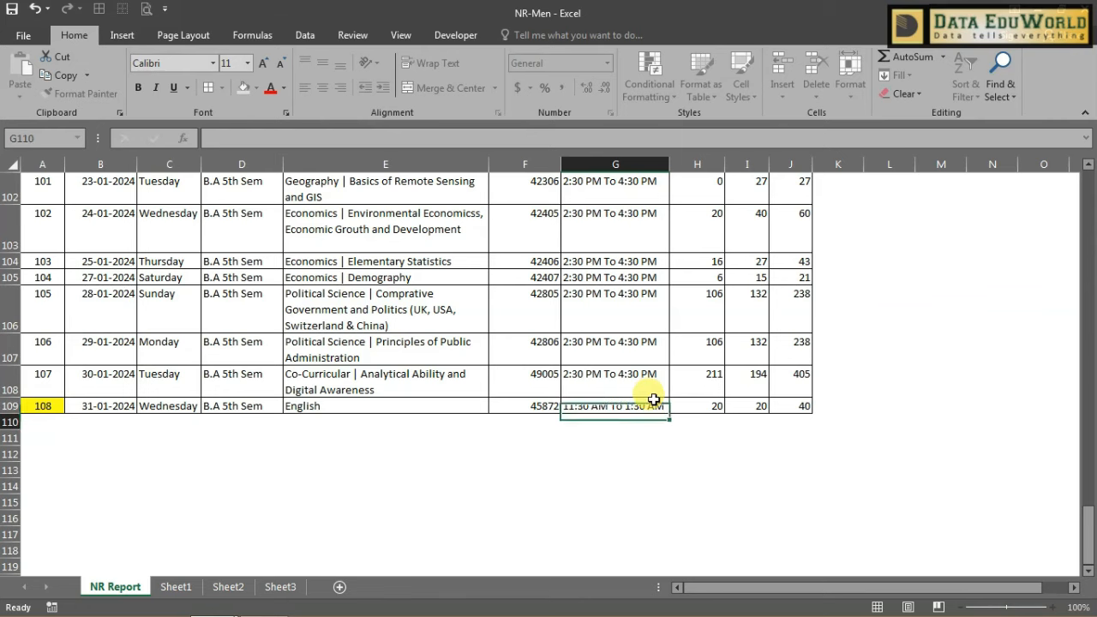
pyautogui.doubleClick(654, 401)
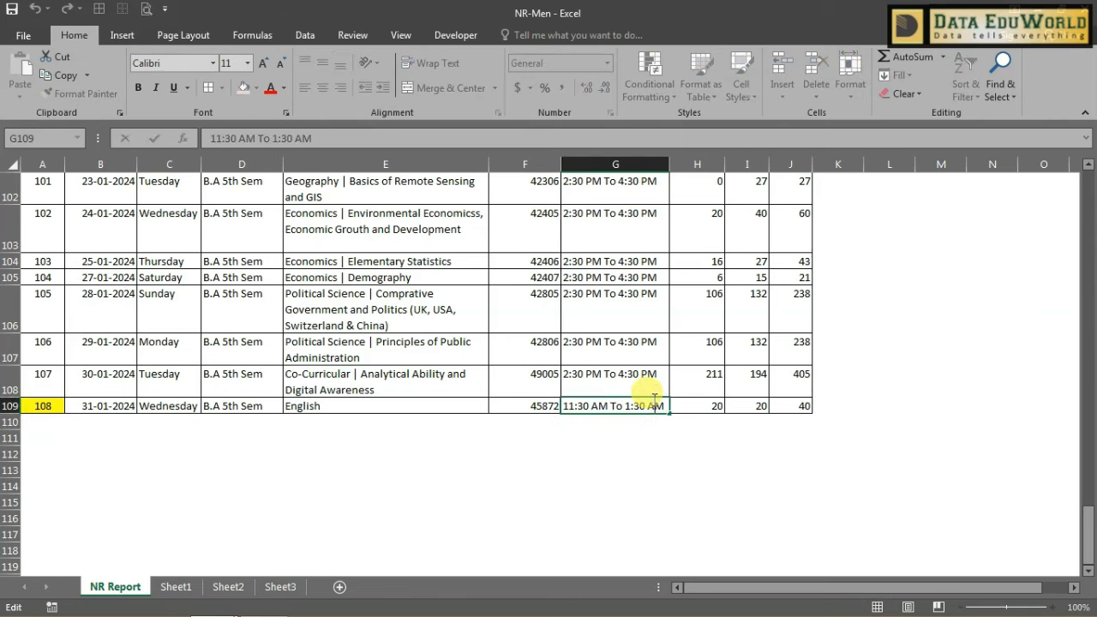
pyautogui.press('BackSpace')
pyautogui.write('P')
pyautogui.press('Return')
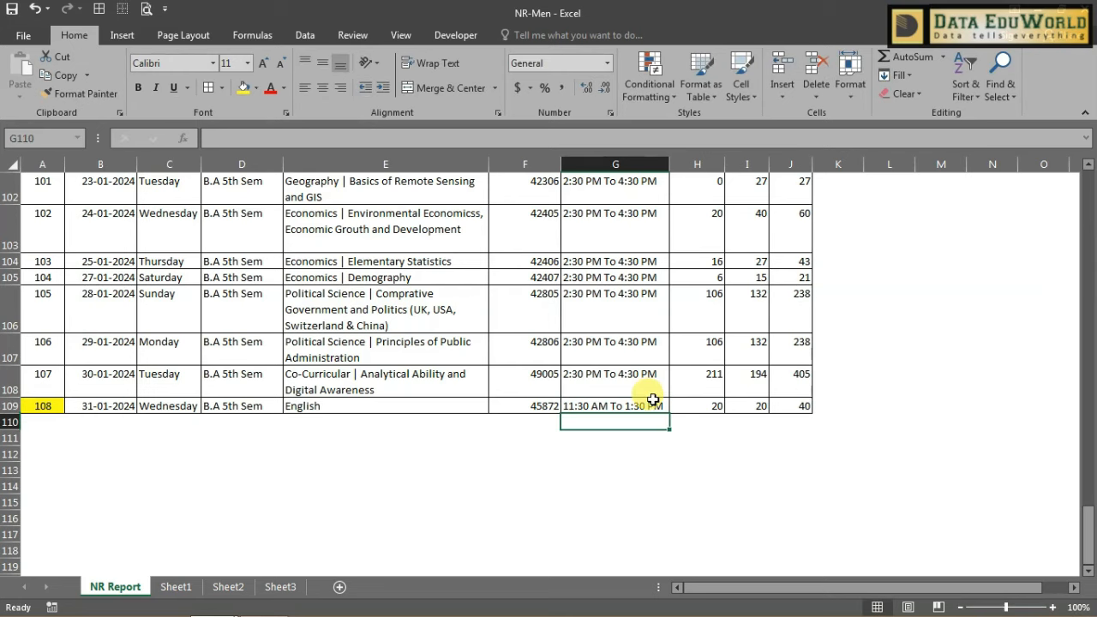
# Activate Sheet2 to refresh it, and check its list for the new English record against the ShiftName criterion in C2.
pyautogui.click(235, 587)
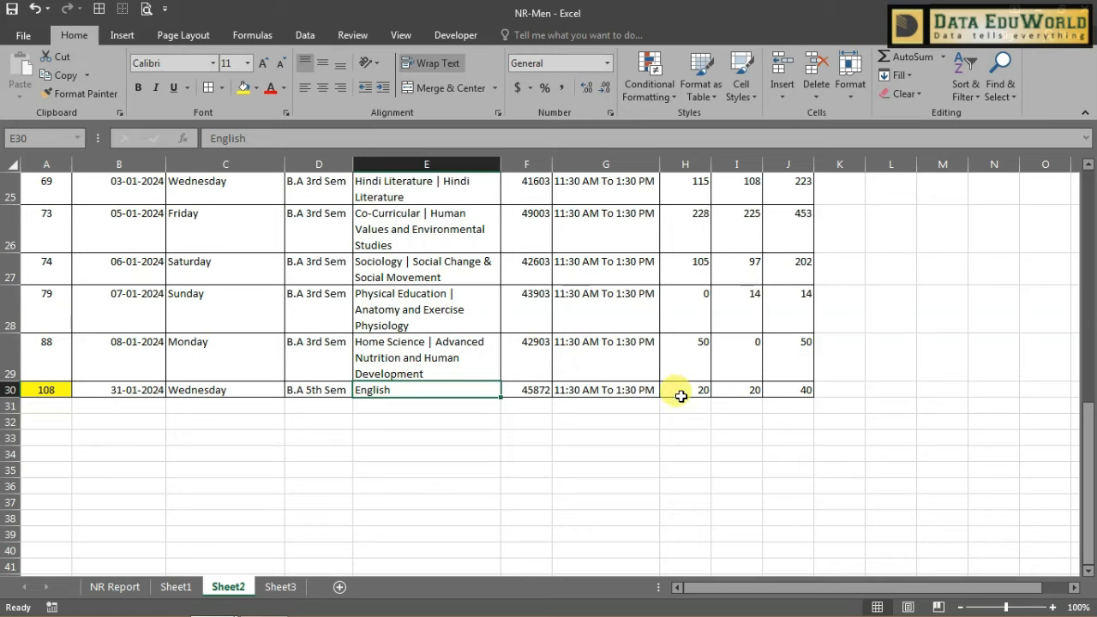
pyautogui.scroll(8, 679, 427)
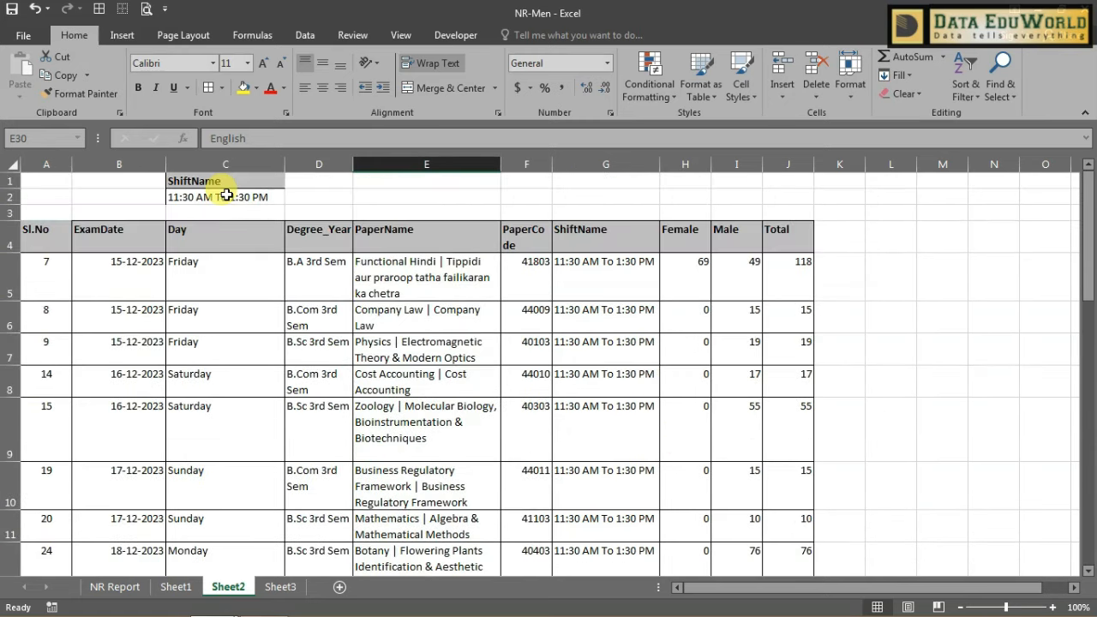
pyautogui.click(225, 195)
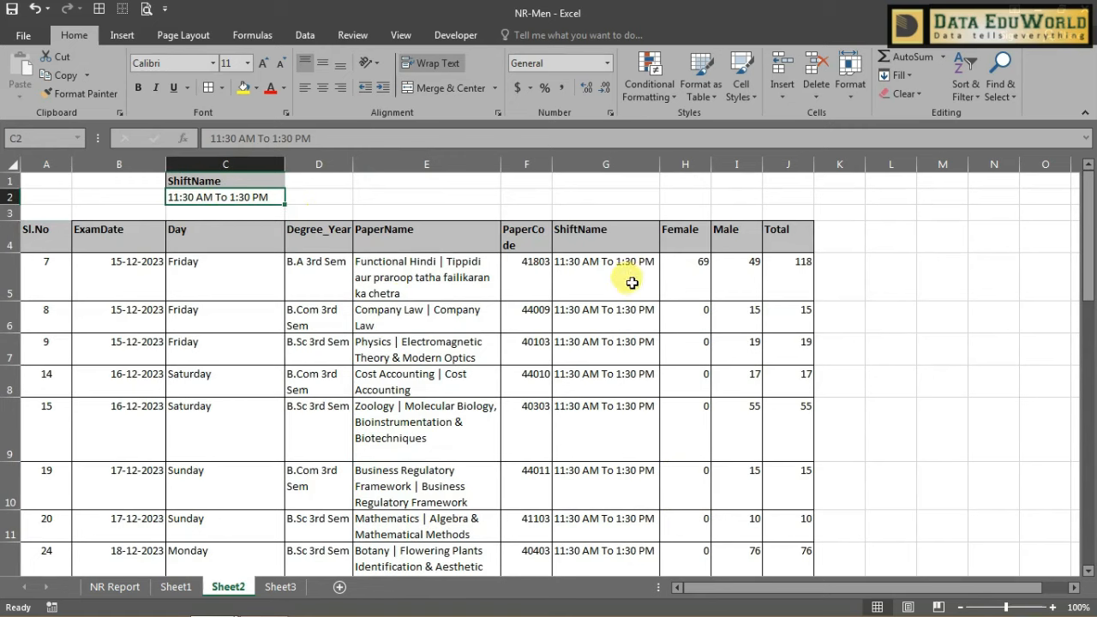
pyautogui.click(115, 587)
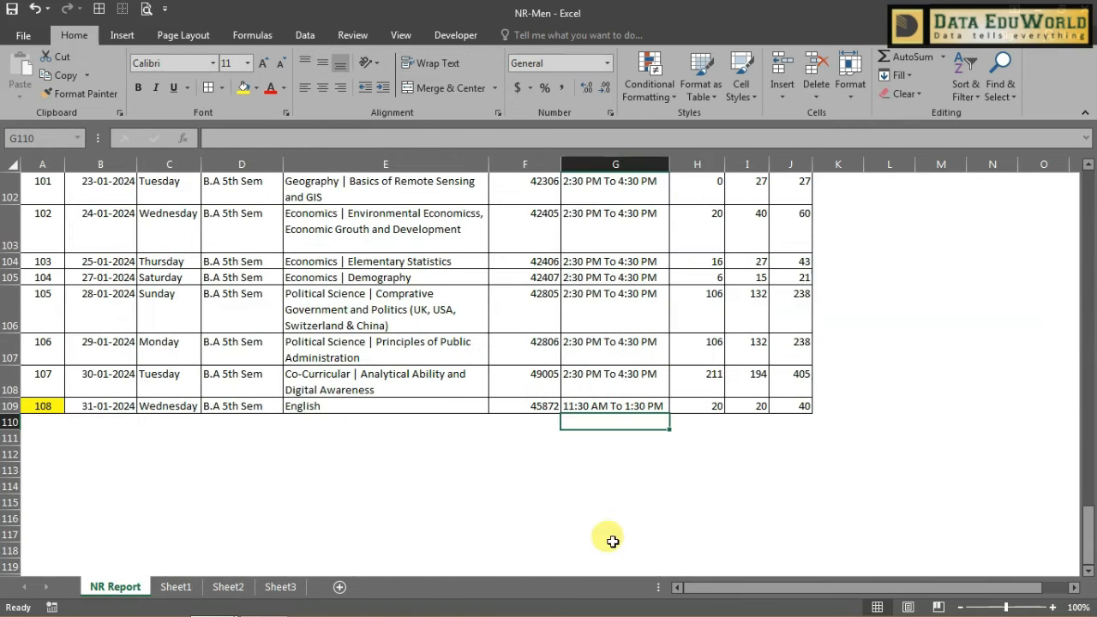
pyautogui.click(240, 593)
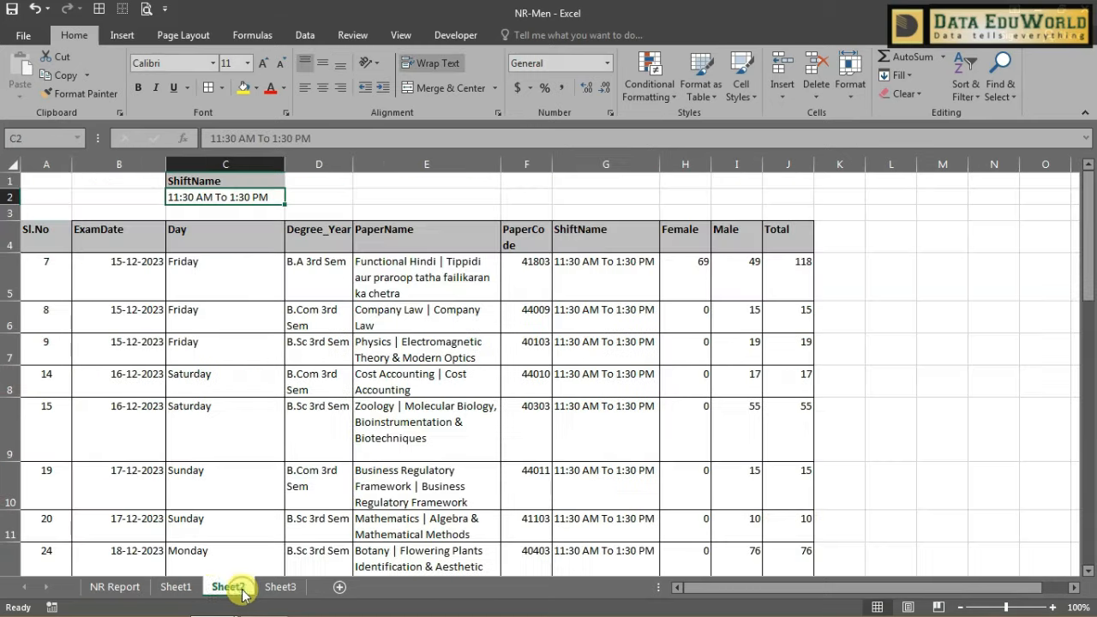
# Copy the record with Sl.No 71 on the NR Report sheet into the first empty row, 110.
pyautogui.click(115, 588)
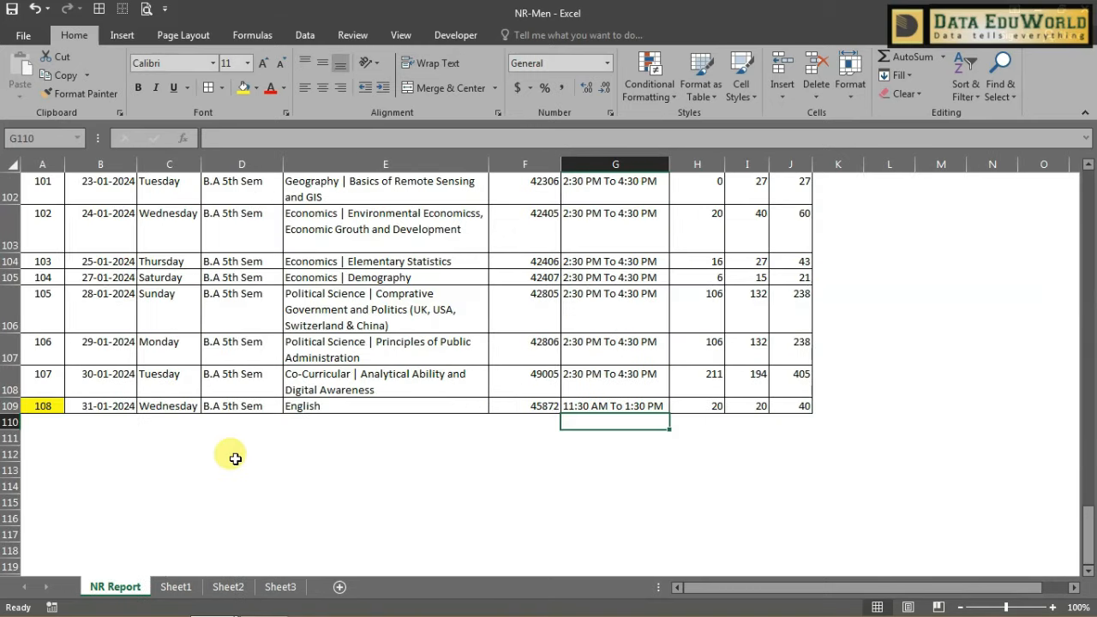
pyautogui.scroll(10, 231, 454)
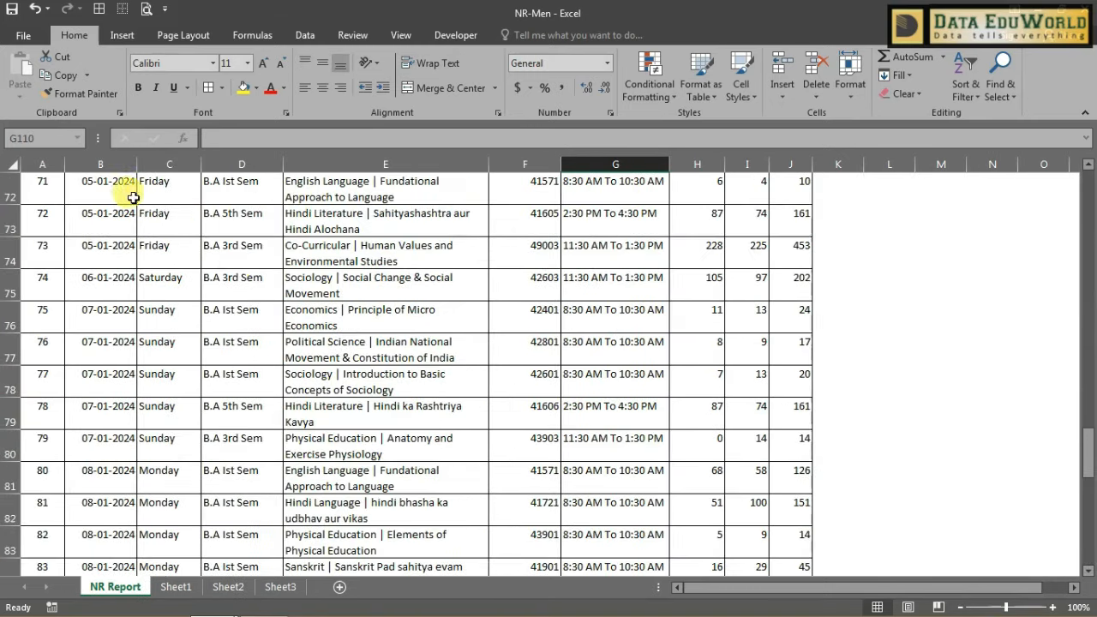
pyautogui.moveTo(106, 184); pyautogui.dragTo(793, 184)
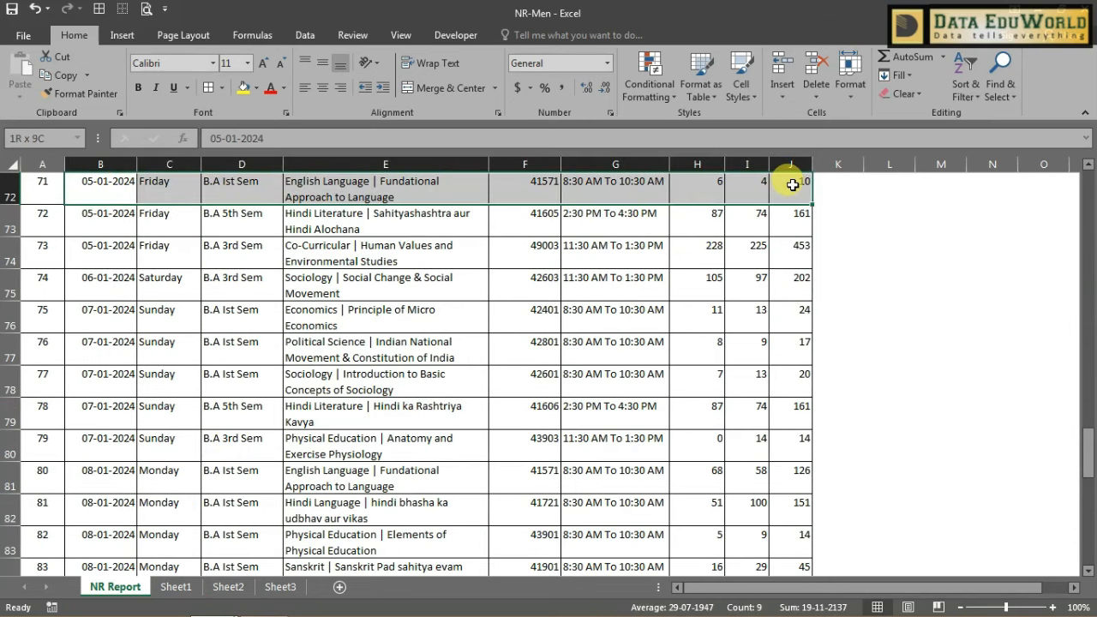
pyautogui.moveTo(52, 185); pyautogui.dragTo(776, 184)
pyautogui.hotkey('ctrl', 'c')
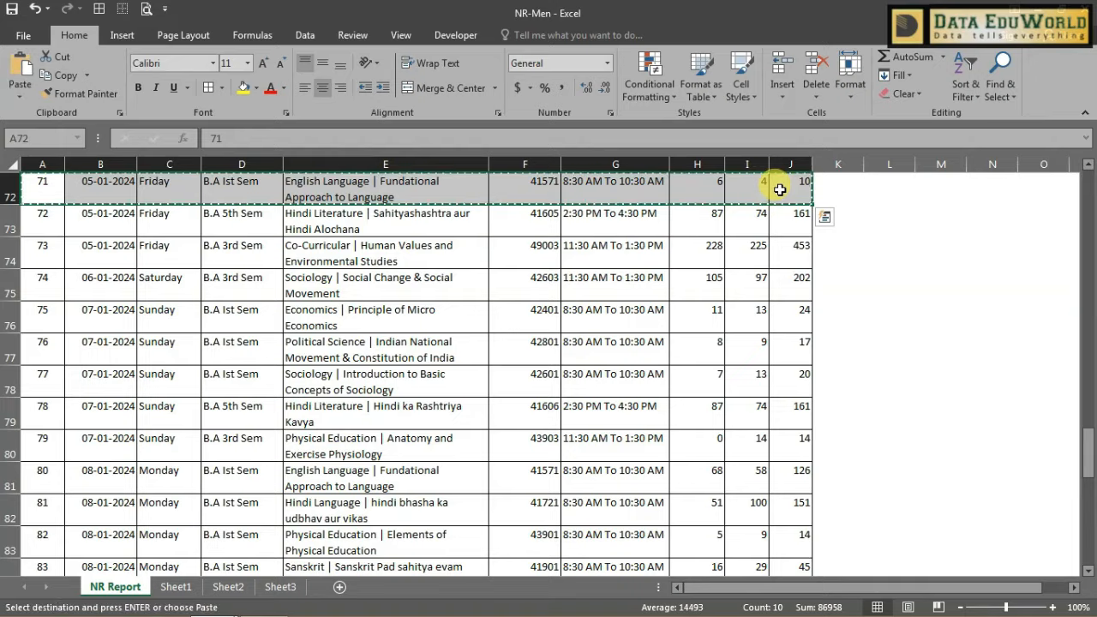
pyautogui.hotkey('ctrl', 'Down')
pyautogui.press('Down')
pyautogui.hotkey('ctrl', 'v')
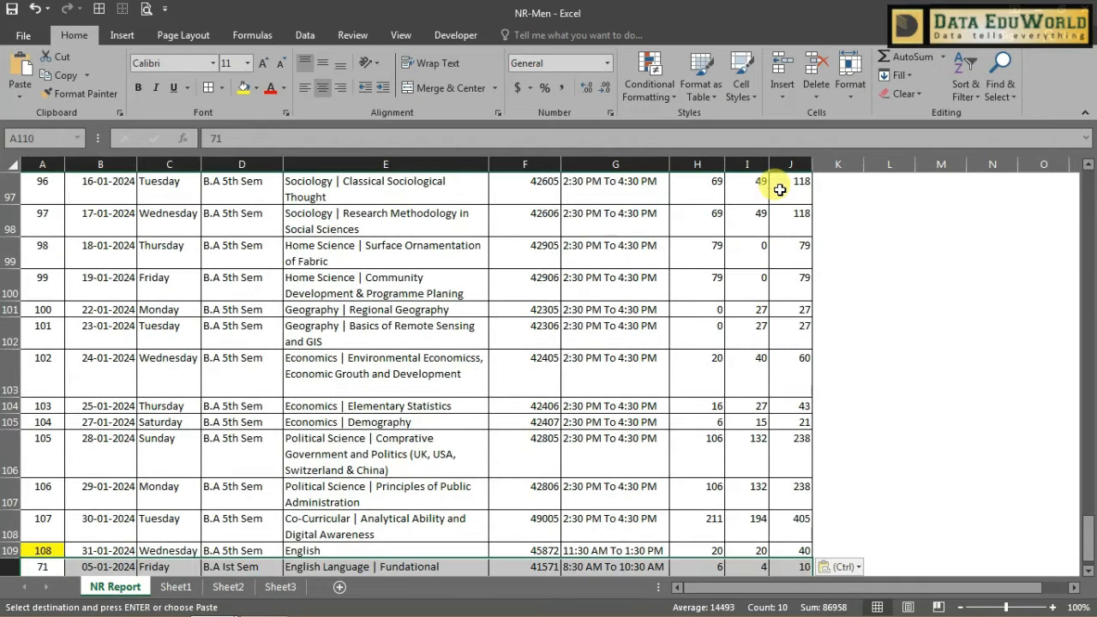
# Set row 110's Sl.No to 109 and its ExamDate to 30-01-2024.
pyautogui.scroll(-3, 386, 262)
pyautogui.click(41, 308)
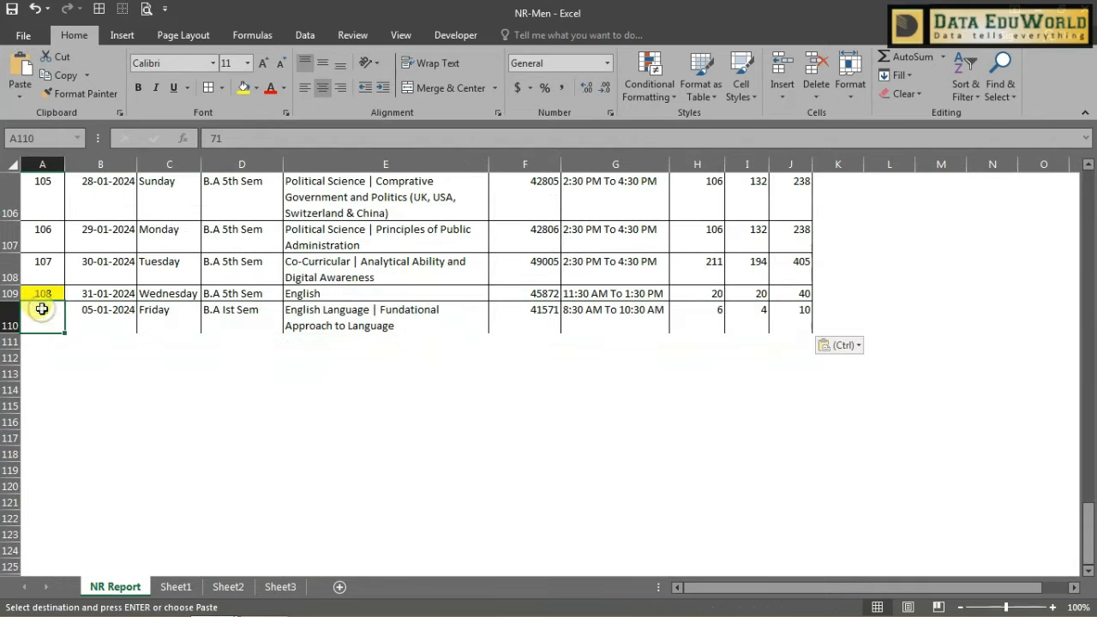
pyautogui.write('109')
pyautogui.press('Tab')
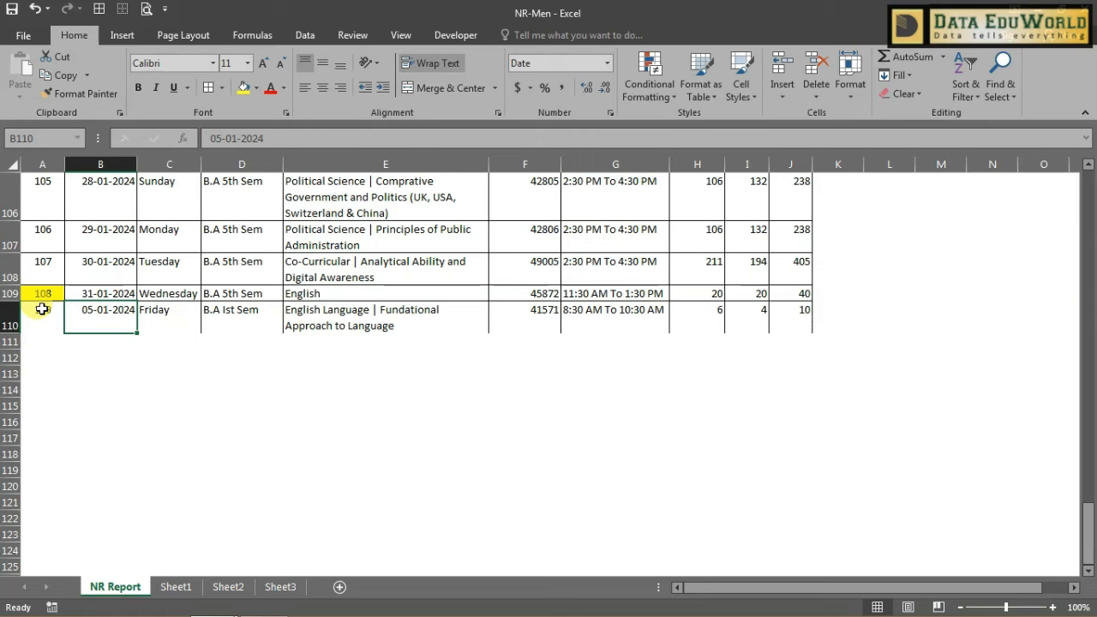
pyautogui.write('30')
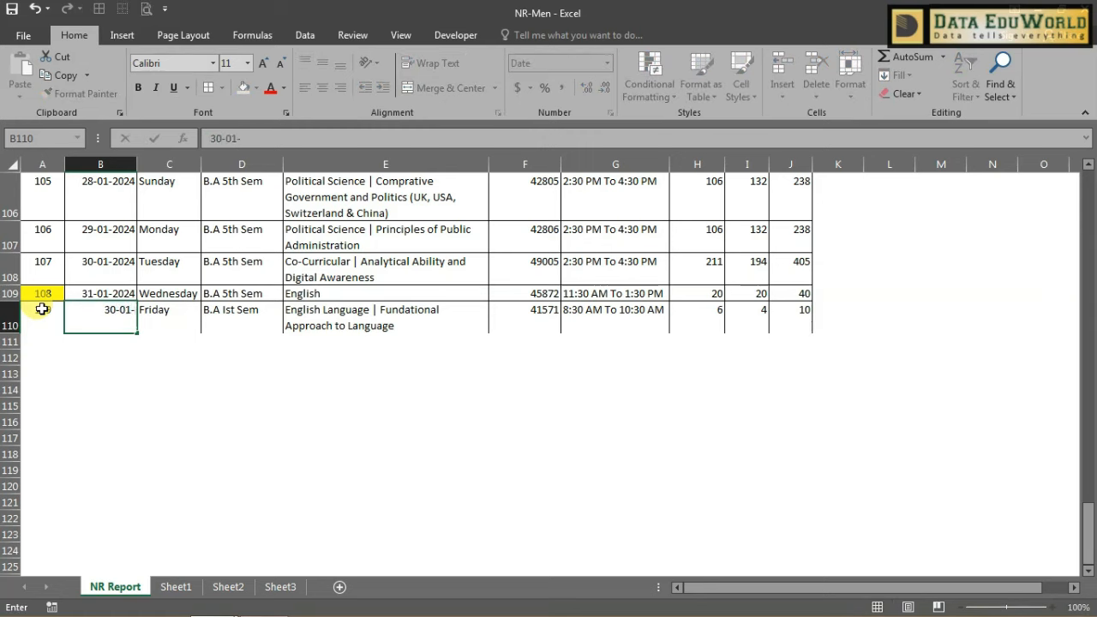
pyautogui.write('-01-2024')
pyautogui.press('Tab')
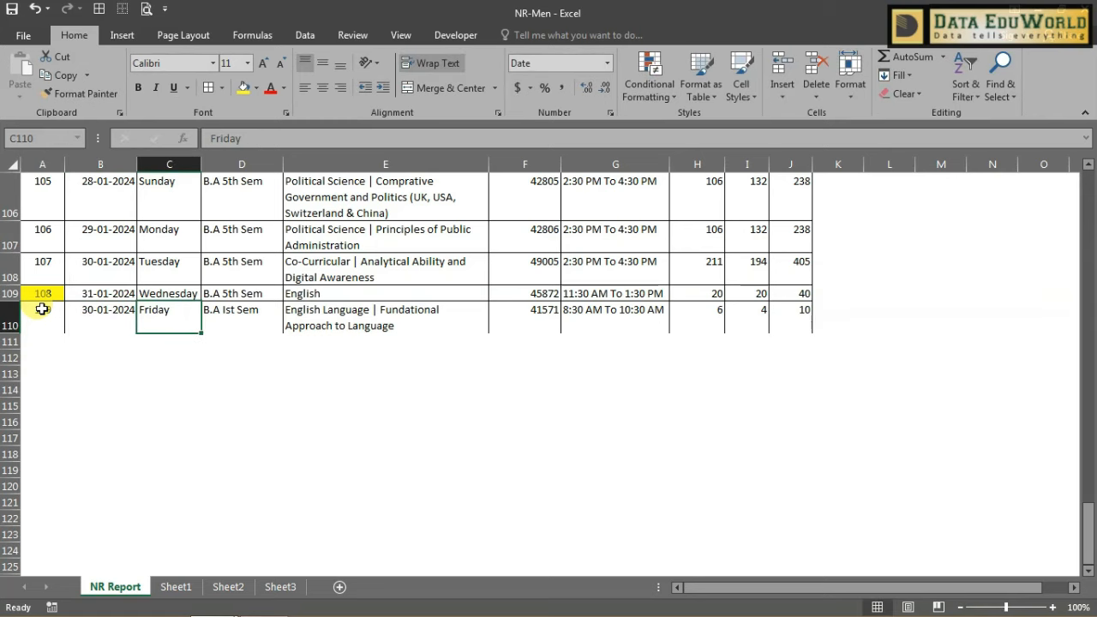
# Set row 110's Day to Tuesday and its PaperName to Hindi.
pyautogui.write('t')
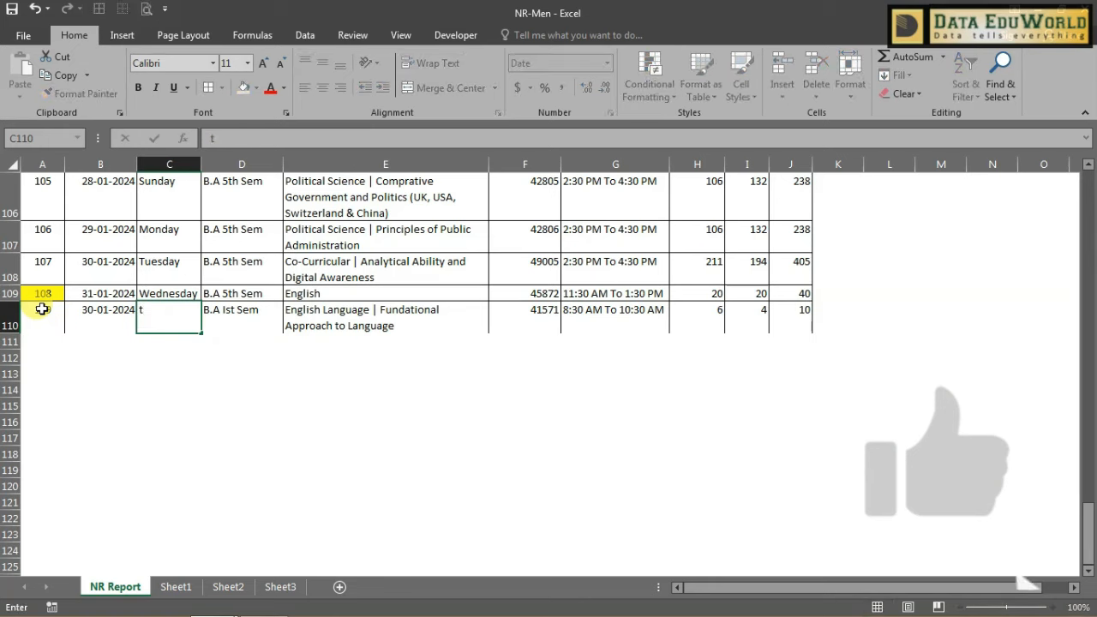
pyautogui.write('u')
pyautogui.hotkey('shift', 'Tab')
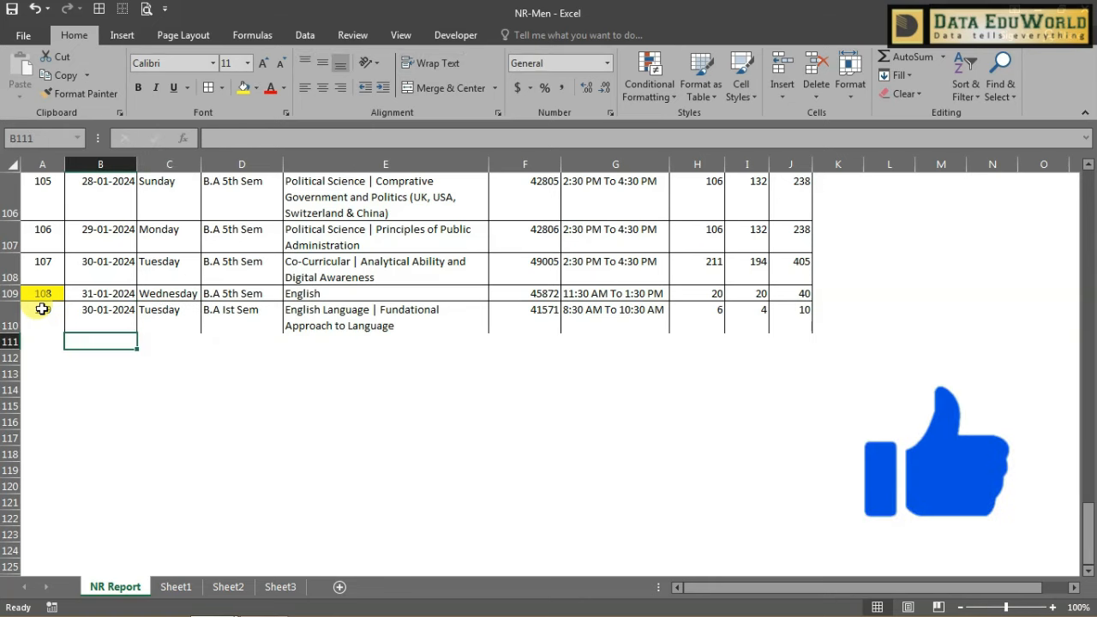
pyautogui.press('Tab')
pyautogui.press('Tab')
pyautogui.press('F2')
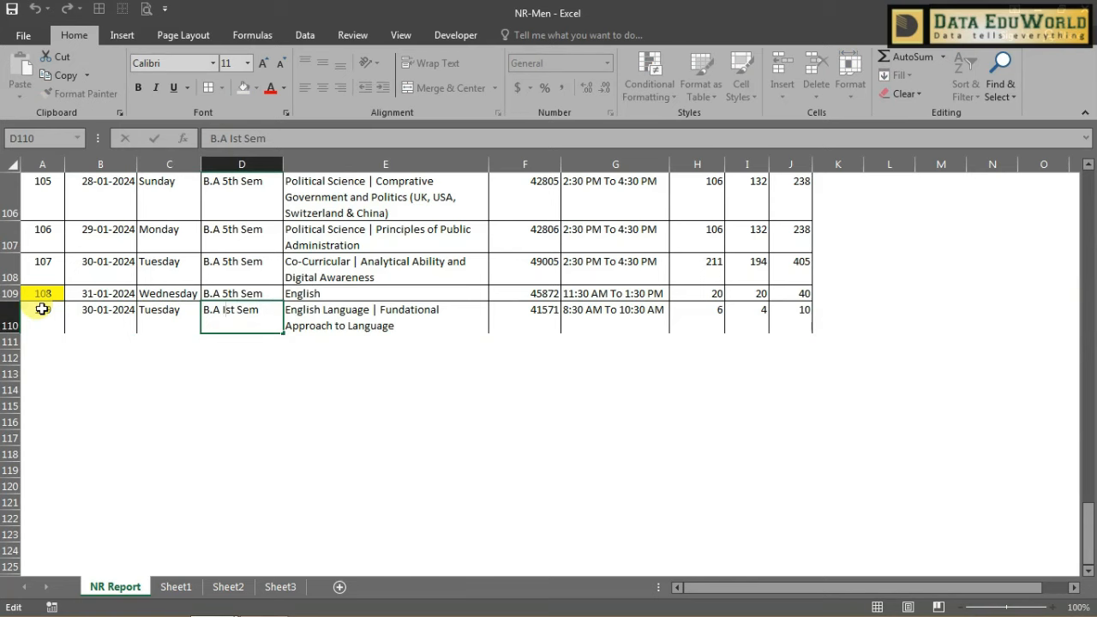
pyautogui.press('Tab')
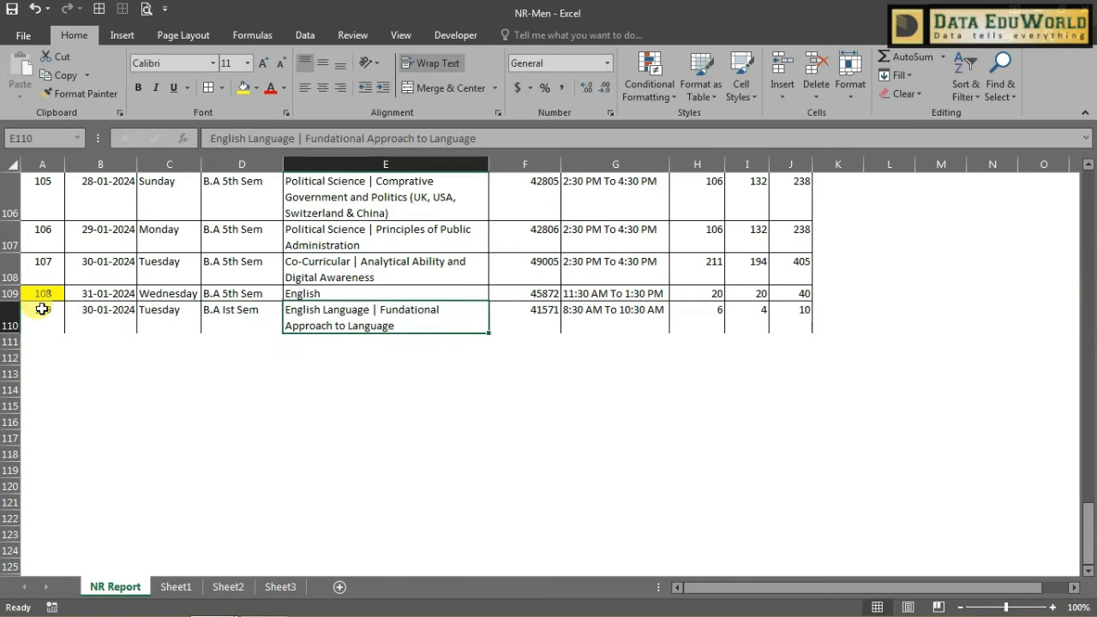
pyautogui.write('Hindi')
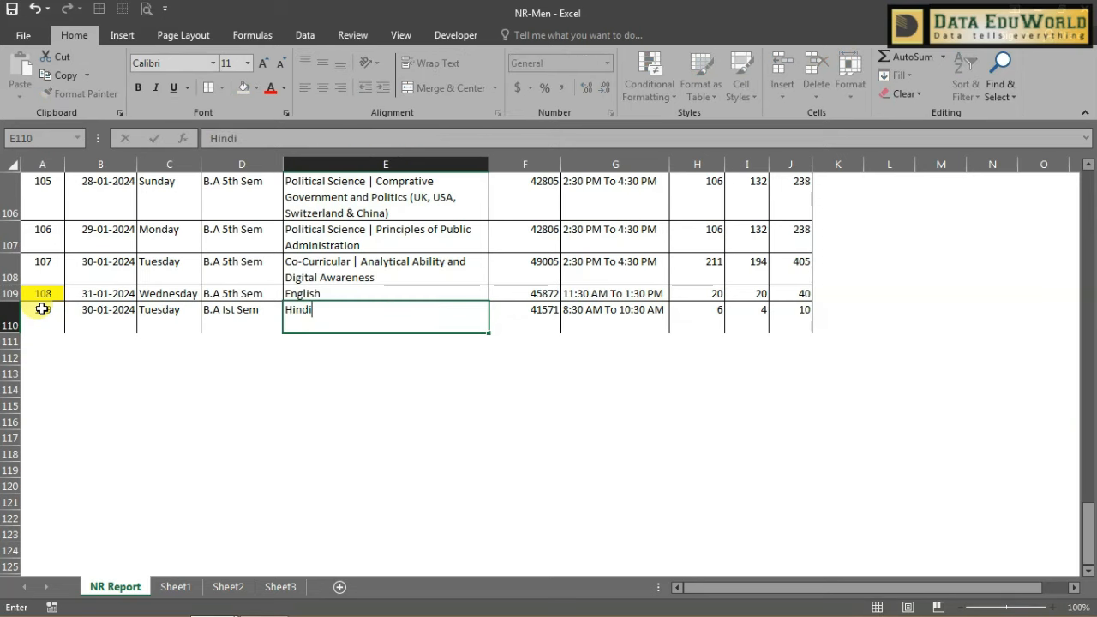
pyautogui.press('Tab')
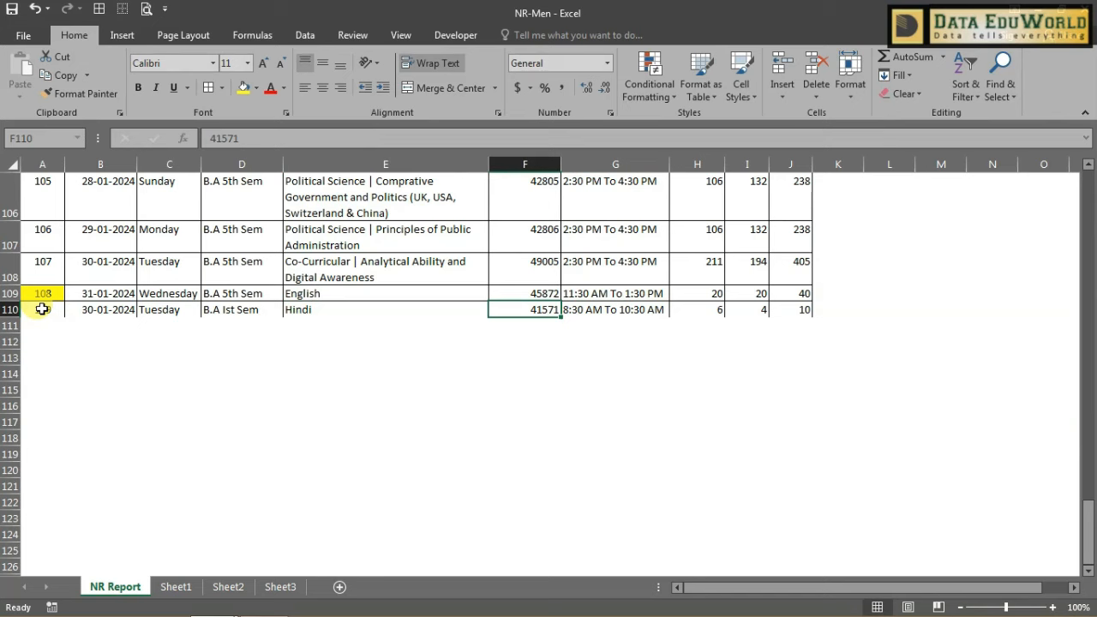
# Review the ShiftName and PaperName of the new record in row 110.
pyautogui.press('Tab')
pyautogui.press('Tab')
pyautogui.click(566, 266)
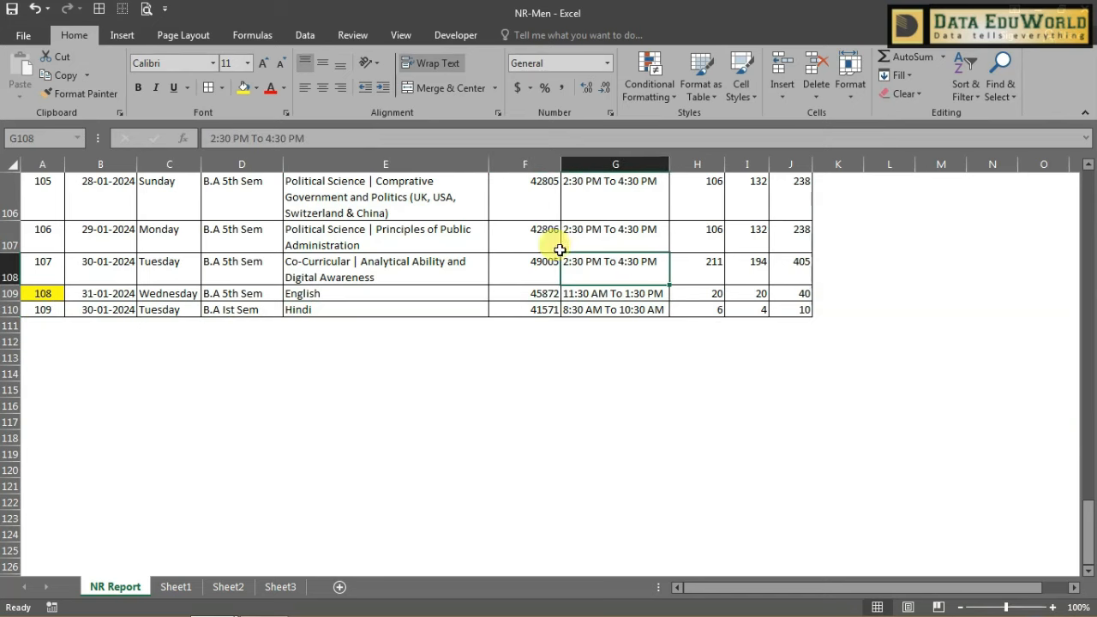
pyautogui.click(603, 311)
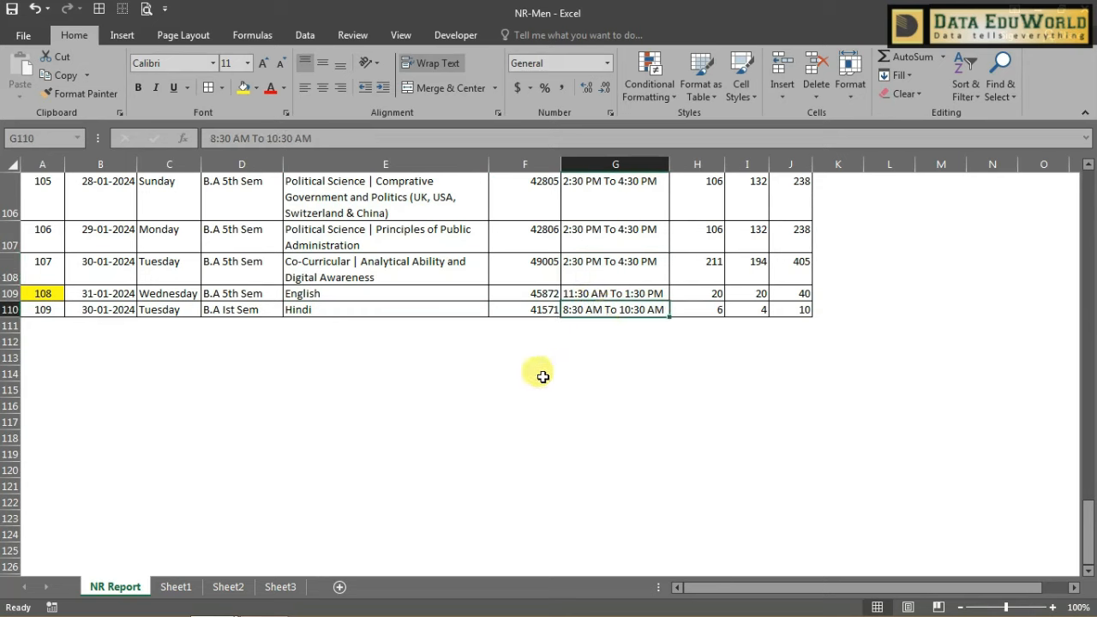
pyautogui.click(414, 310)
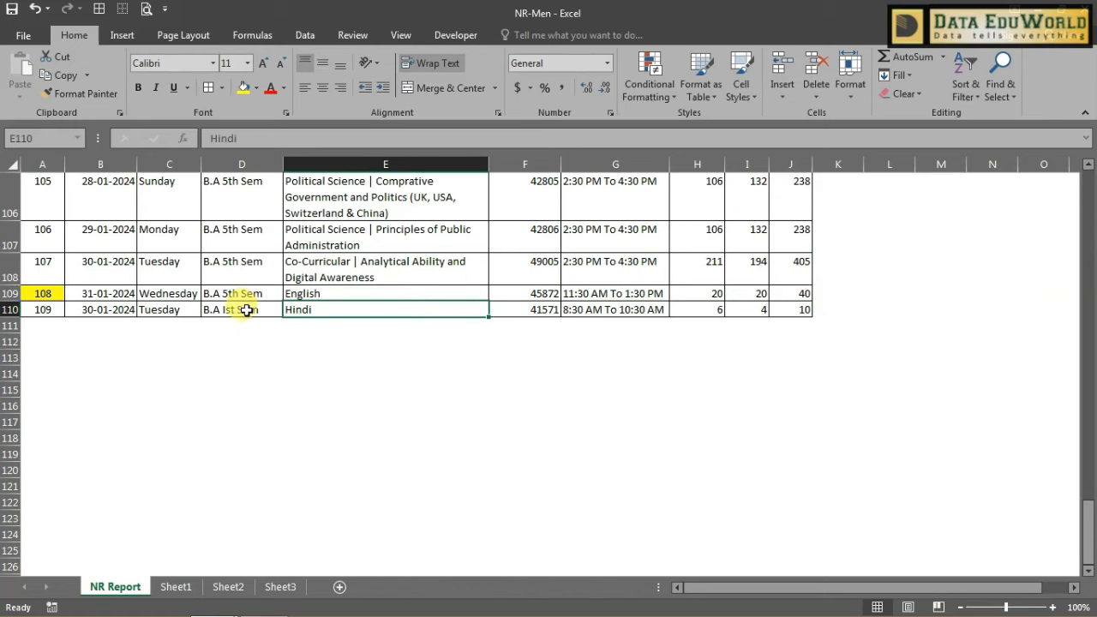
# Activate Sheet1 to refresh it, and select the whole row of the new Hindi record at the end of its list.
pyautogui.click(180, 587)
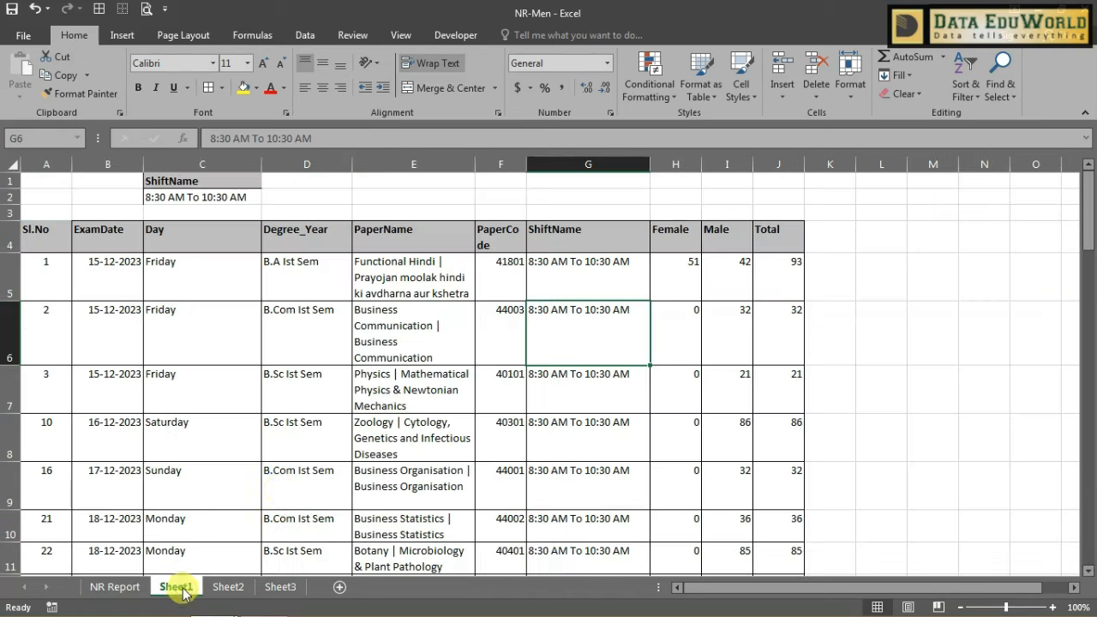
pyautogui.click(328, 397)
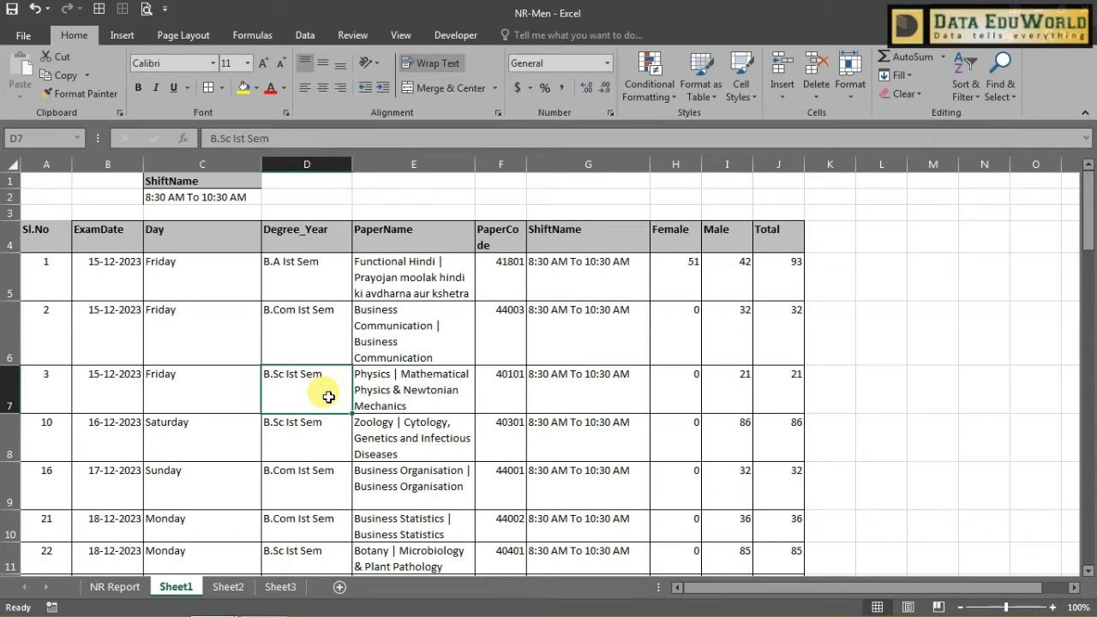
pyautogui.hotkey('ctrl', 'Down')
pyautogui.scroll(-3, 325, 392)
pyautogui.click(52, 269)
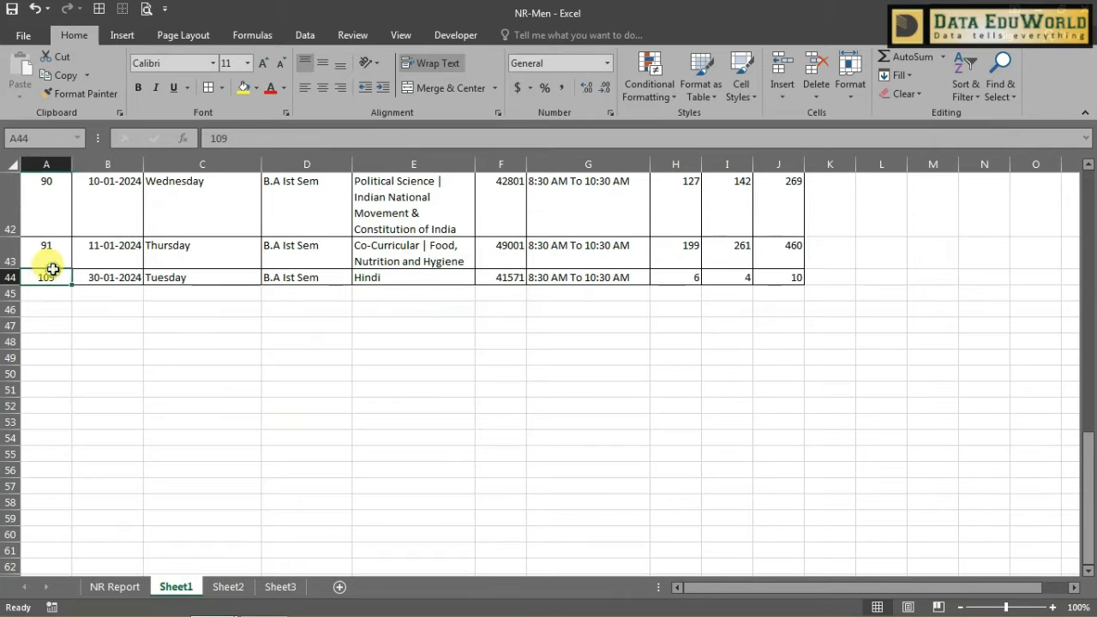
pyautogui.hotkey('ctrl', 'shift', 'Right')
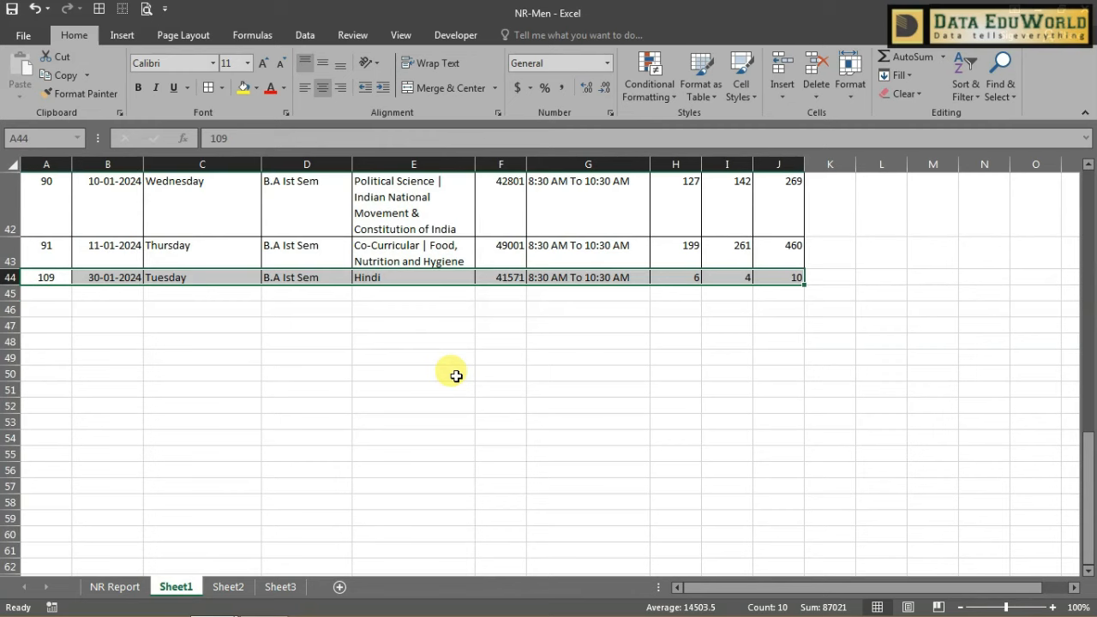
# Review the NR Report source list and the shift-wise lists on Sheet1, Sheet2 and Sheet3.
pyautogui.hotkey('ctrl', 'Home')
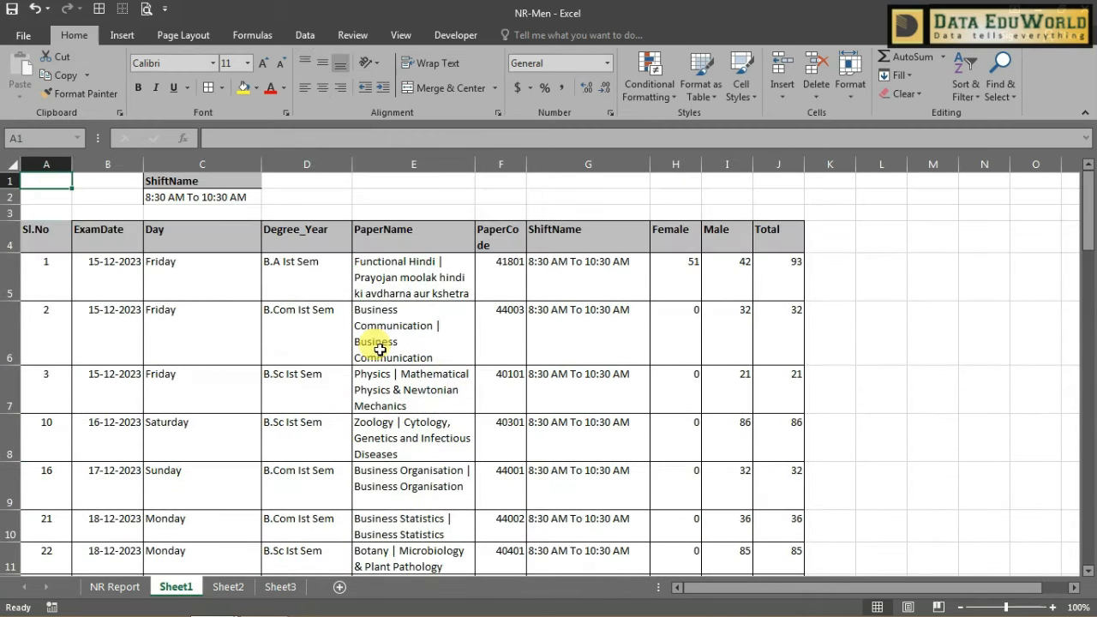
pyautogui.click(273, 590)
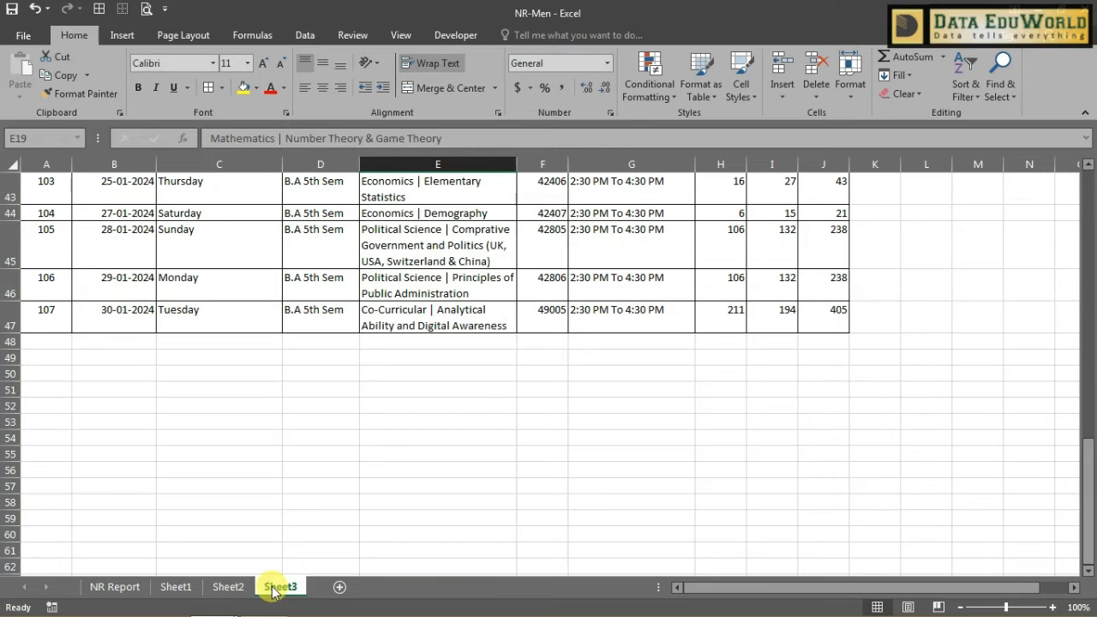
pyautogui.click(114, 586)
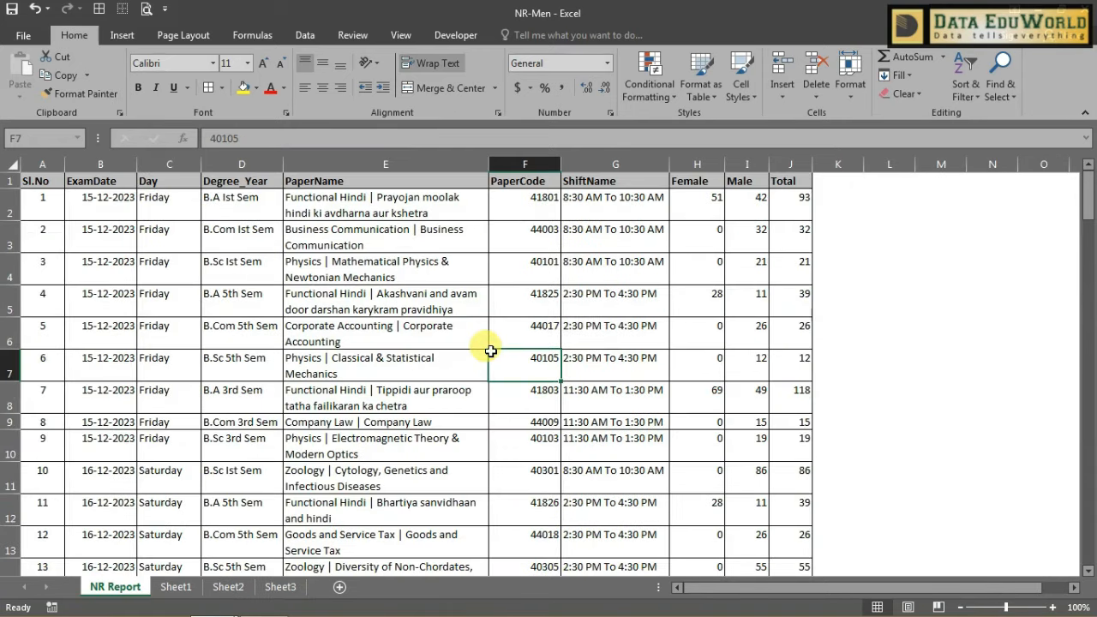
pyautogui.click(501, 339)
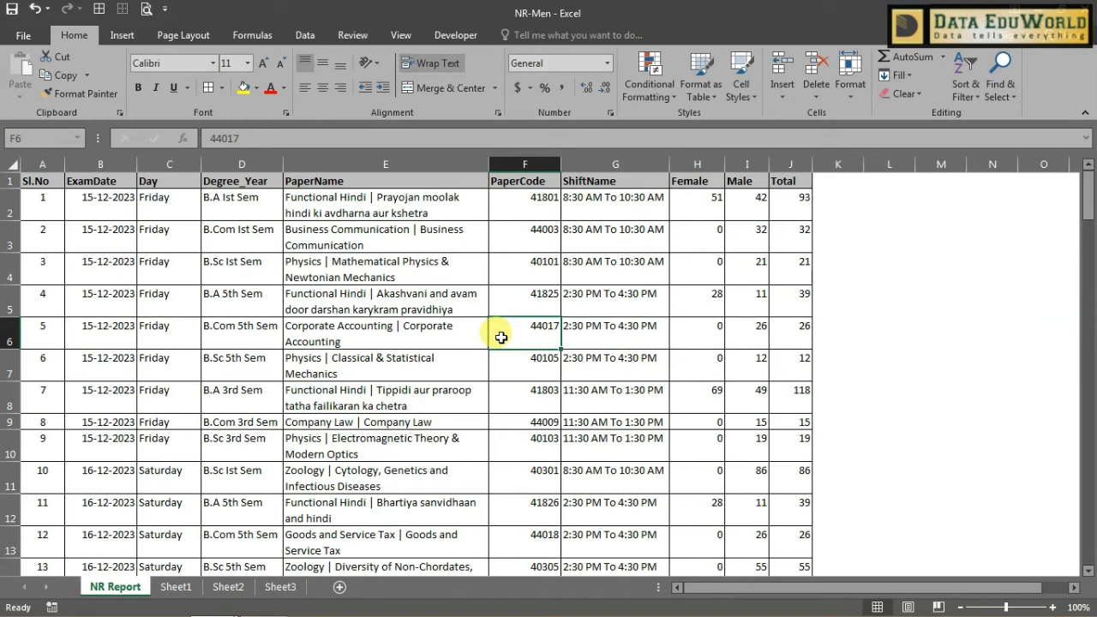
pyautogui.click(176, 586)
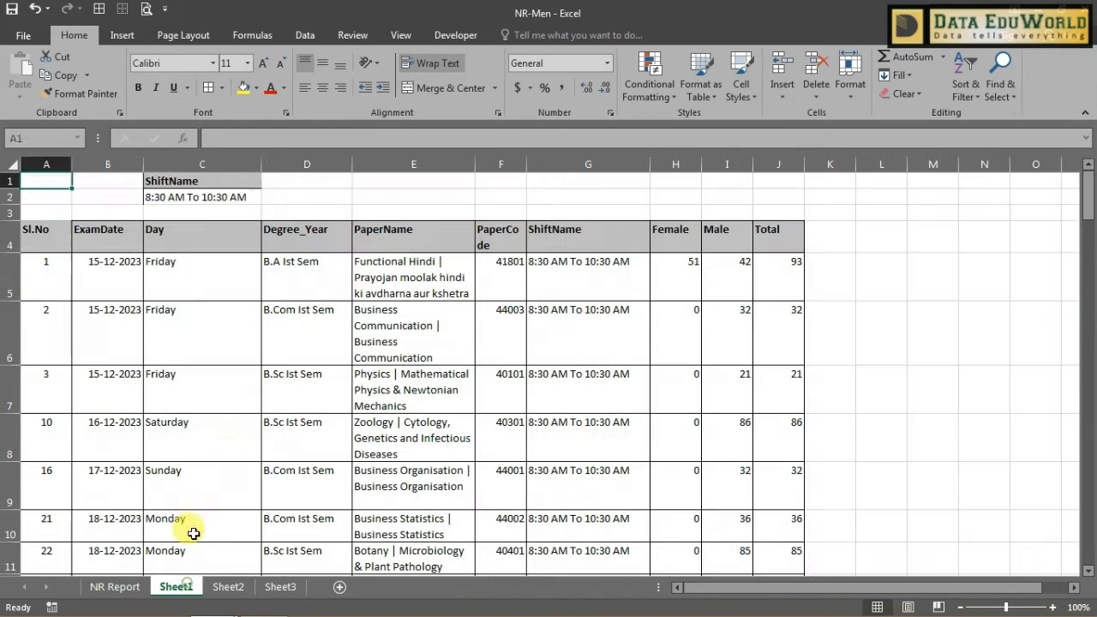
pyautogui.click(228, 586)
pyautogui.click(280, 586)
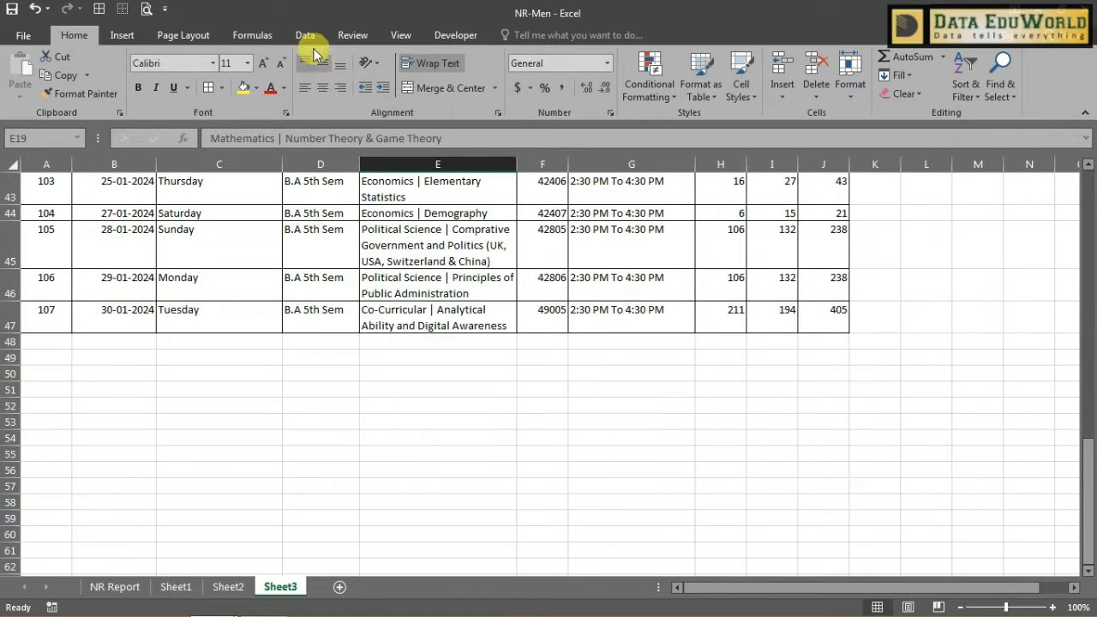
# Locate the Advanced filter command, and look through the NR Report records towards the end of the list.
pyautogui.click(305, 35)
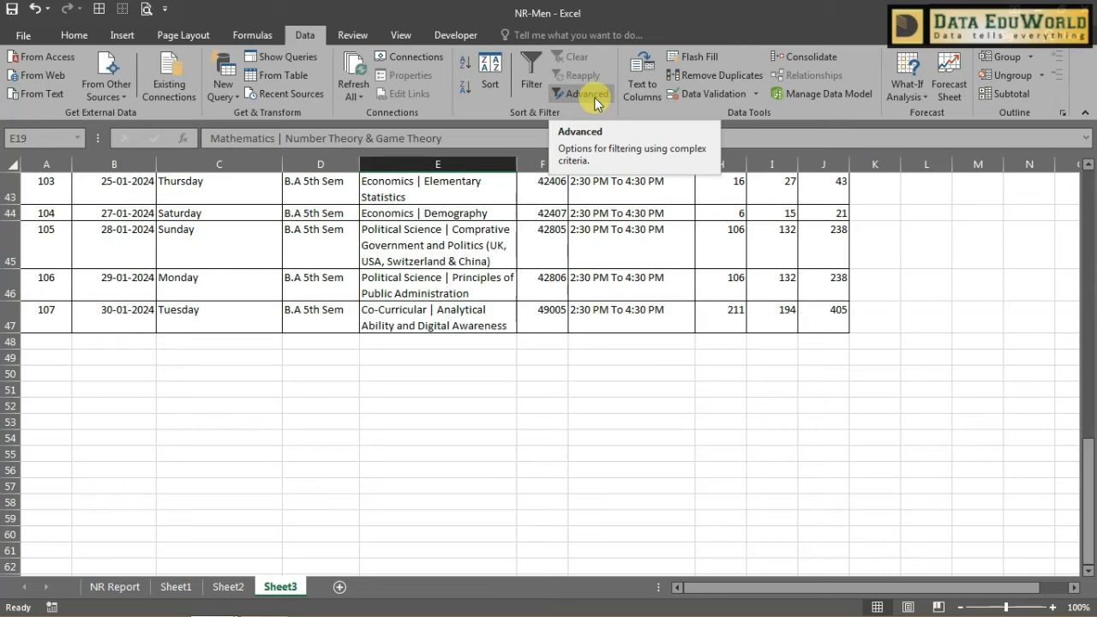
pyautogui.click(132, 588)
pyautogui.click(166, 446)
pyautogui.scroll(-10, 171, 450)
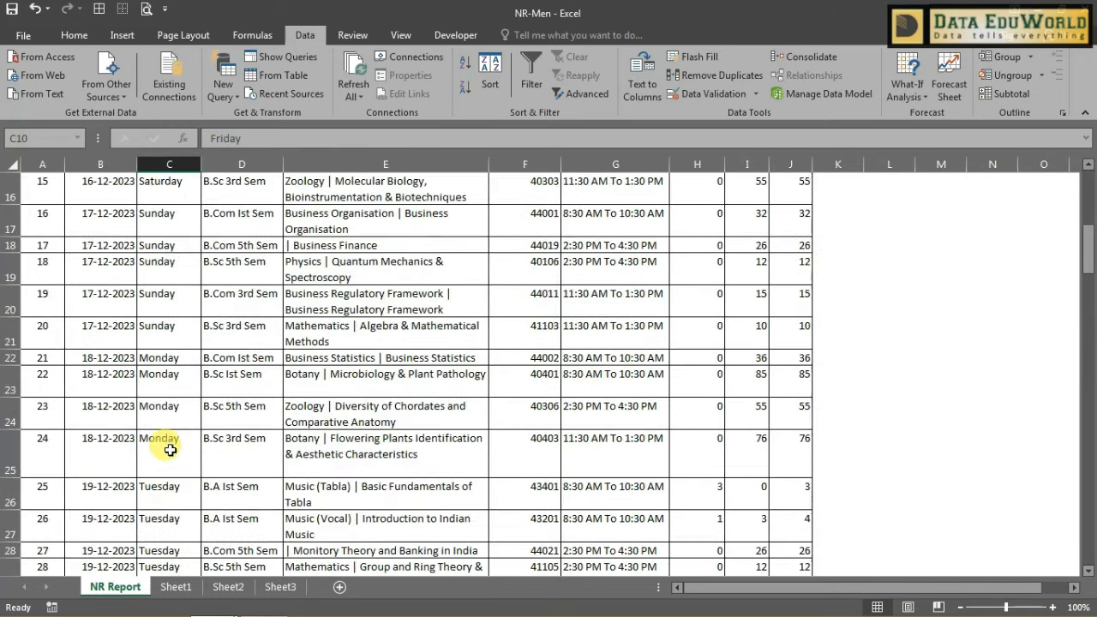
pyautogui.scroll(-20, 171, 450)
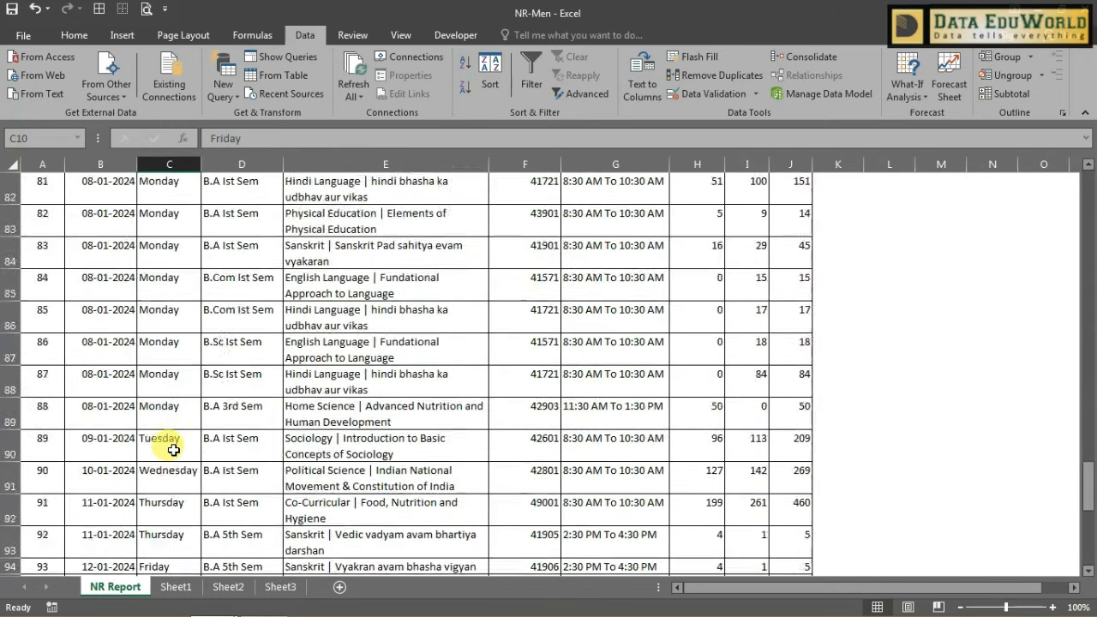
pyautogui.scroll(-6, 173, 450)
# Widen the PaperCode column on Sheet3 so its header fits on one line.
pyautogui.click(274, 587)
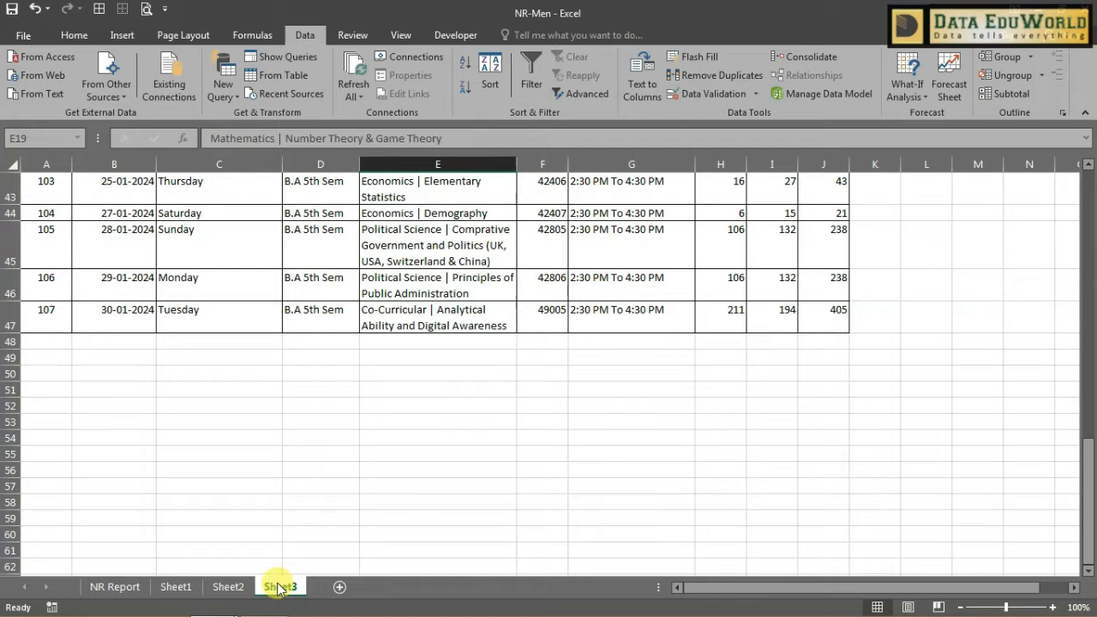
pyautogui.hotkey('ctrl', 'Home')
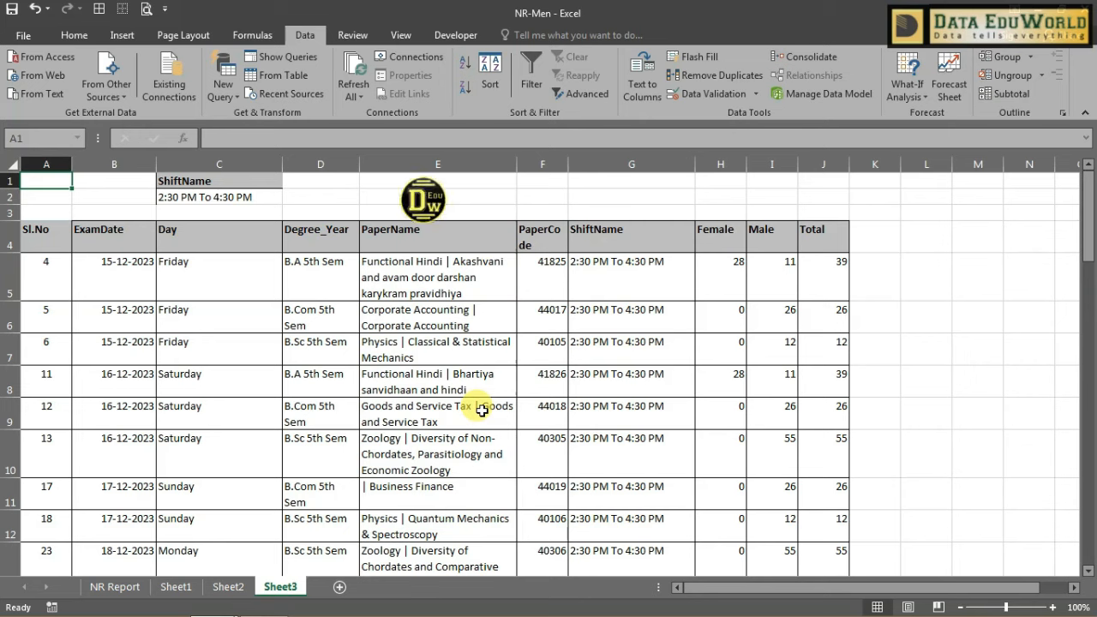
pyautogui.moveTo(566, 163); pyautogui.dragTo(591, 163)
pyautogui.click(463, 343)
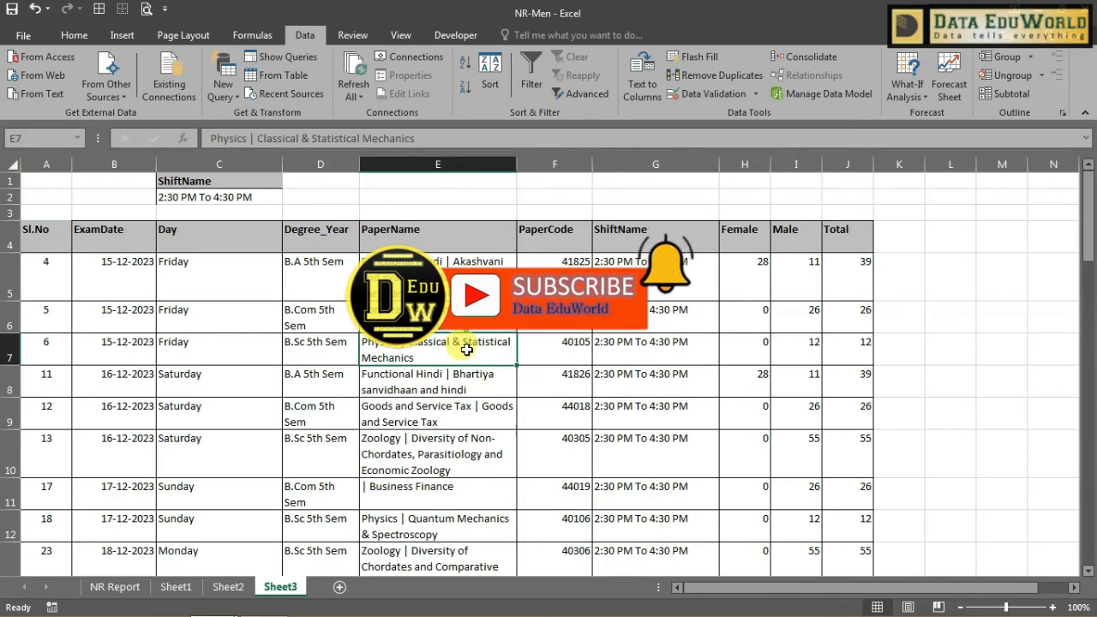